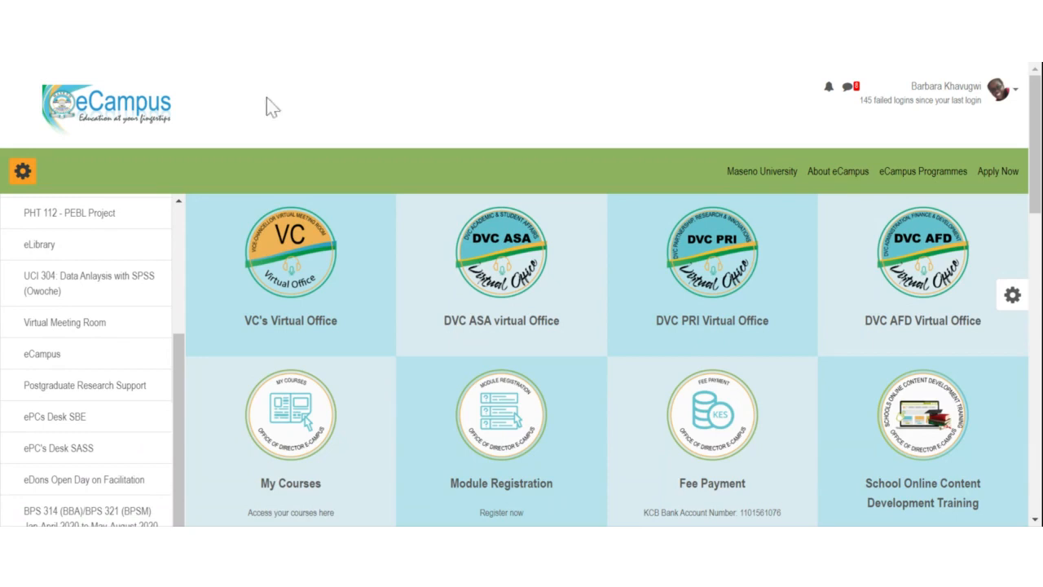
Step: Show the avatar account menu with Dashboard, Profile, Grades, Messages, Preferences and Log out
left_click(996, 96)
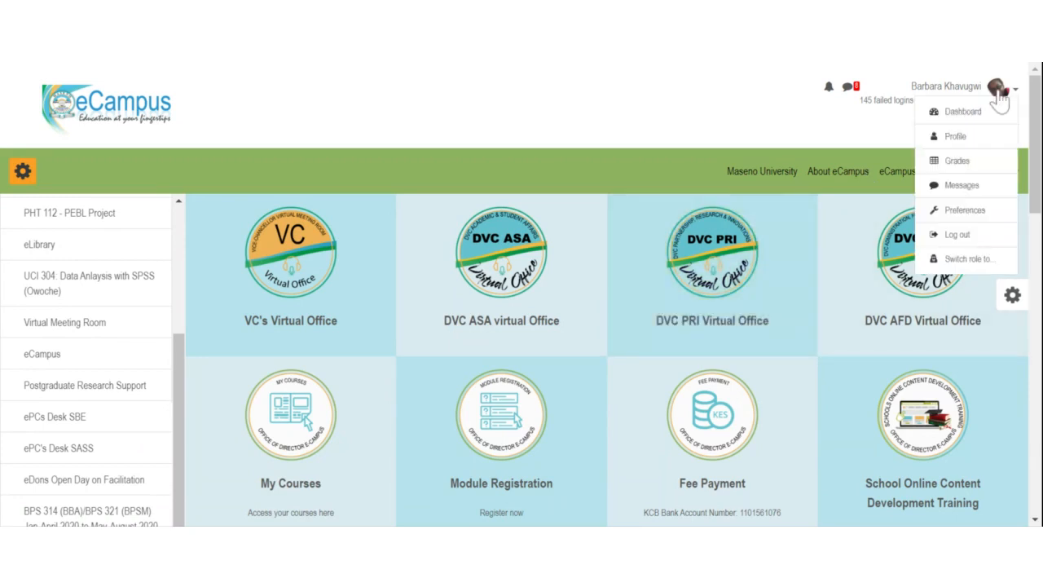
left_click(568, 98)
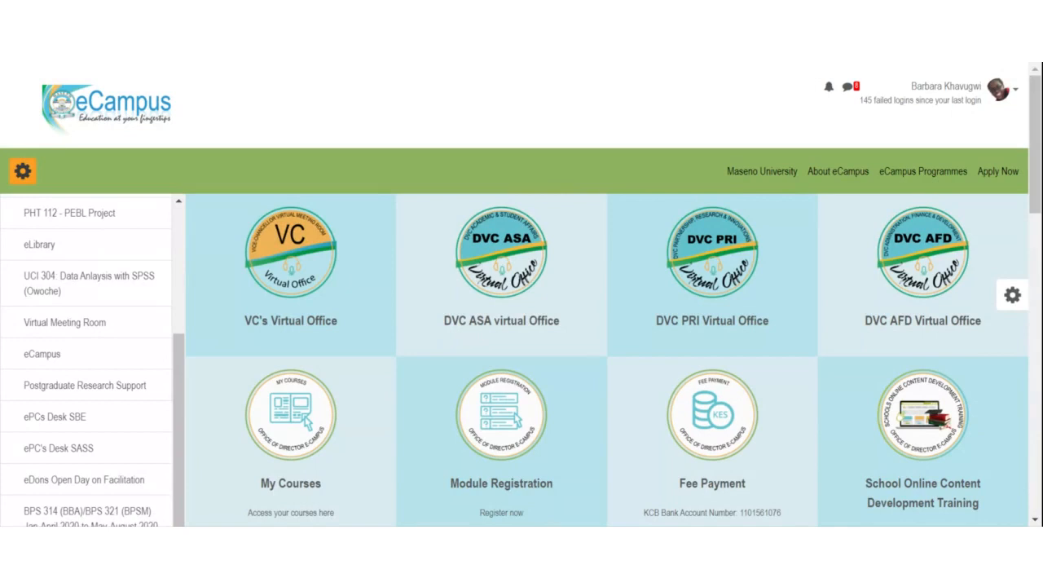
left_click(1016, 89)
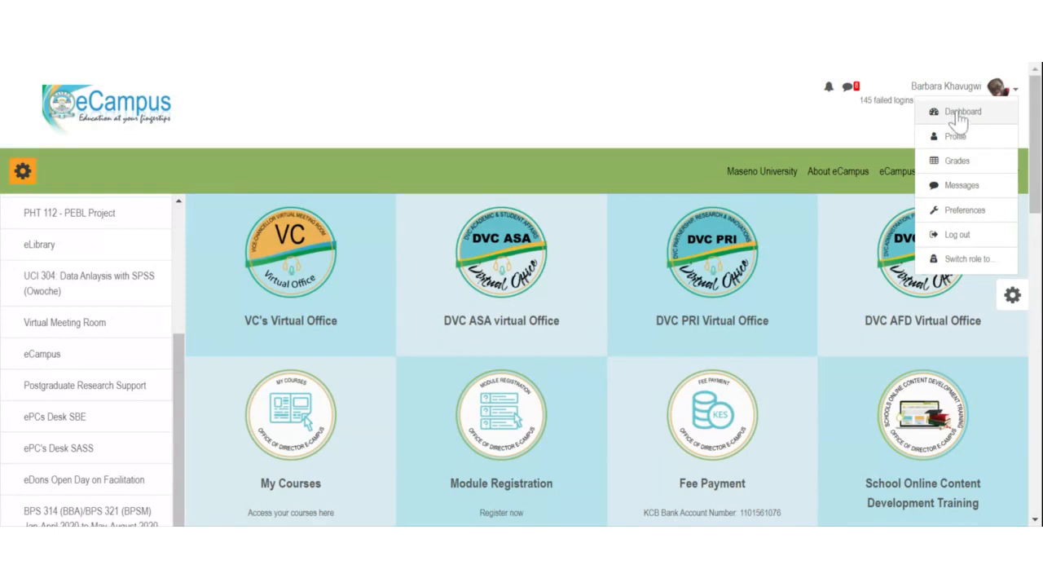
Step: Open the Dashboard and browse in-progress courses like UCI 304 Data Analysis with SPSS and eLibrary
left_click(959, 114)
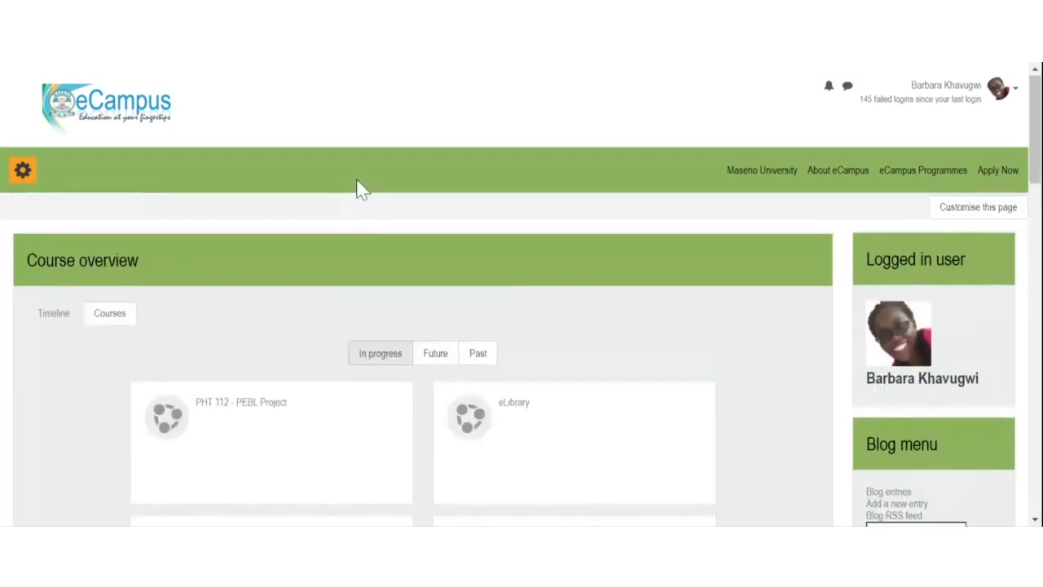
scroll(356, 187, "down", 5)
scroll(356, 186, "up", 2)
scroll(356, 187, "up", 1)
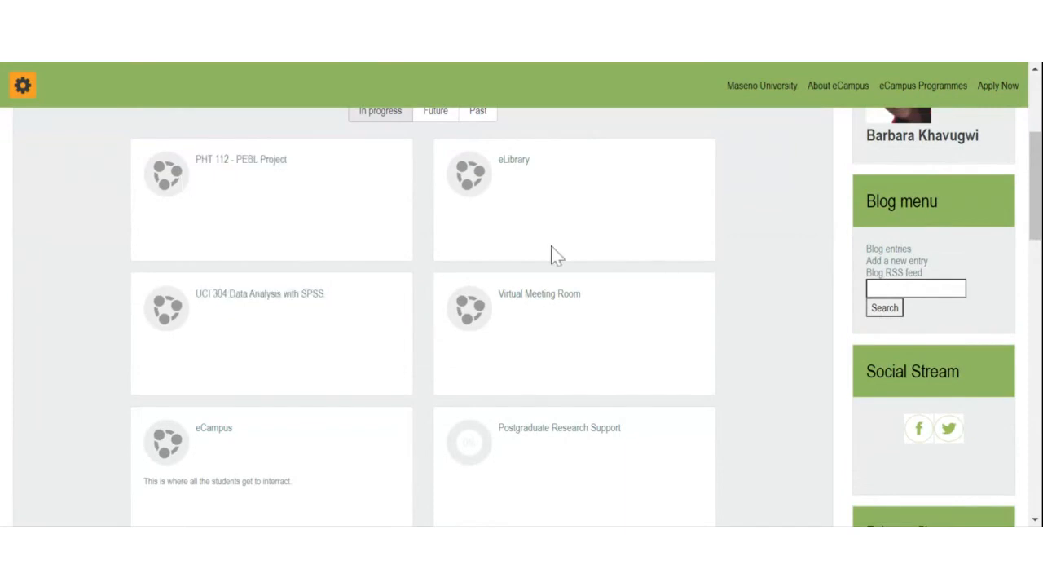
scroll(534, 368, "up", 4)
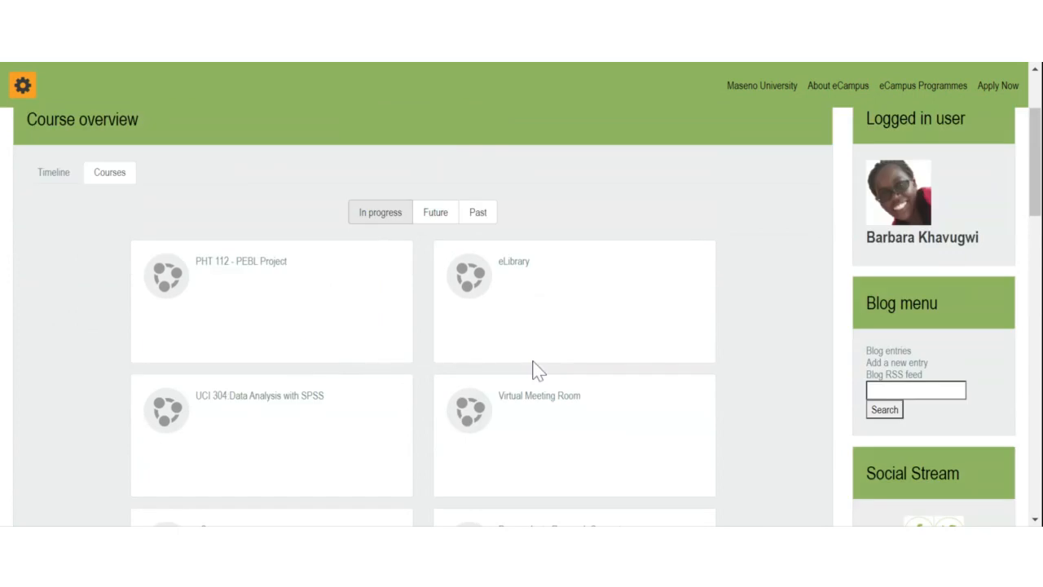
scroll(542, 353, "down", 2)
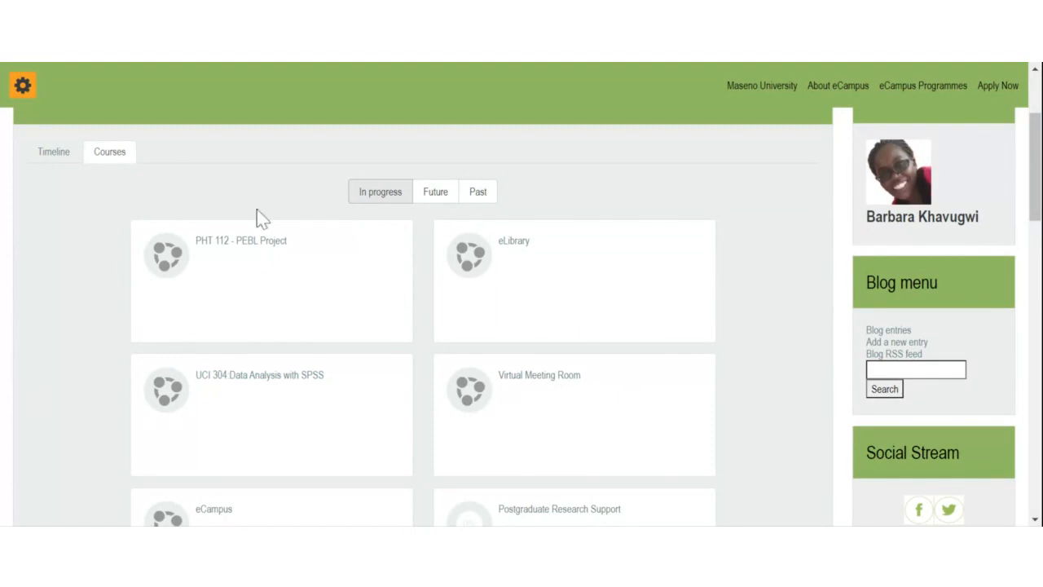
scroll(268, 277, "down", 2)
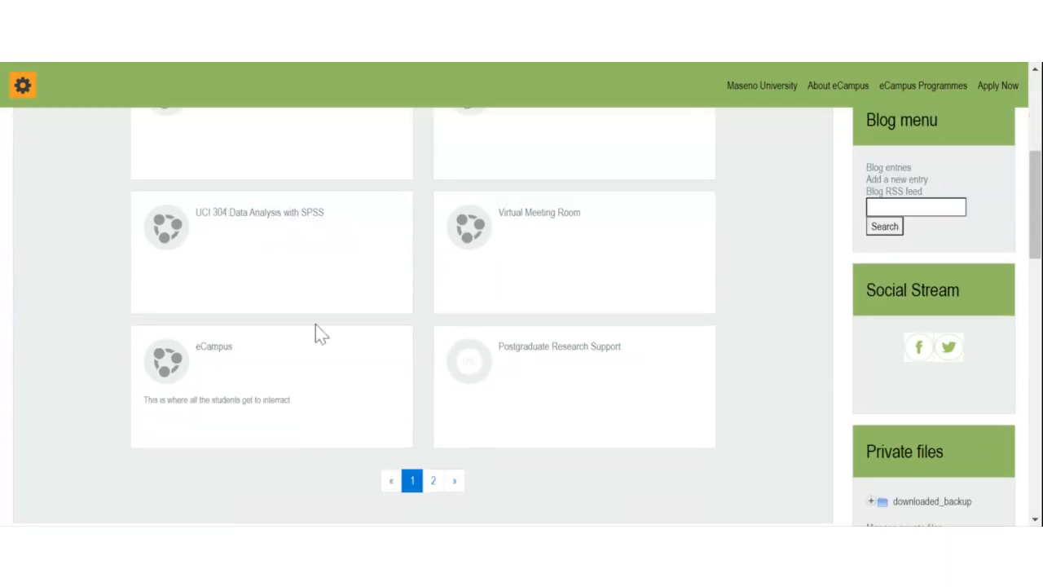
left_click(285, 226)
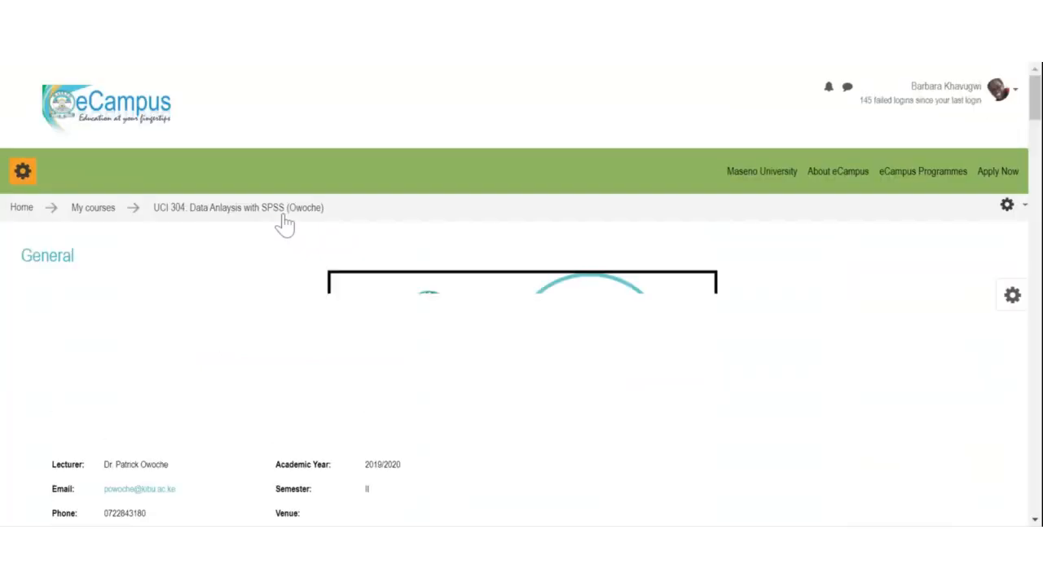
scroll(361, 231, "down", 10)
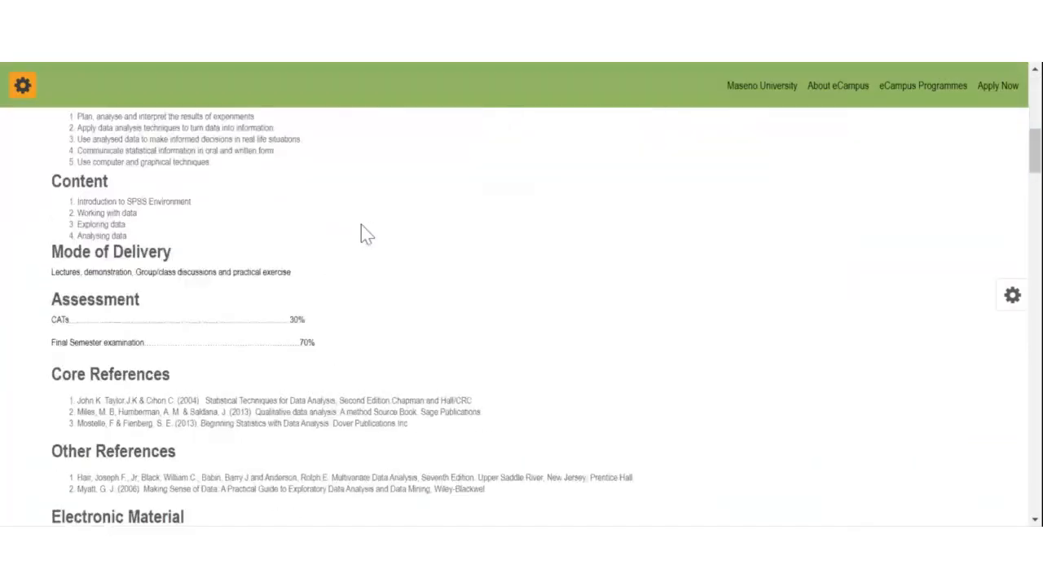
scroll(619, 371, "up", 8)
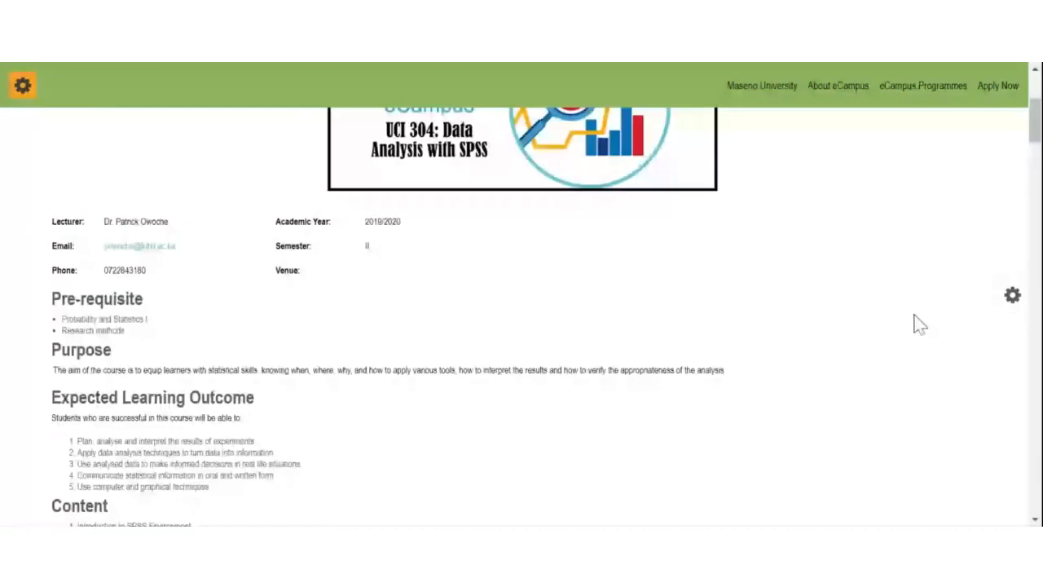
scroll(920, 324, "up", 3)
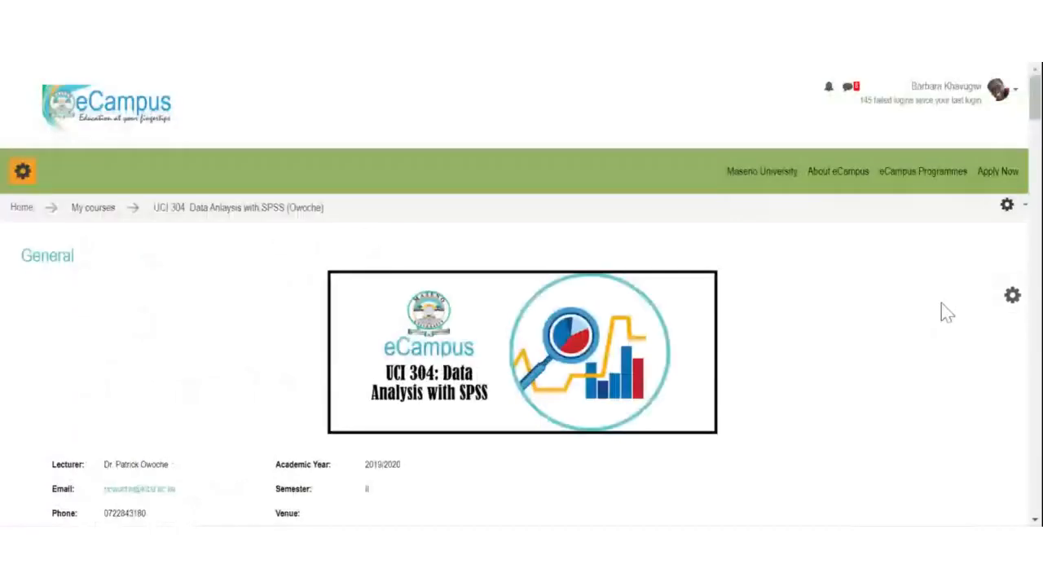
left_click(1012, 89)
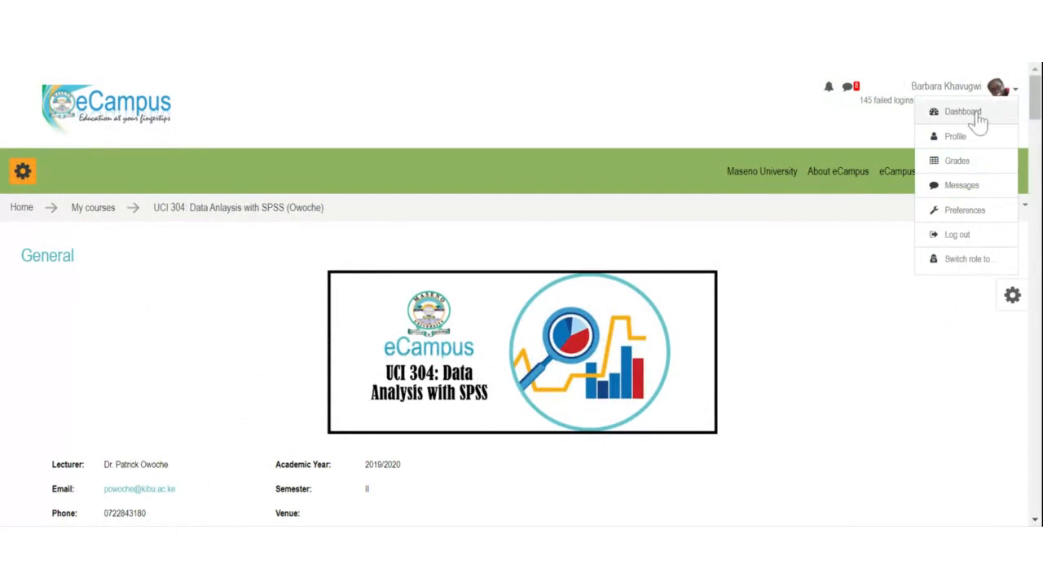
left_click(981, 119)
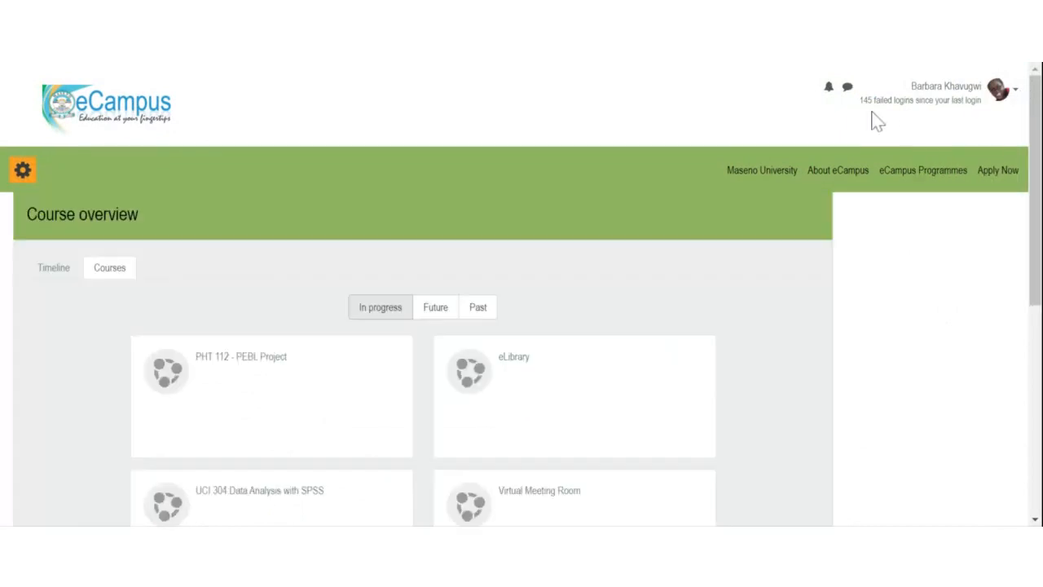
scroll(278, 403, "down", 3)
scroll(278, 403, "down", 2)
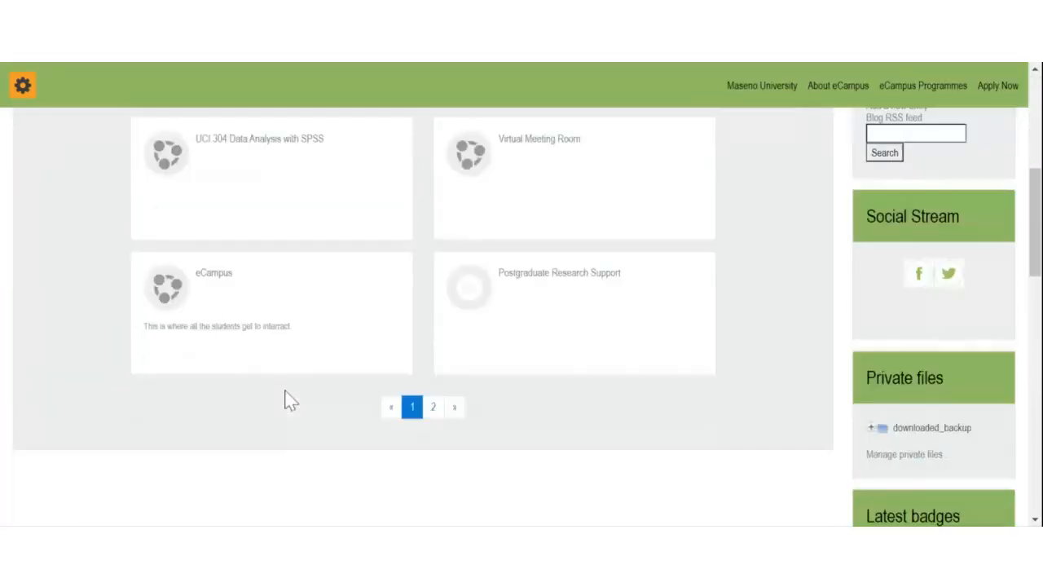
scroll(286, 399, "up", 4)
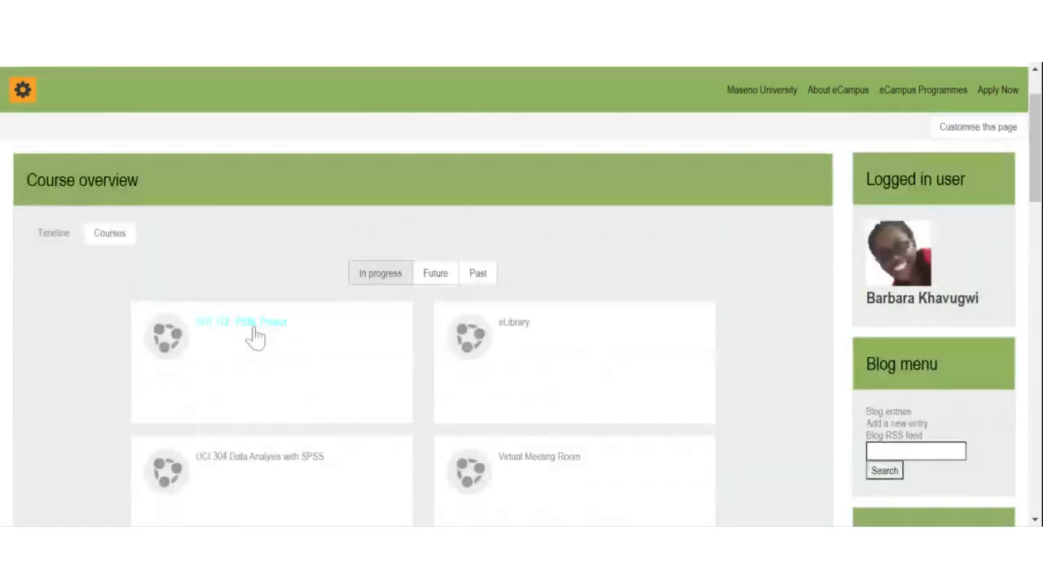
left_click(57, 247)
left_click(111, 241)
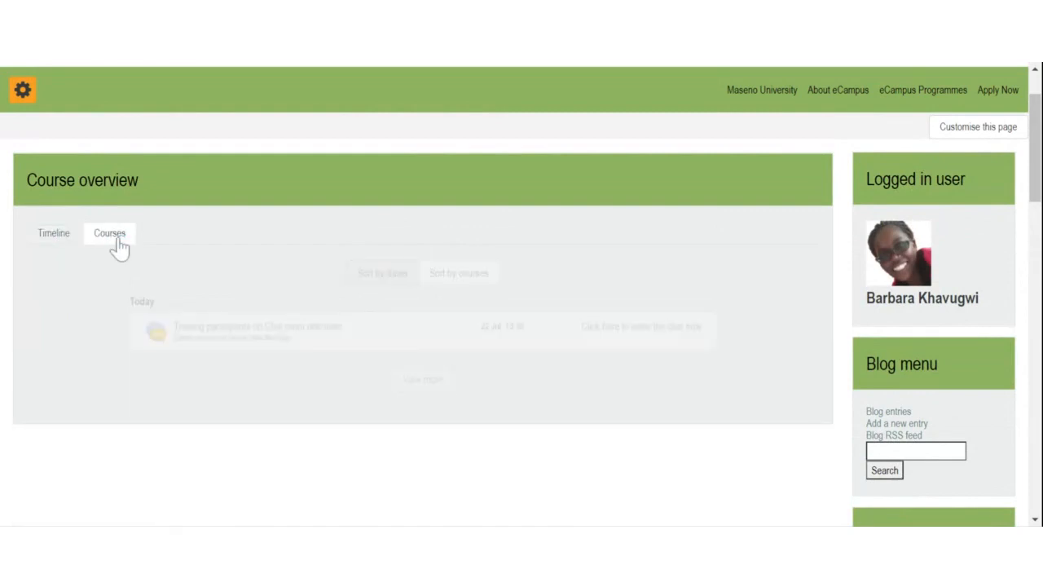
left_click(49, 240)
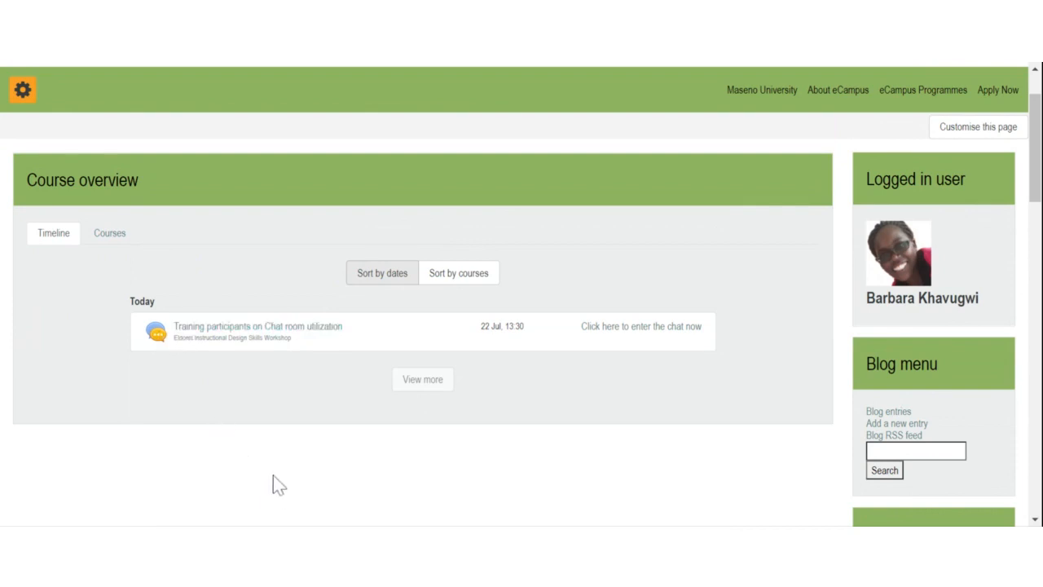
left_click_drag(485, 331, 525, 330)
left_click(506, 328)
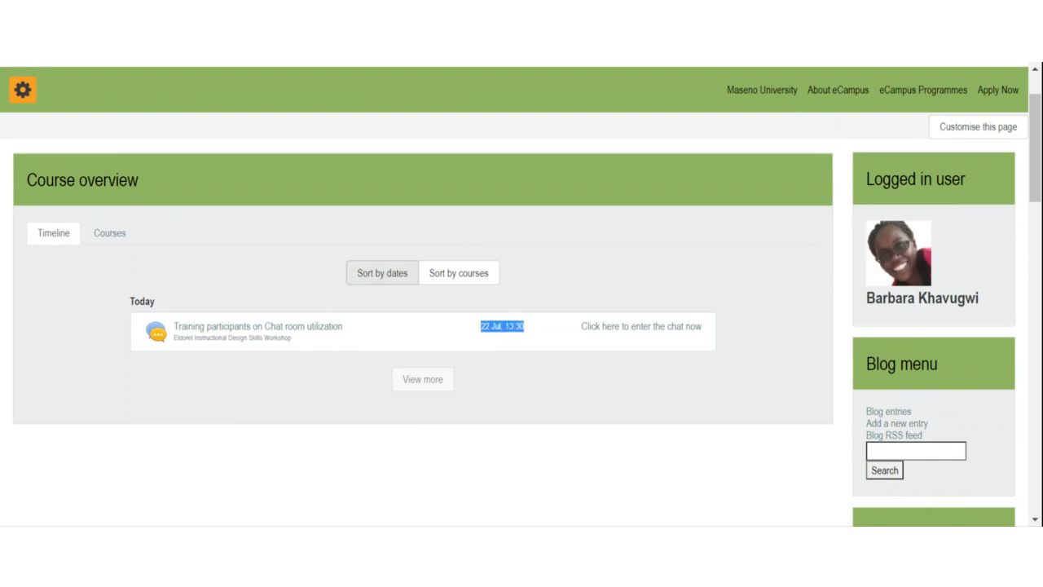
left_click(114, 234)
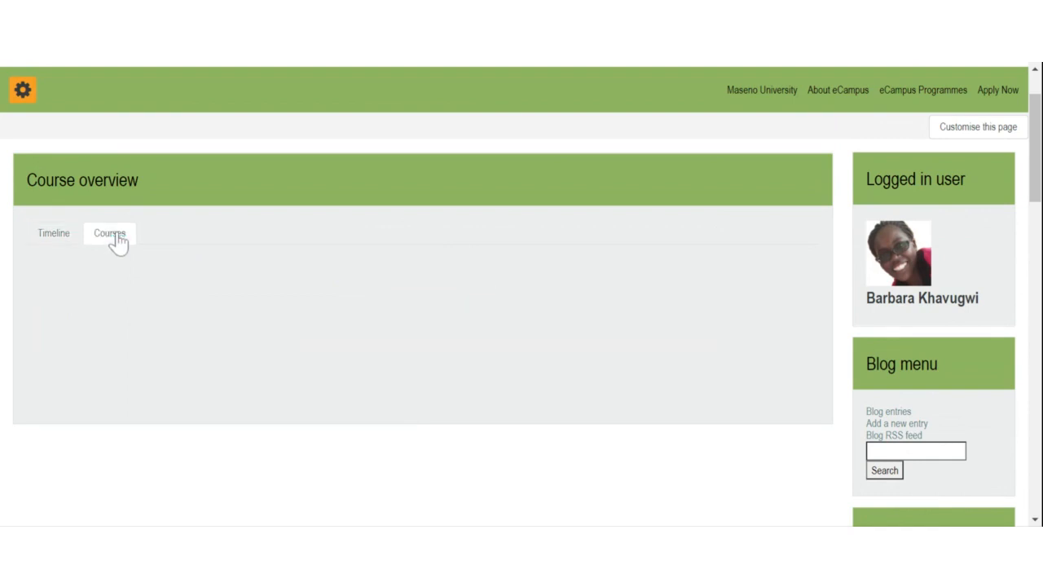
scroll(240, 289, "down", 2)
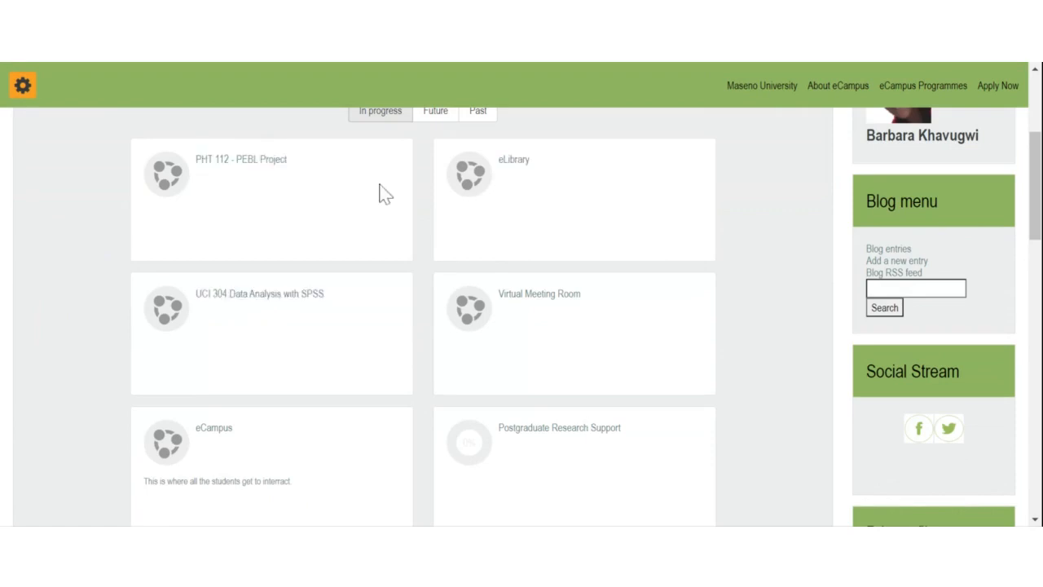
scroll(443, 380, "up", 2)
scroll(442, 175, "down", 2)
scroll(364, 273, "up", 1)
scroll(365, 273, "up", 1)
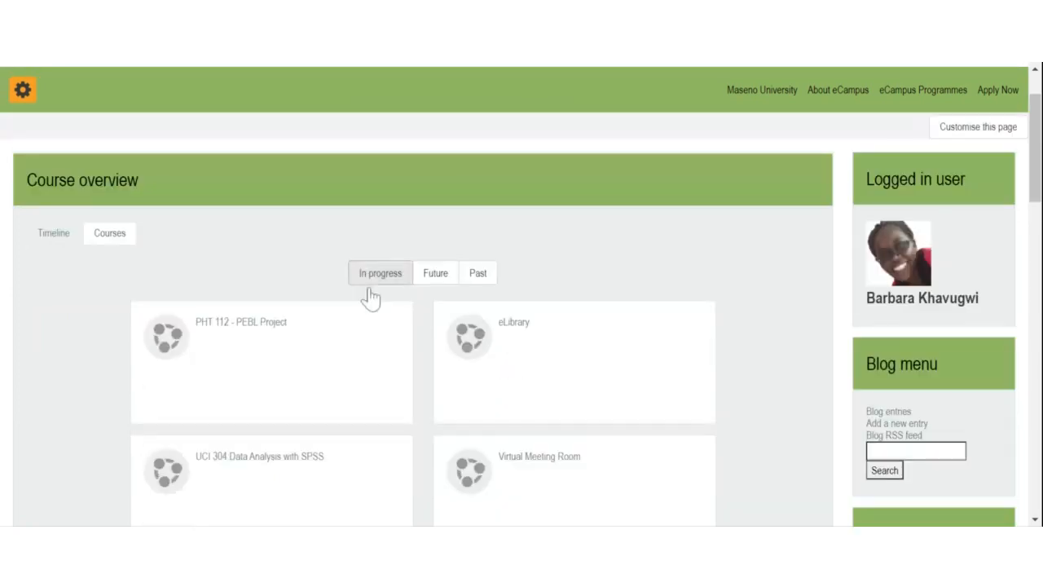
Step: Switch the Courses filter between Past and Future, finally showing In progress courses
left_click(481, 277)
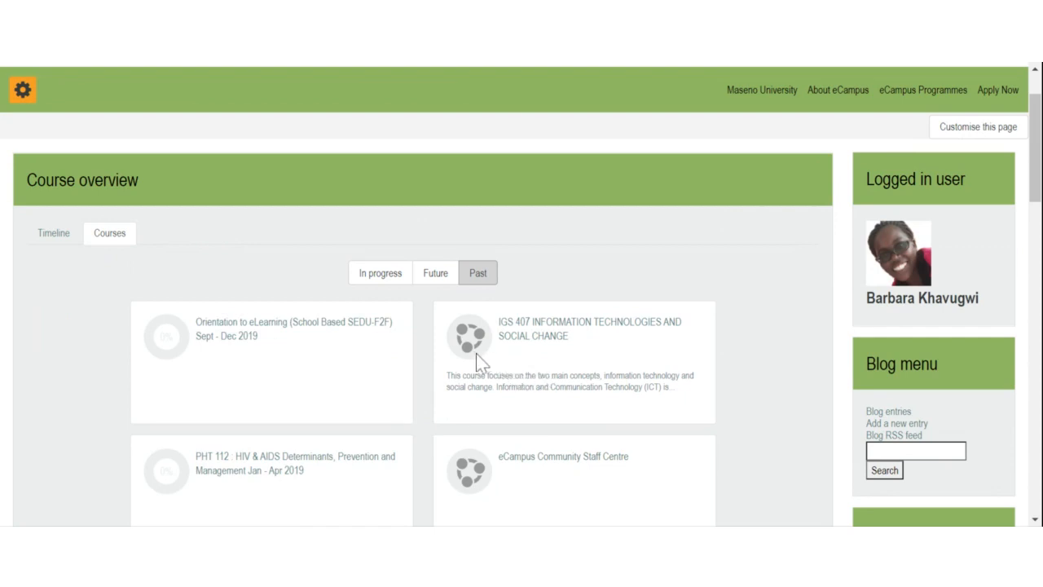
left_click(429, 280)
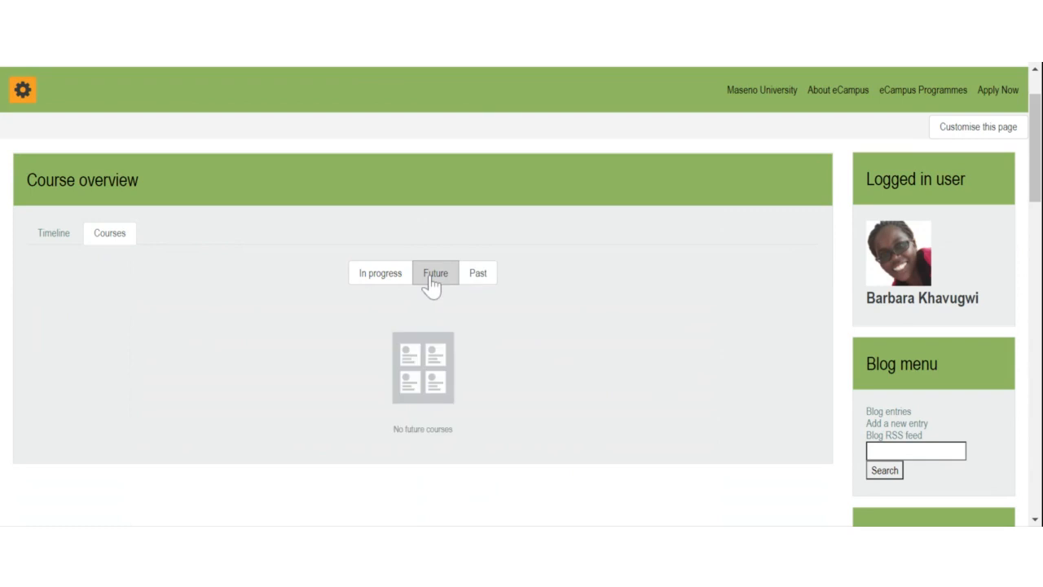
left_click(465, 274)
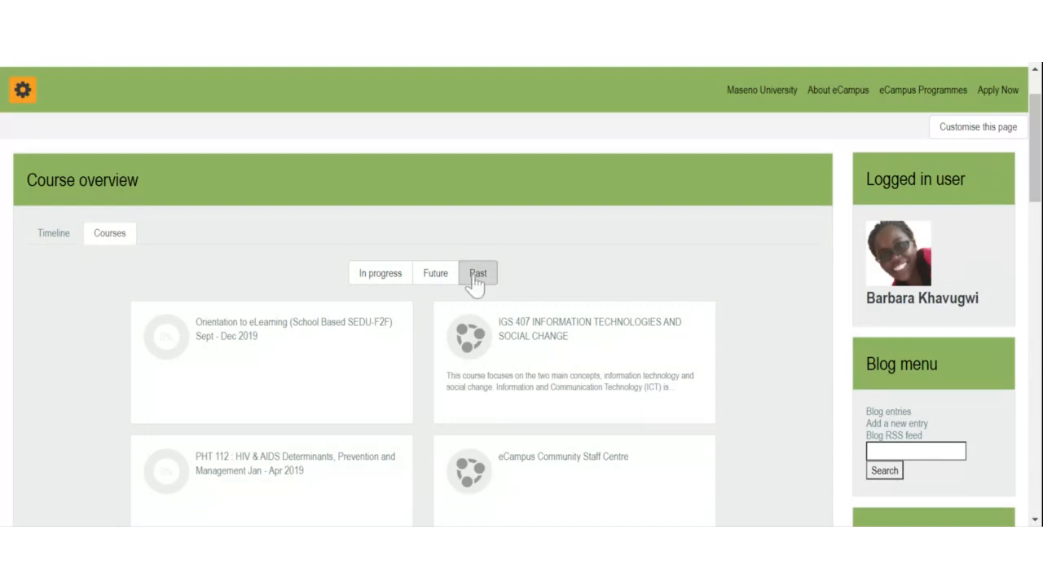
scroll(499, 347, "down", 1)
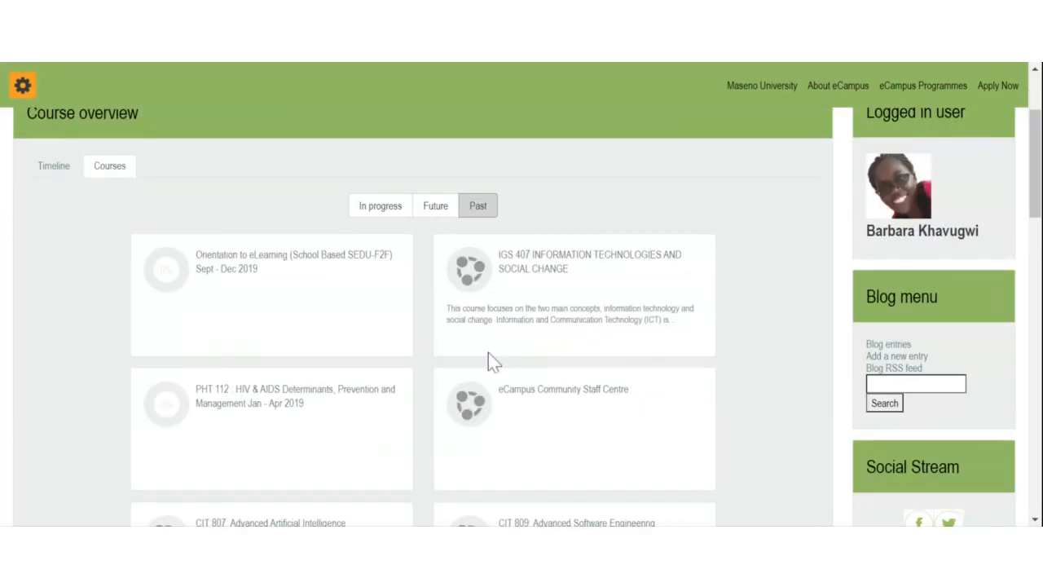
scroll(306, 261, "down", 1)
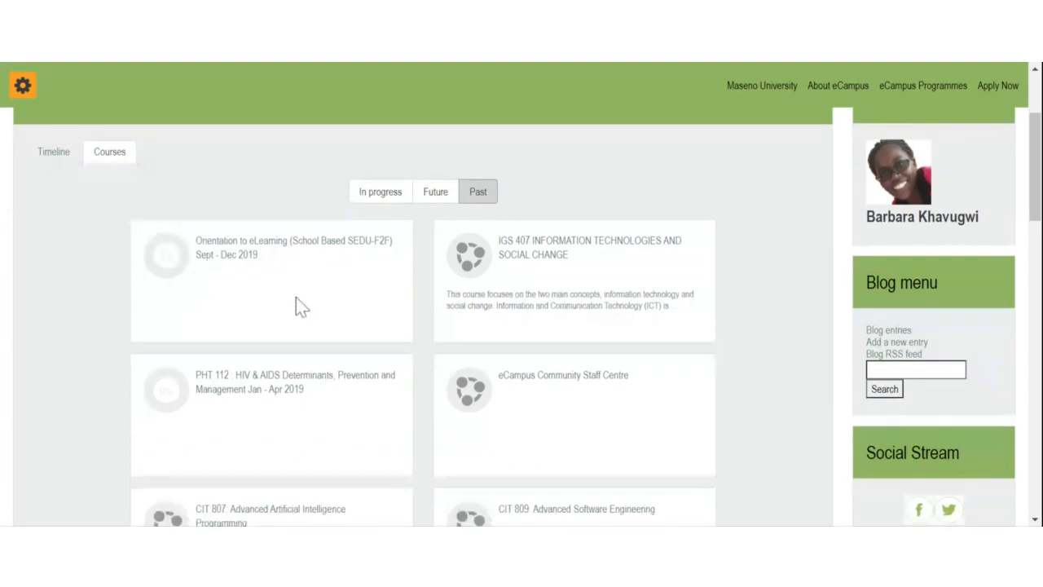
left_click(437, 193)
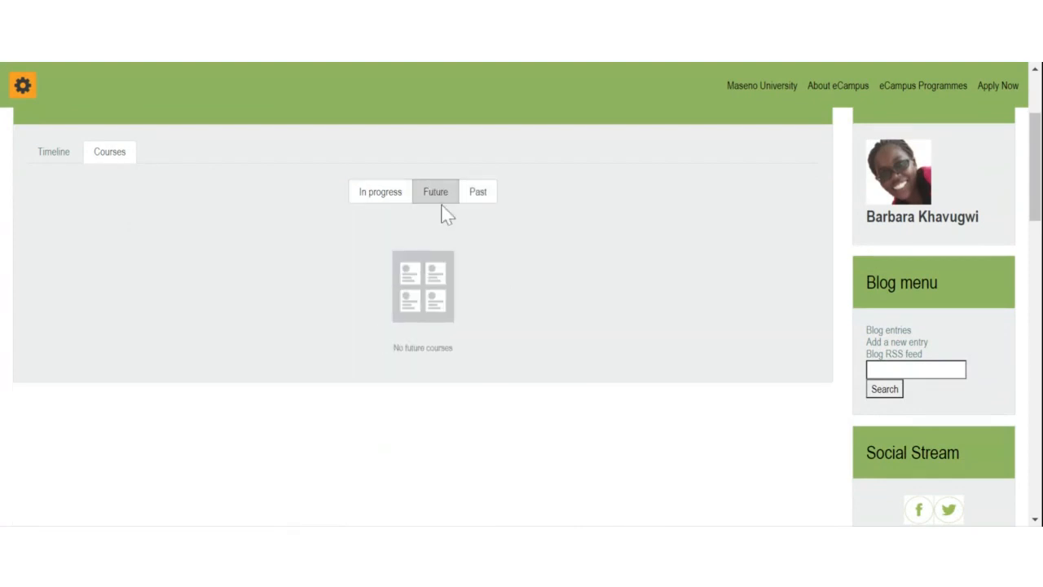
left_click(391, 194)
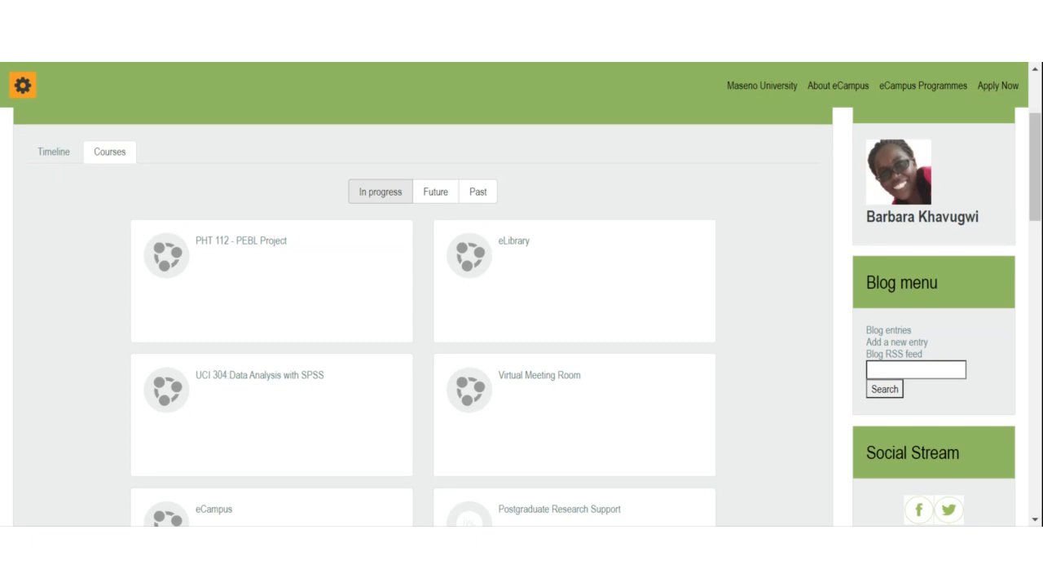
Step: Go to Preferences from the avatar menu, hide the side navigation, and open Edit profile
scroll(785, 407, "up", 3)
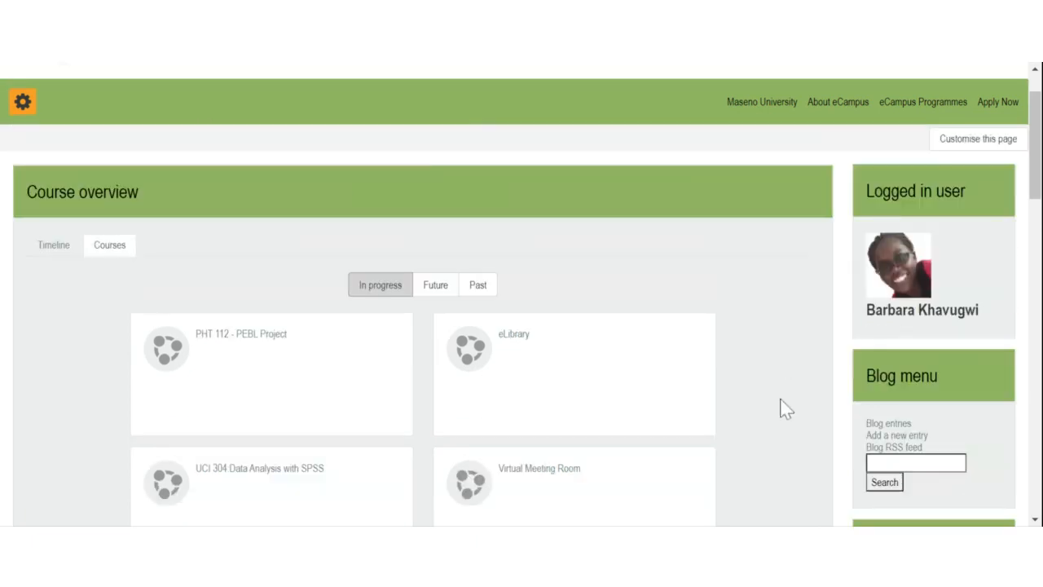
left_click(1001, 96)
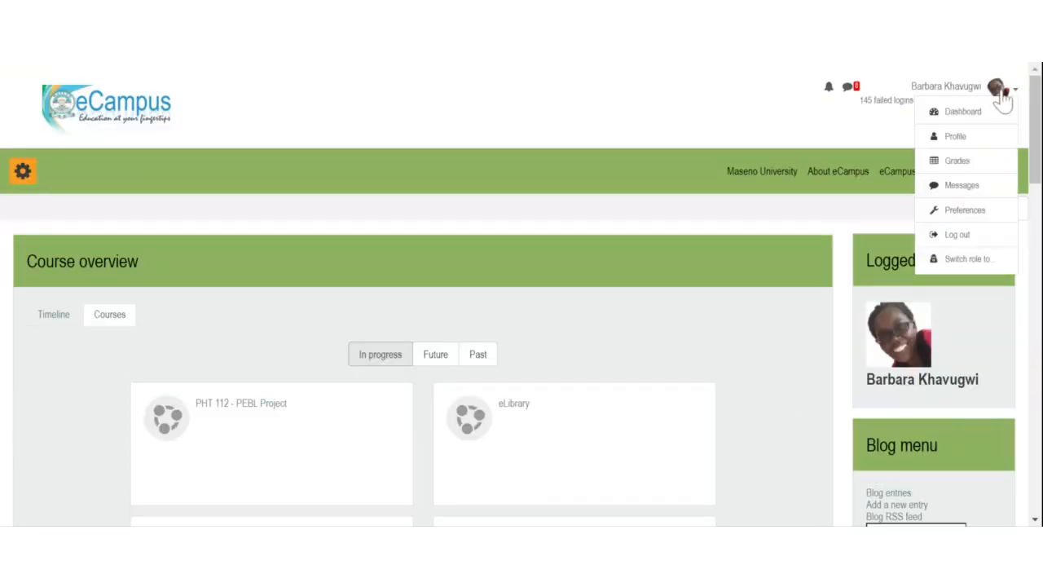
left_click(960, 214)
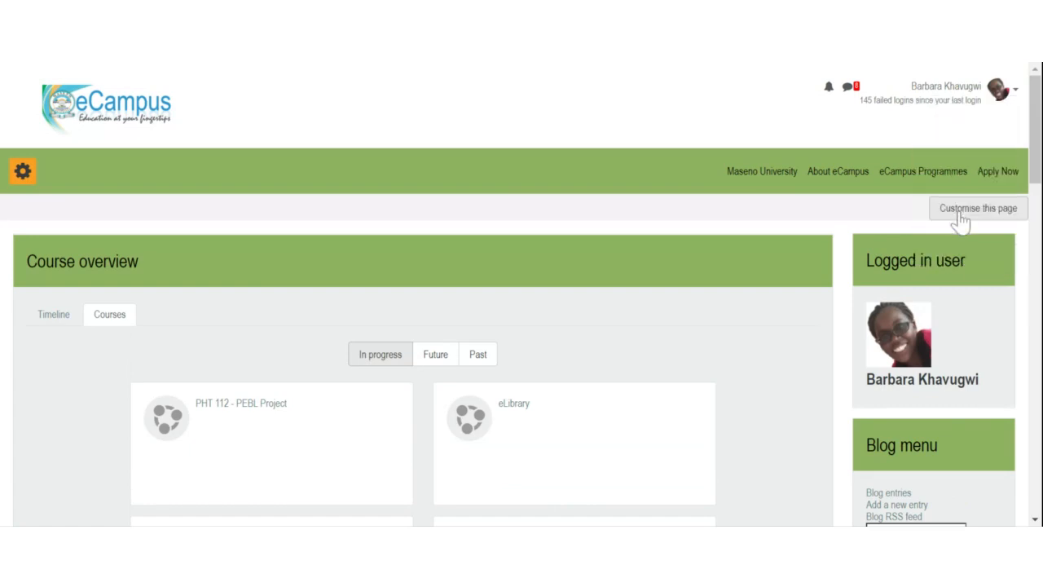
left_click(22, 171)
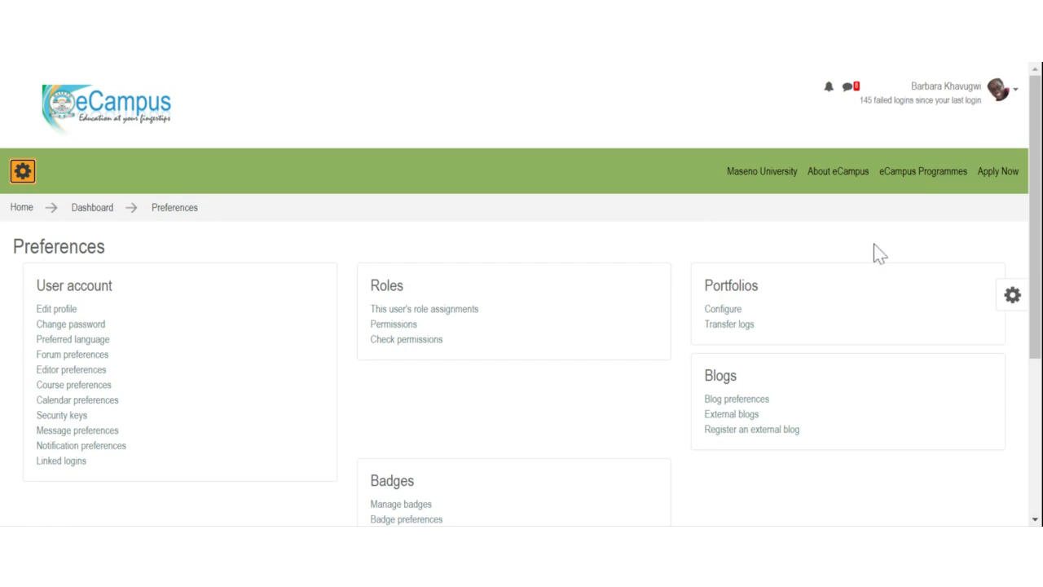
left_click(58, 311)
Step: Review the email address, first name and surname fields in the Edit profile form
scroll(507, 293, "down", 1)
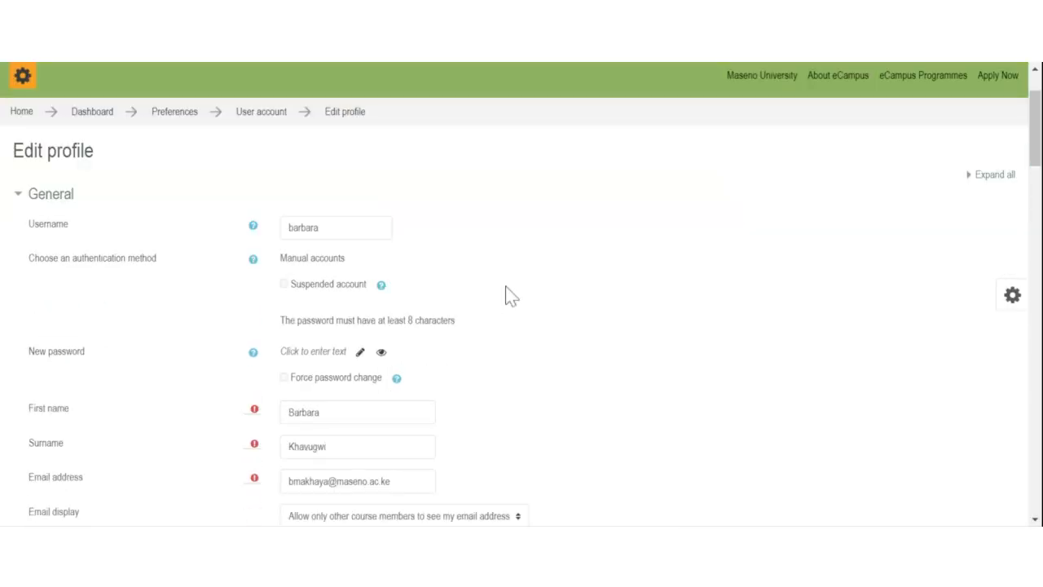
scroll(507, 295, "down", 2)
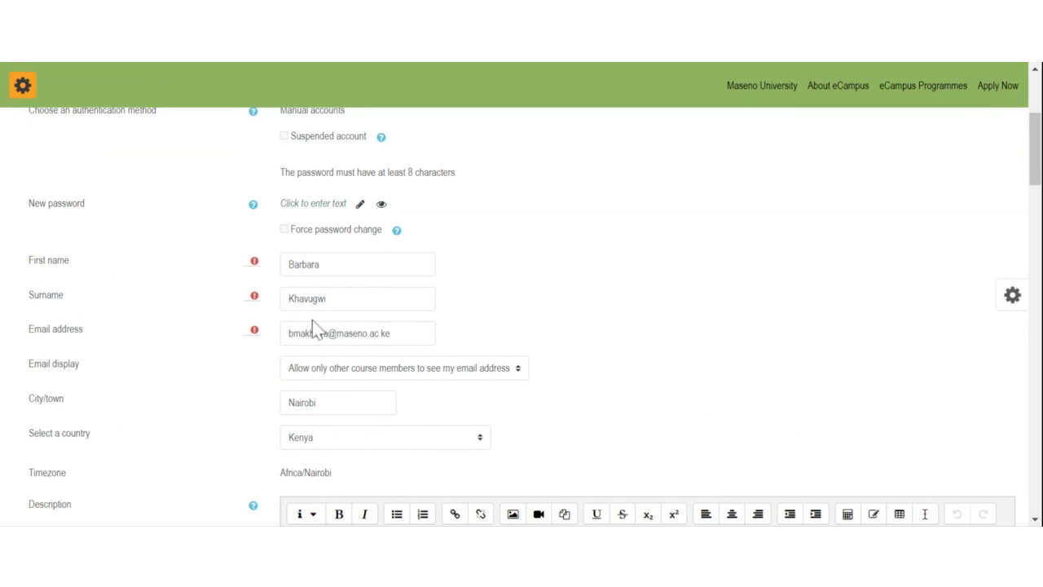
left_click_drag(289, 333, 392, 333)
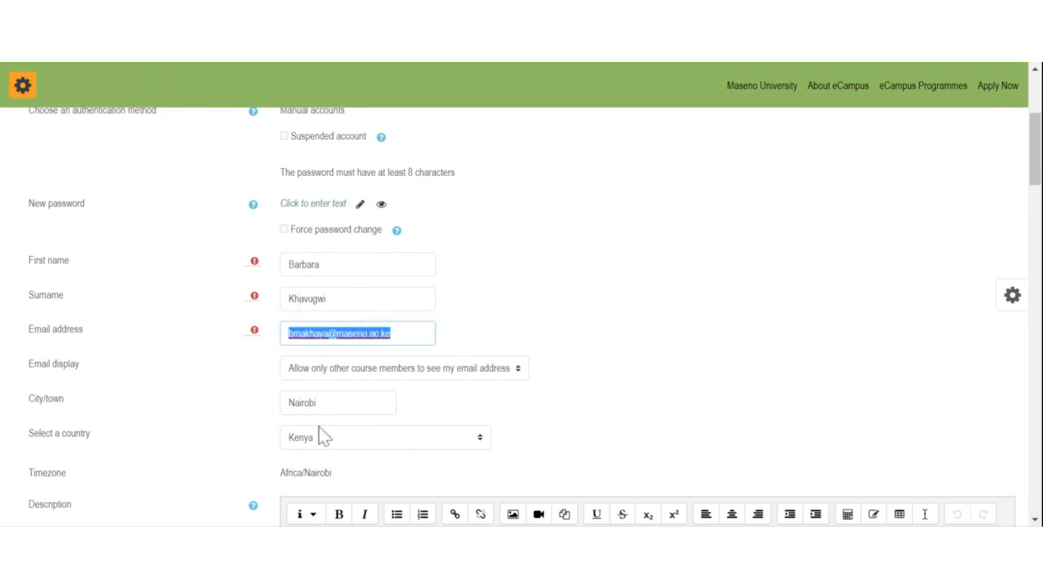
left_click(306, 264)
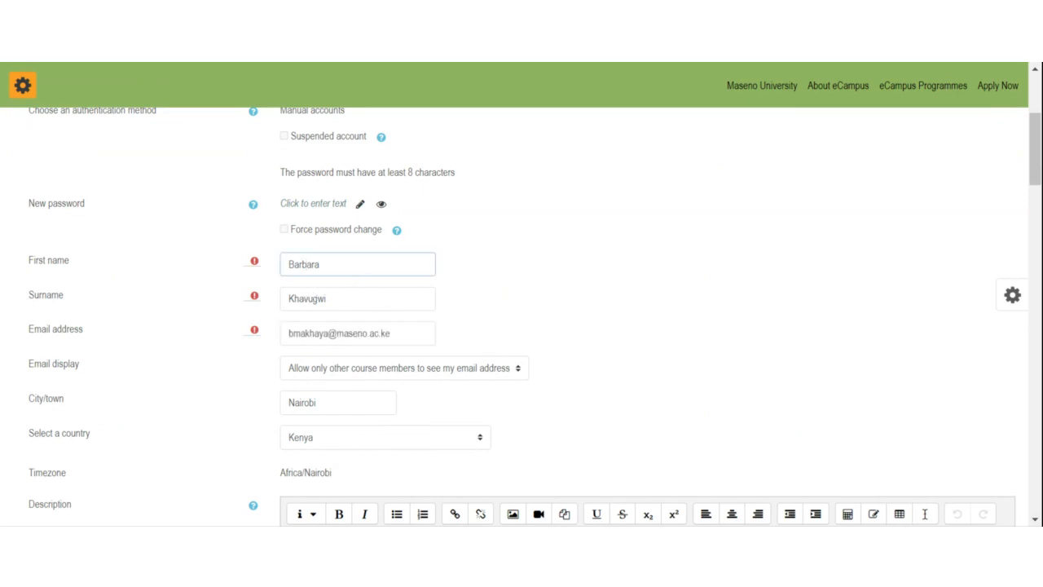
left_click(316, 298)
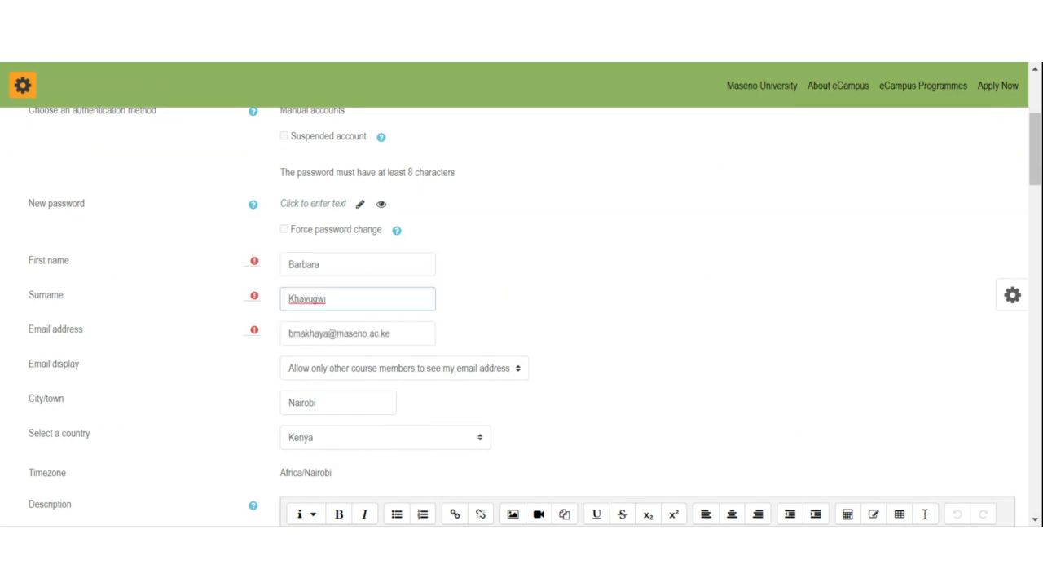
left_click(289, 264)
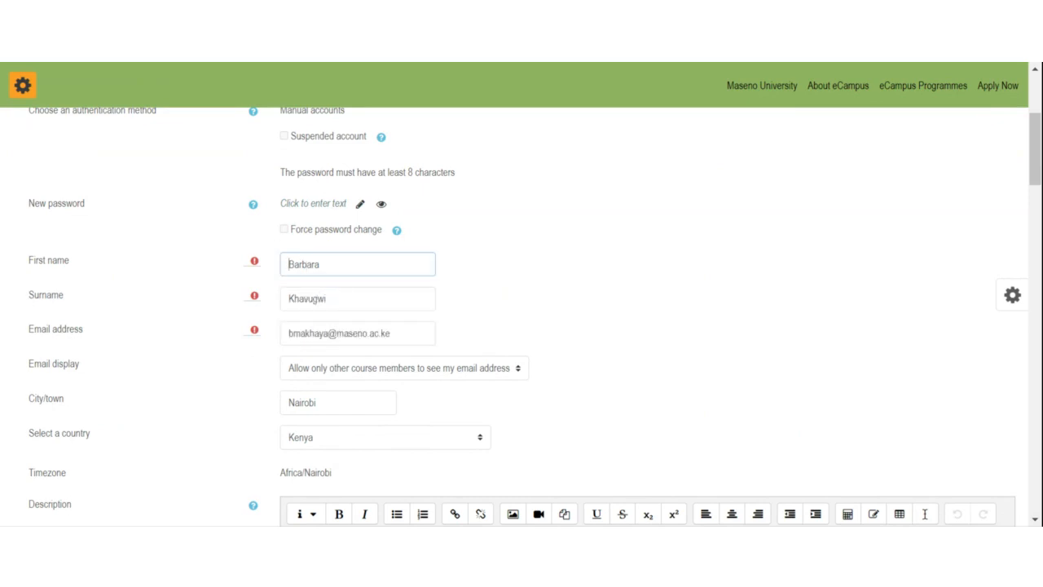
scroll(366, 424, "down", 3)
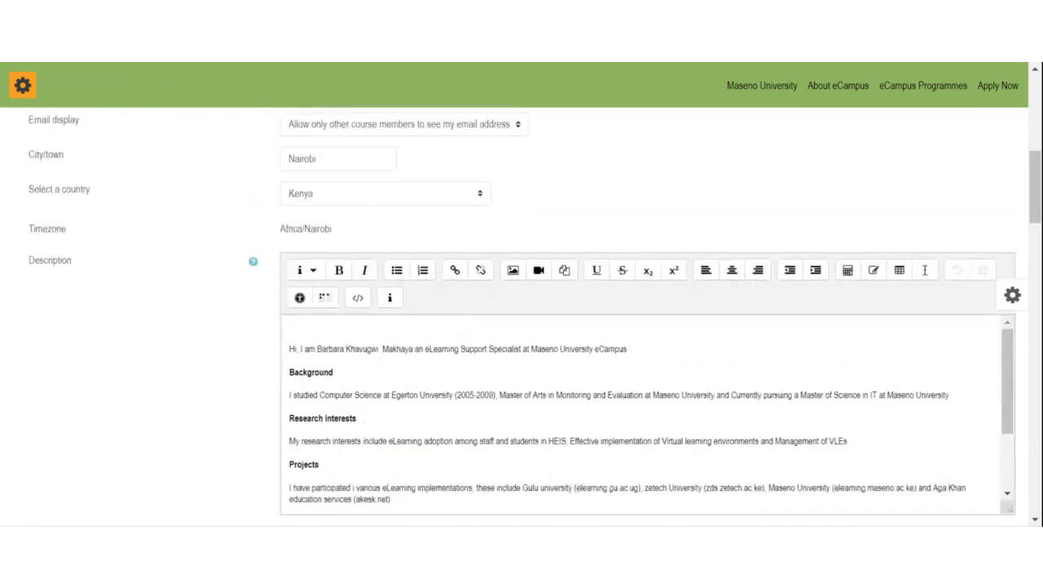
mouse_move(1036, 208)
left_mouse_down()
mouse_move(1040, 241)
mouse_move(1041, 218)
left_mouse_up()
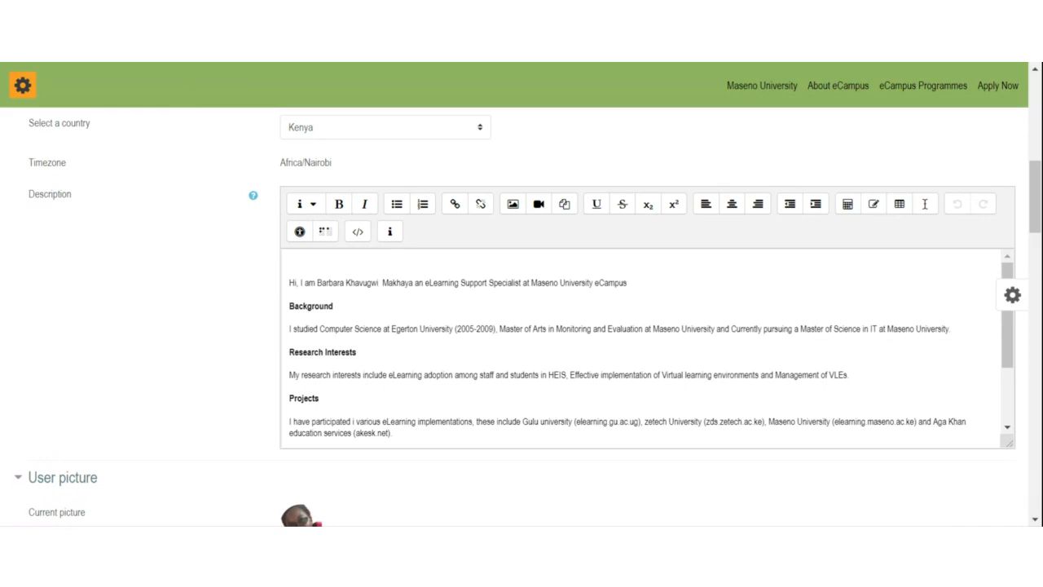
left_click_drag(293, 329, 713, 328)
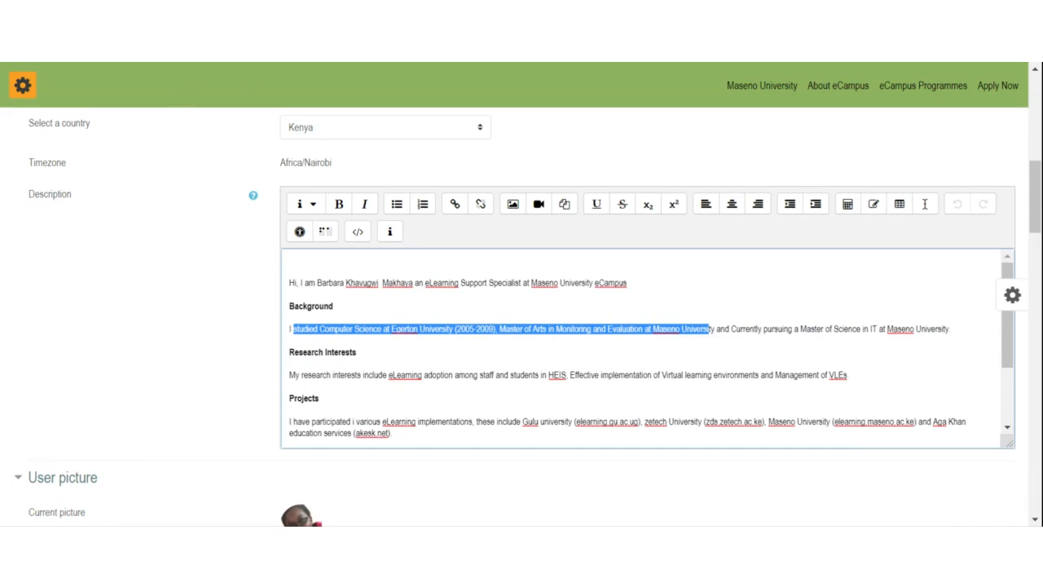
scroll(651, 344, "down", 2)
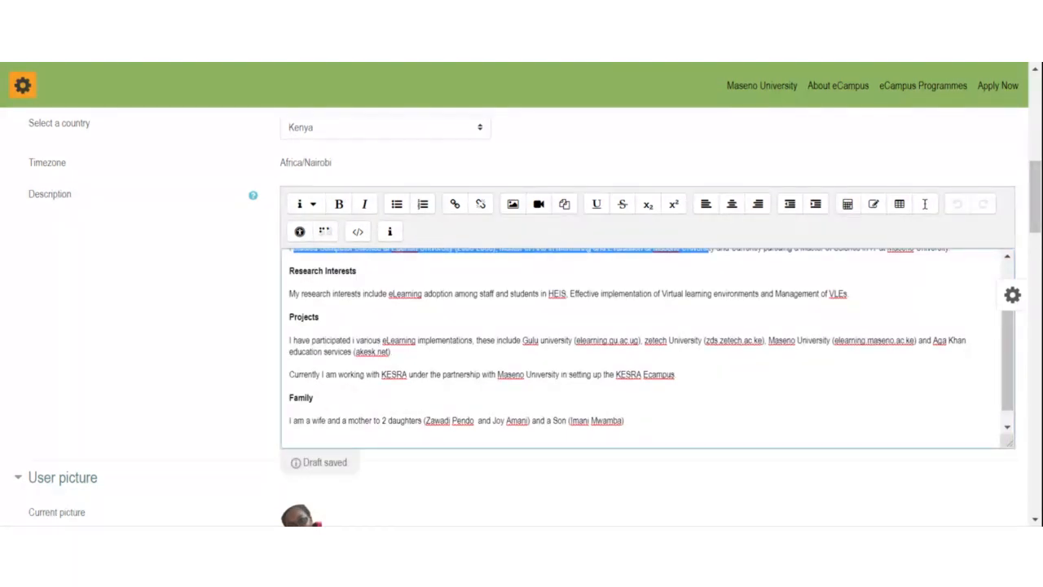
scroll(648, 346, "up", 2)
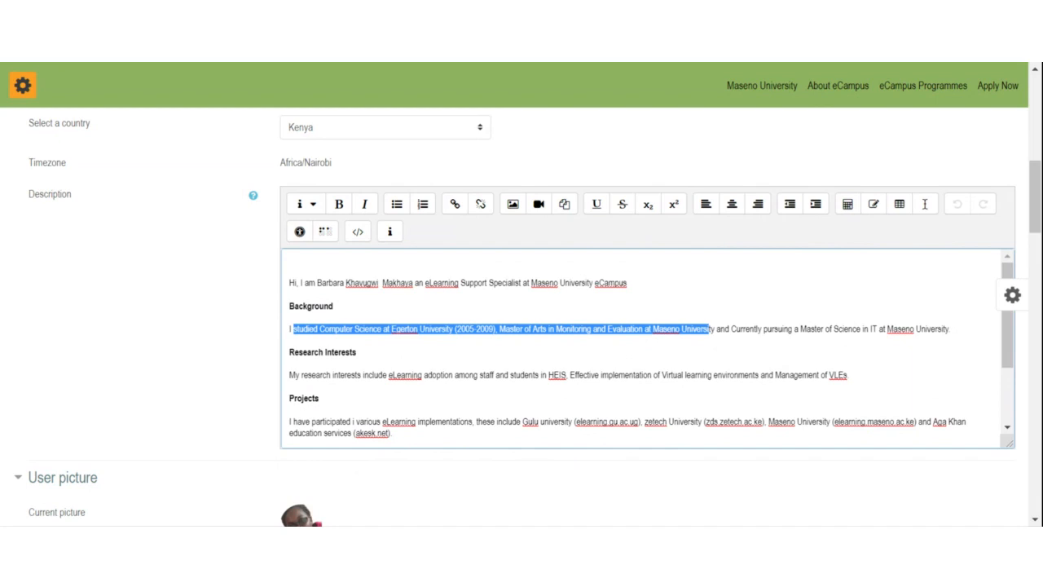
scroll(1037, 210, "down", 2)
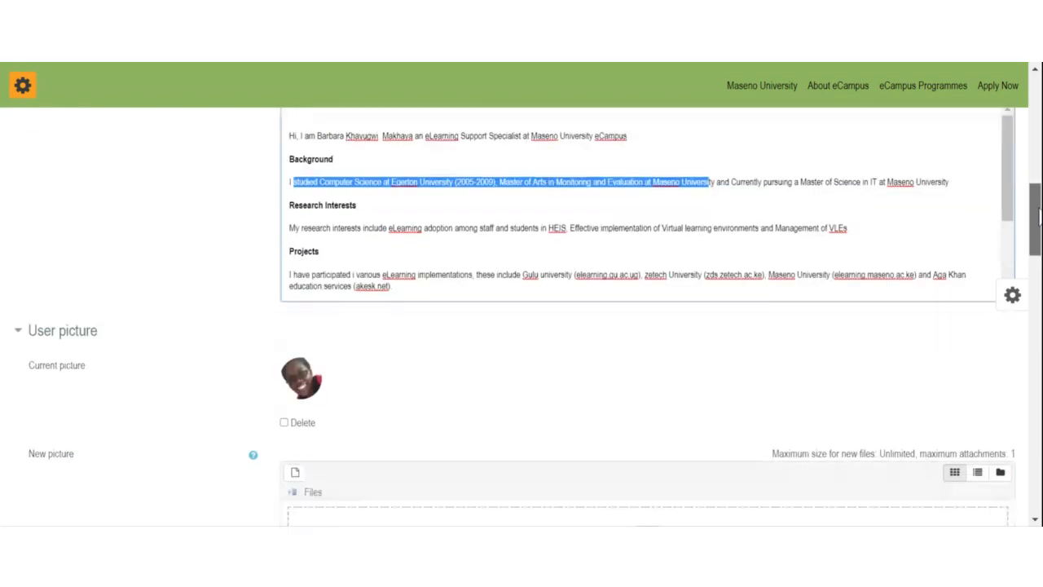
left_click_drag(1036, 210, 1033, 232)
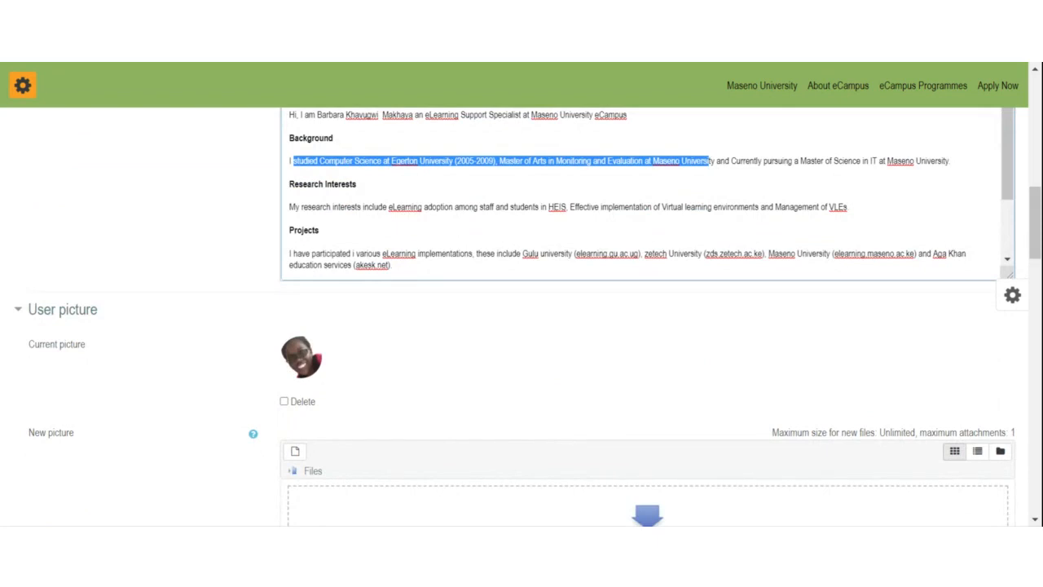
scroll(1037, 210, "down", 3)
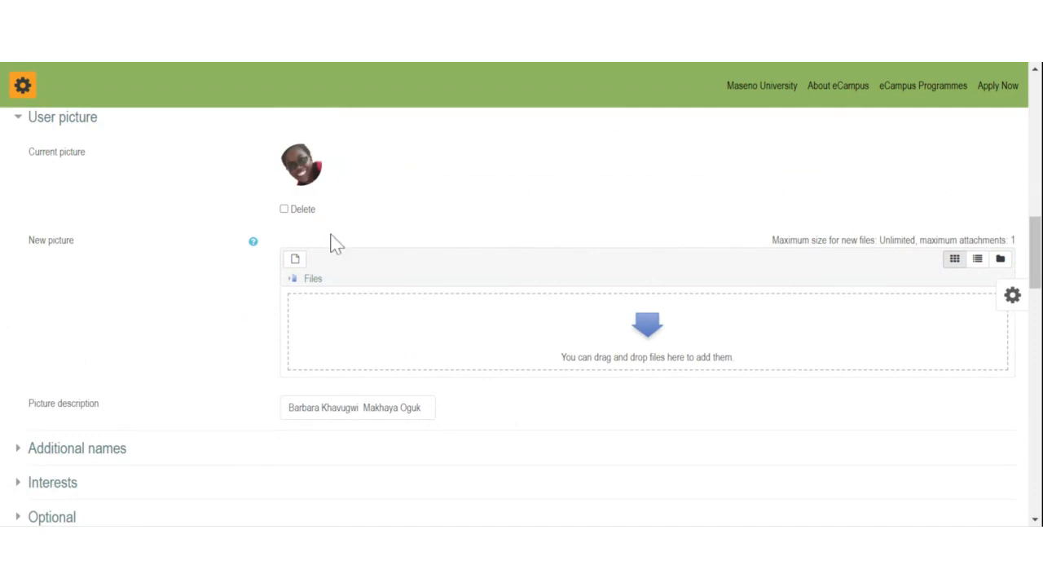
left_click(298, 264)
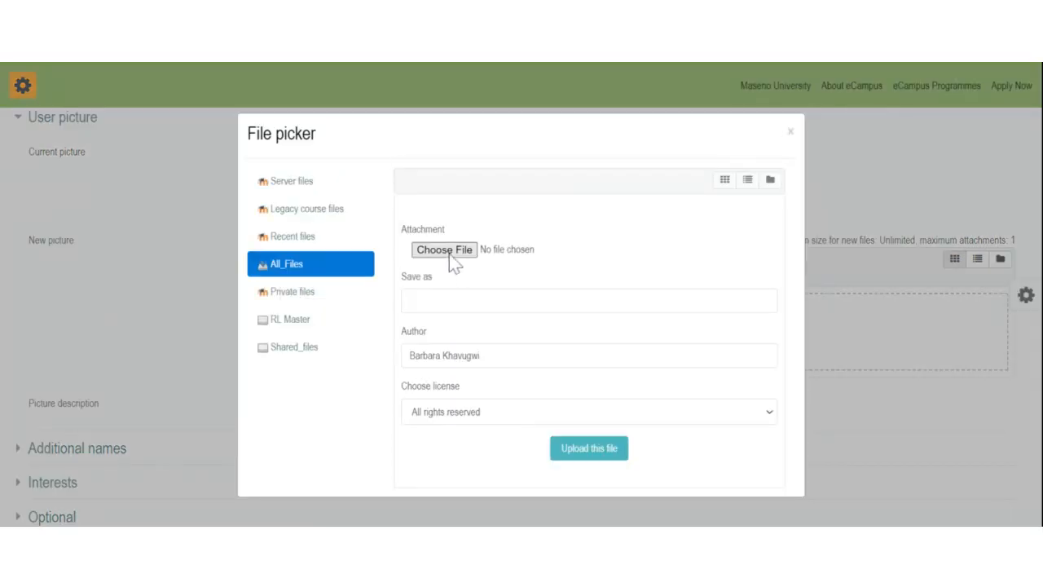
left_click(449, 254)
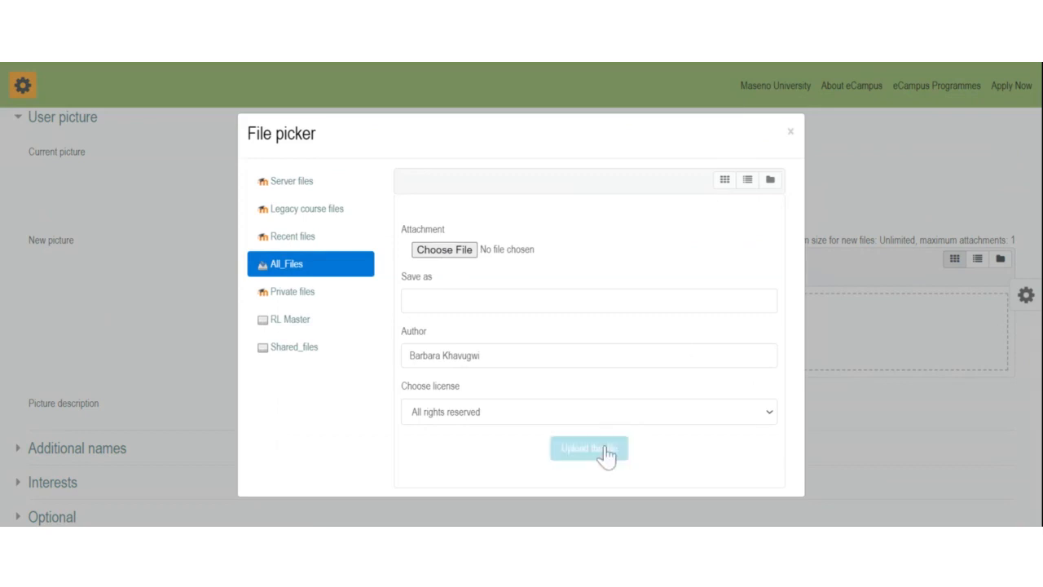
left_click(788, 135)
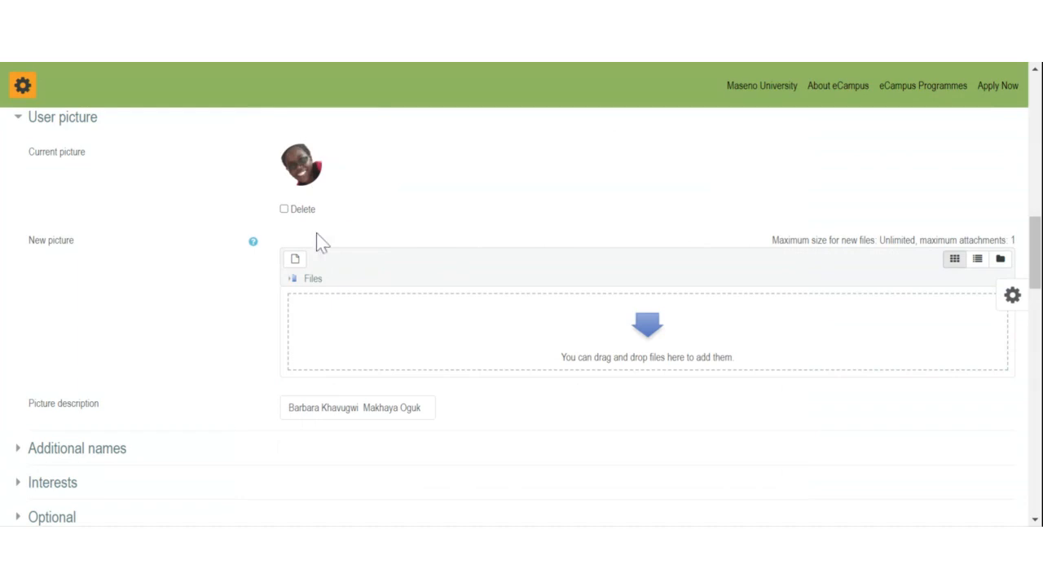
scroll(334, 361, "down", 3)
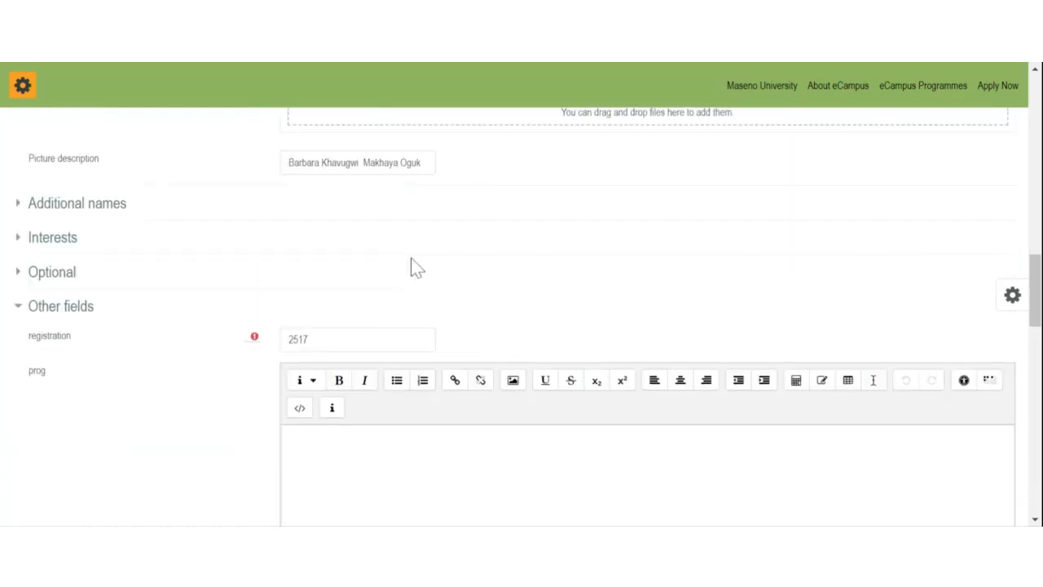
Step: Save the edited profile with Update profile at the bottom of the form
scroll(411, 266, "down", 15)
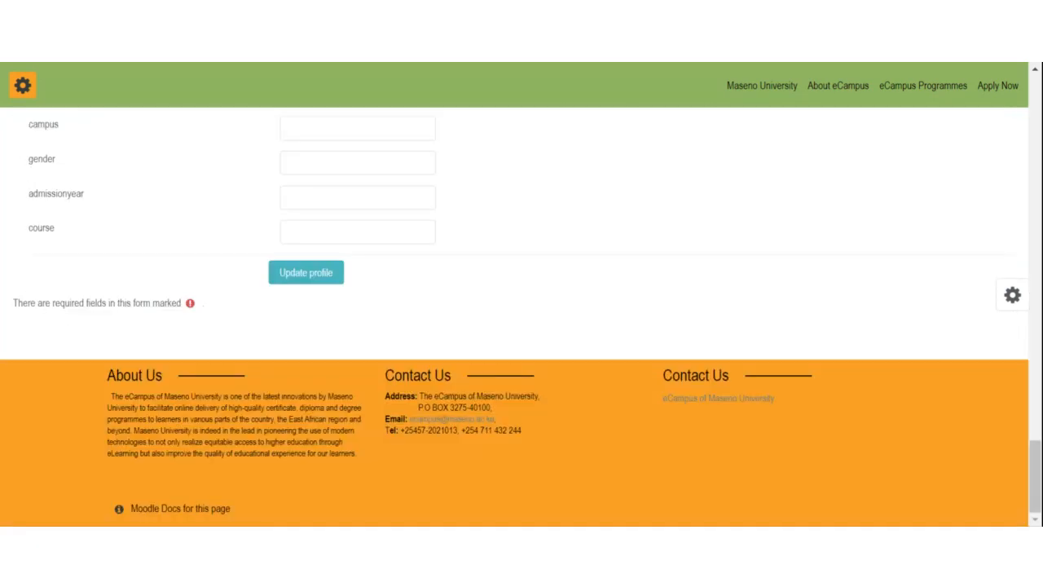
left_click(312, 281)
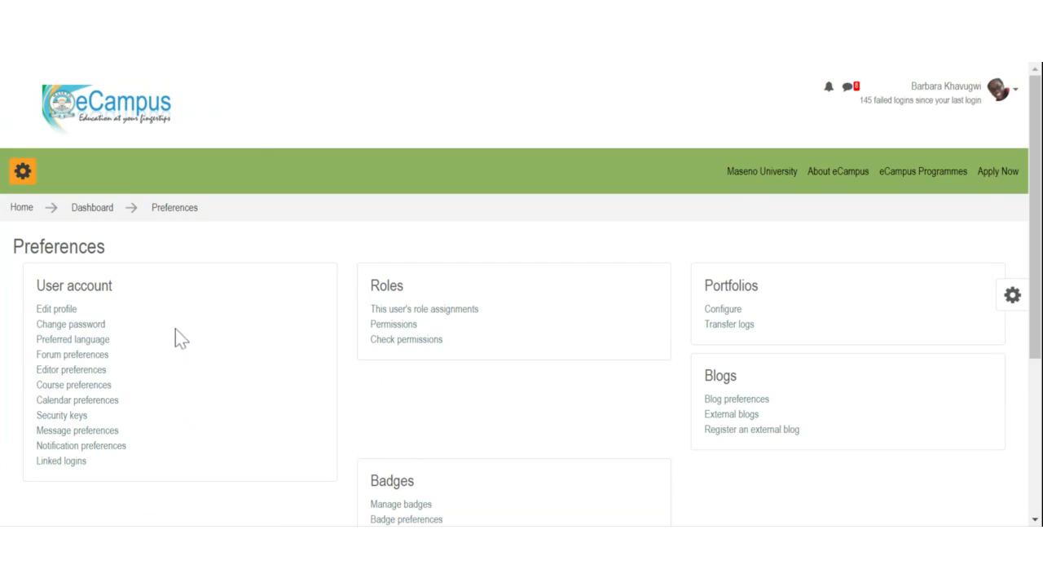
Step: Set the Forum preferences Email digest type to 'Subjects (daily email with subjects only)'
left_click(71, 356)
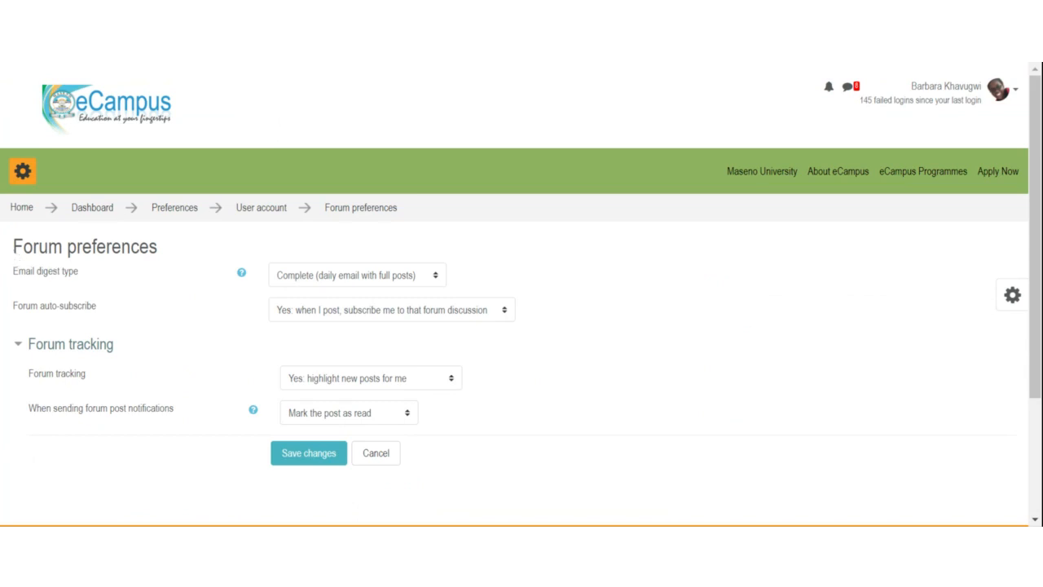
left_click_drag(13, 246, 150, 246)
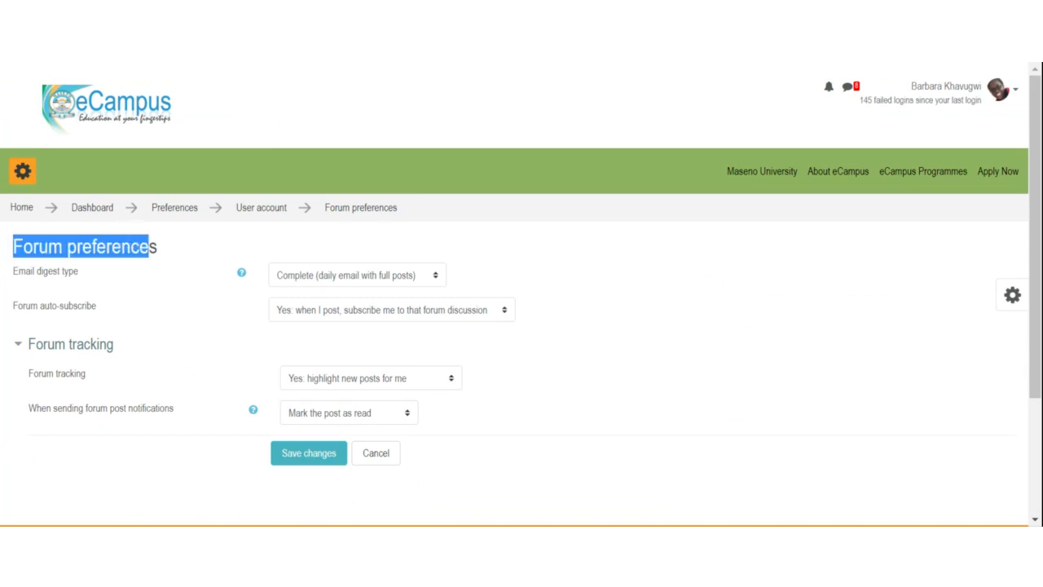
left_click(156, 289)
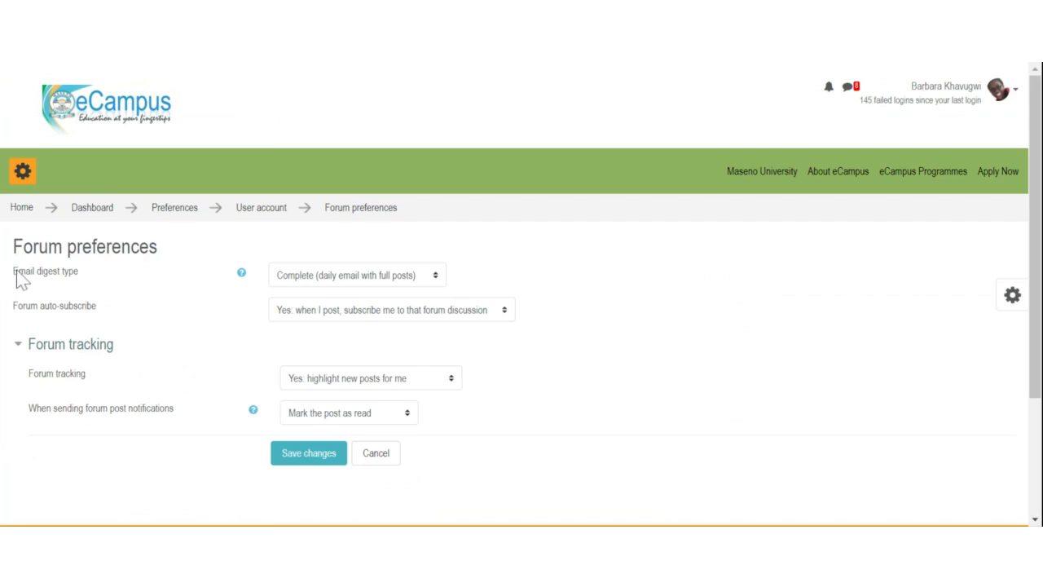
left_click_drag(16, 275, 61, 276)
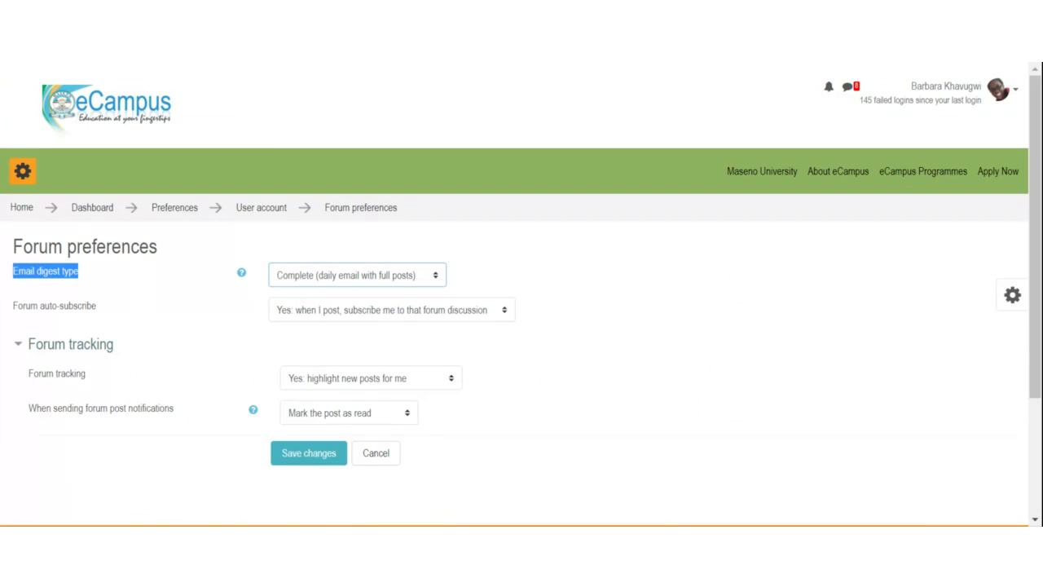
key("Down")
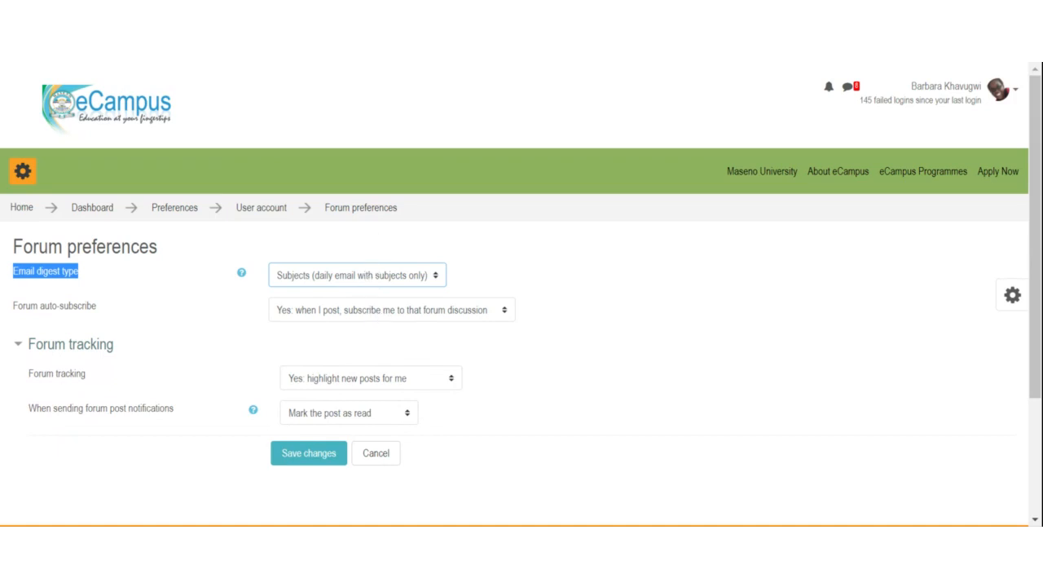
Step: Check the Forum tracking setting and save the forum preference changes
left_click(354, 46)
left_click(365, 382)
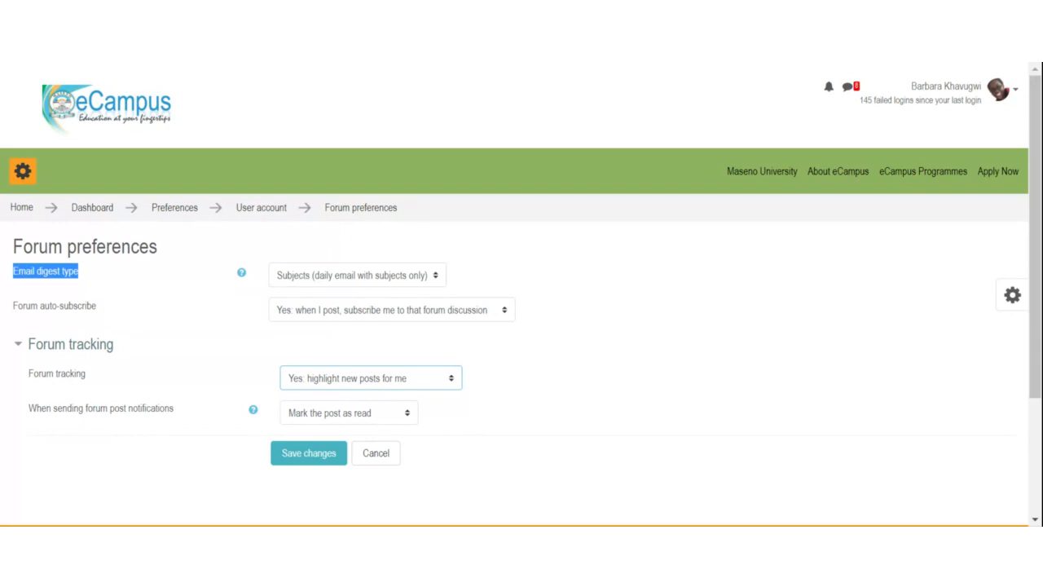
left_click(297, 461)
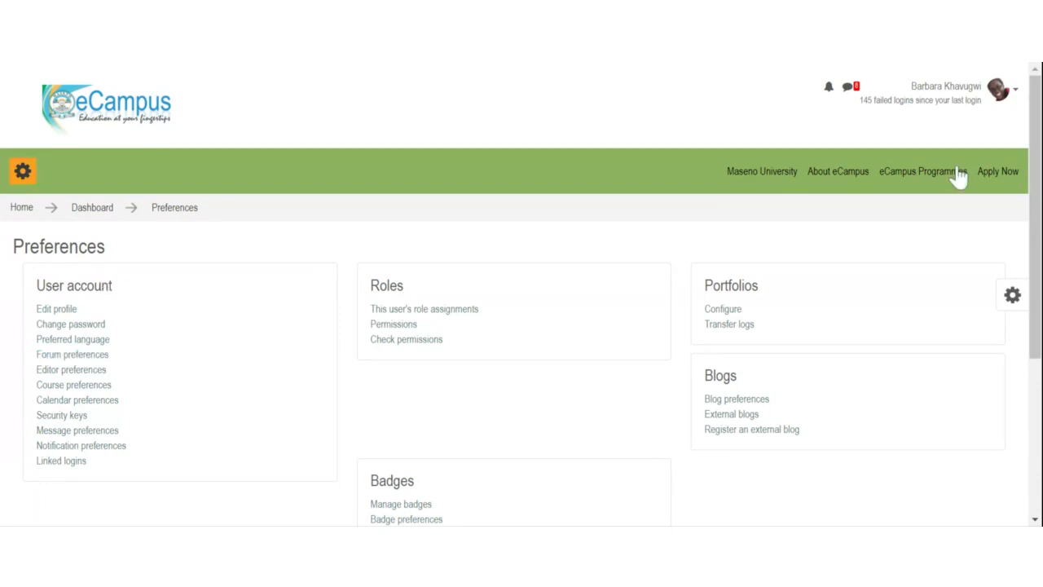
Step: Open the account menu, then return to the eCampus site home page
left_click(1008, 95)
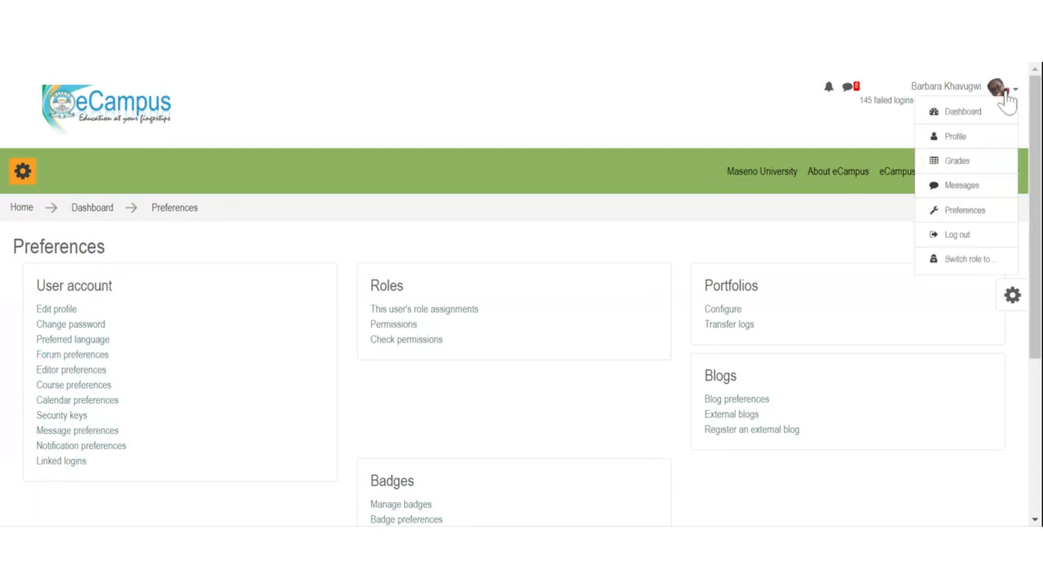
left_click(22, 208)
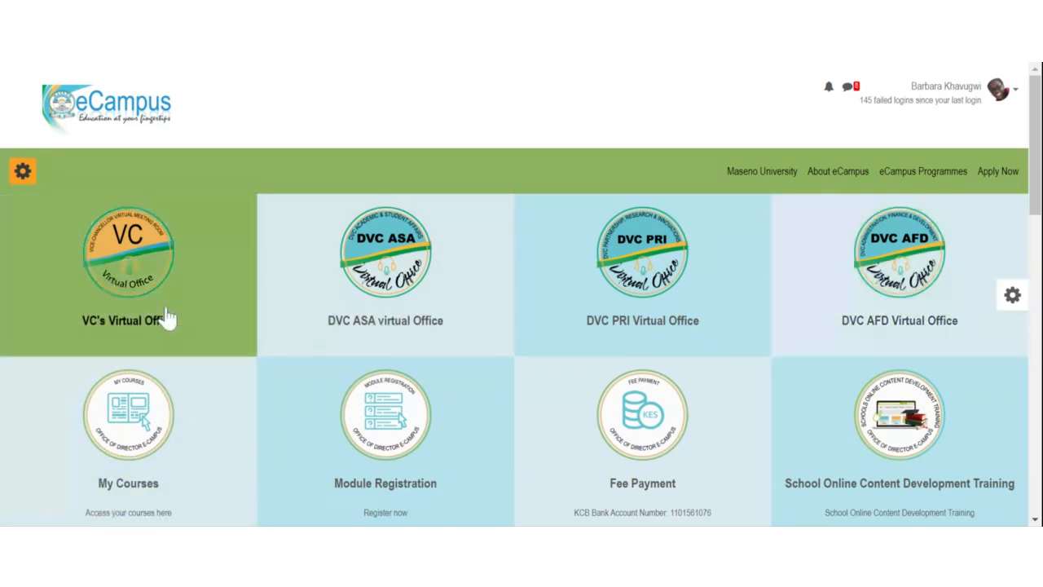
scroll(204, 269, "down", 1)
scroll(204, 326, "down", 3)
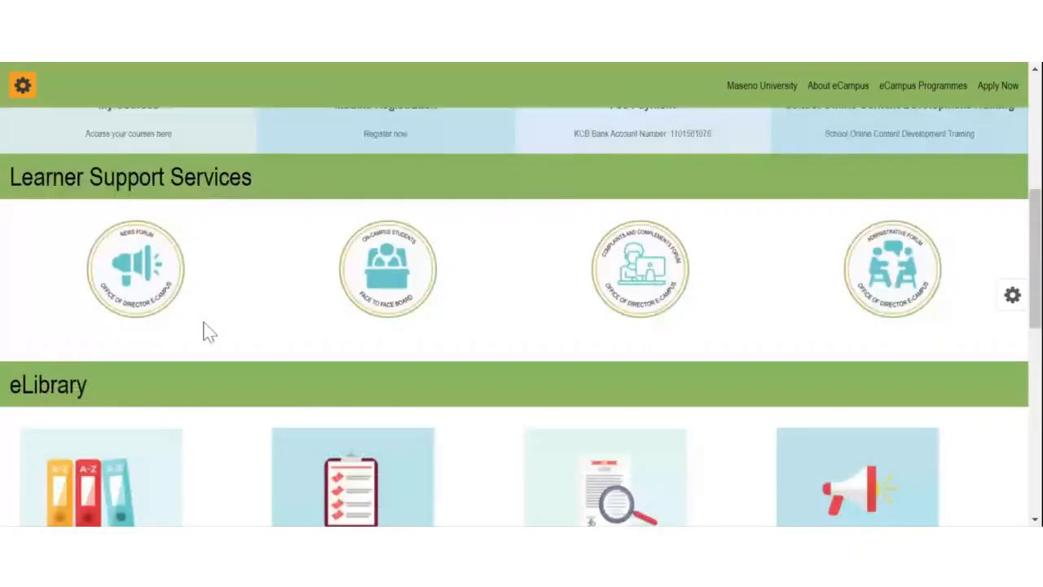
scroll(205, 331, "up", 4)
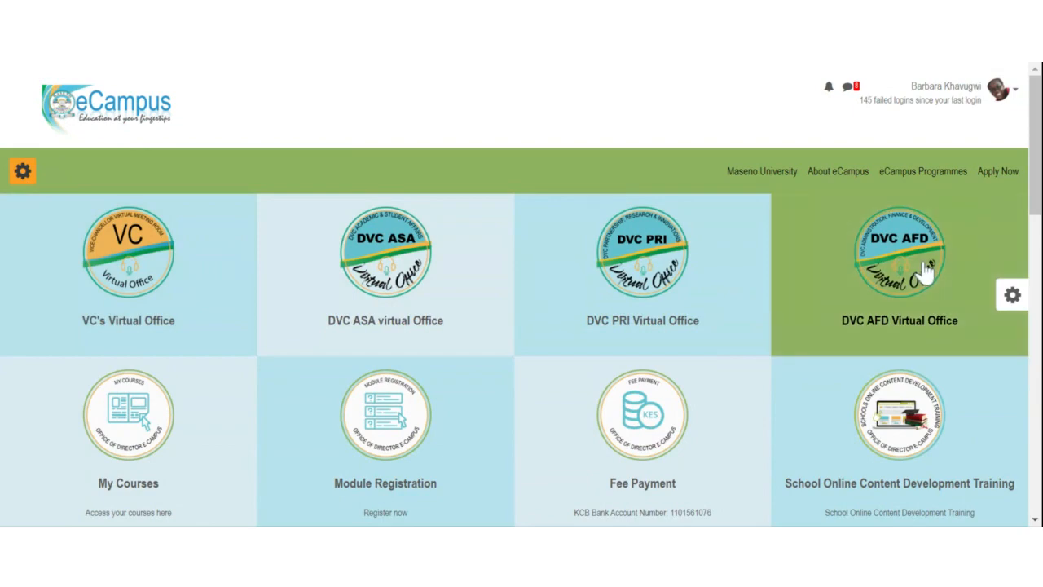
scroll(677, 340, "down", 1)
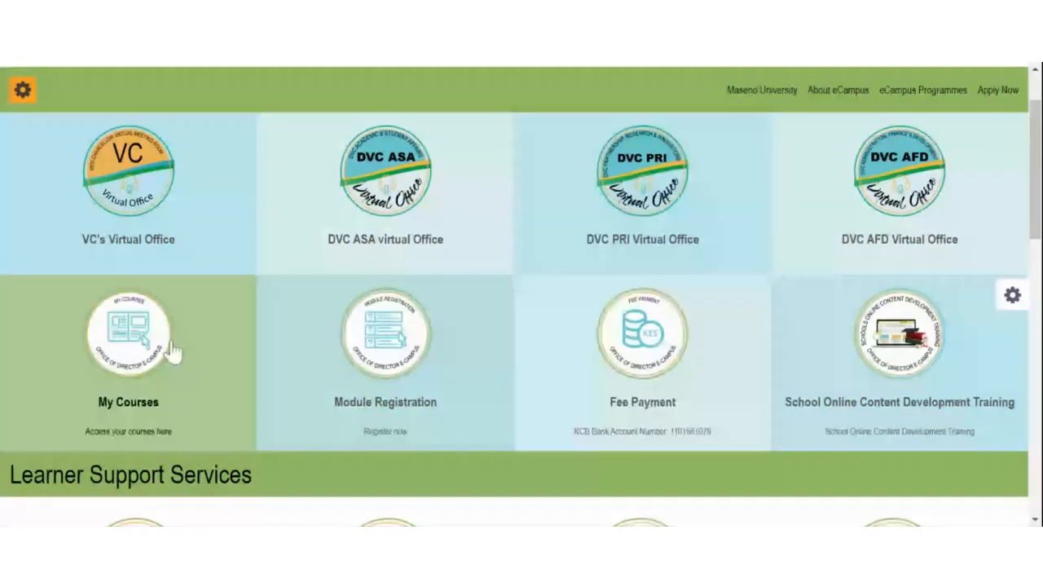
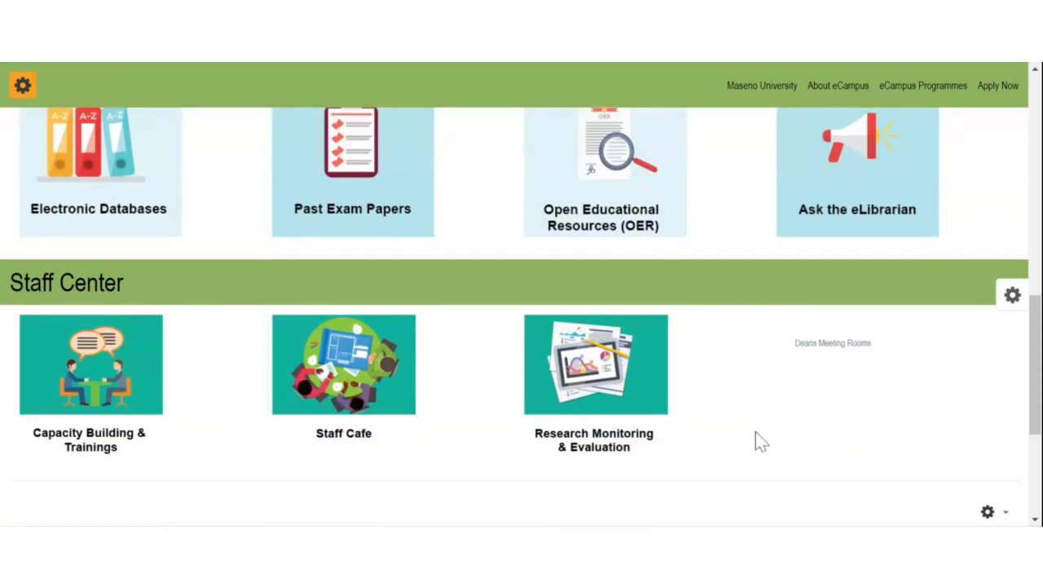
Step: Scroll the eCampus home page to the Learner Support Services tiles
left_click(827, 347)
scroll(808, 384, "up", 4)
scroll(808, 384, "up", 6)
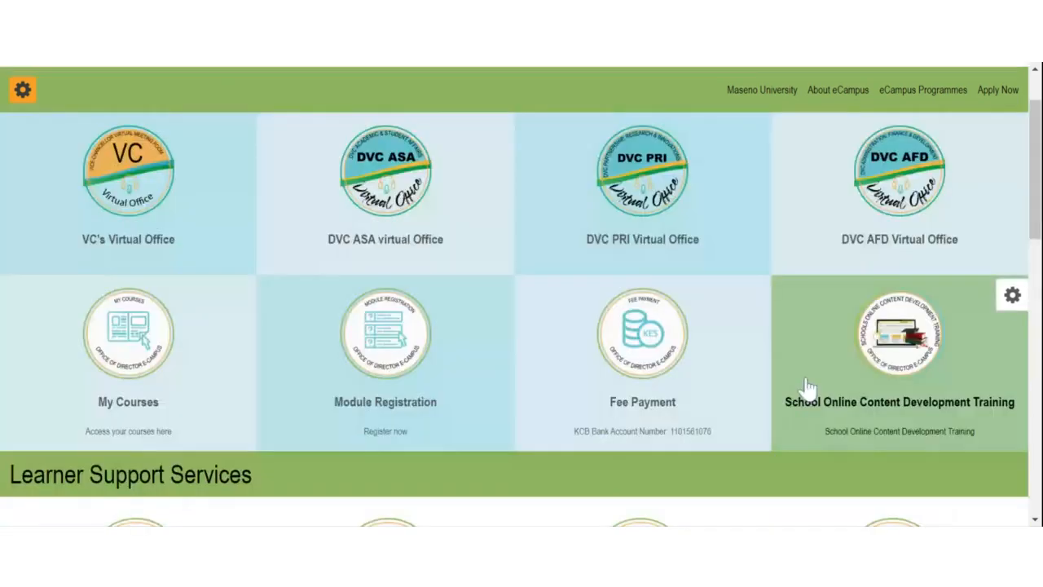
scroll(201, 517, "down", 2)
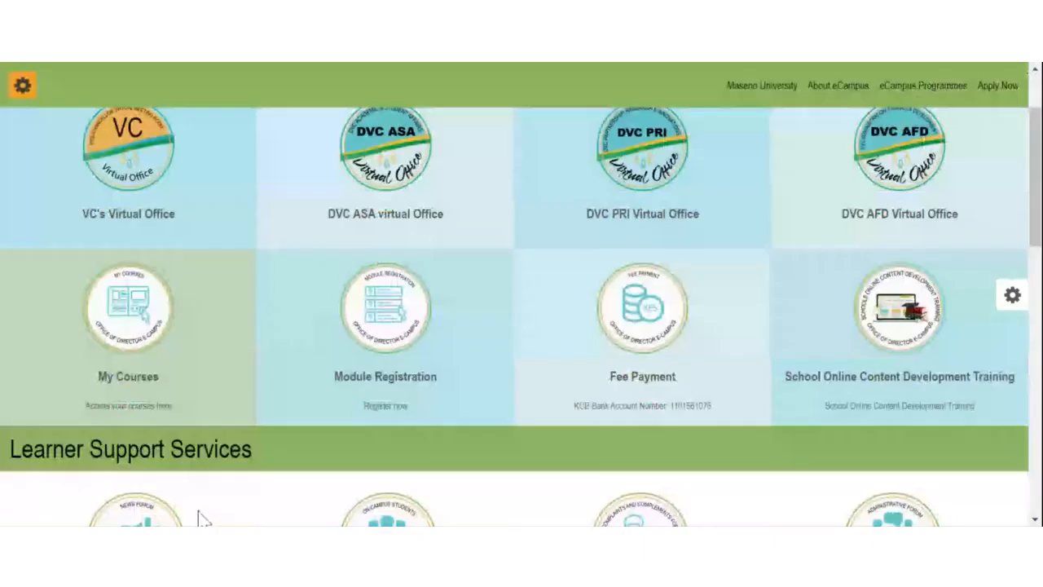
scroll(201, 518, "down", 4)
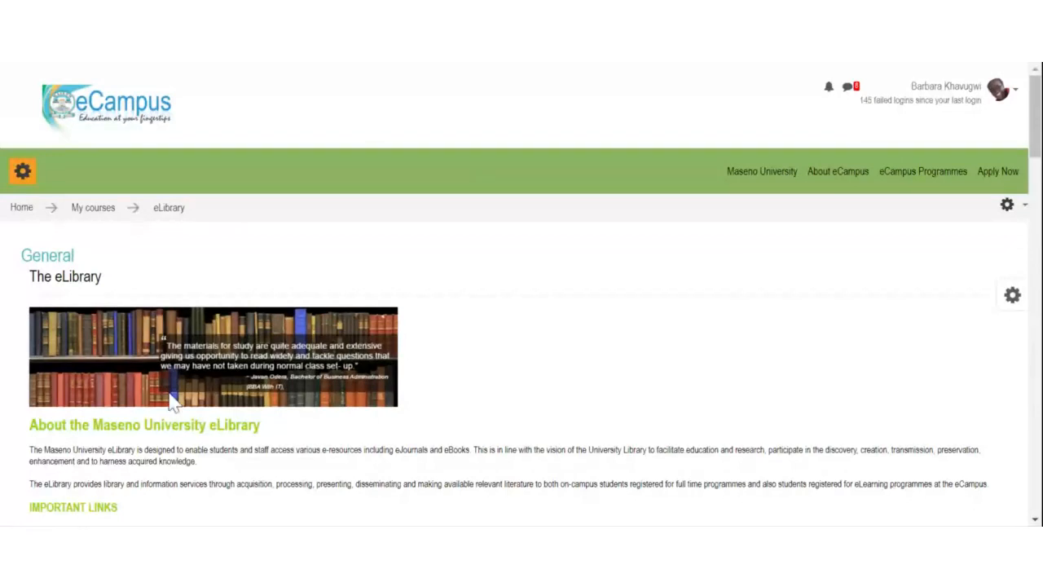
scroll(149, 404, "down", 4)
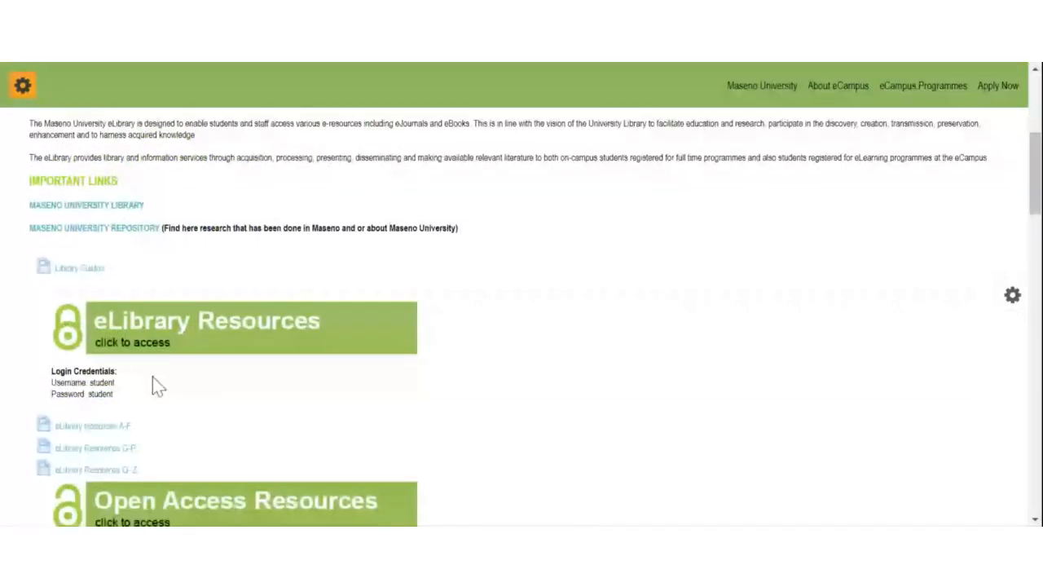
scroll(155, 383, "down", 2)
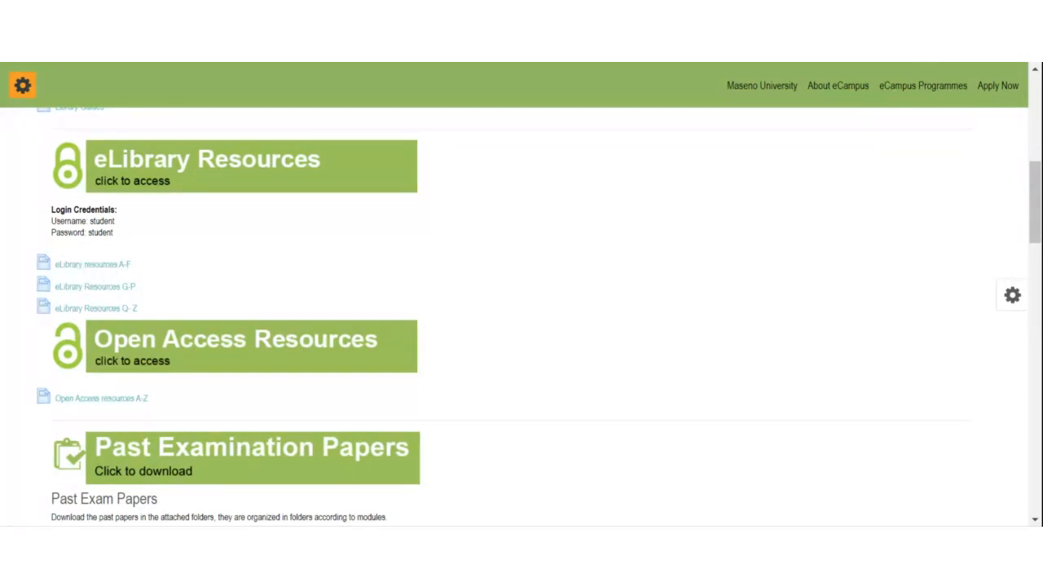
scroll(114, 272, "down", 2)
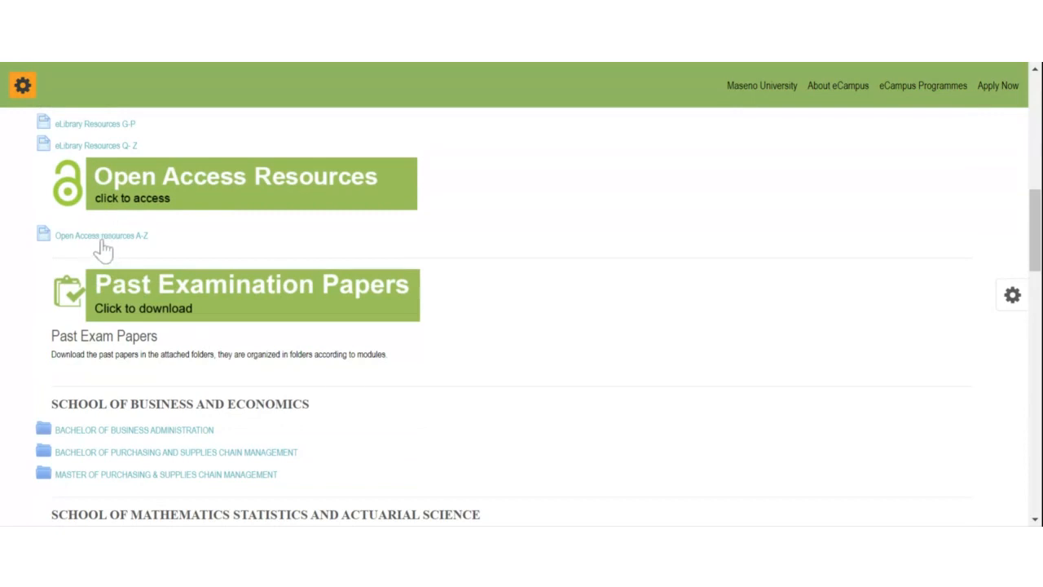
scroll(205, 250, "down", 2)
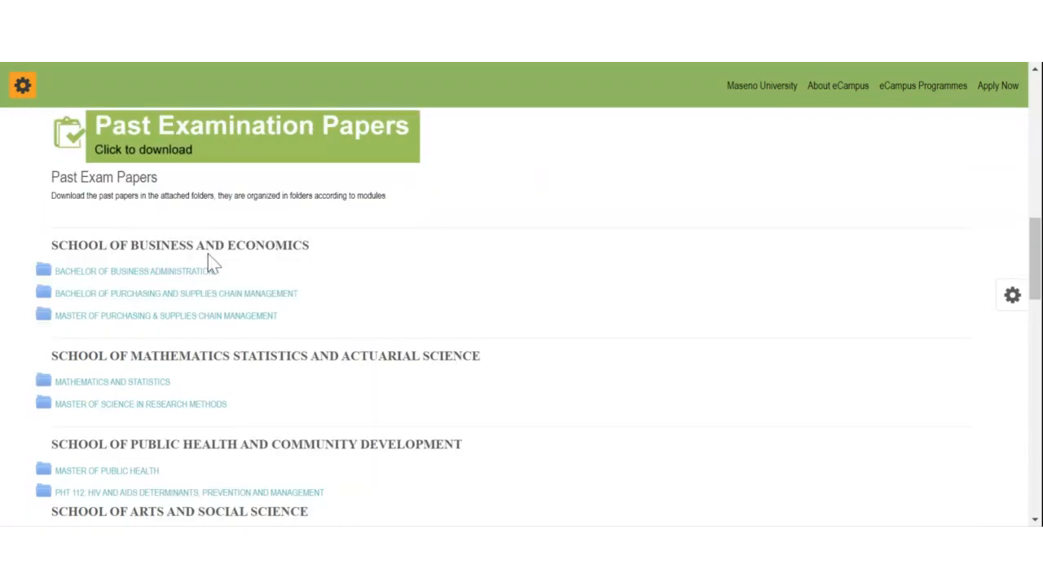
scroll(85, 277, "down", 1)
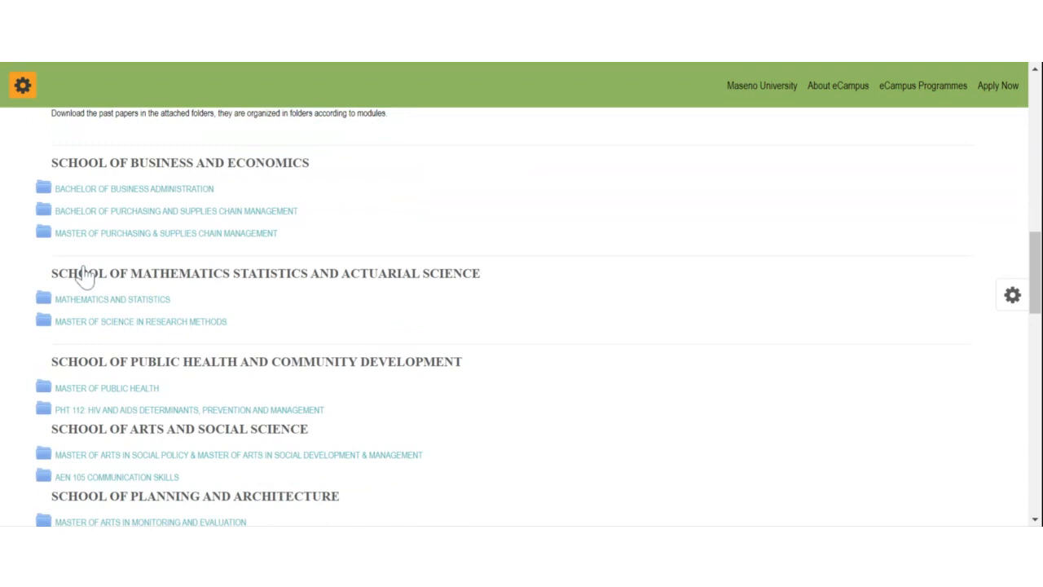
left_click_drag(59, 274, 215, 274)
scroll(92, 362, "down", 1)
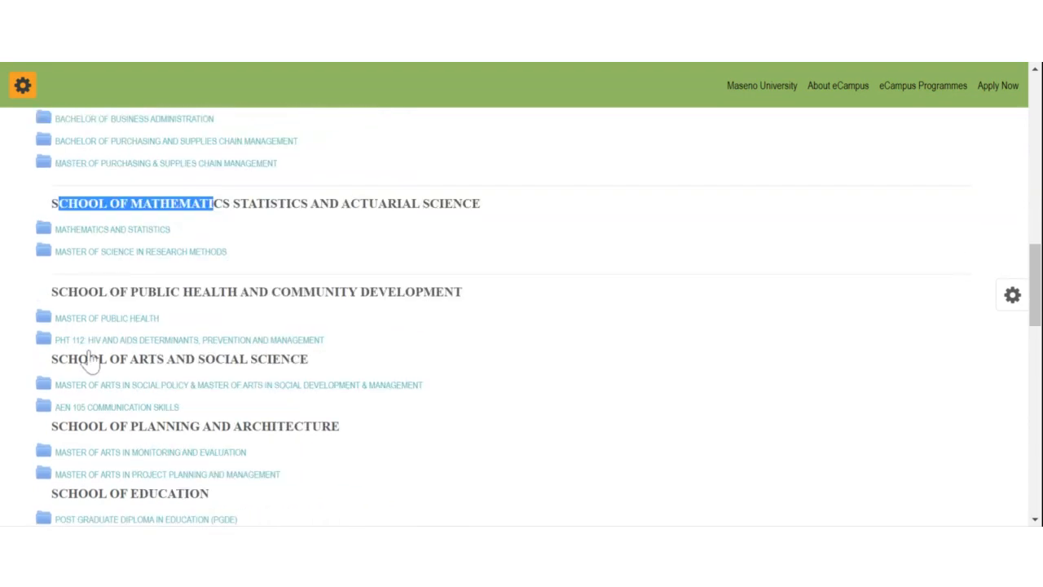
scroll(89, 363, "down", 1)
left_click_drag(98, 277, 259, 277)
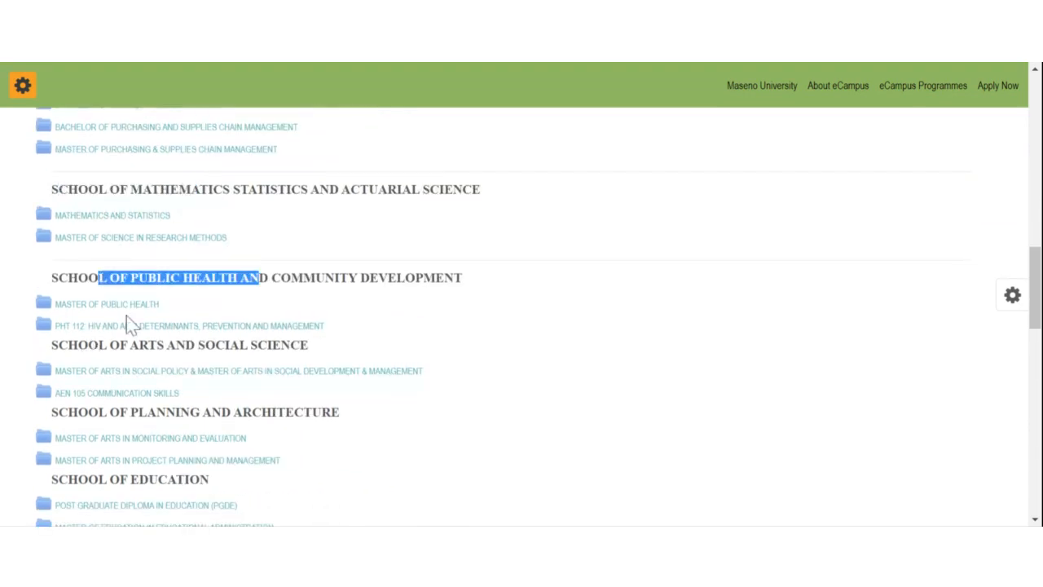
scroll(172, 369, "down", 1)
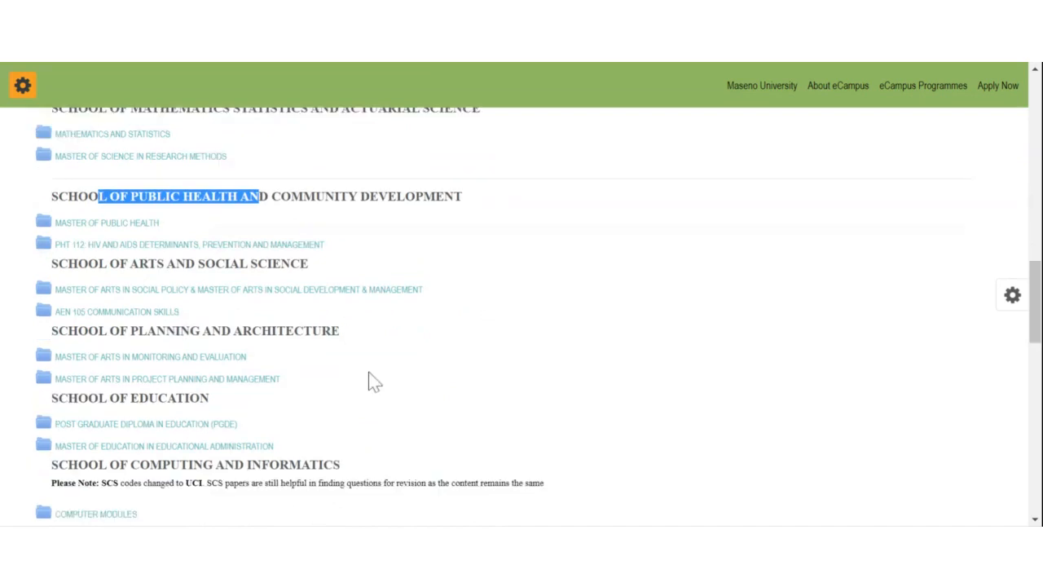
scroll(174, 319, "down", 2)
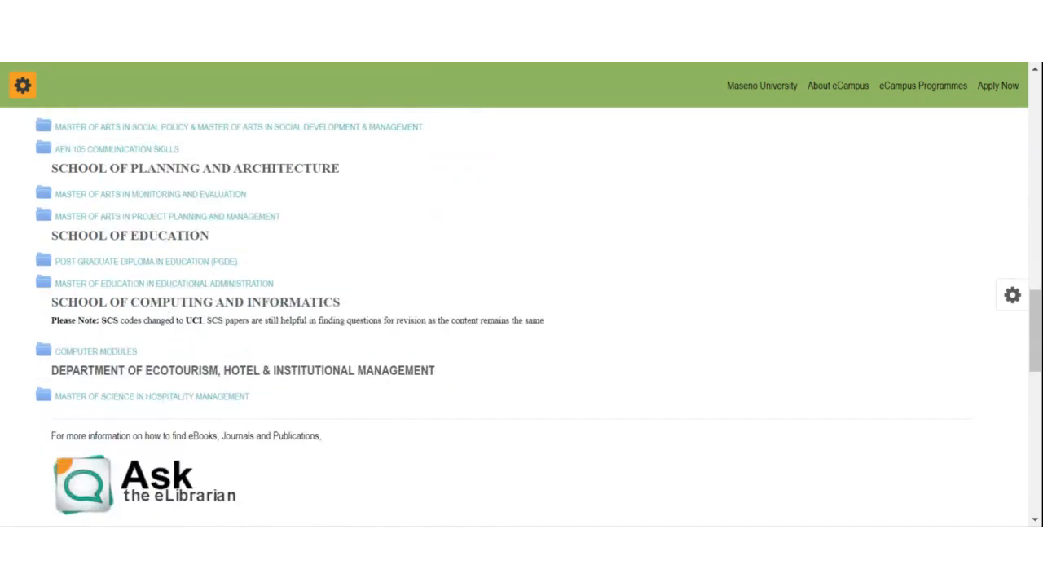
scroll(149, 283, "up", 1)
left_click(47, 279)
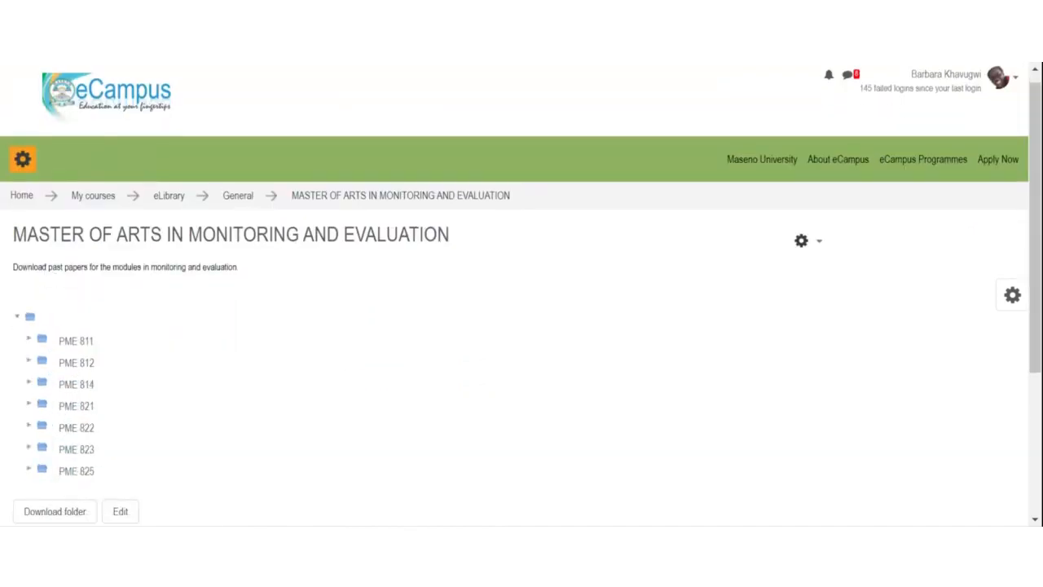
Step: Go back to the eLibrary course page and open the eLibrary Discussion Forum
scroll(84, 255, "down", 4)
scroll(105, 309, "up", 4)
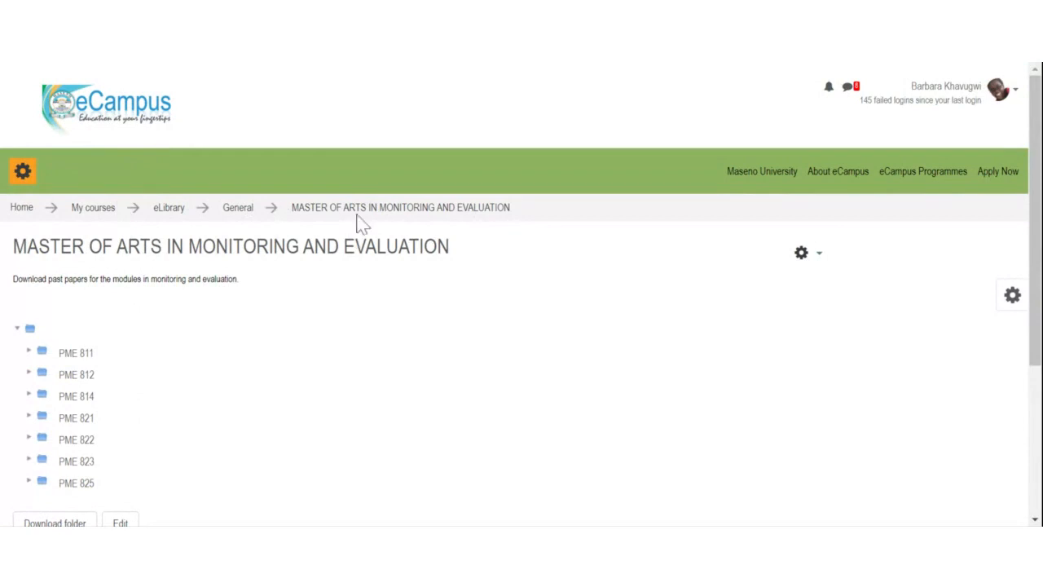
left_click(167, 212)
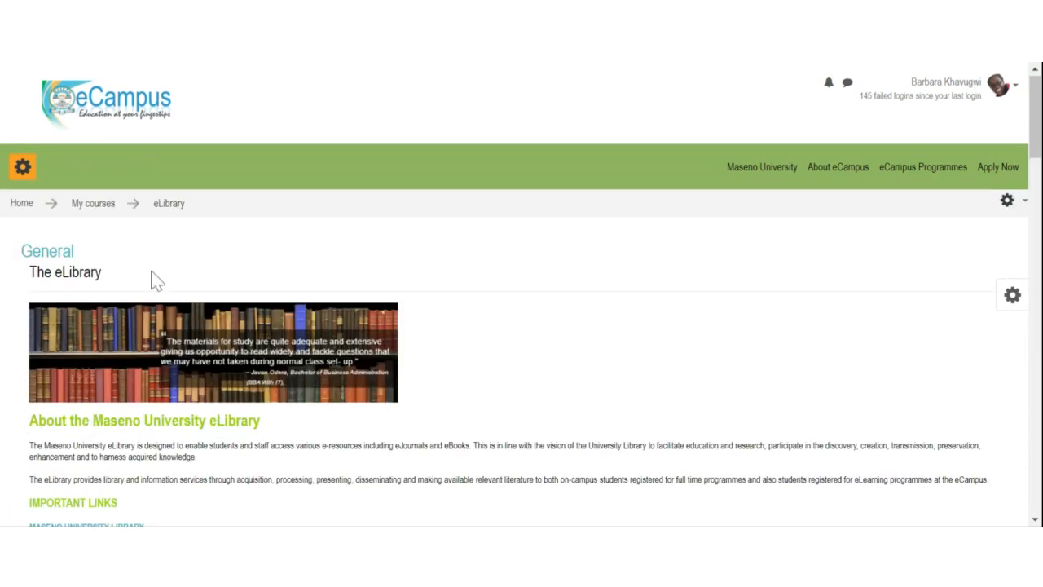
scroll(157, 279, "down", 15)
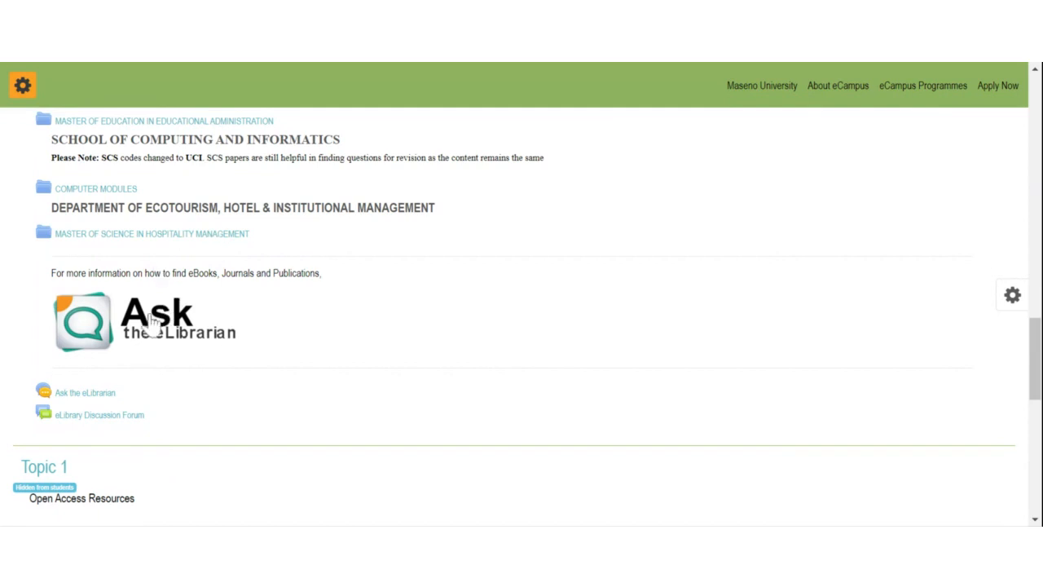
scroll(163, 310, "down", 1)
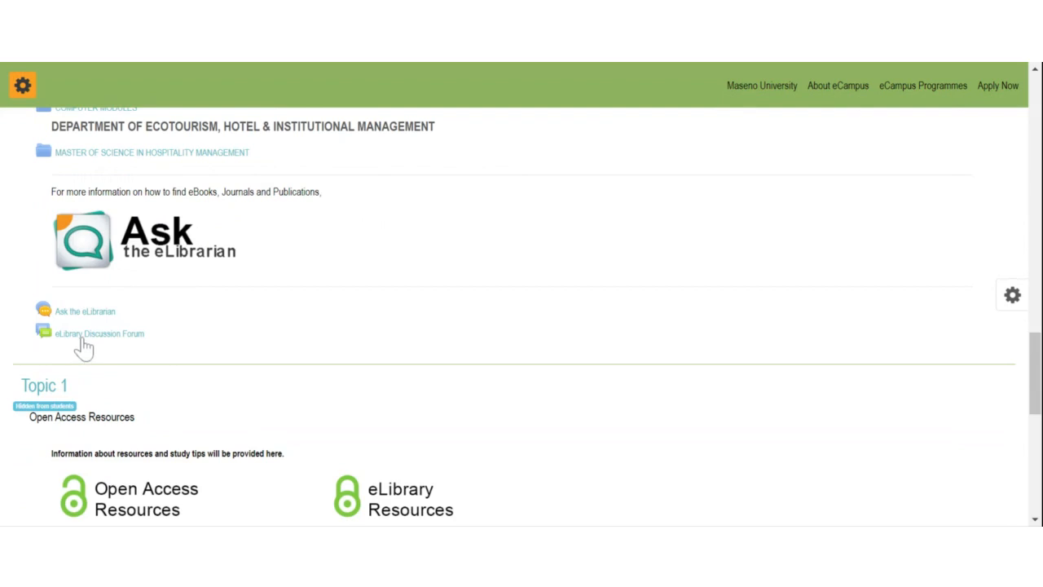
left_click(83, 334)
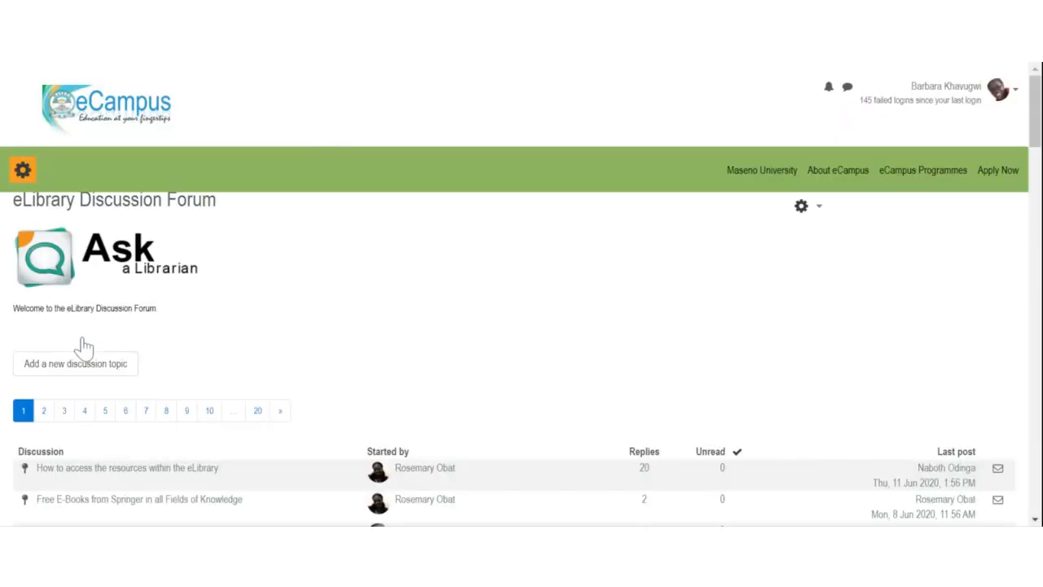
Step: Browse the forum's discussion list, toggle the navigation drawer, and return to the eLibrary course page
scroll(190, 302, "down", 5)
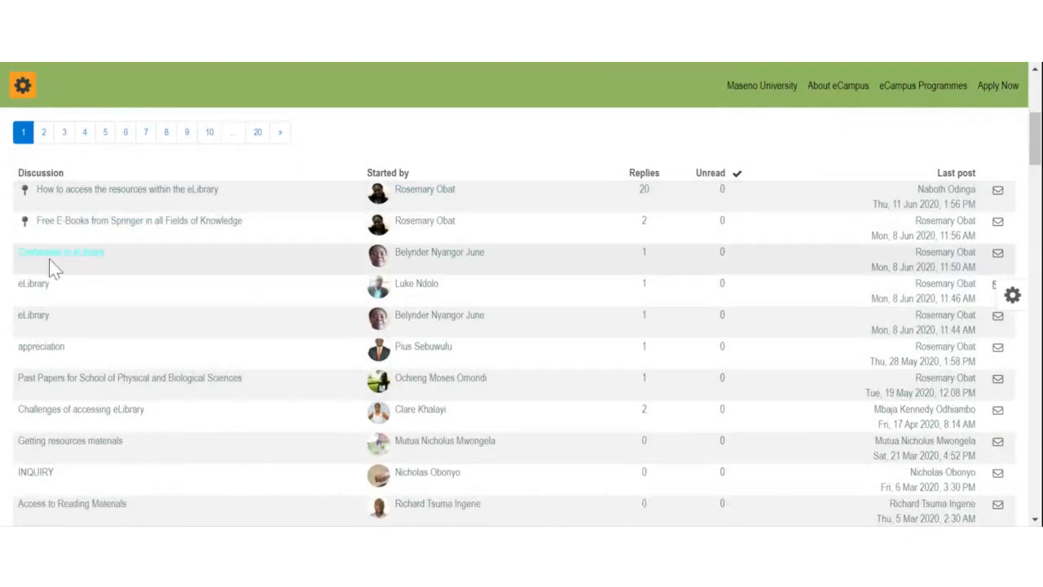
scroll(82, 408, "down", 1)
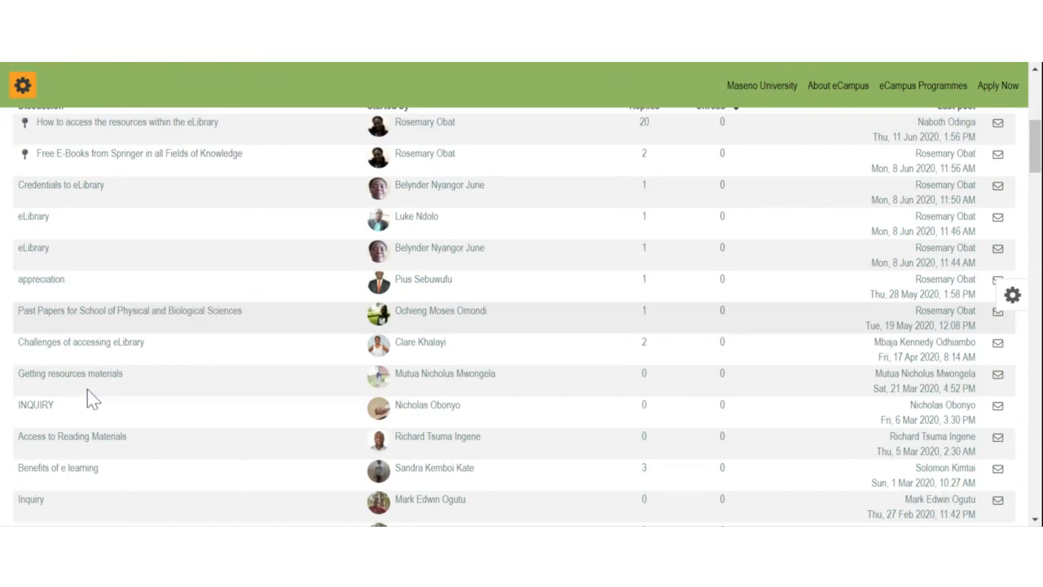
scroll(88, 389, "down", 1)
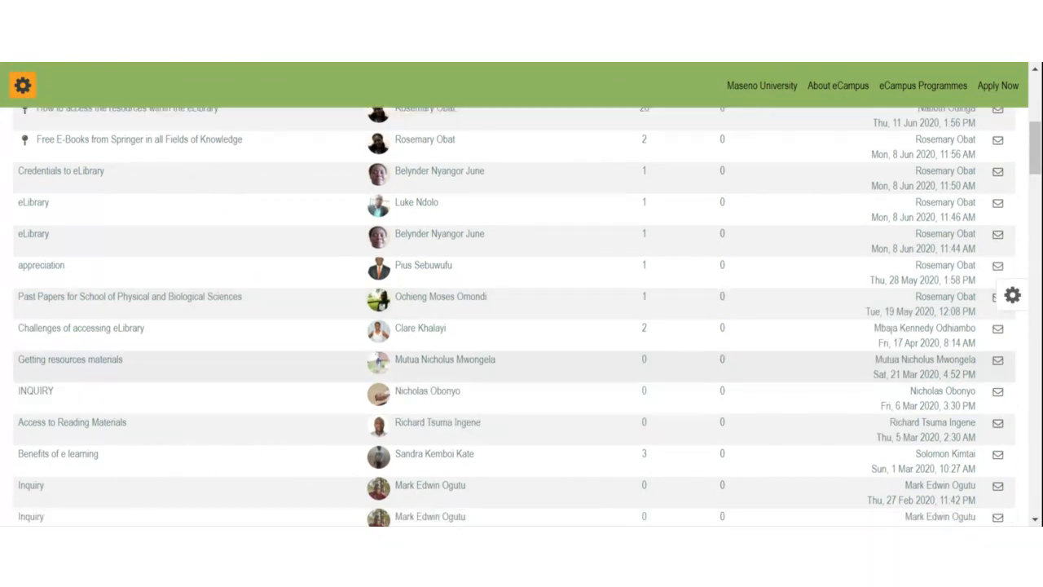
scroll(106, 347, "up", 3)
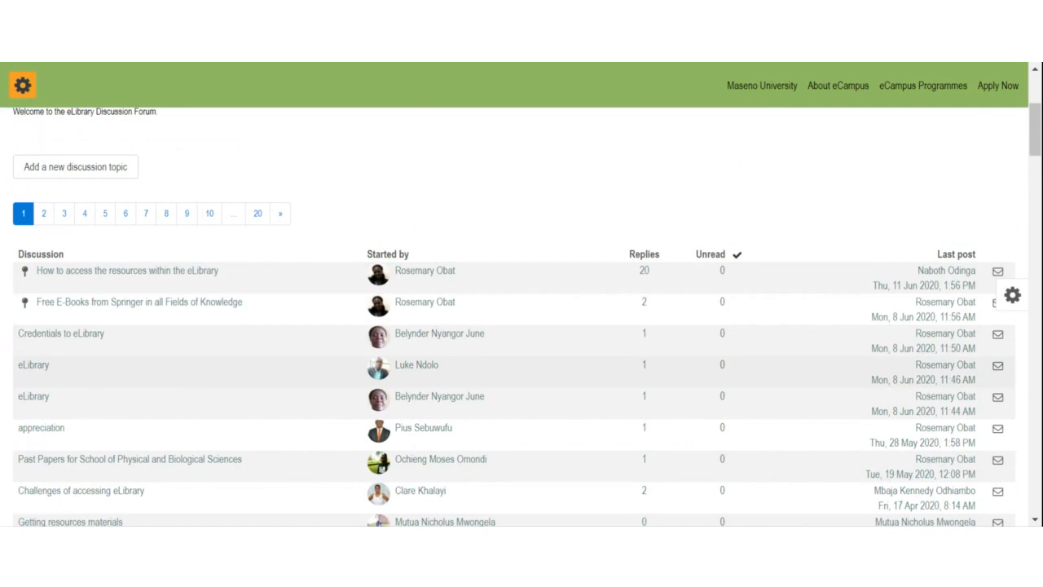
scroll(98, 340, "up", 5)
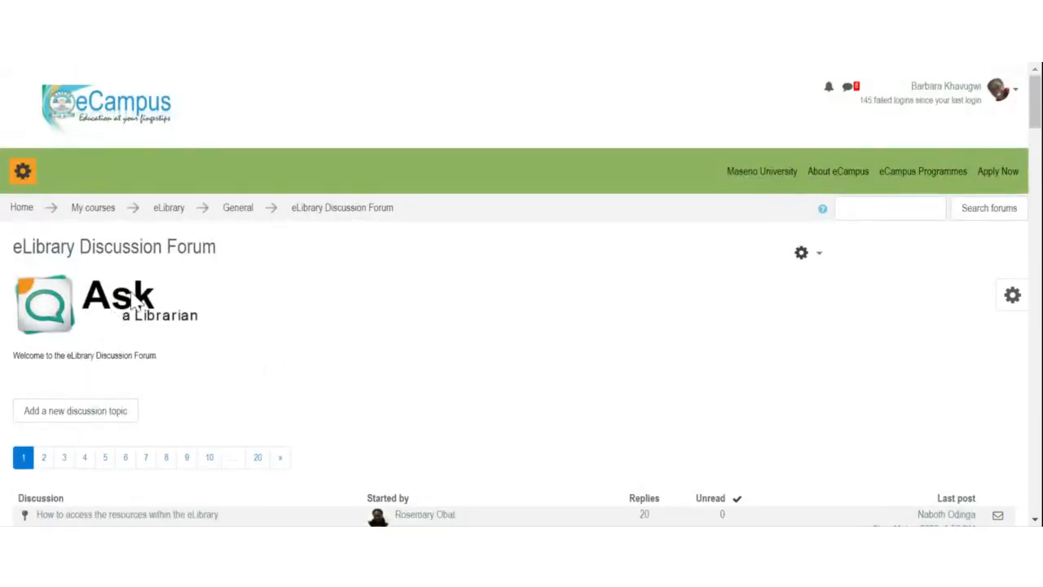
left_click(21, 173)
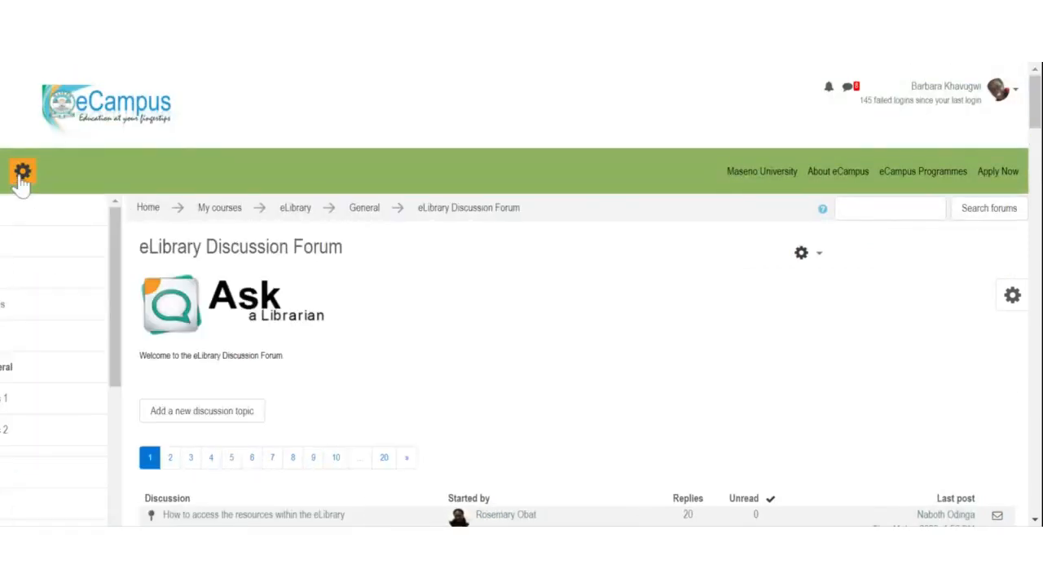
left_click(22, 171)
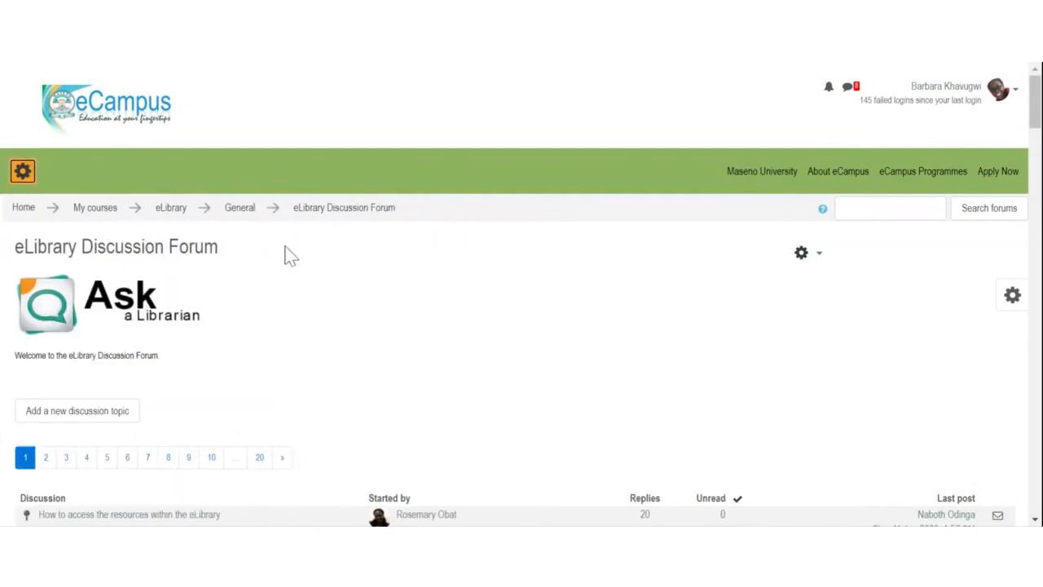
left_click(167, 209)
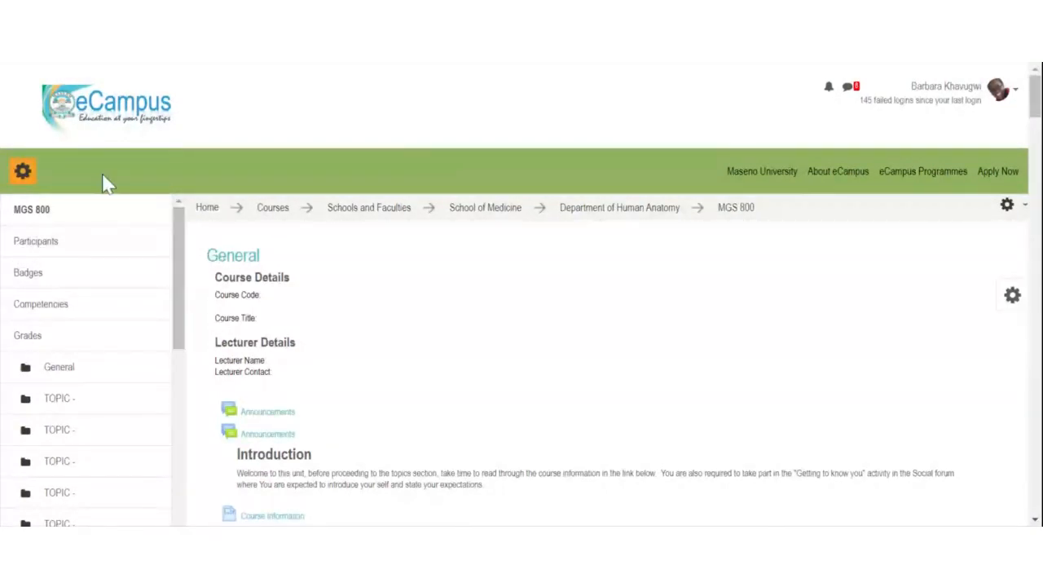
Step: Collapse the navigation panel and scroll through the MGS 800 course page's topic template
left_click(22, 171)
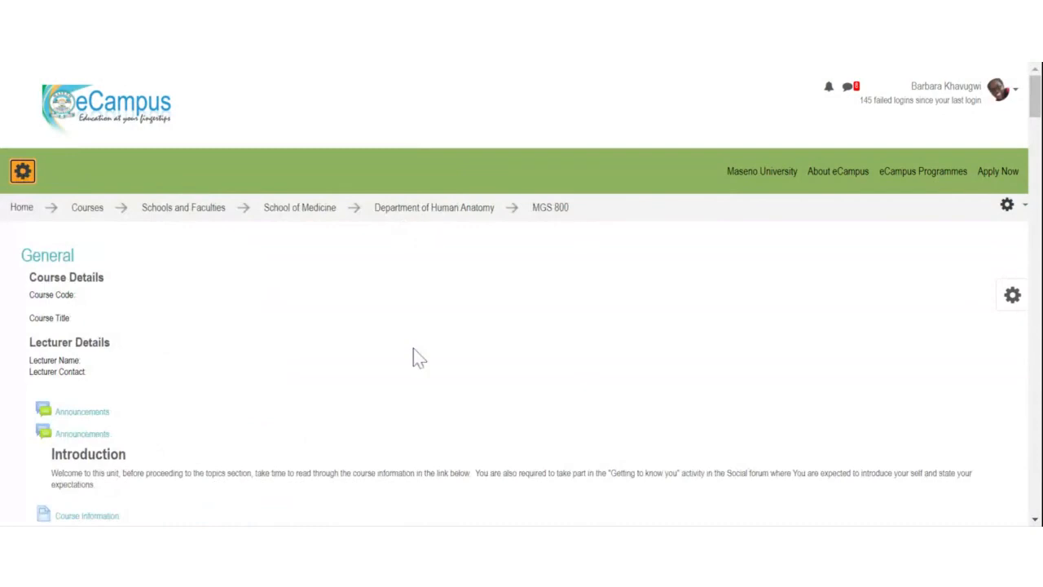
scroll(427, 298, "down", 5)
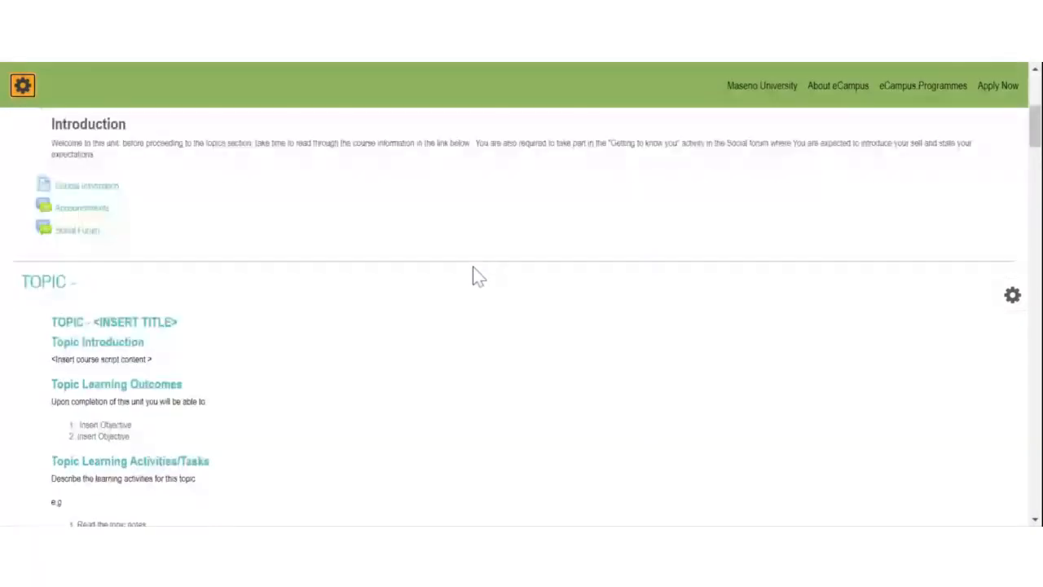
scroll(473, 267, "up", 8)
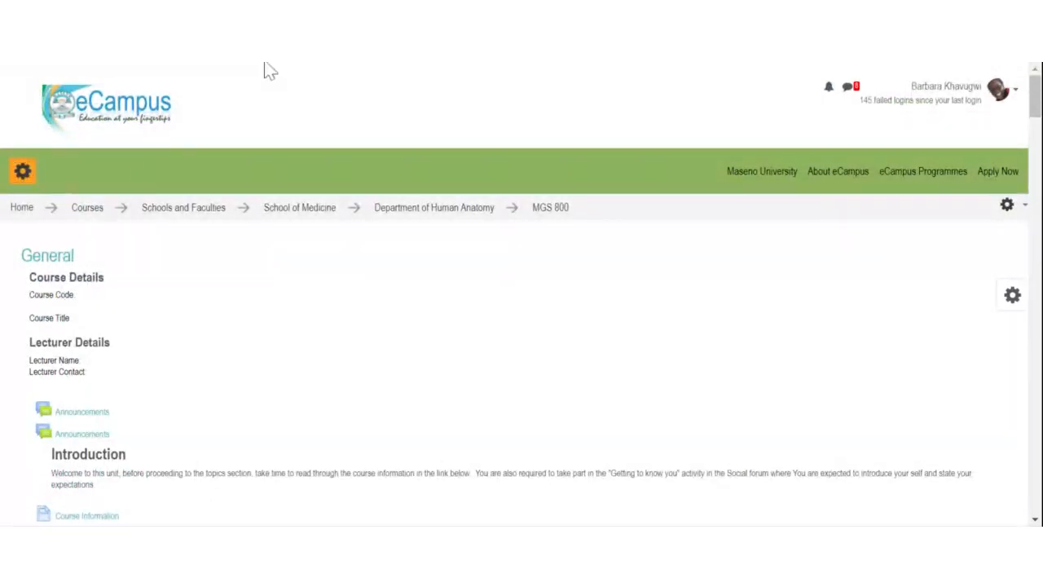
scroll(243, 333, "down", 7)
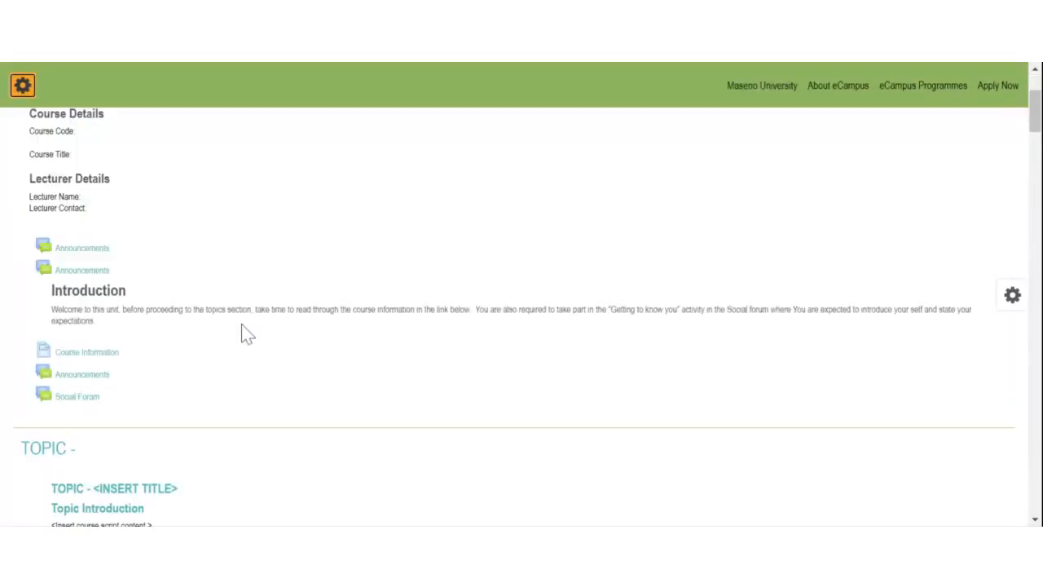
scroll(242, 333, "down", 10)
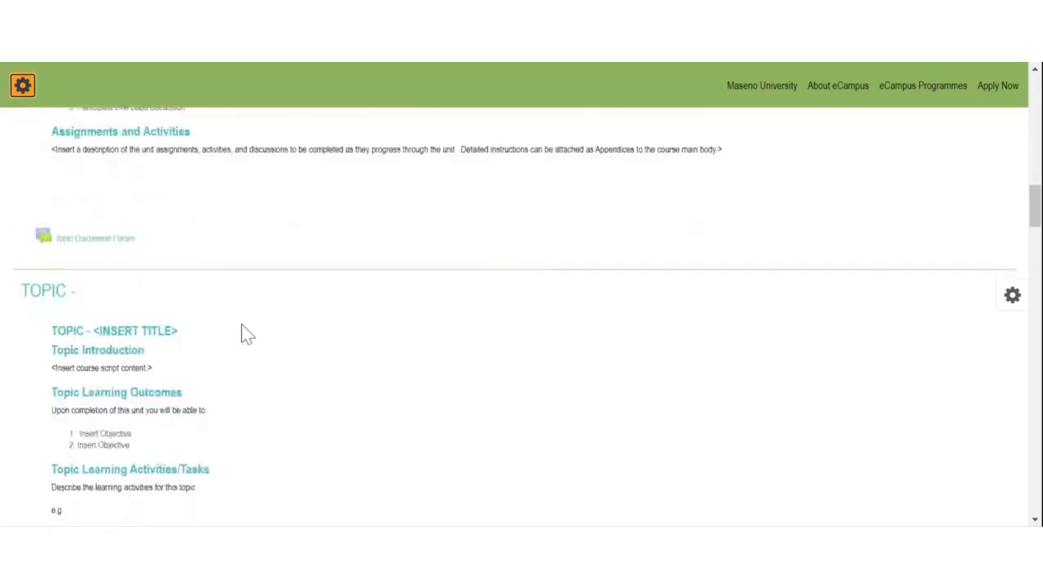
scroll(242, 326, "up", 8)
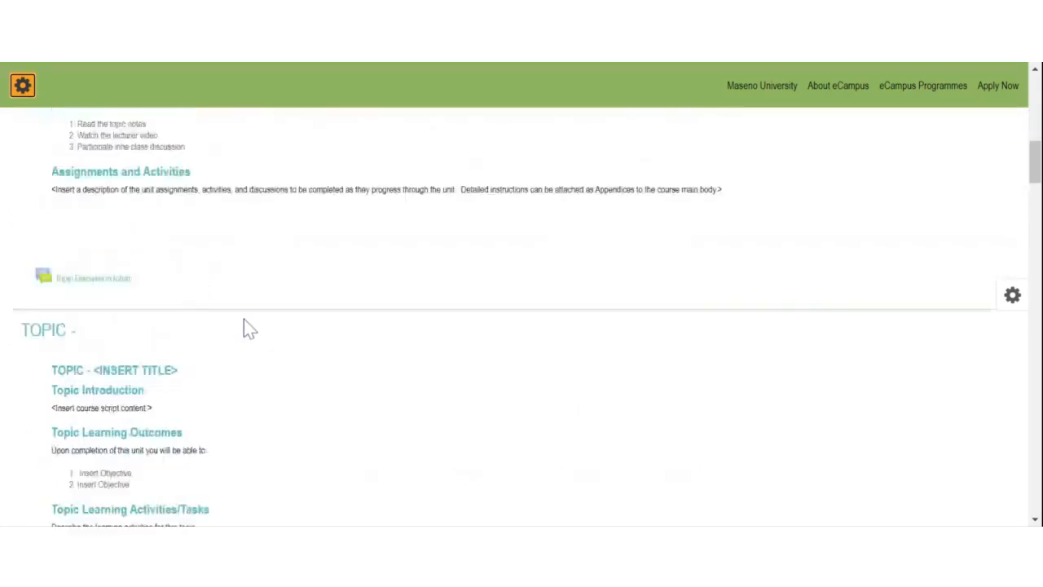
scroll(244, 318, "up", 8)
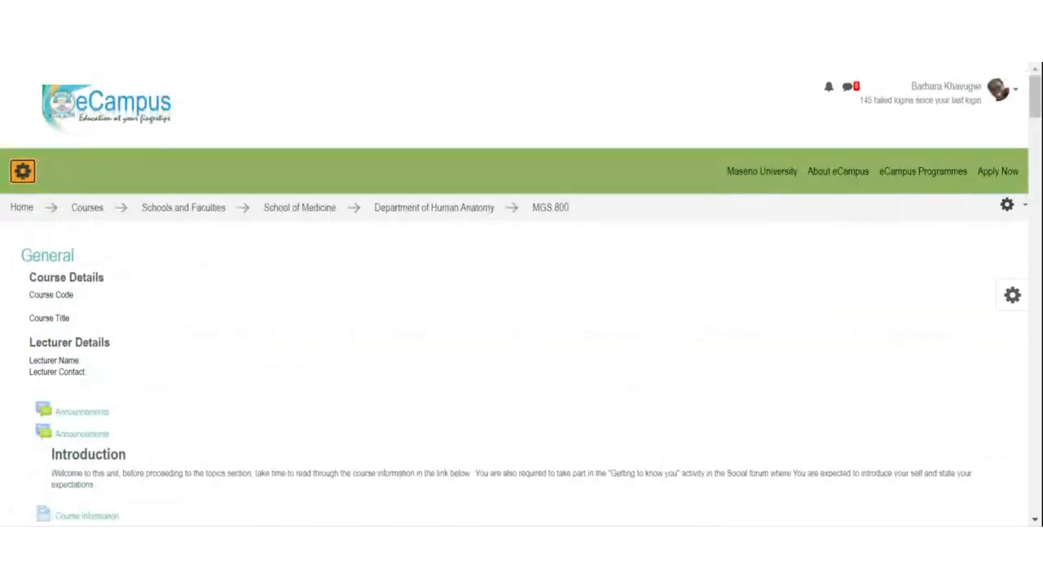
scroll(247, 310, "down", 2)
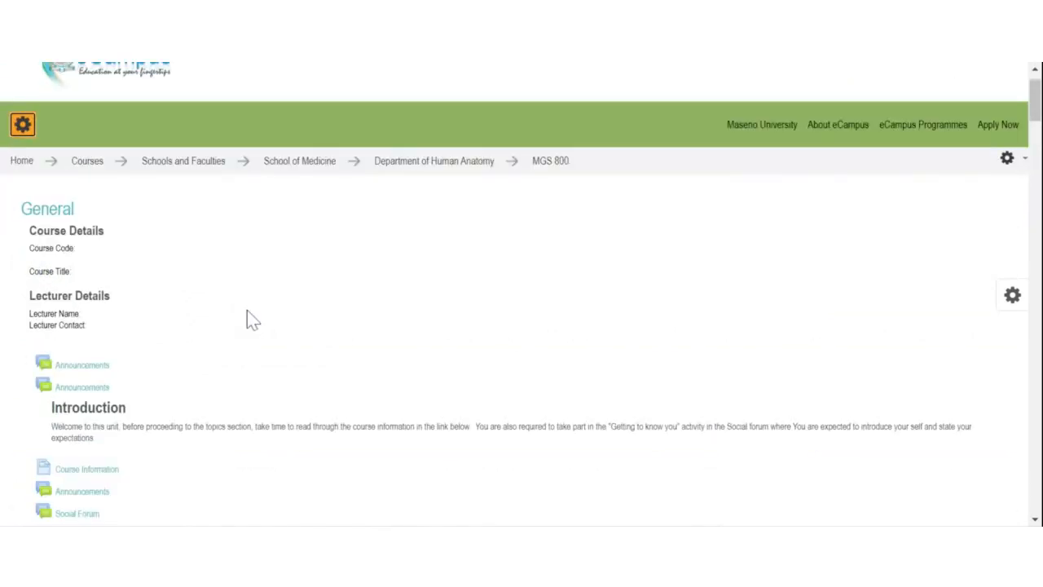
scroll(168, 256, "down", 5)
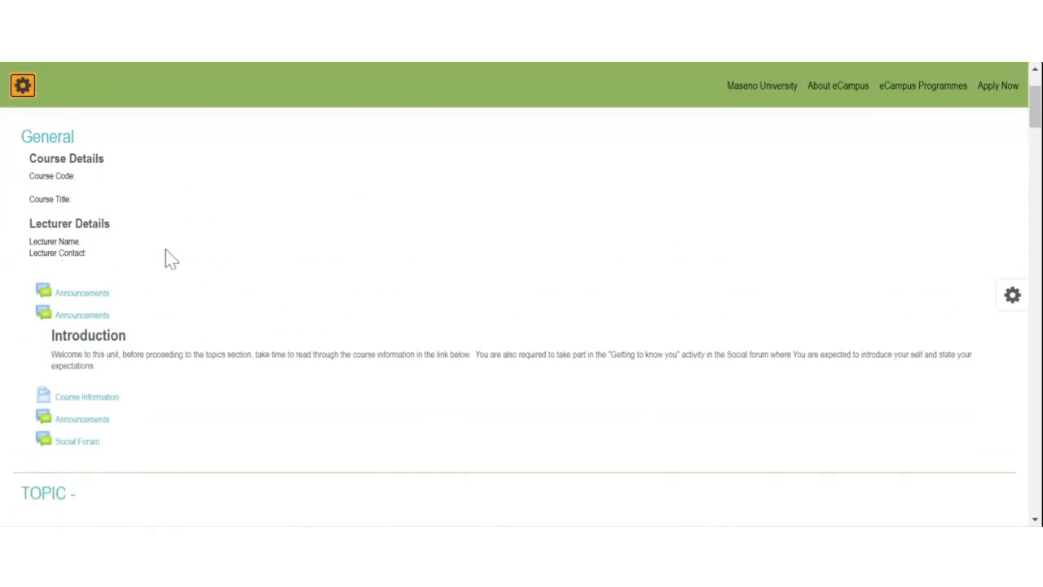
Step: Select and review the topic template text, then open the course navigation panel
left_click_drag(46, 167, 249, 432)
left_click(249, 432)
scroll(285, 389, "up", 3)
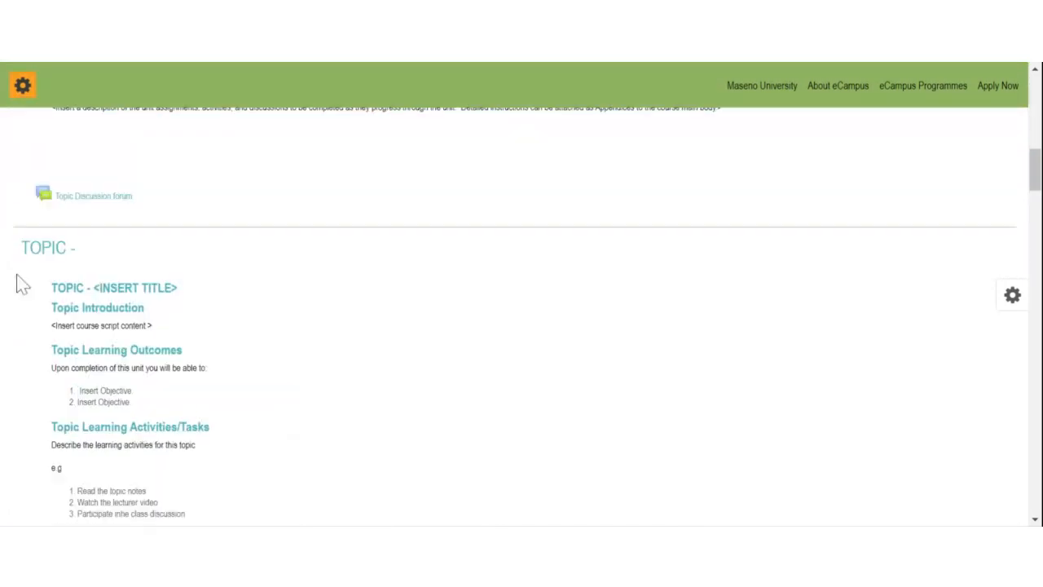
left_click_drag(19, 284, 234, 486)
scroll(245, 449, "down", 10)
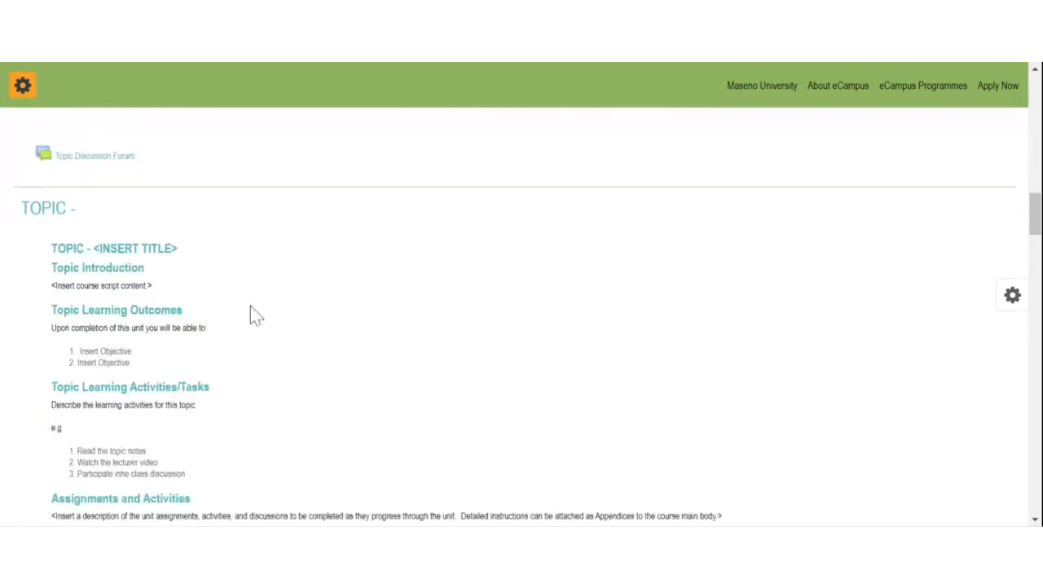
scroll(164, 265, "down", 15)
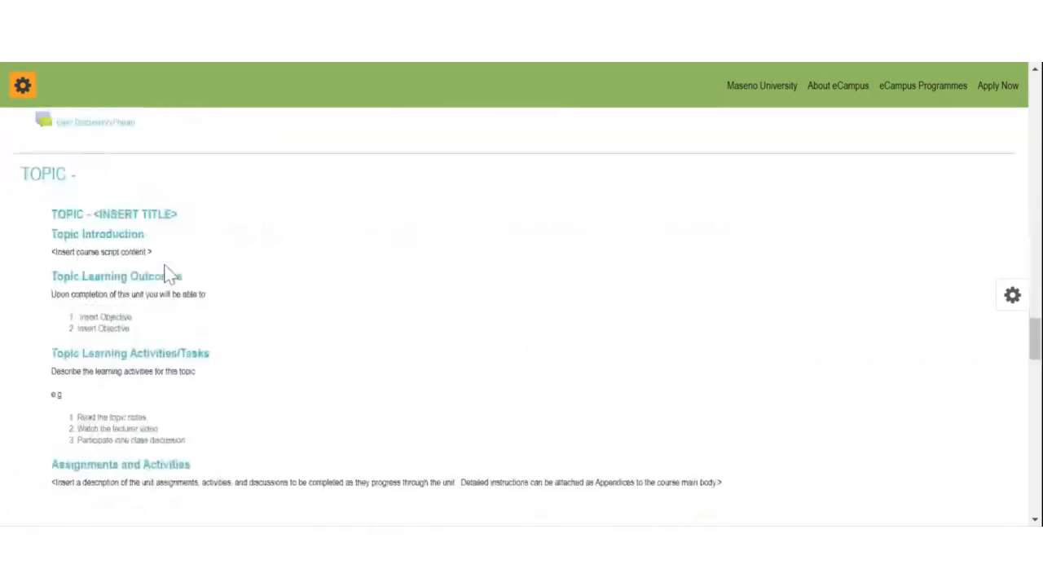
scroll(171, 301, "up", 1)
scroll(195, 384, "up", 20)
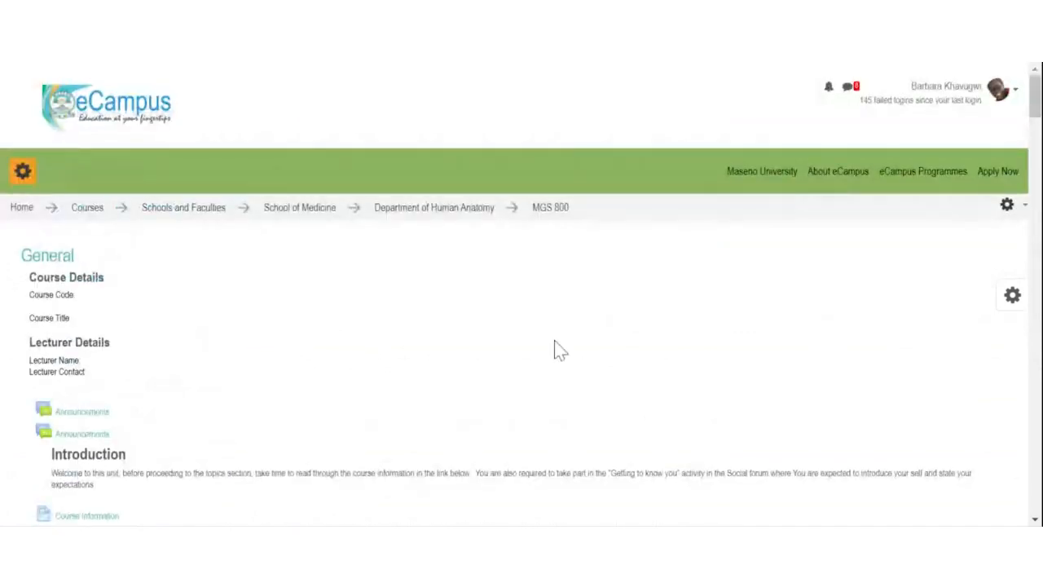
left_click(22, 170)
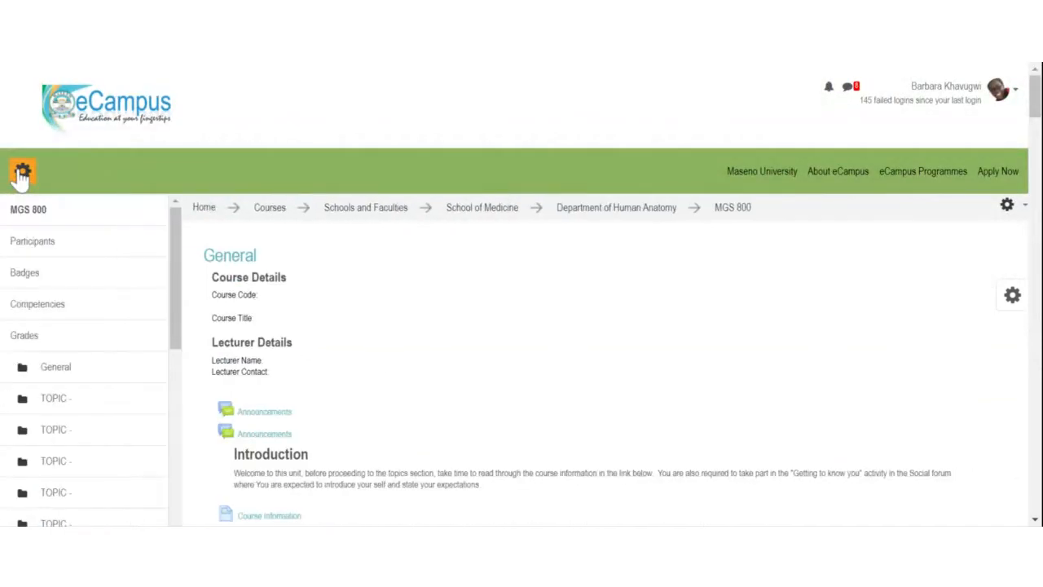
Step: View the Participants list, then go back to MGS 800 and hide the navigation panel
left_click(34, 245)
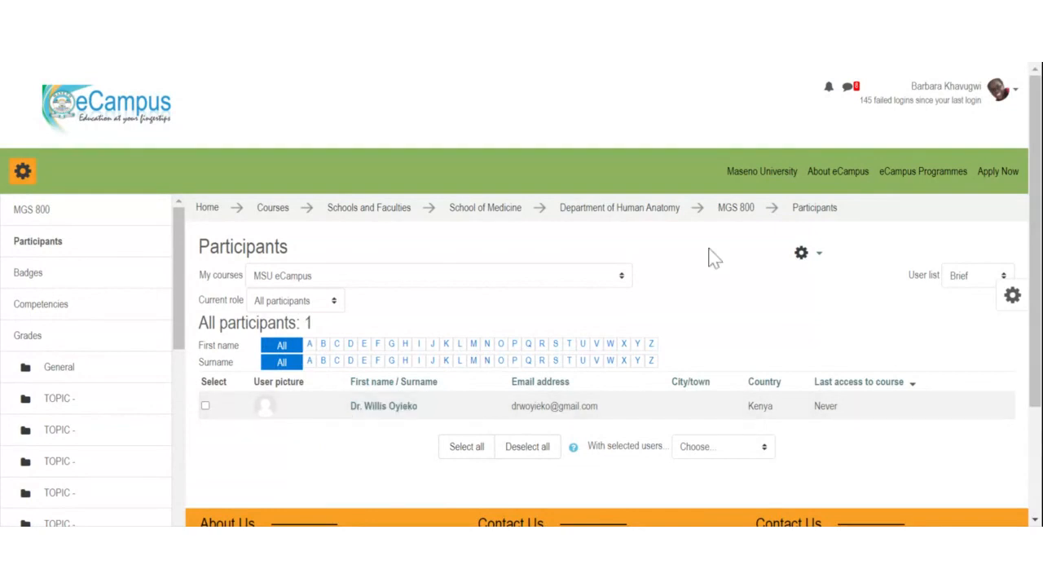
left_click(737, 210)
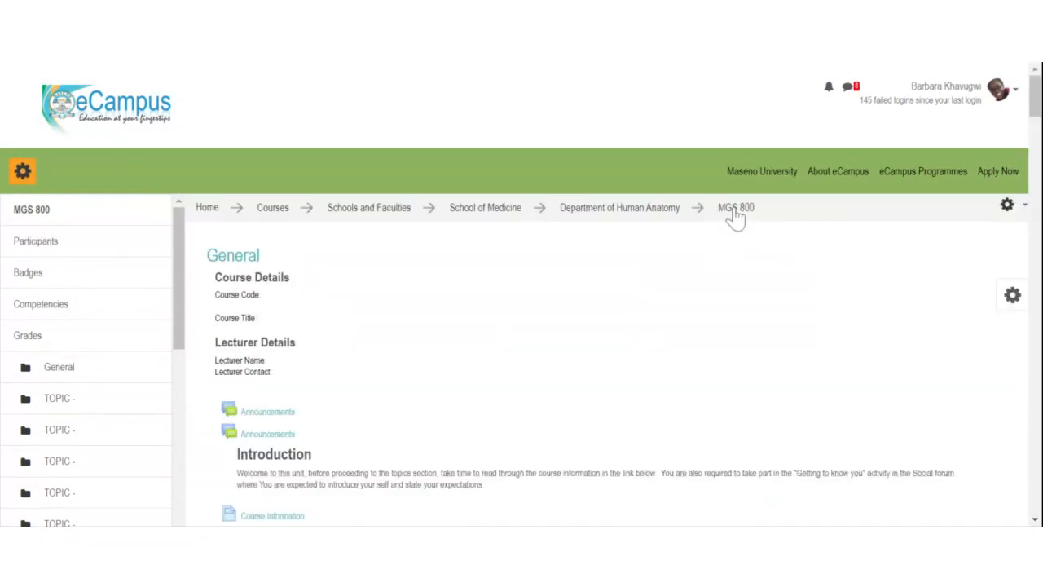
left_click(25, 171)
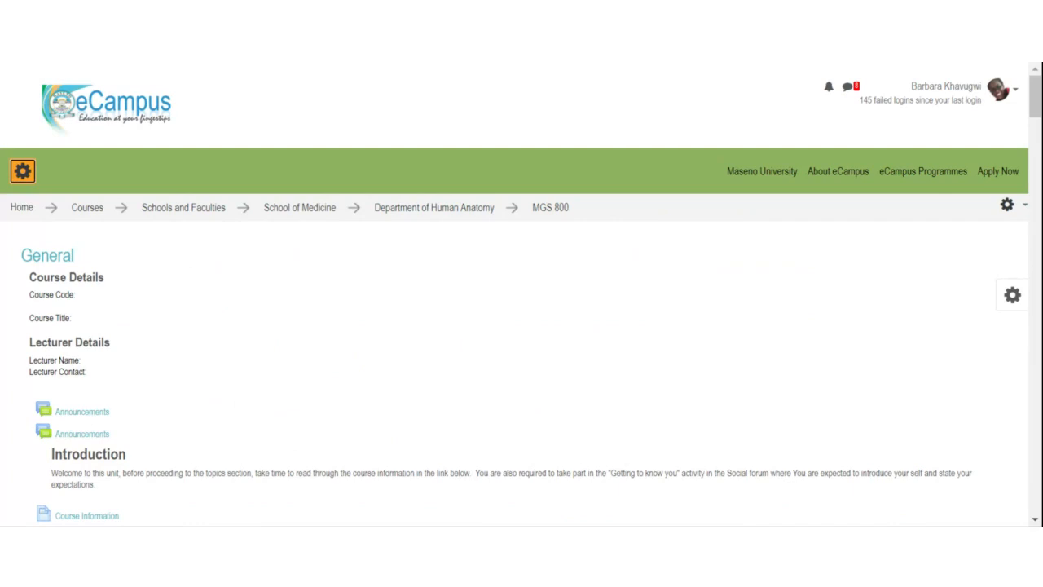
Step: Choose Turn editing on from the MGS 800 course administration gear menu
left_click(1009, 210)
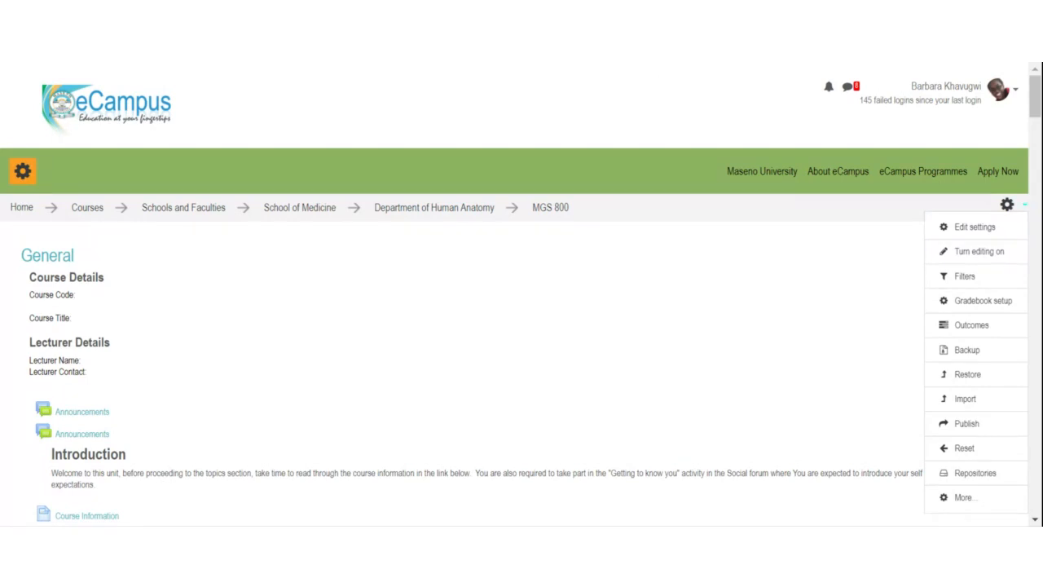
left_click(986, 255)
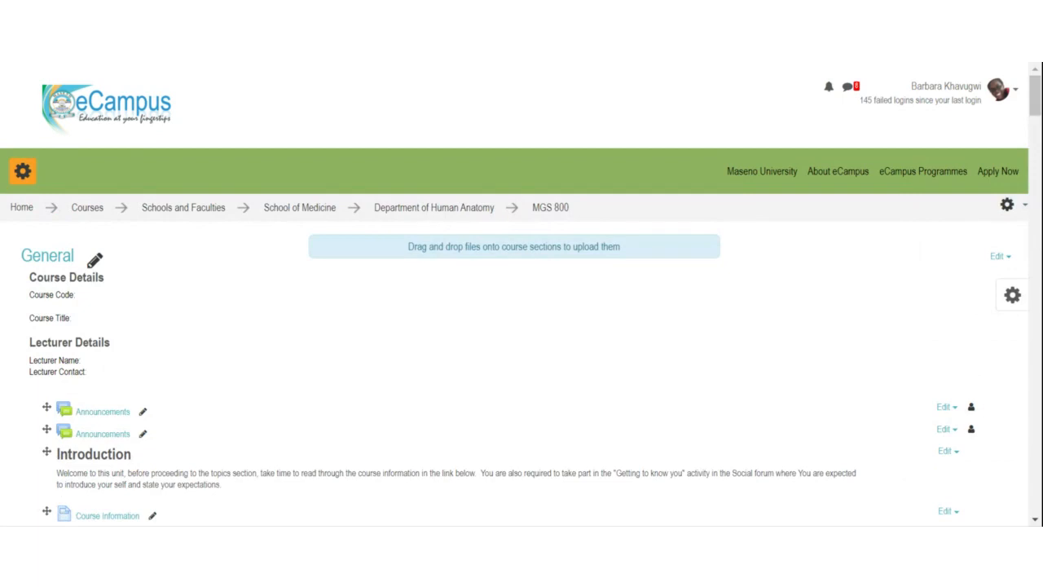
Step: Delete the second Announcements forum above the Introduction and confirm with Yes
scroll(260, 335, "down", 2)
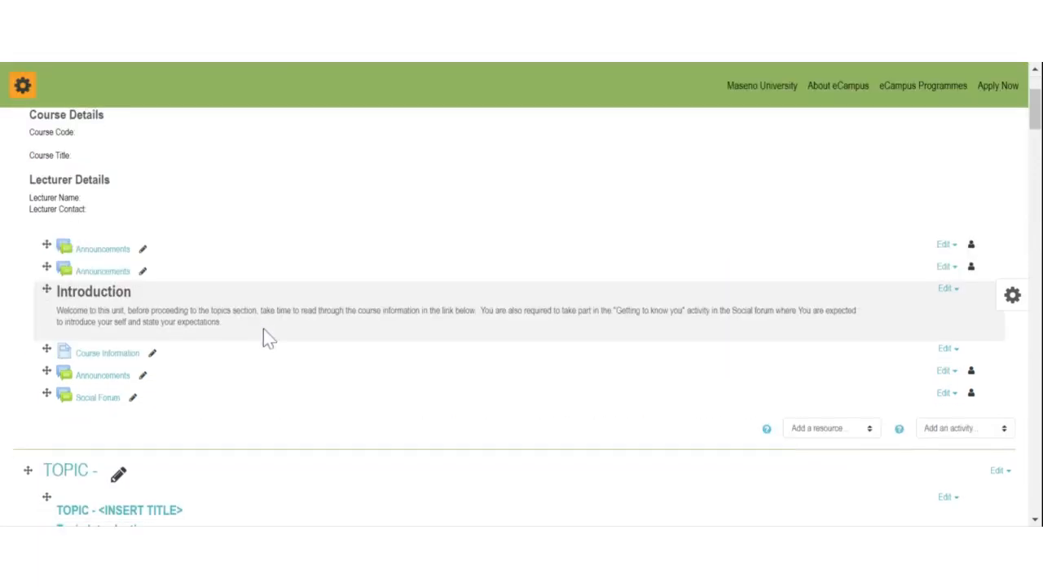
scroll(269, 330, "up", 2)
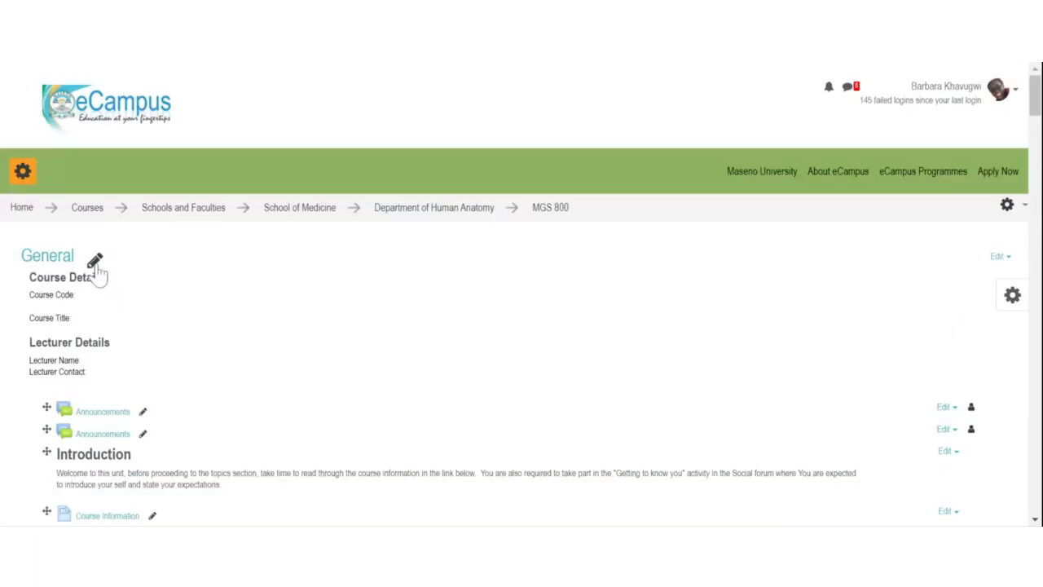
scroll(96, 277, "down", 2)
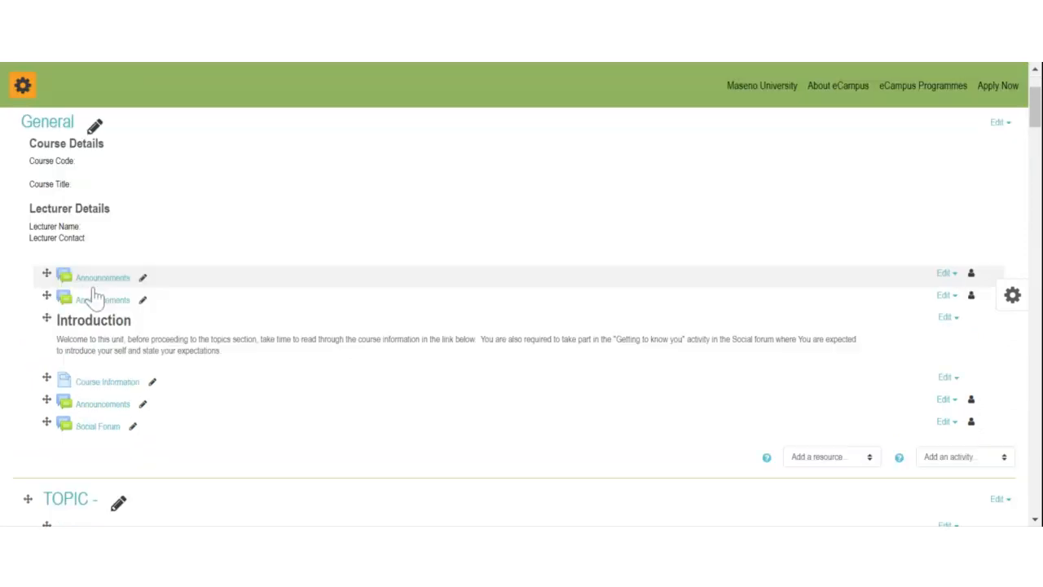
scroll(93, 296, "down", 1)
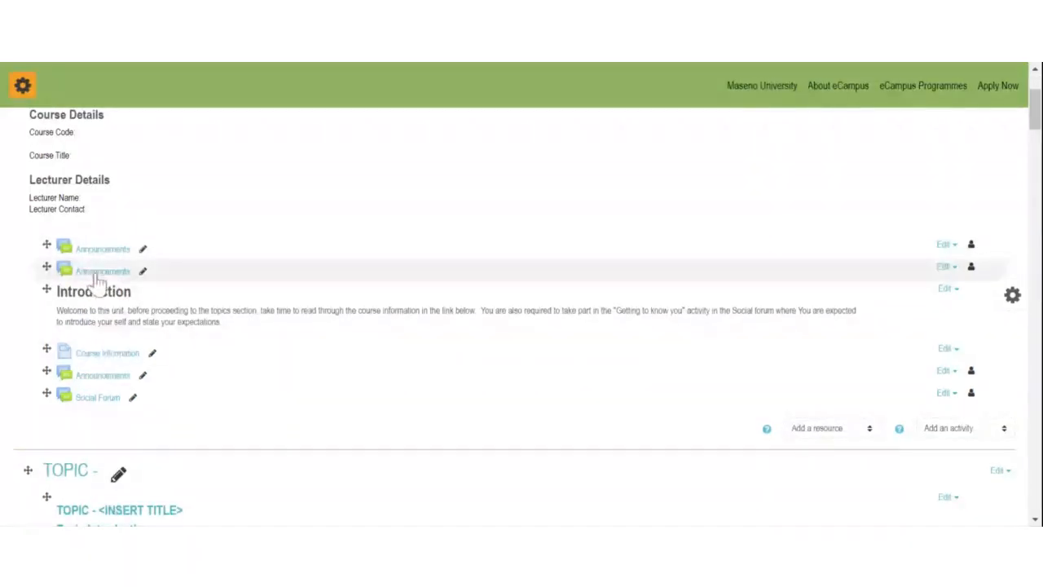
left_click(944, 267)
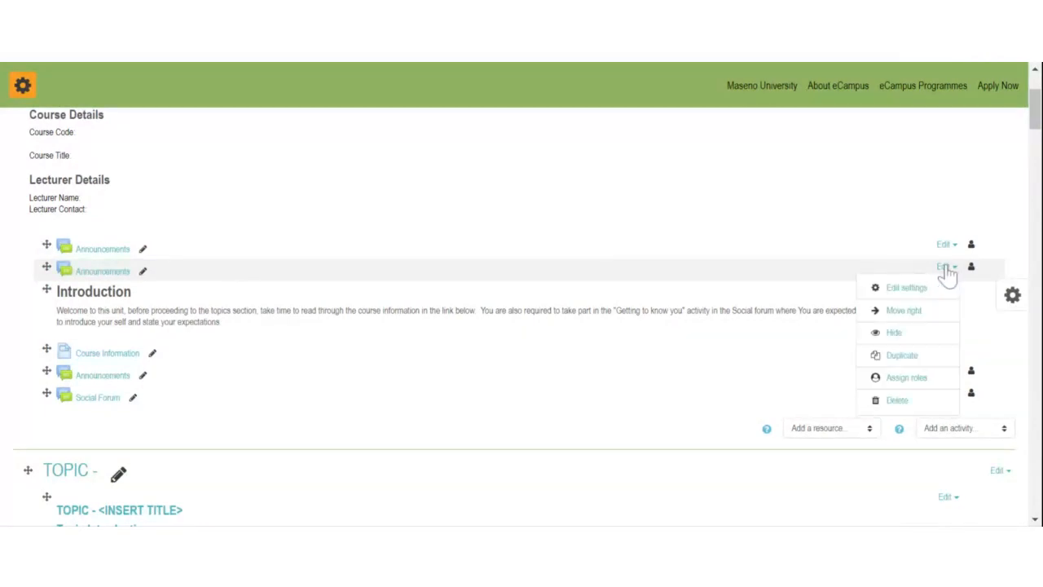
left_click(897, 401)
left_click(530, 395)
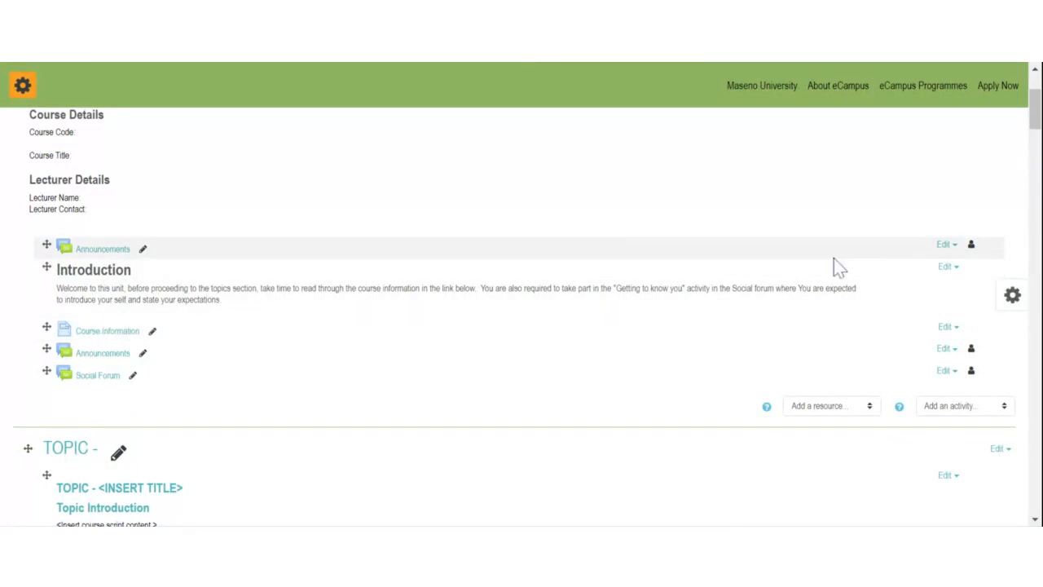
Step: Delete the first Announcements forum as well and confirm with Yes
left_click(944, 245)
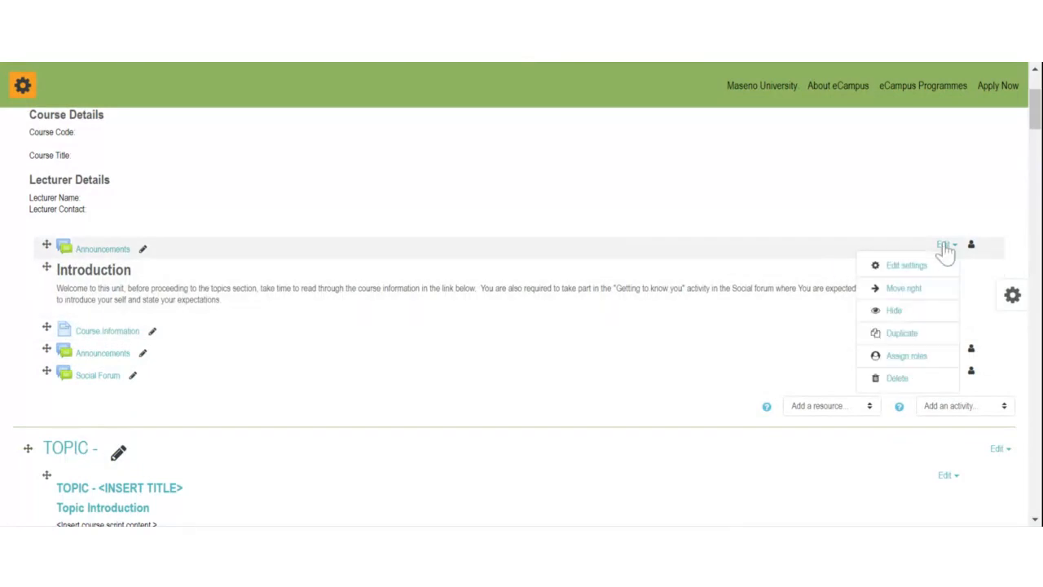
left_click(897, 378)
left_click(541, 389)
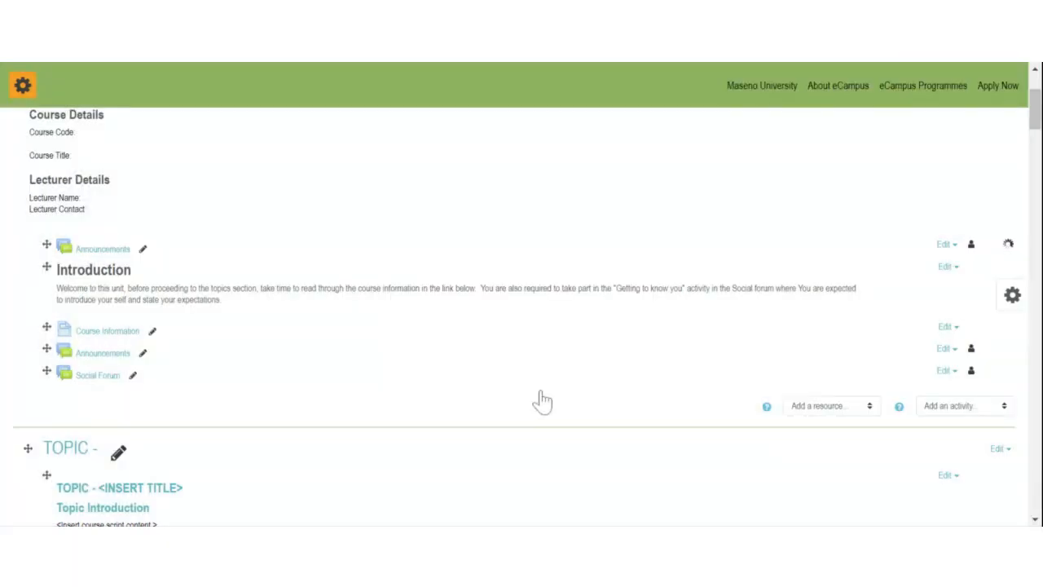
scroll(147, 294, "down", 8)
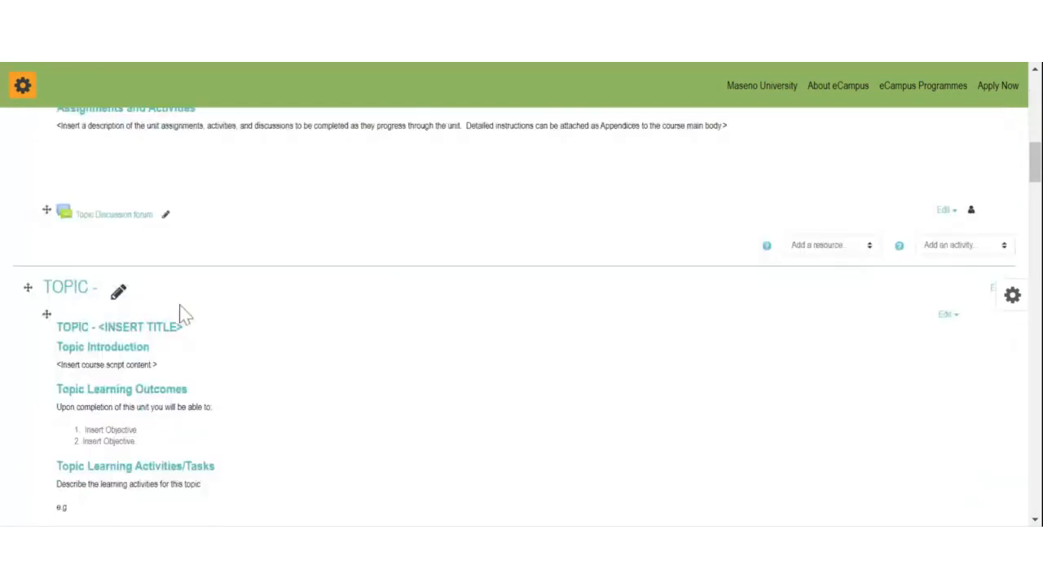
scroll(185, 315, "up", 15)
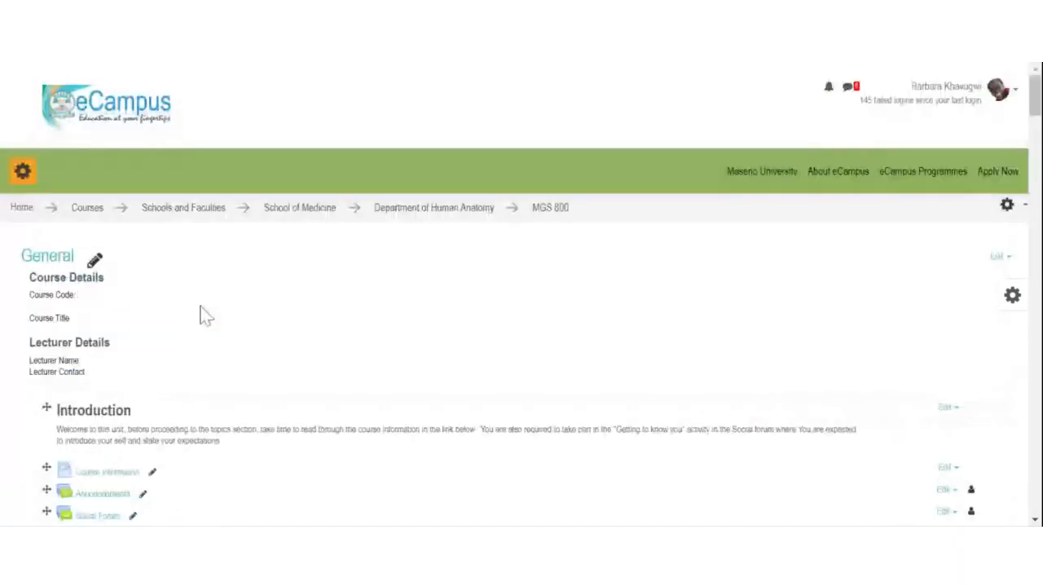
Step: Select the Course and Lecturer Details text and open the General section's Edit dropdown
scroll(201, 312, "down", 1)
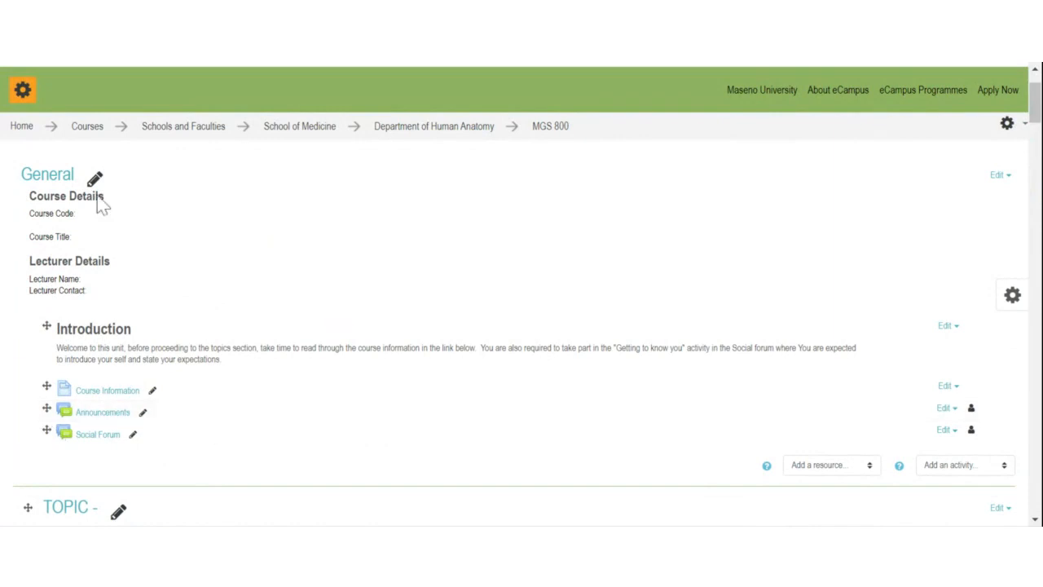
scroll(362, 294, "down", 3)
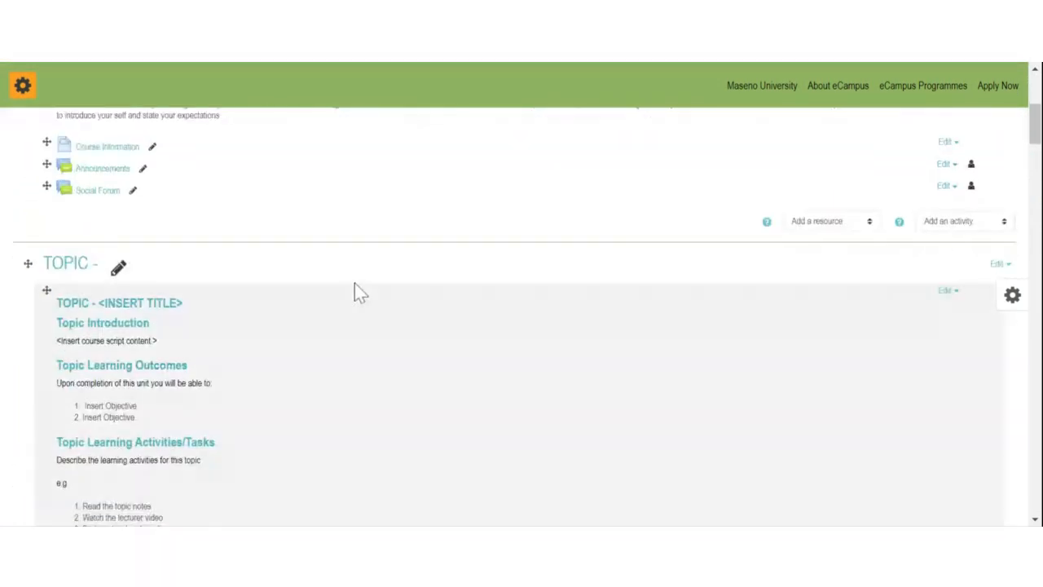
scroll(366, 384, "up", 4)
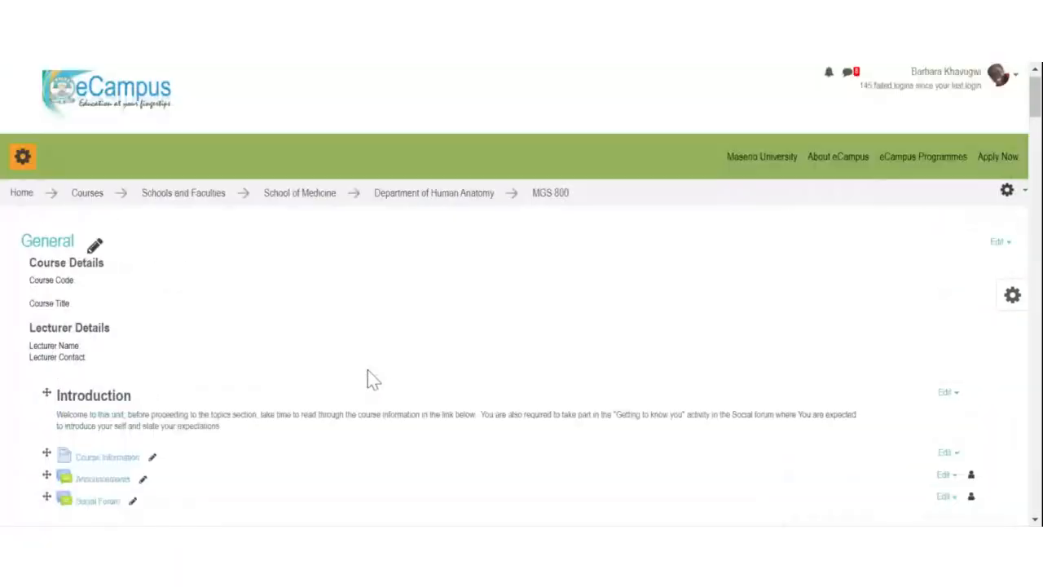
scroll(367, 379, "up", 1)
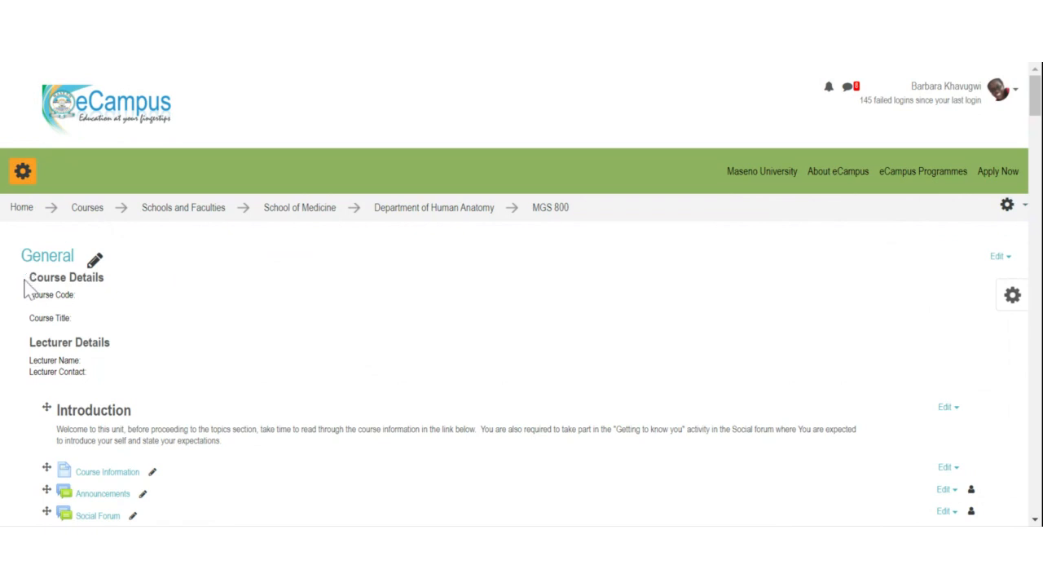
left_click_drag(30, 281, 819, 387)
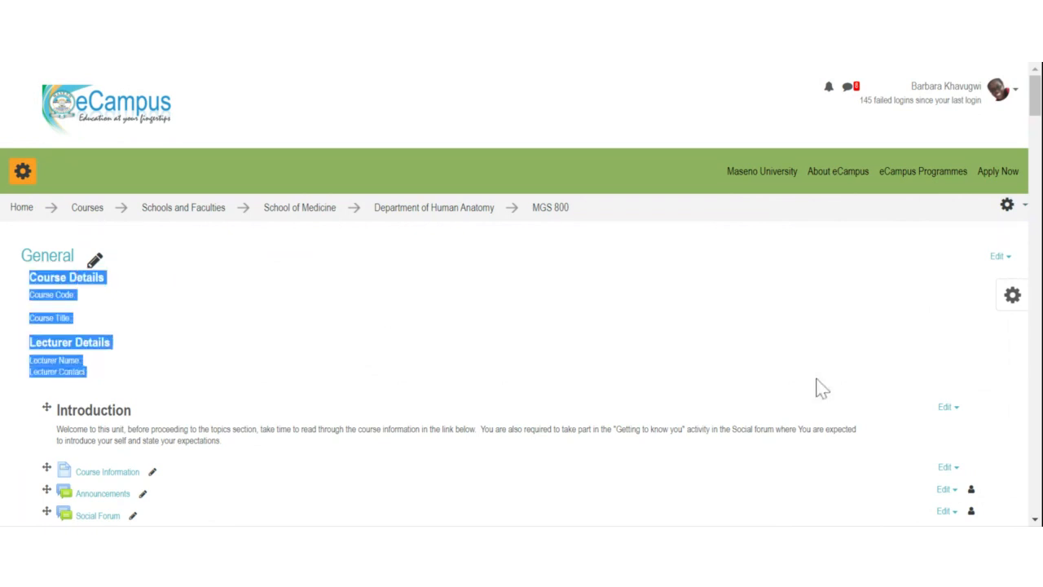
left_click(999, 259)
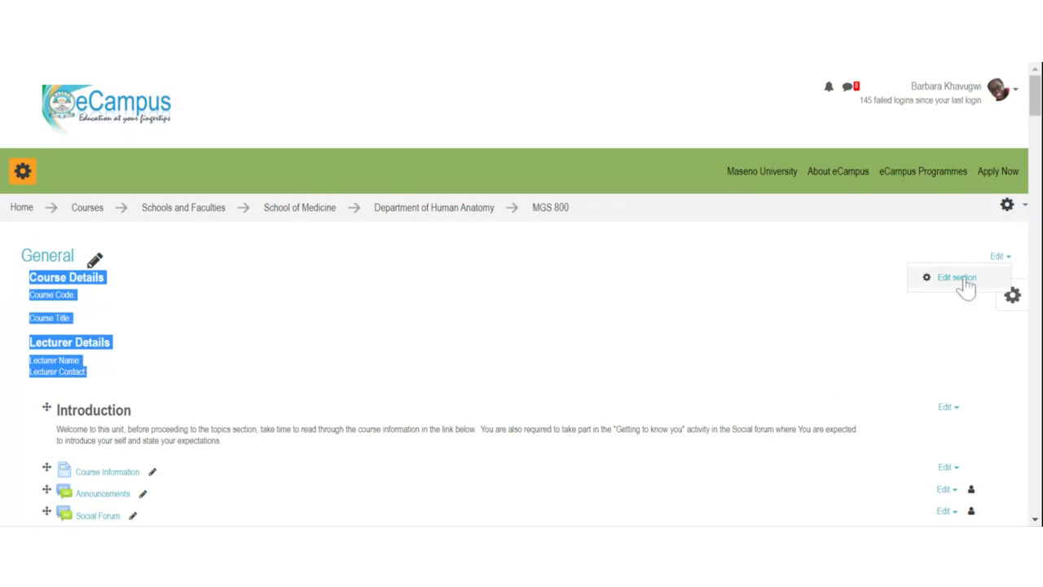
Step: In Edit section, enter 'MGS 800', 'Surgical Anatomy' and the lecturer's name in the General summary
left_click(965, 280)
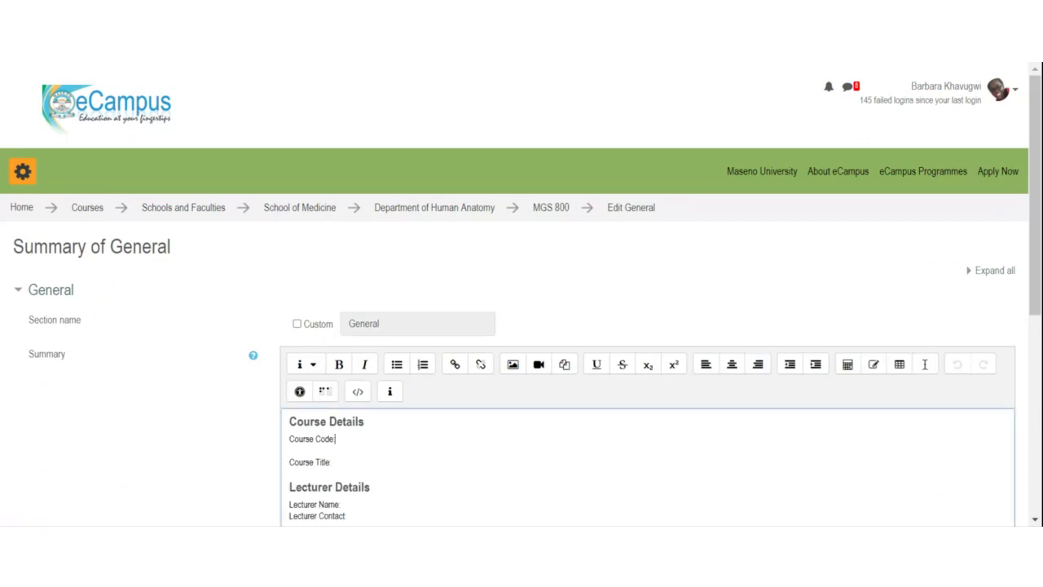
type(": MGS")
type("800")
left_click_drag(1032, 219, 1029, 261)
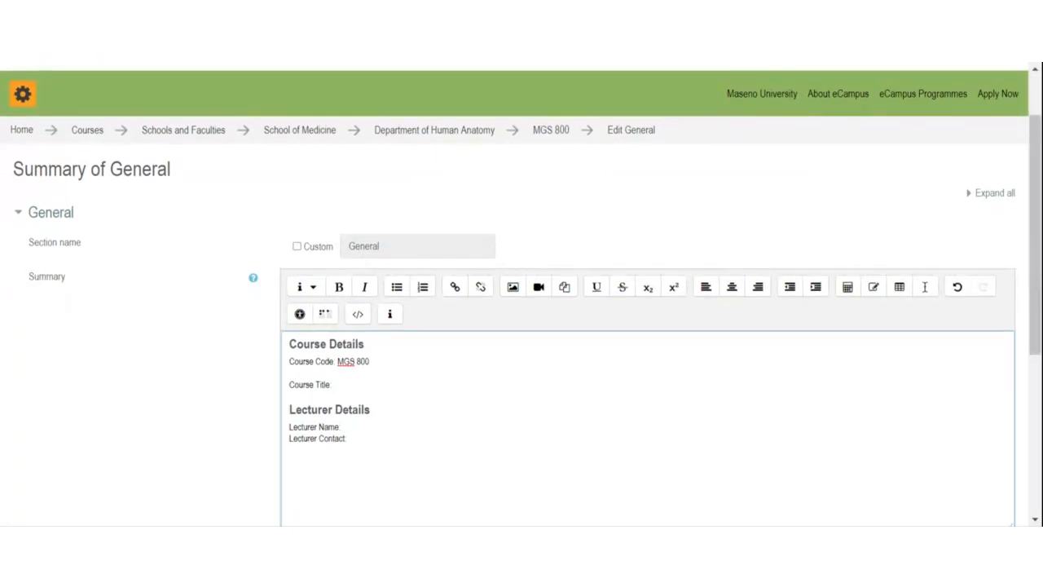
type(": Surgical Anatomy")
left_click(341, 427)
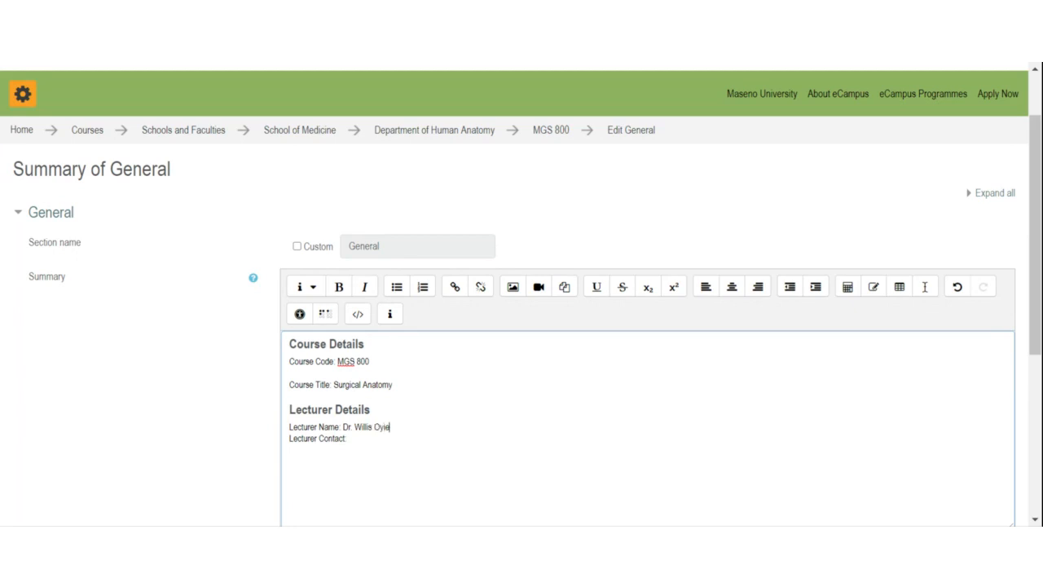
type(":")
scroll(481, 389, "down", 5)
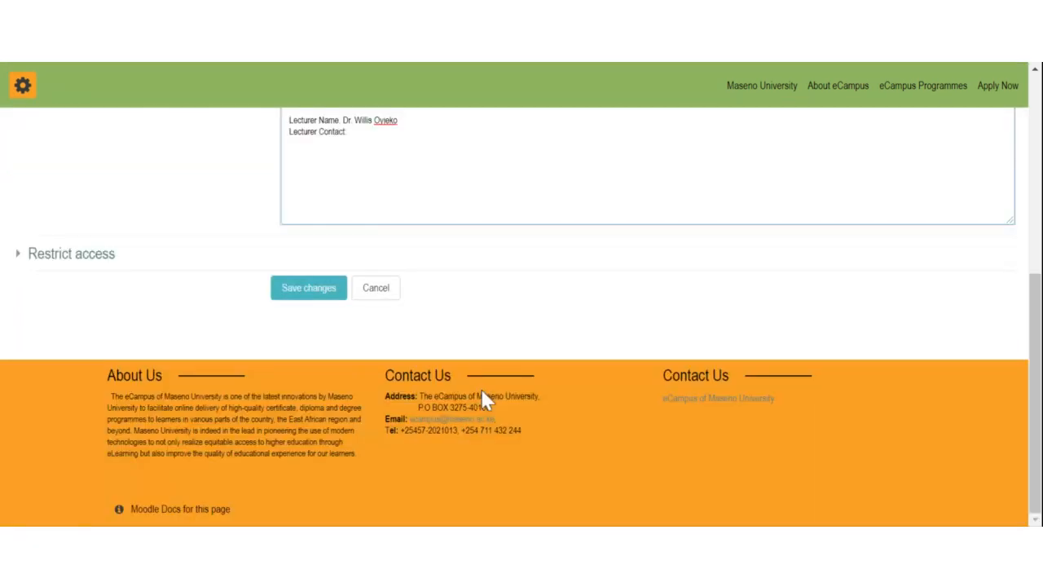
scroll(480, 389, "up", 6)
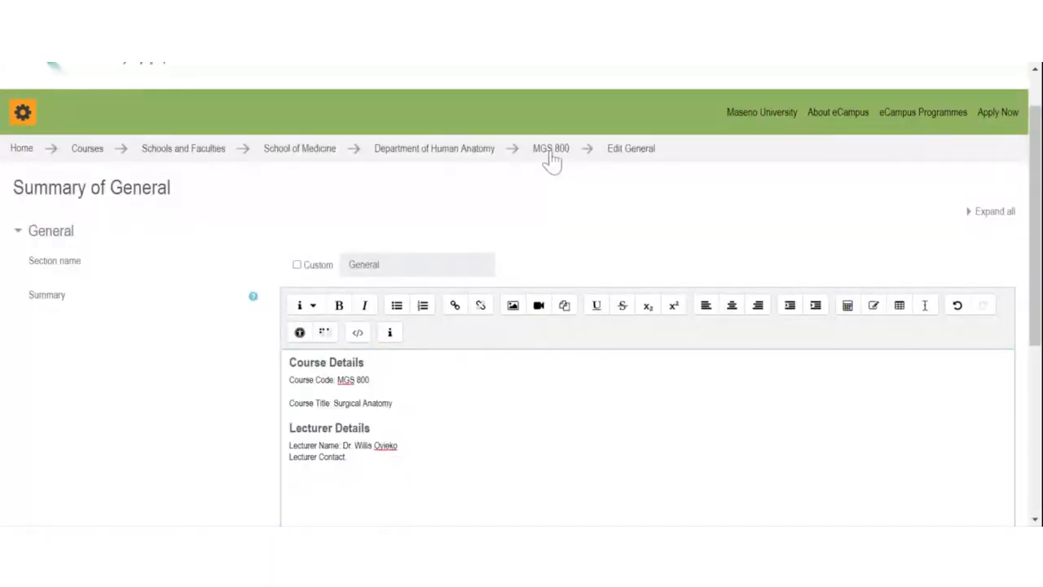
Step: Reopen the General section editor, save the summary, and return to the MGS 800 course page
left_click(548, 150)
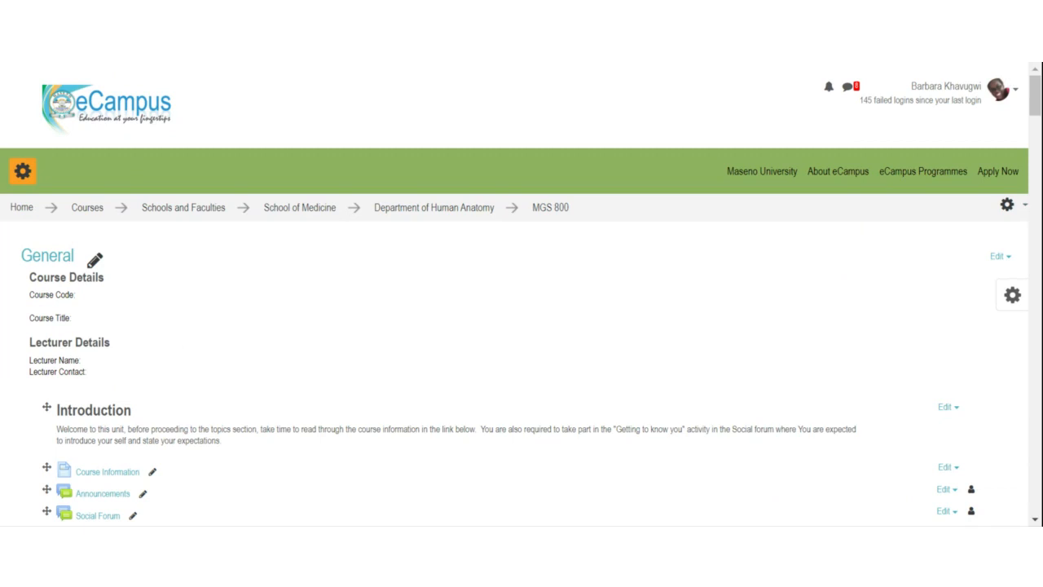
left_click(997, 257)
left_click(972, 280)
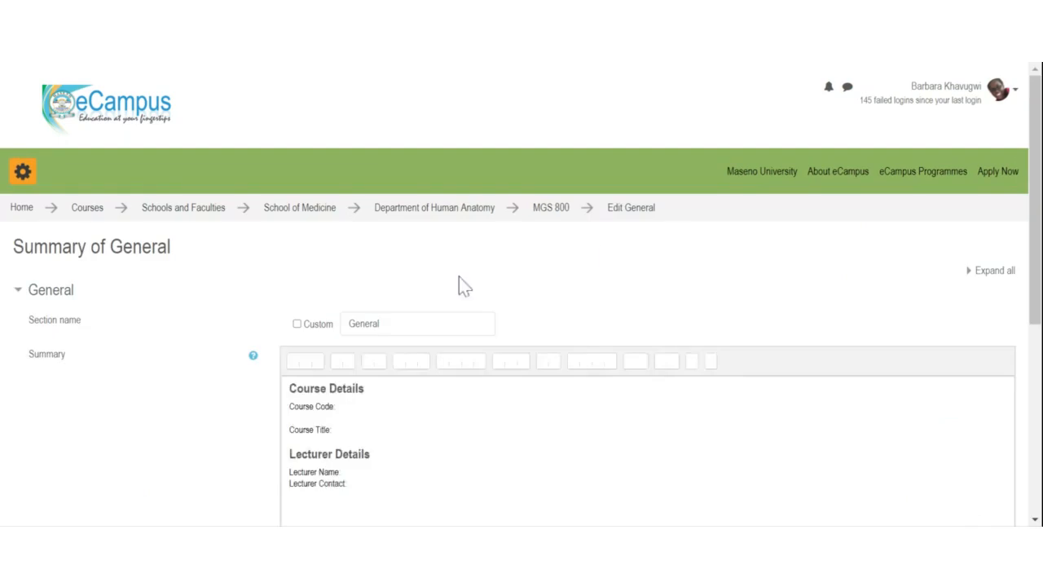
scroll(456, 282, "down", 1)
scroll(440, 285, "down", 4)
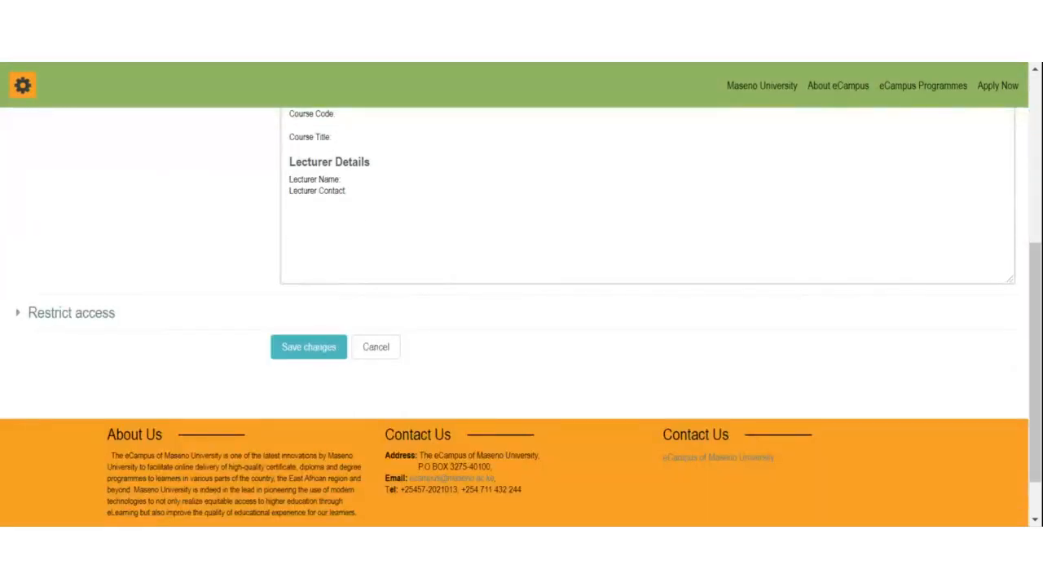
left_click(297, 342)
left_click(313, 359)
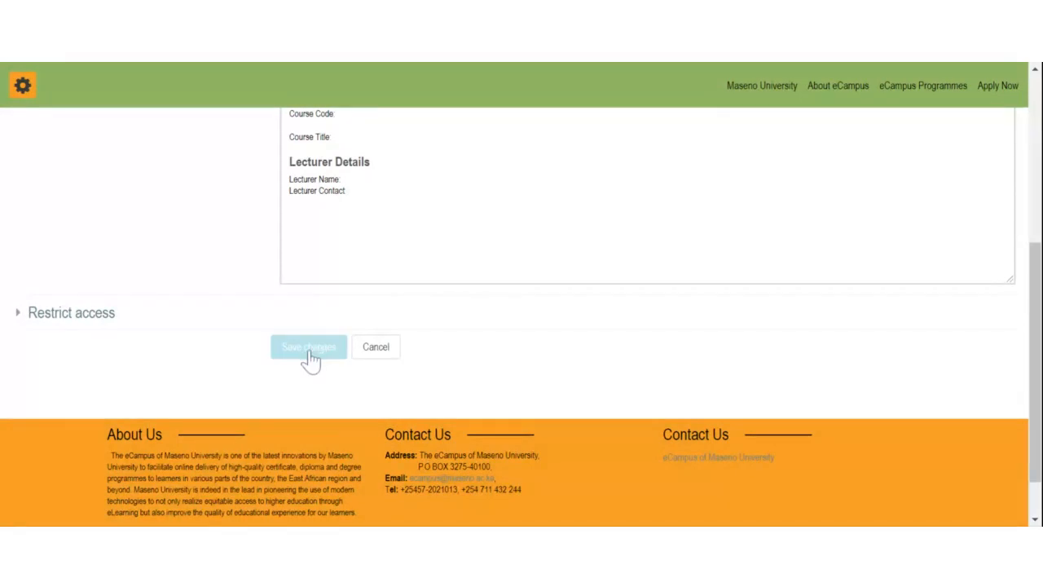
scroll(356, 316, "up", 2)
scroll(356, 316, "up", 1)
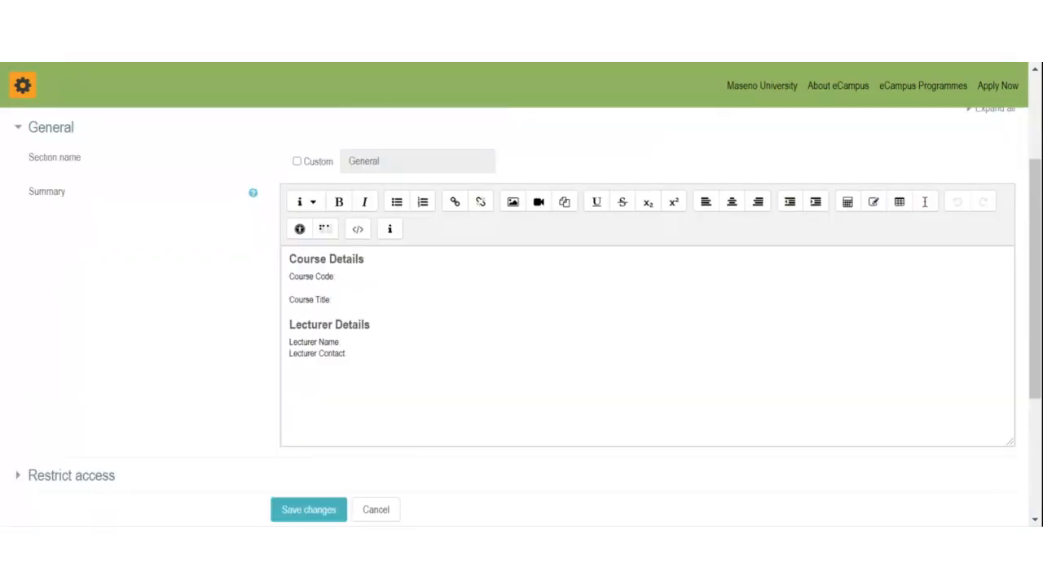
scroll(501, 229, "up", 3)
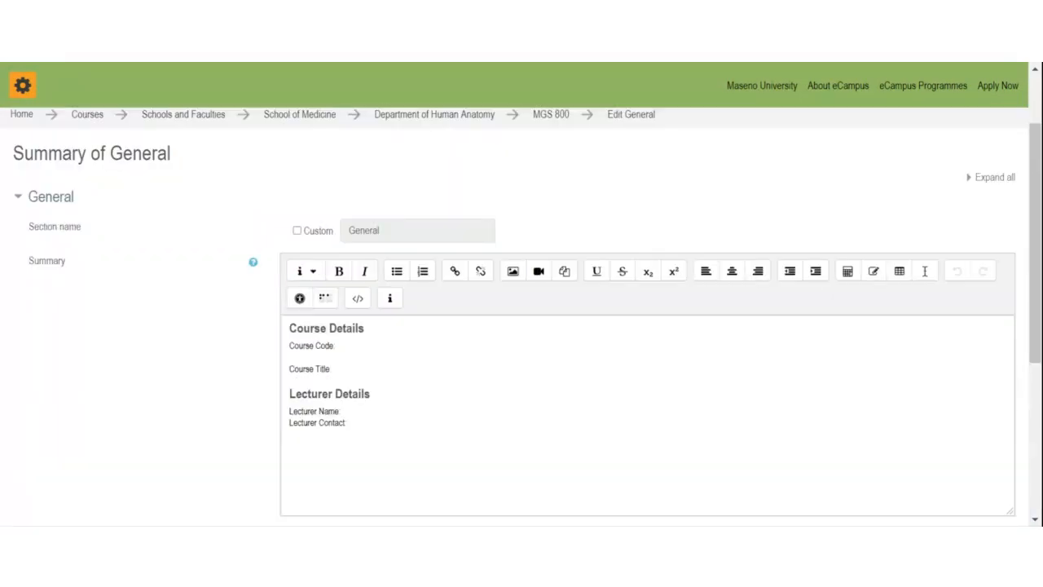
left_click(557, 219)
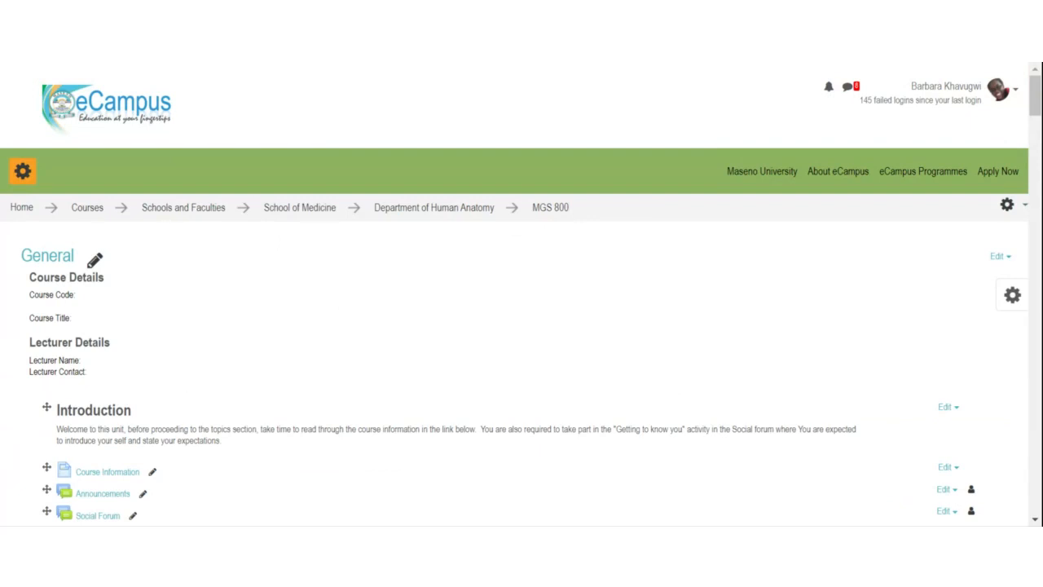
scroll(89, 310, "down", 1)
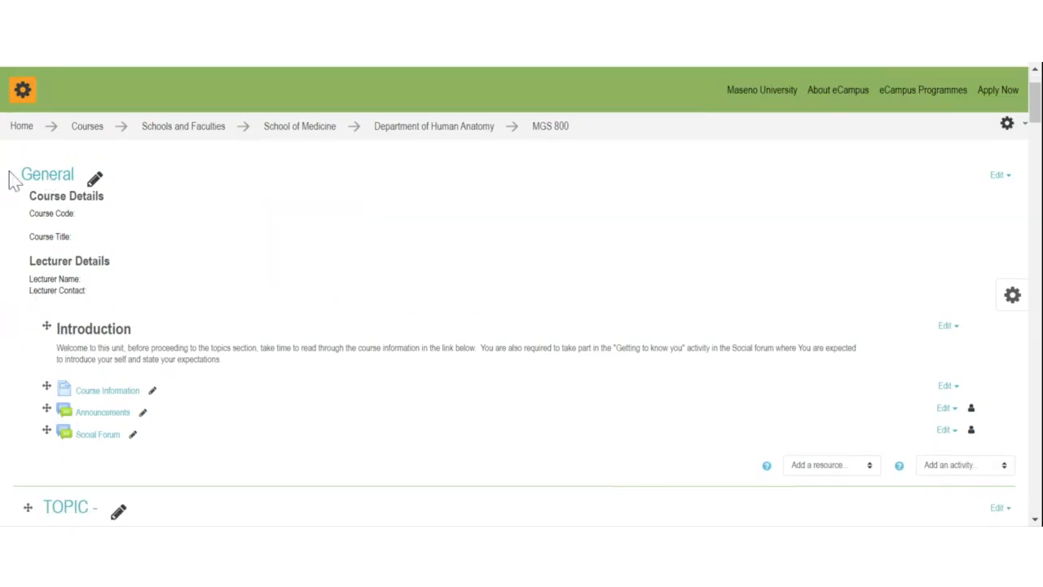
scroll(169, 201, "down", 1)
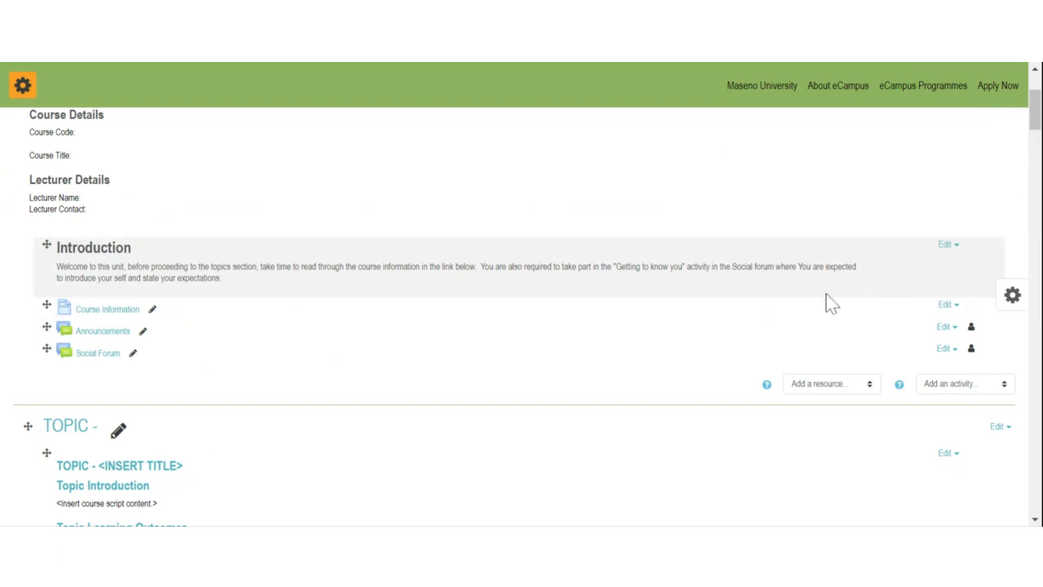
Step: Insert 'MSG 800' after 'Welcome to this unit,' in the Introduction label and save it
left_click(947, 244)
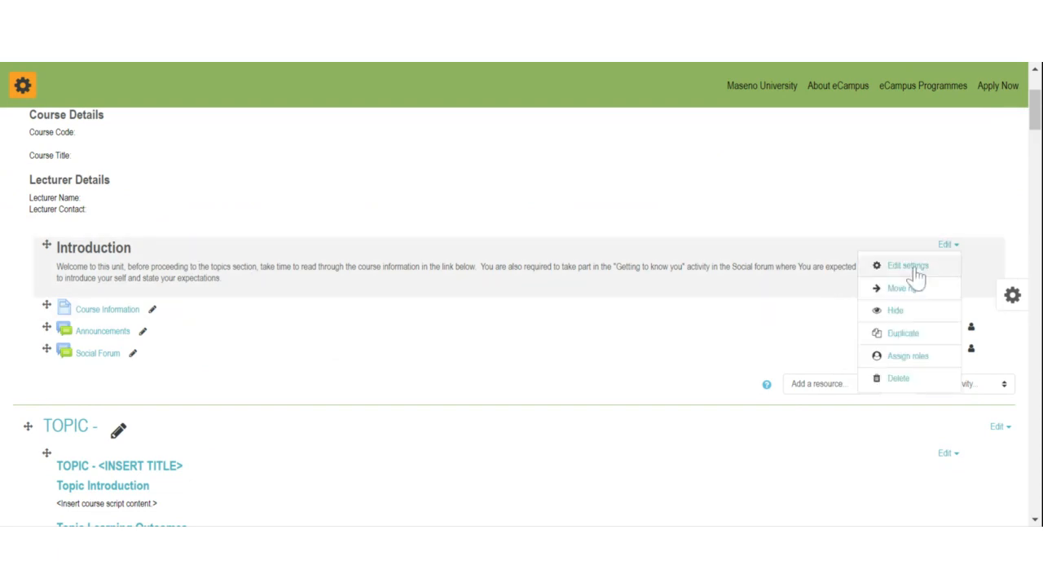
left_click(911, 268)
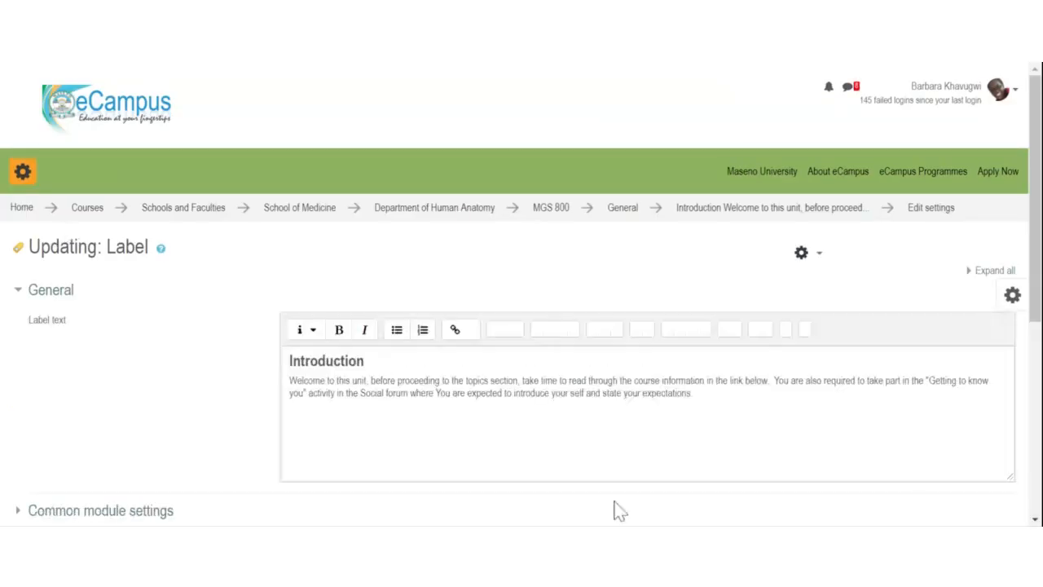
scroll(619, 511, "down", 1)
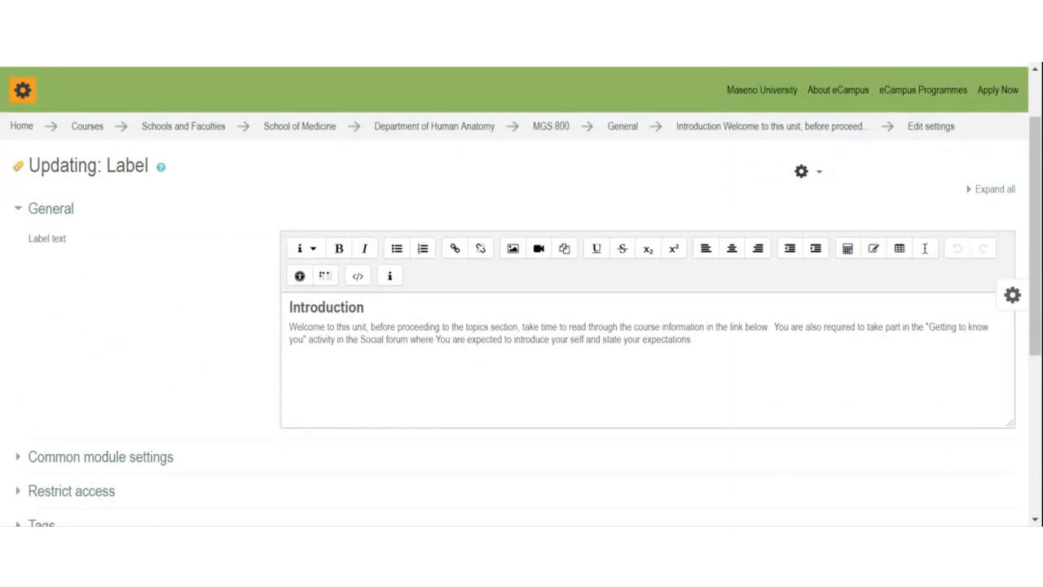
left_click(364, 327)
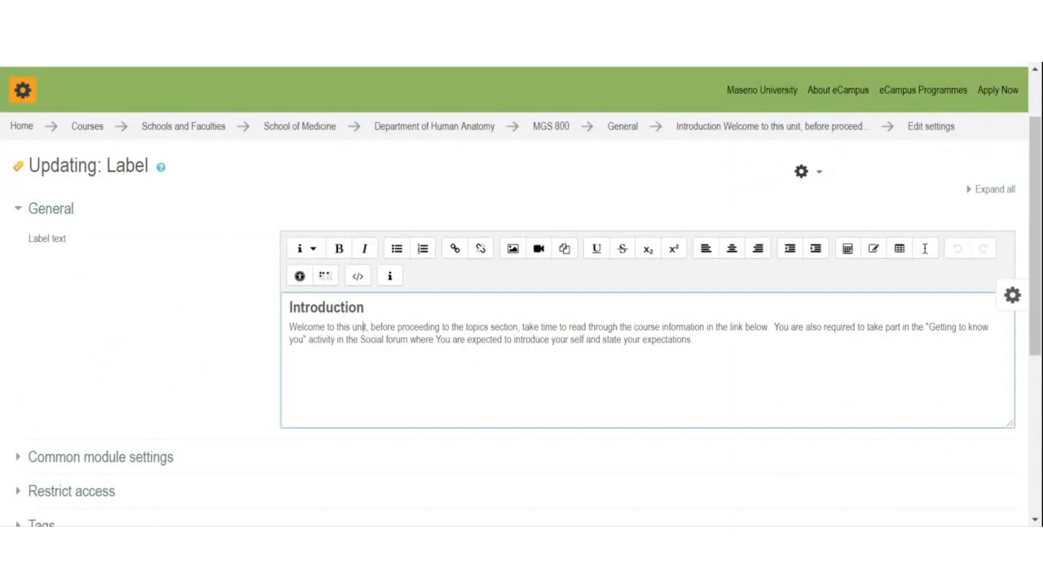
key("Right")
key("Right")
type("m")
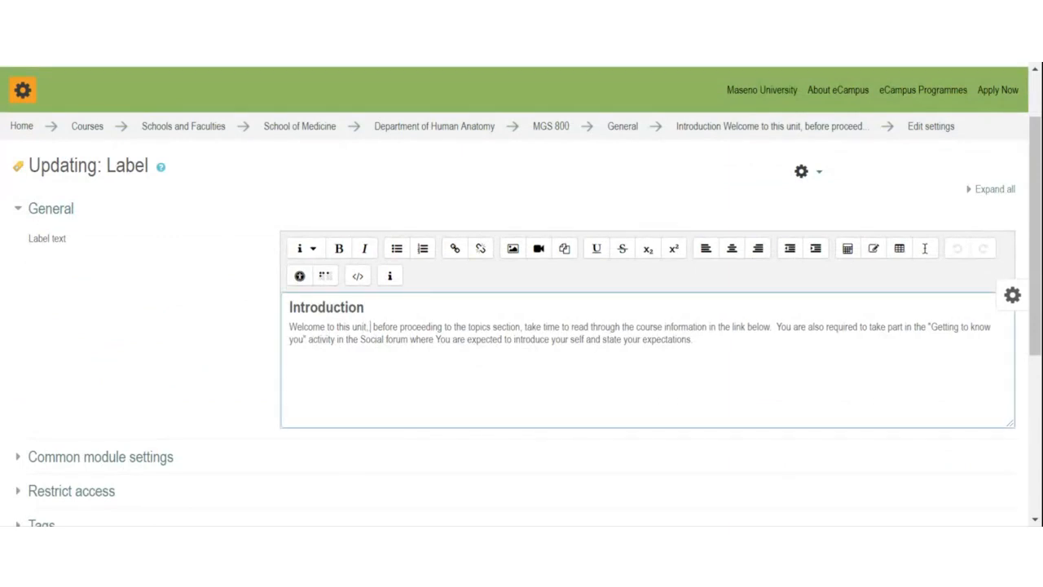
type("gs")
key("BackSpace")
key("BackSpace")
key("BackSpace")
key("BackSpace")
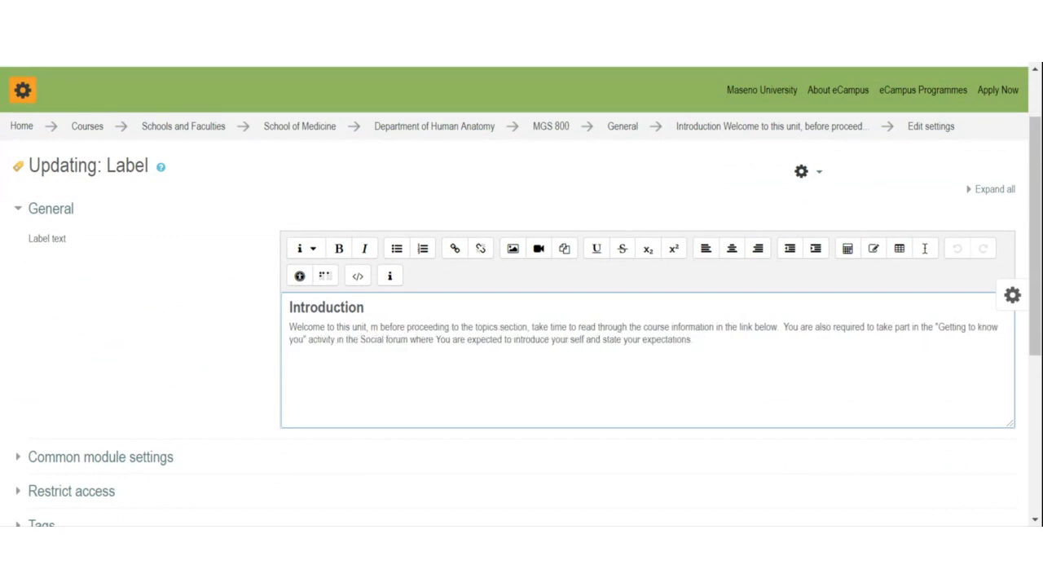
type("MSG 800")
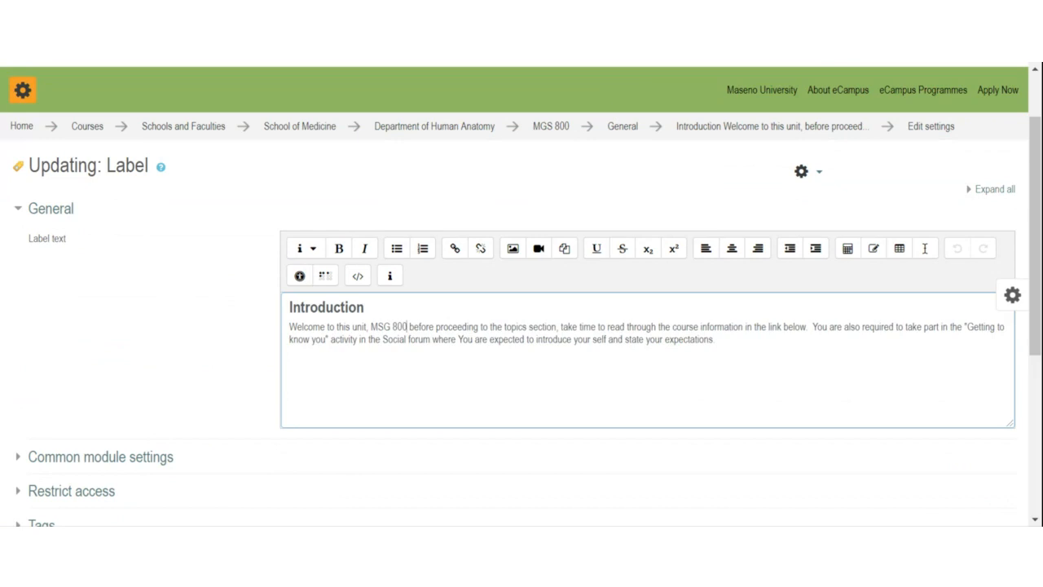
scroll(522, 294, "down", 1)
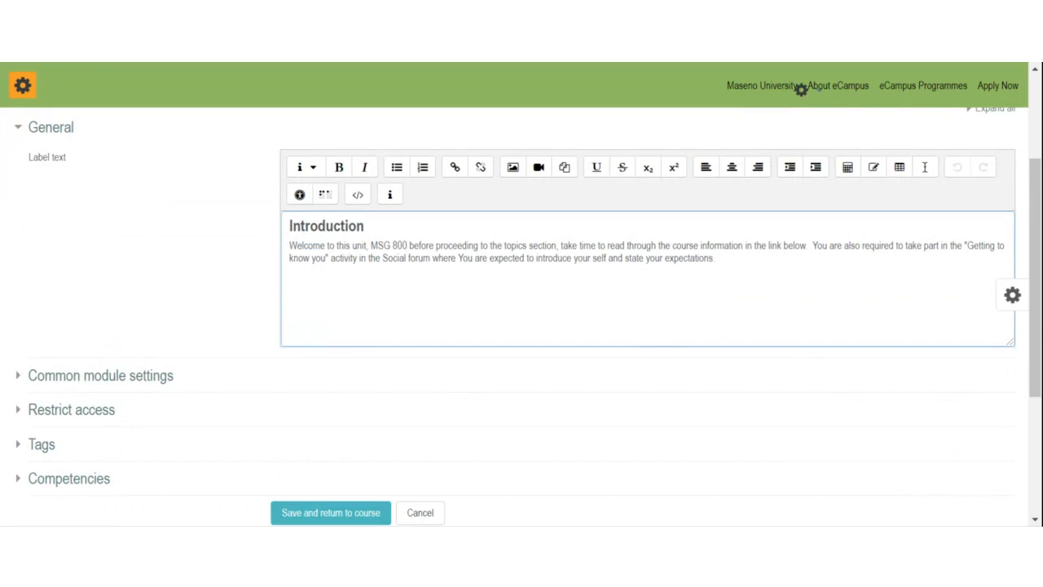
scroll(345, 388, "down", 1)
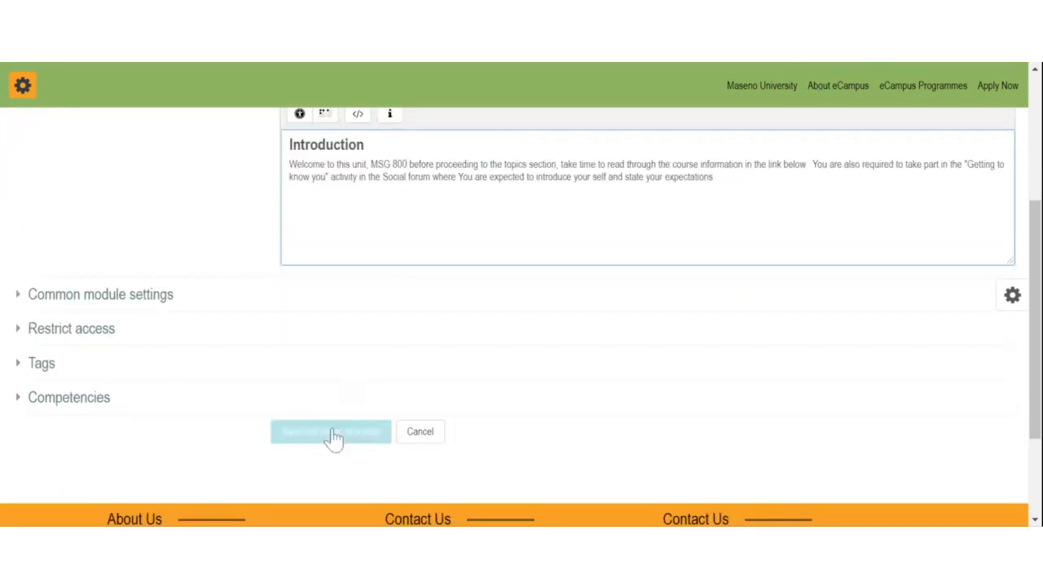
left_click(335, 433)
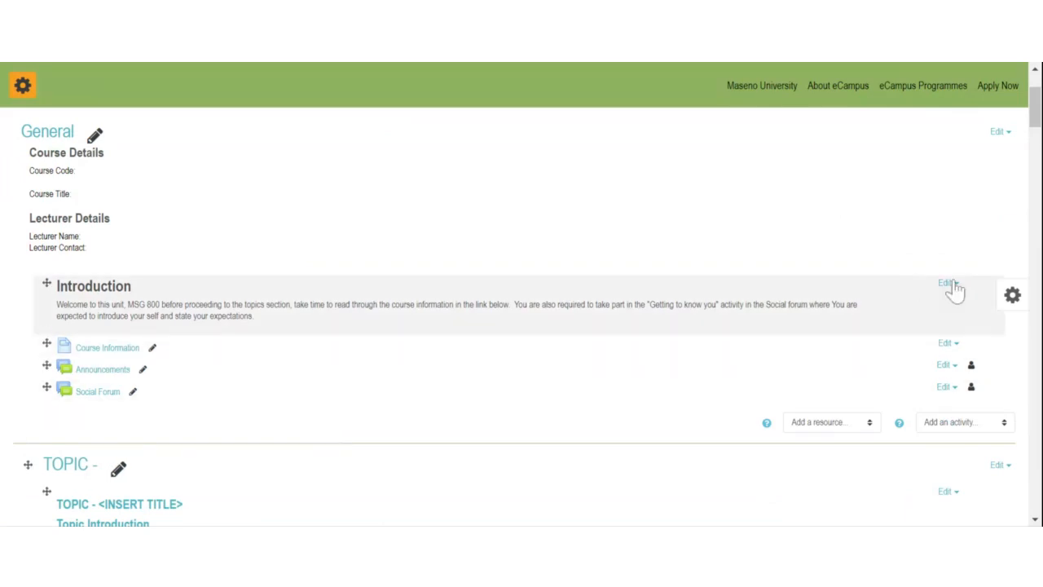
left_click_drag(128, 304, 157, 304)
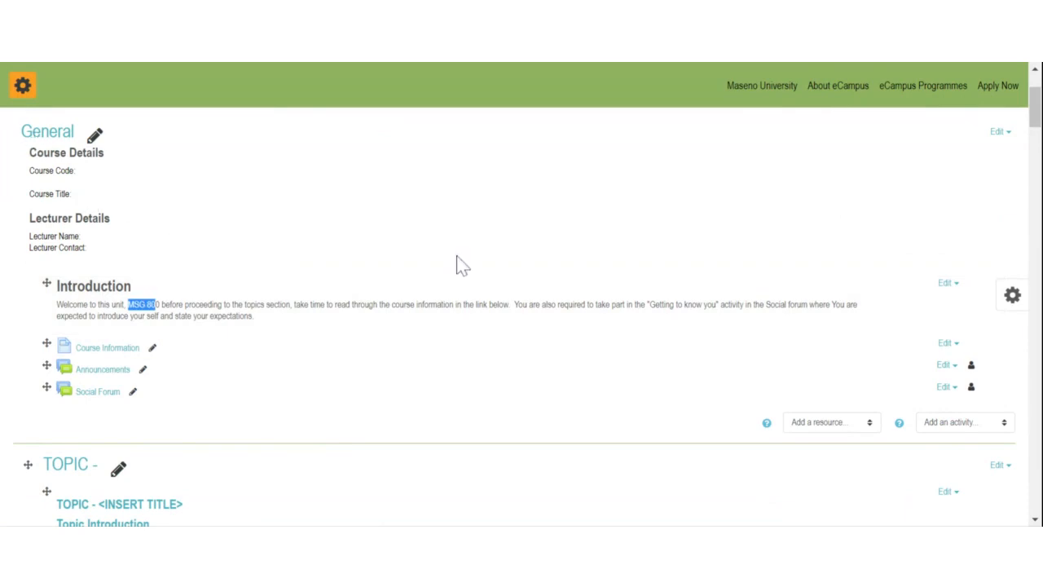
scroll(459, 265, "down", 2)
scroll(455, 271, "up", 1)
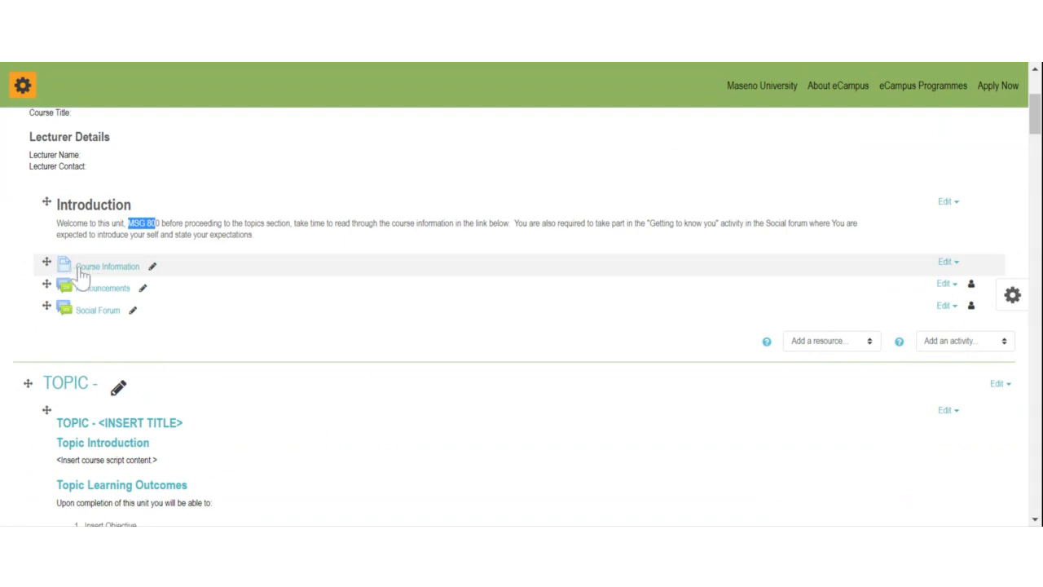
Step: Open the Course Information page's settings and go to its Page content editor
left_click(947, 262)
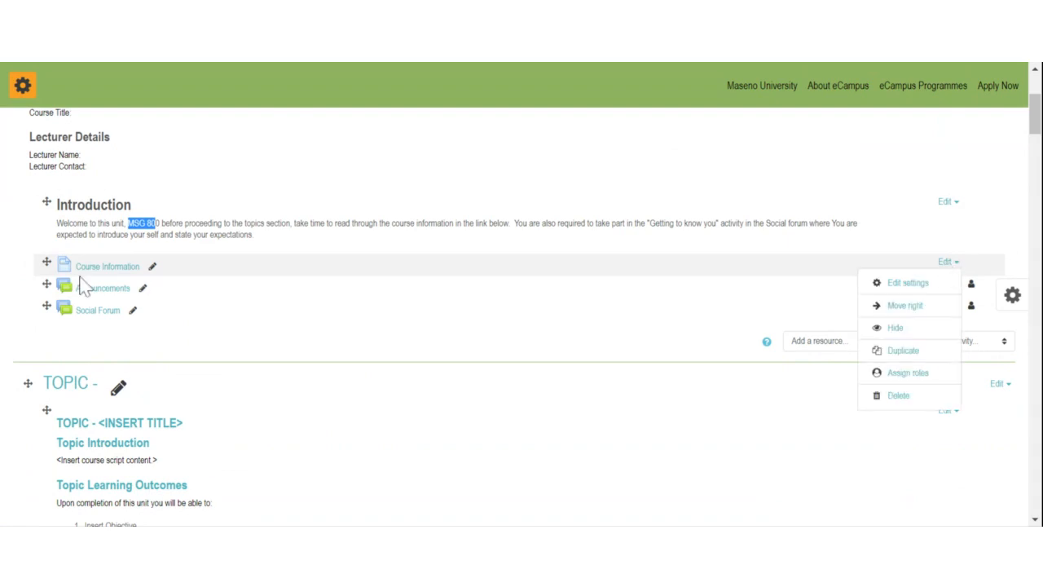
left_click(902, 286)
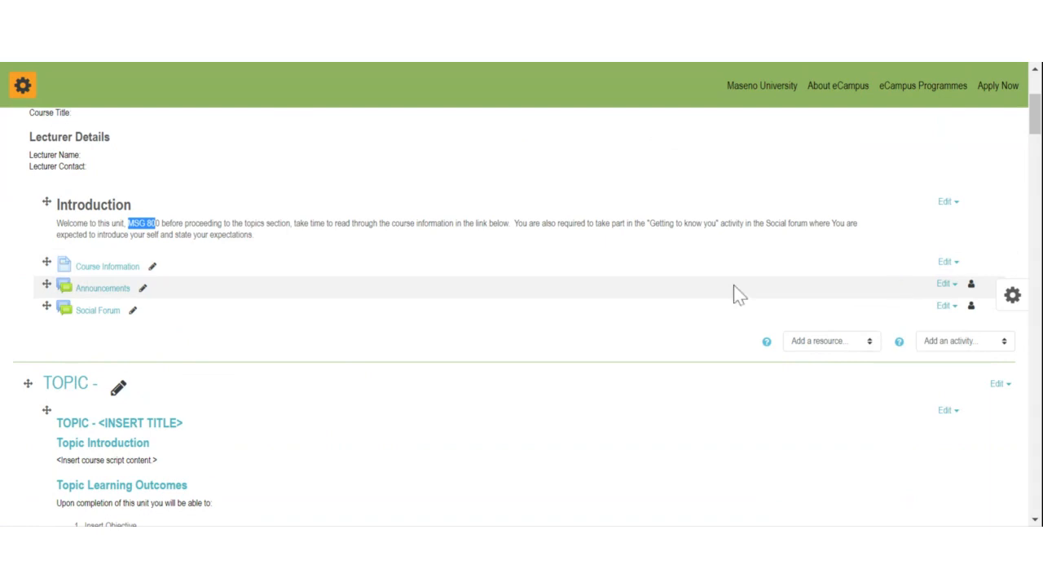
scroll(505, 246, "down", 2)
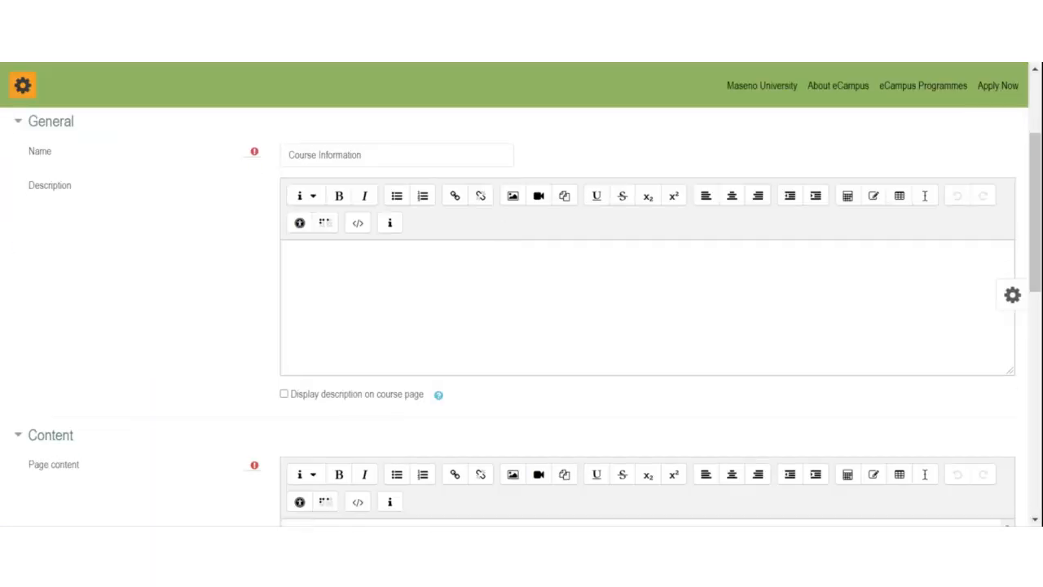
scroll(524, 261, "down", 4)
left_click(393, 285)
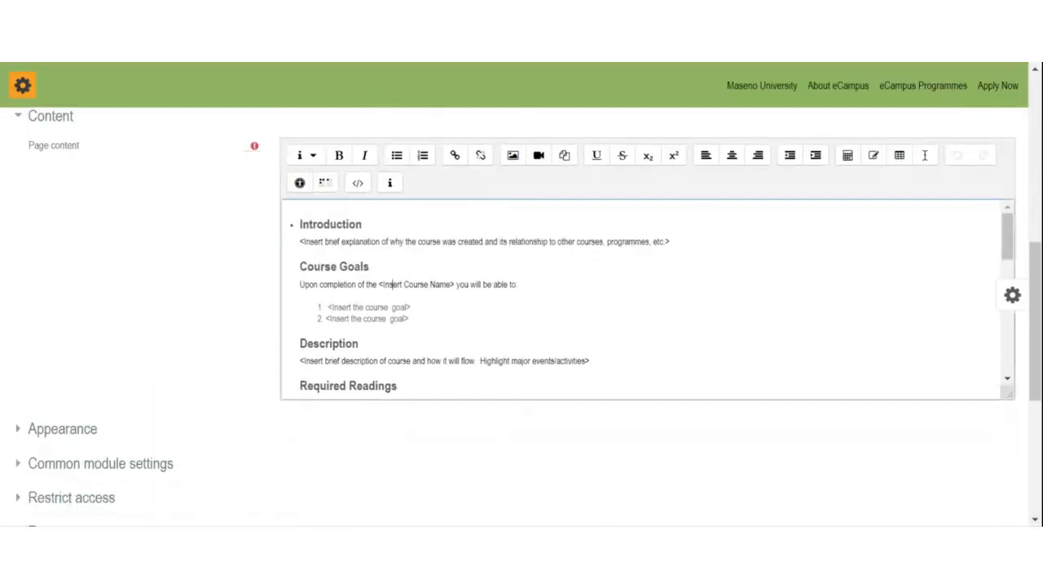
left_click(351, 307)
scroll(648, 297, "down", 10)
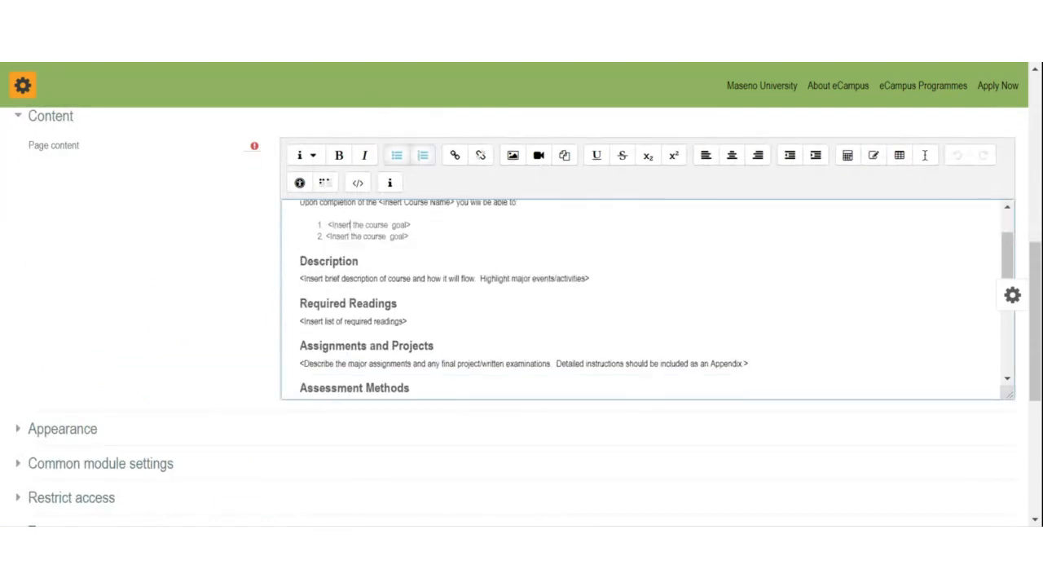
scroll(648, 298, "up", 7)
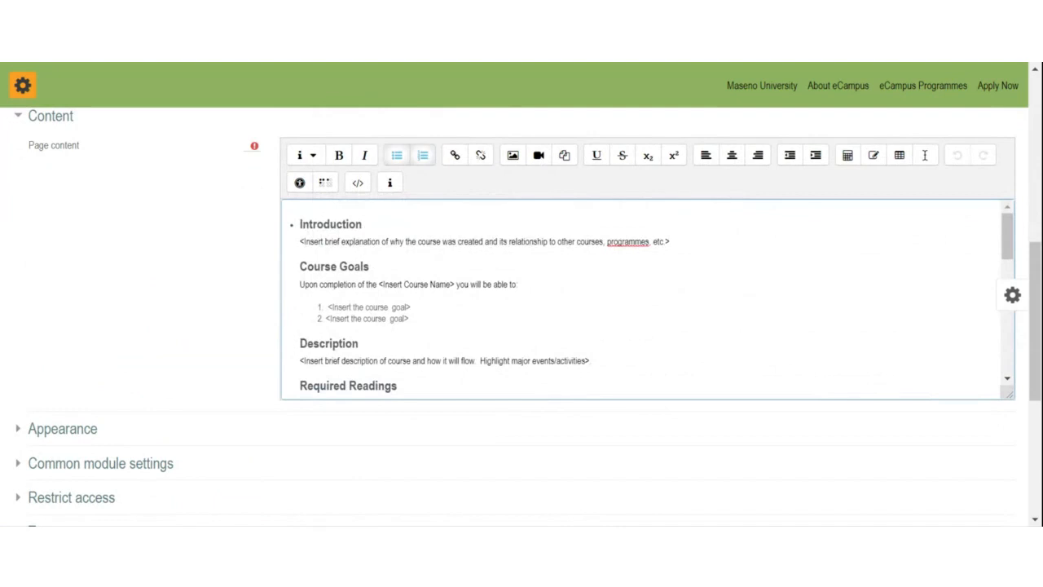
Step: Select the Introduction, first course goal, Description and Required Readings placeholder lines
left_click(300, 242)
left_click_drag(300, 242, 670, 242)
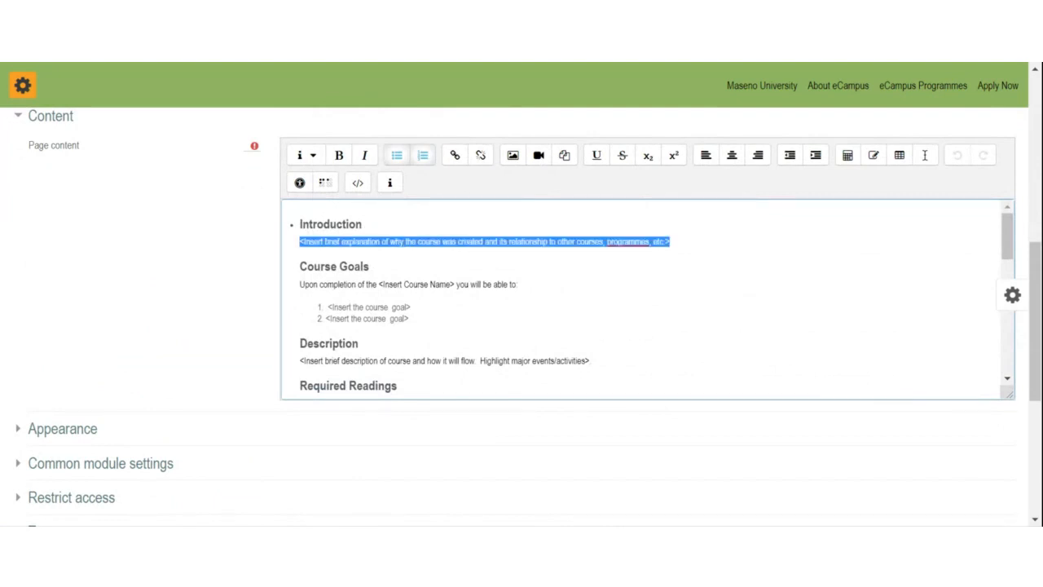
left_click(389, 307)
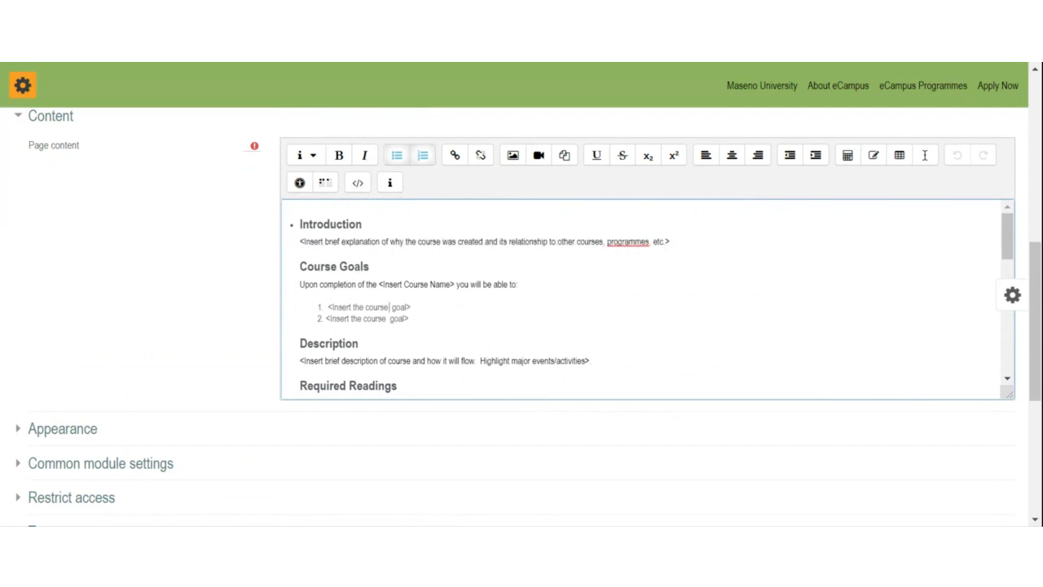
left_click_drag(326, 307, 332, 307)
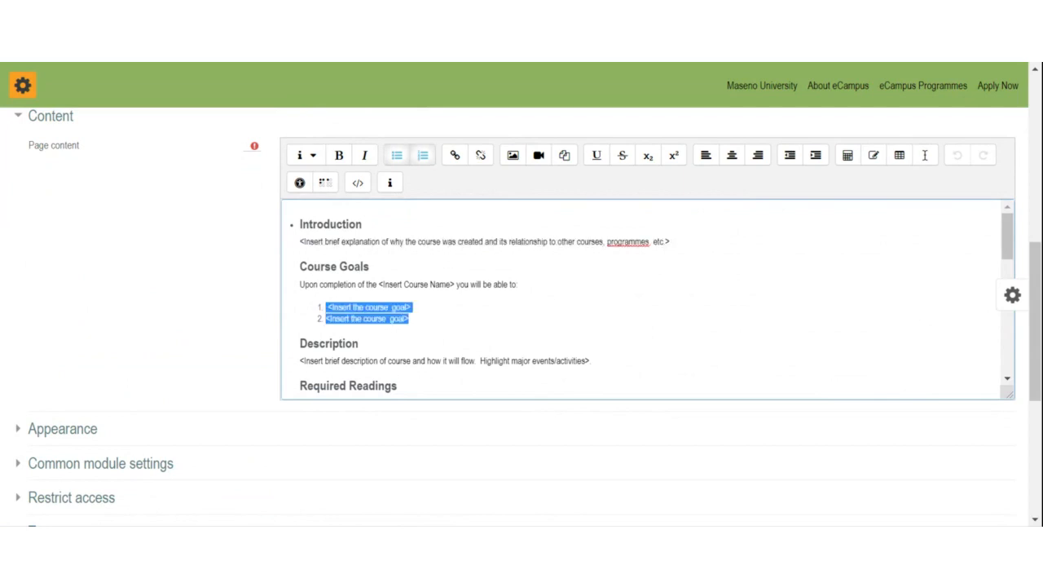
scroll(640, 299, "down", 1)
left_click(300, 279)
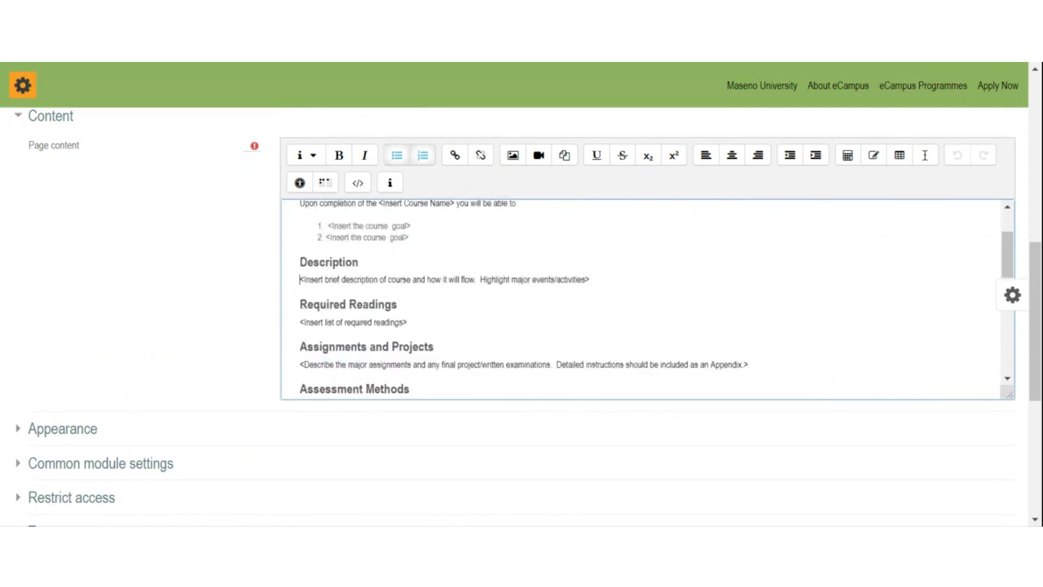
left_click_drag(300, 280, 590, 280)
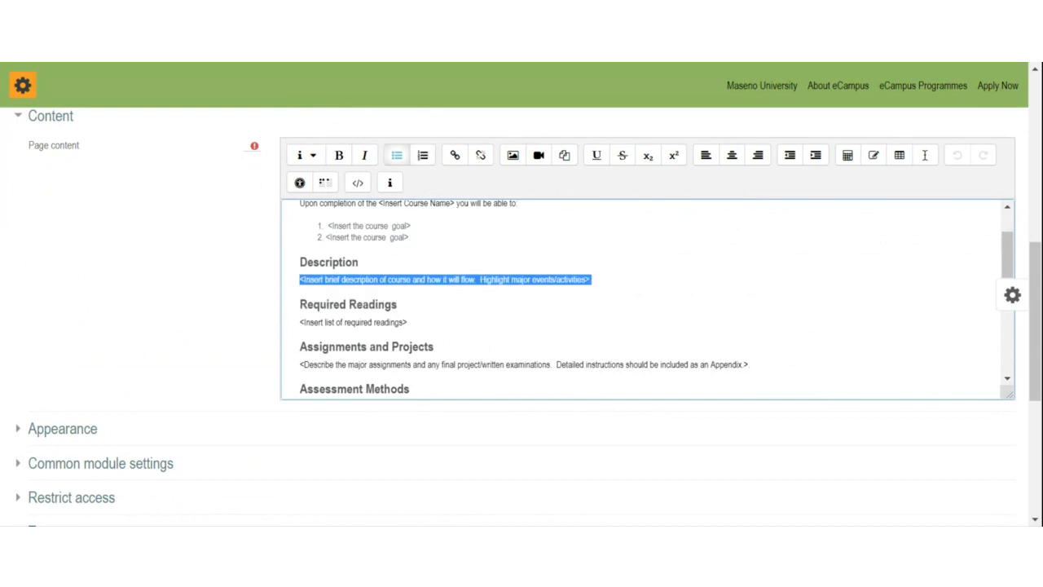
left_click_drag(300, 322, 407, 322)
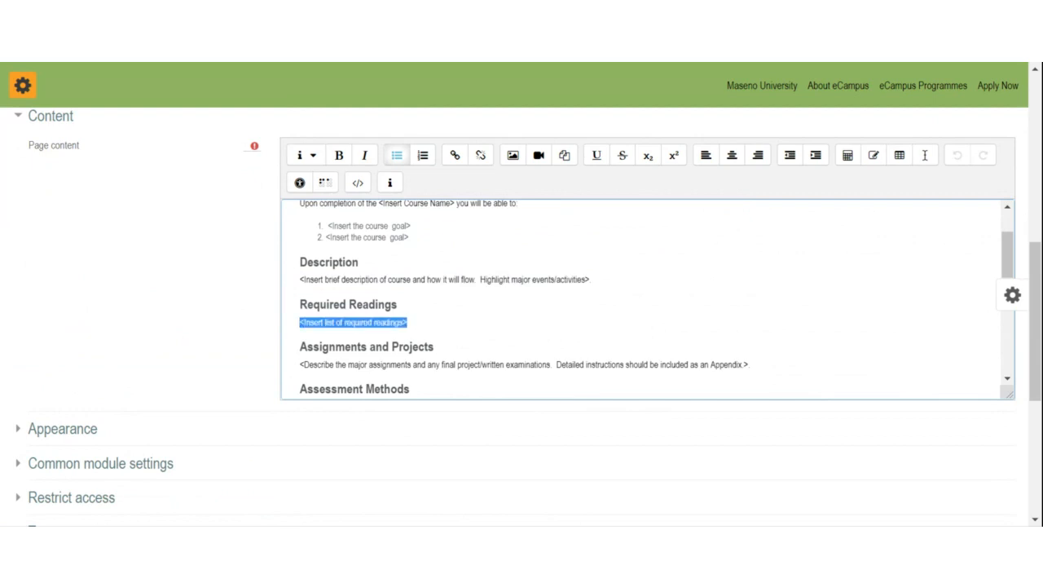
Step: Select the Assignments and Projects placeholder line, then return to the Introduction heading
scroll(648, 299, "down", 1)
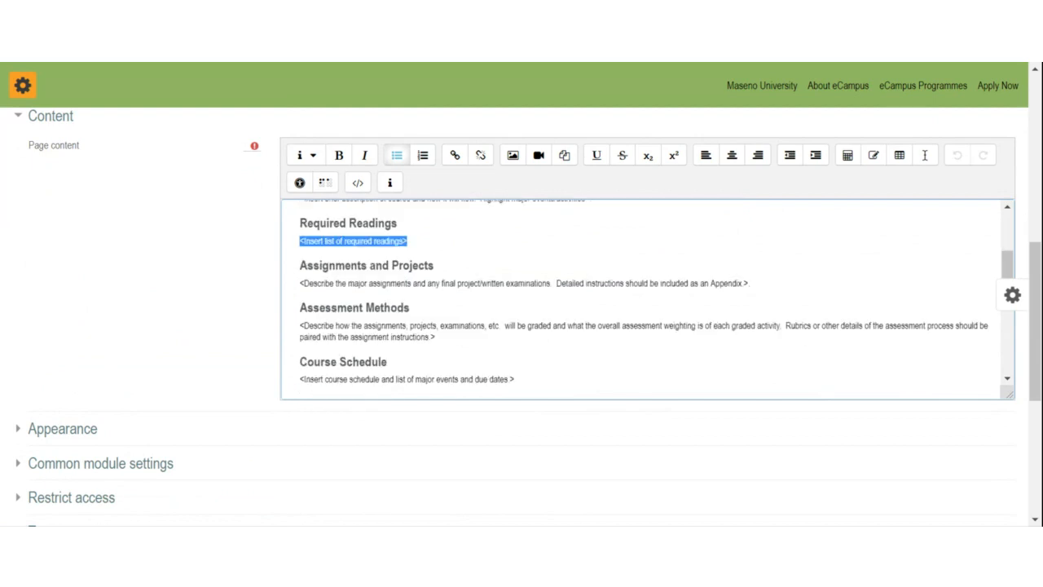
left_click_drag(300, 282, 749, 283)
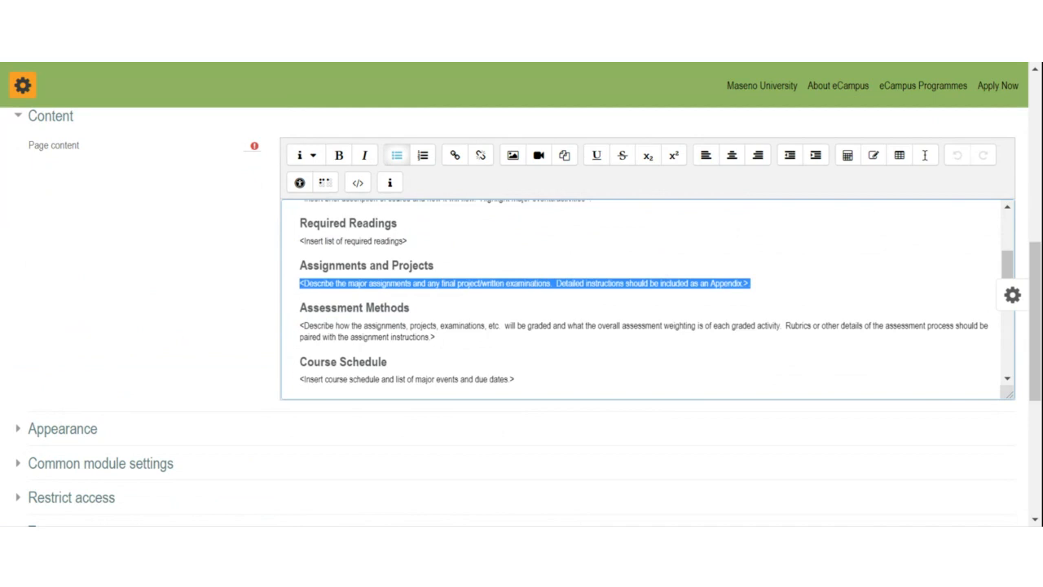
left_click(314, 283)
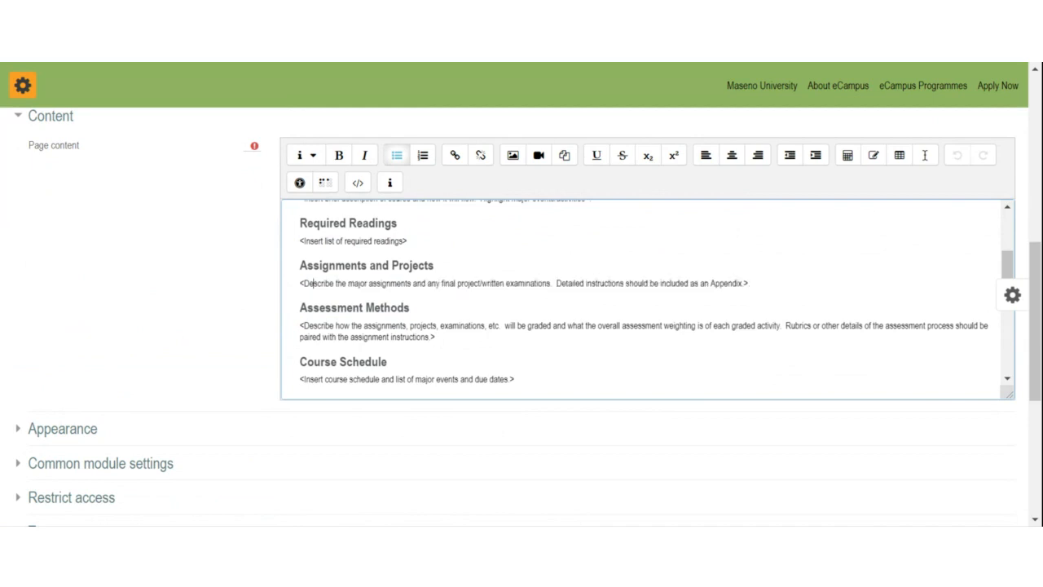
left_click_drag(300, 283, 750, 283)
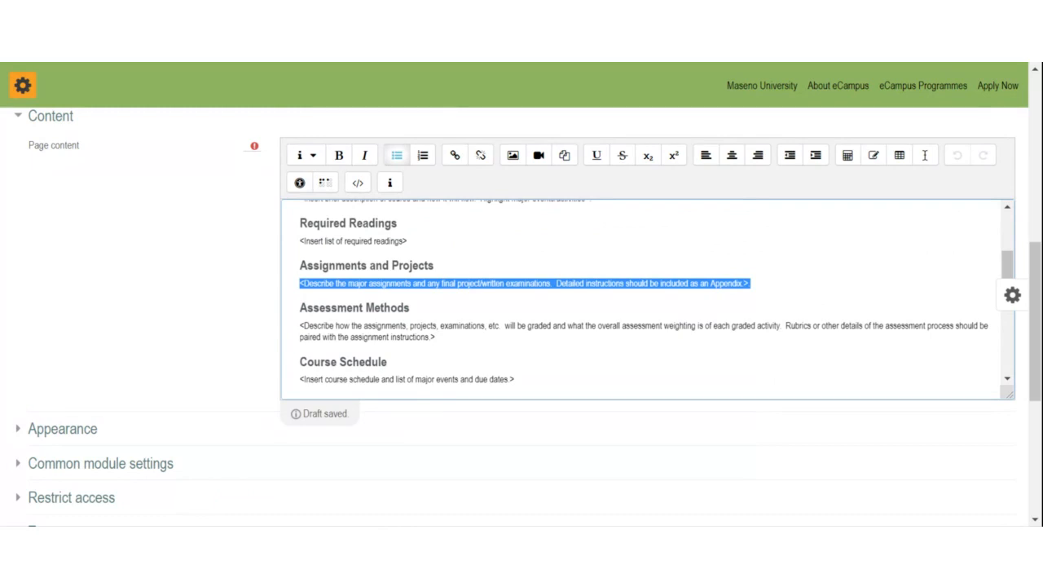
left_click(350, 59)
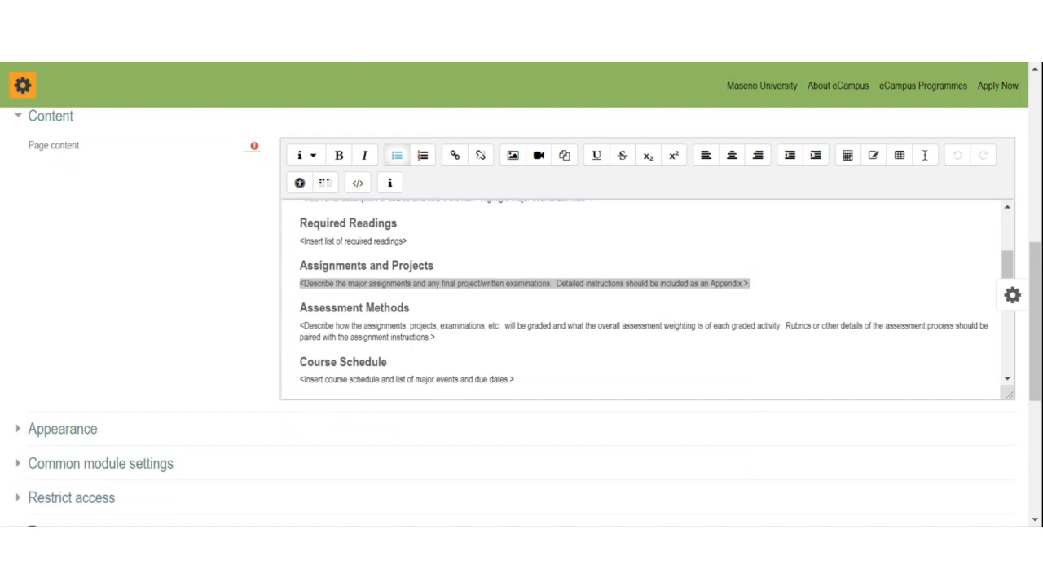
left_click(329, 63)
scroll(399, 269, "up", 2)
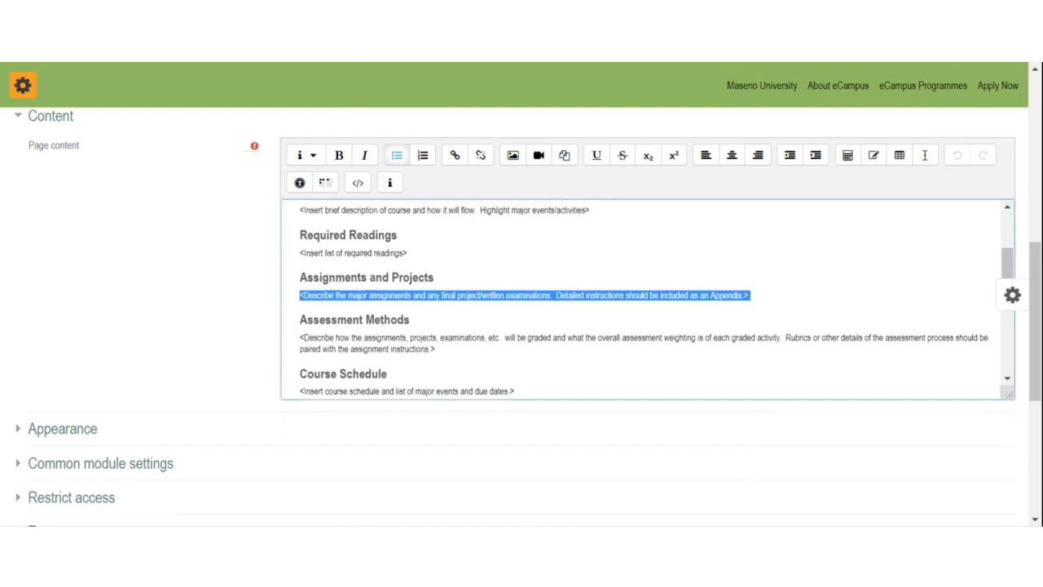
scroll(640, 299, "up", 2)
left_click(300, 306)
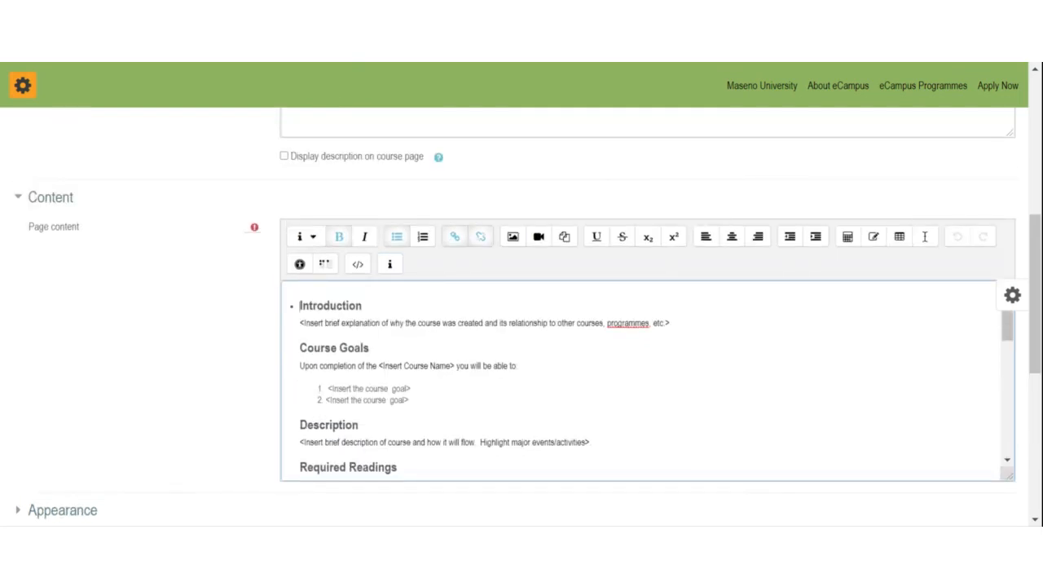
Step: Remove the Introduction heading's bullet and select the Introduction and course goal placeholders
left_click(396, 237)
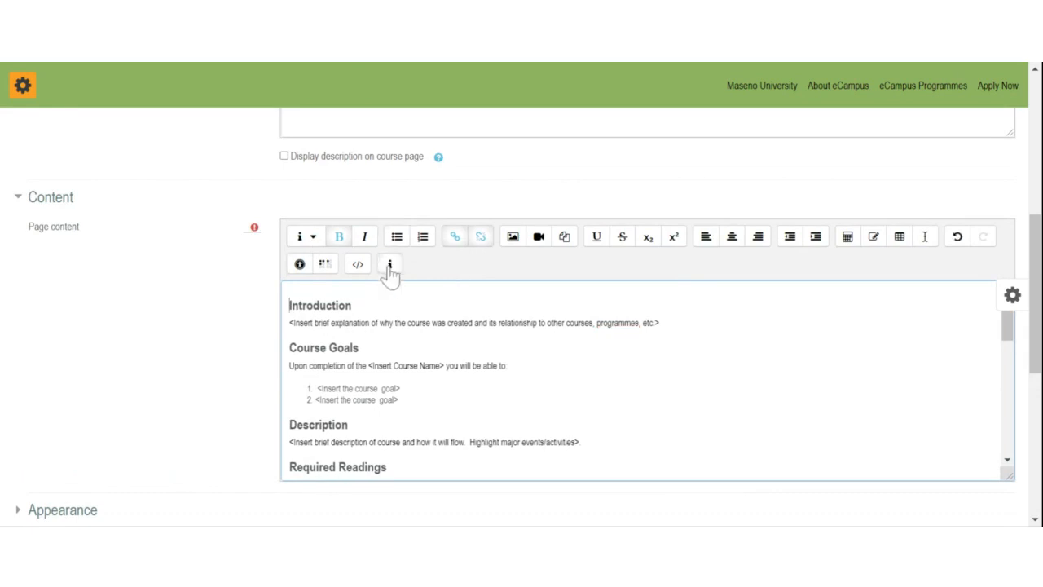
left_click_drag(289, 323, 660, 322)
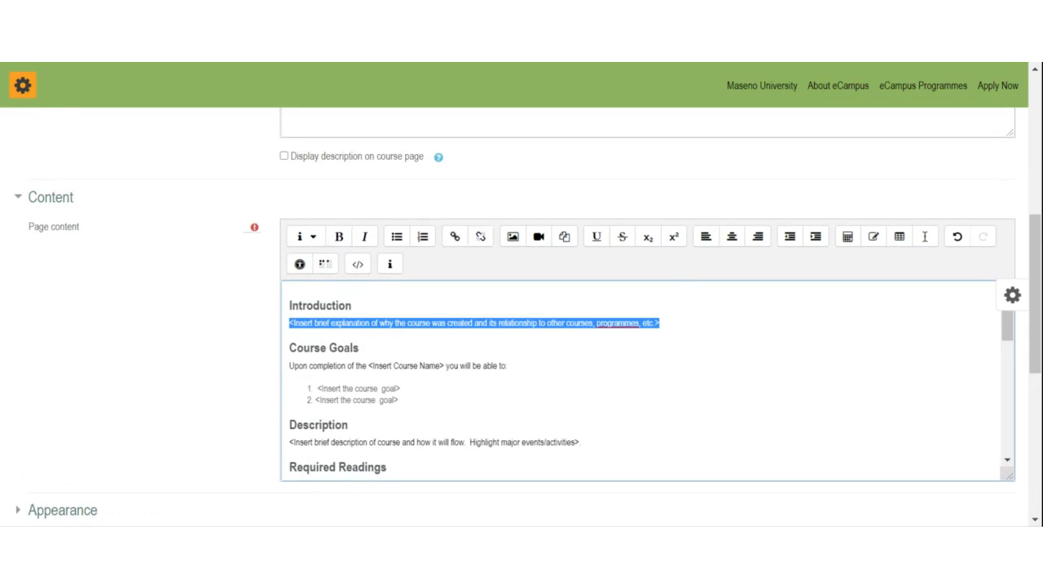
left_click(307, 323)
left_click_drag(290, 323, 360, 348)
left_click(399, 395)
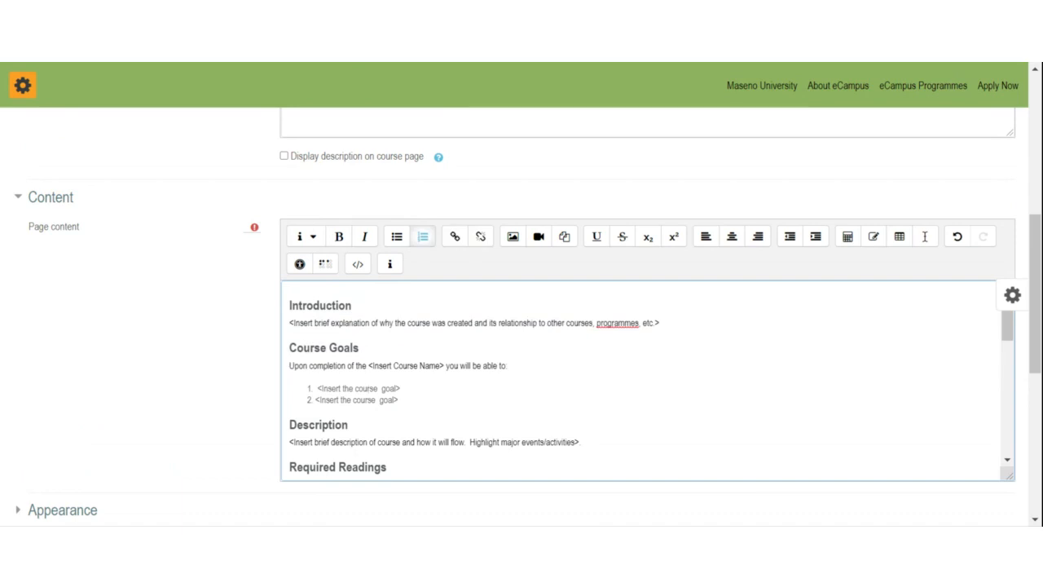
left_click_drag(316, 388, 399, 401)
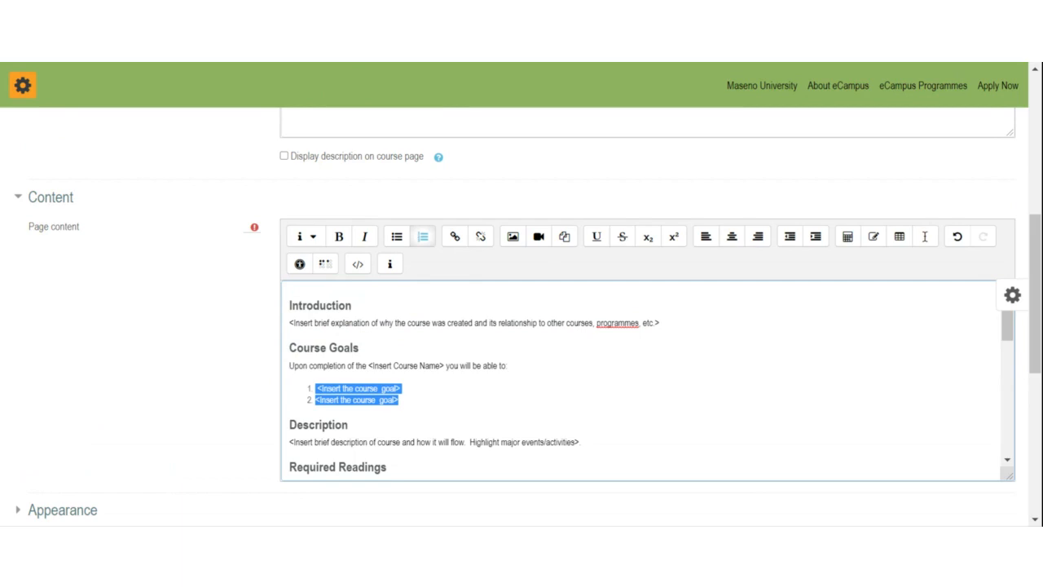
Step: Select the Description, Required Readings and Assignments and Projects placeholder lines in turn
scroll(647, 378, "down", 2)
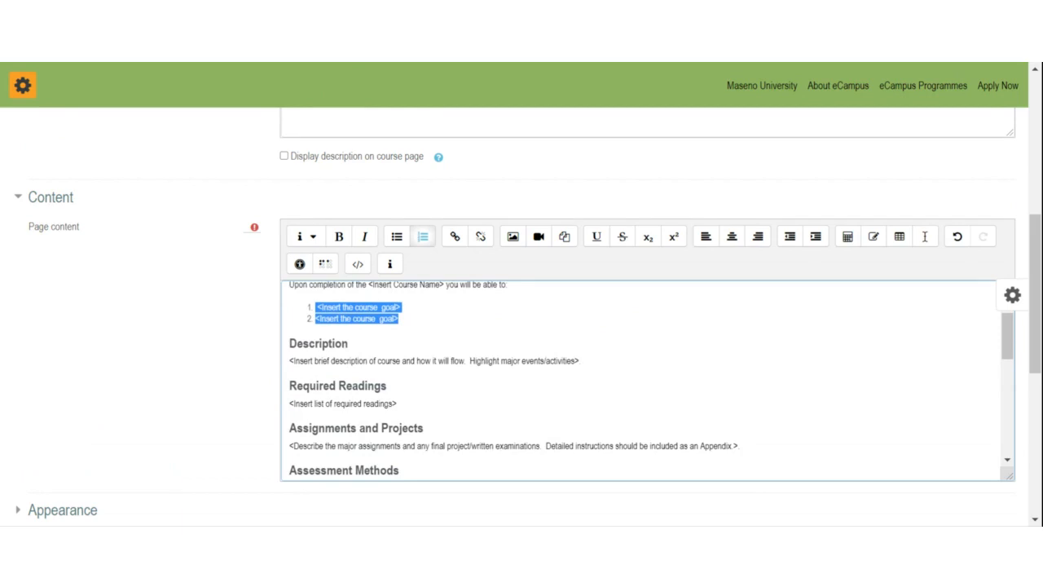
left_click_drag(291, 361, 580, 361)
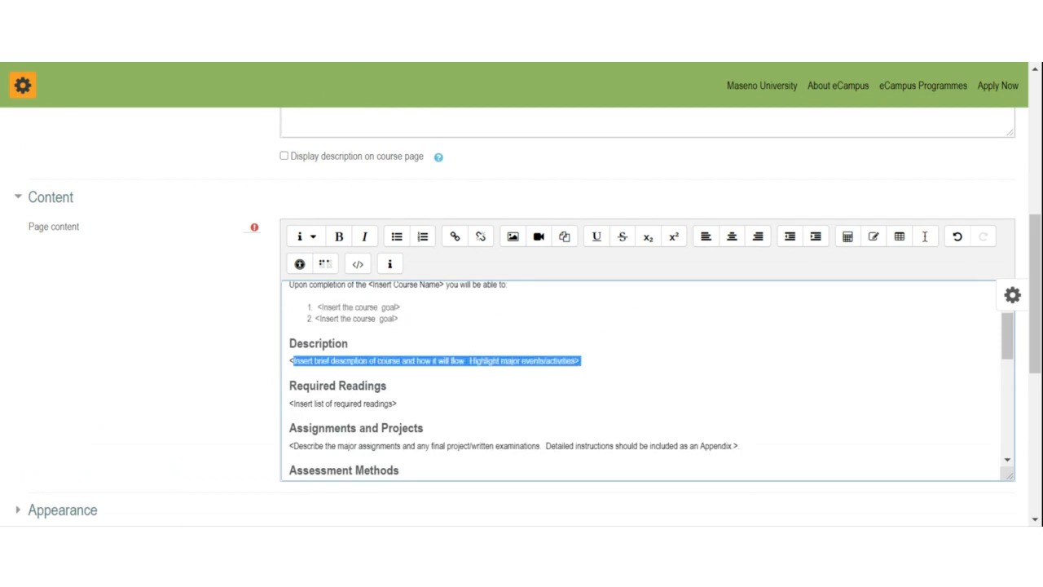
scroll(647, 378, "down", 2)
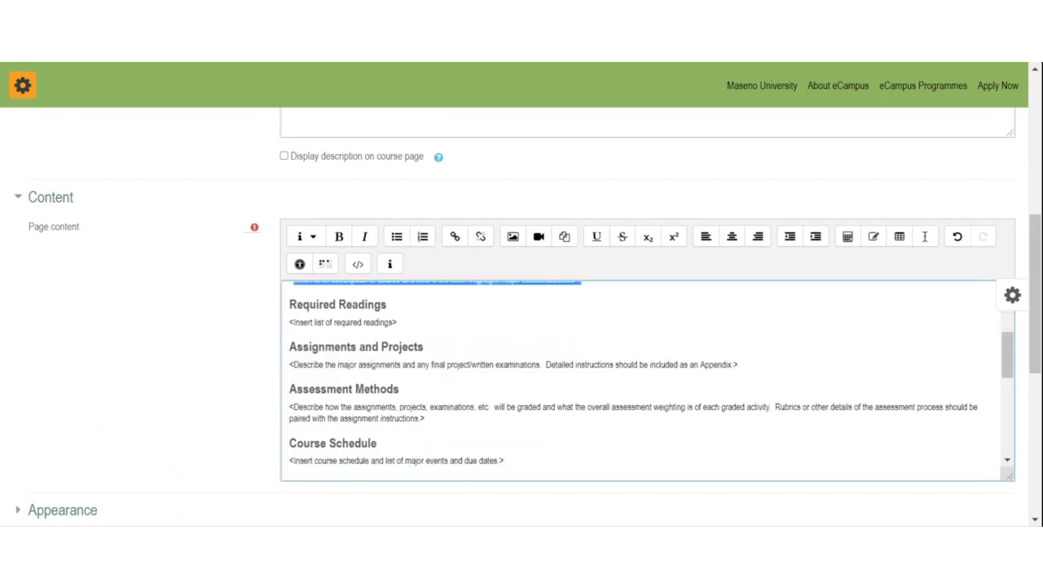
left_click_drag(289, 323, 397, 323)
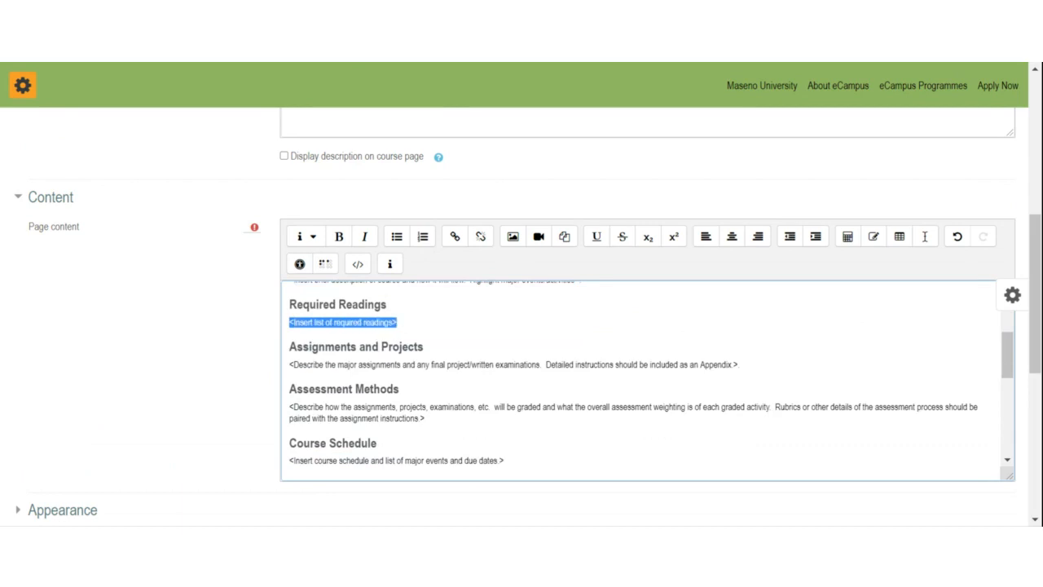
left_click(300, 322)
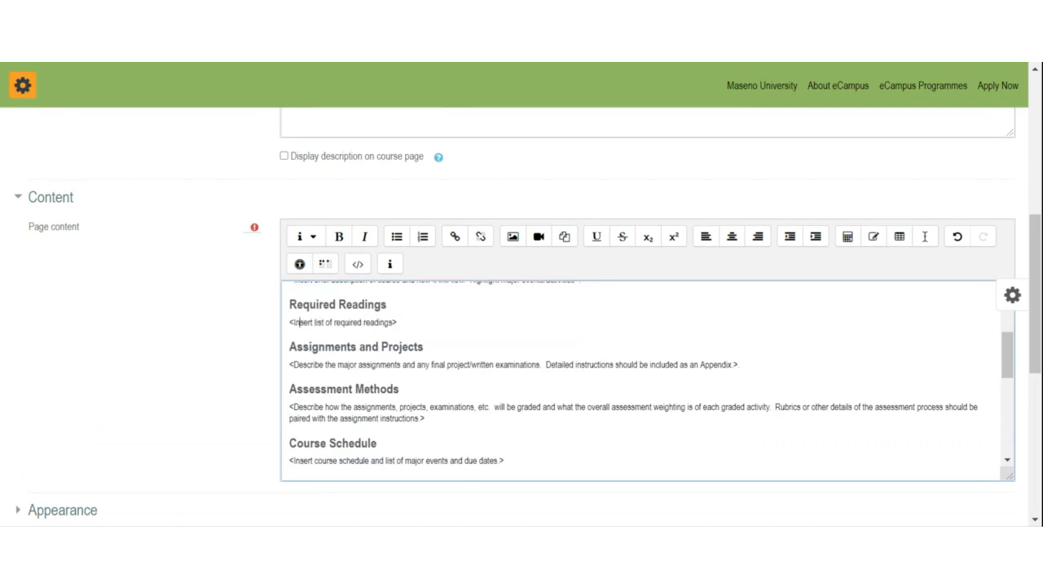
left_click_drag(289, 323, 398, 325)
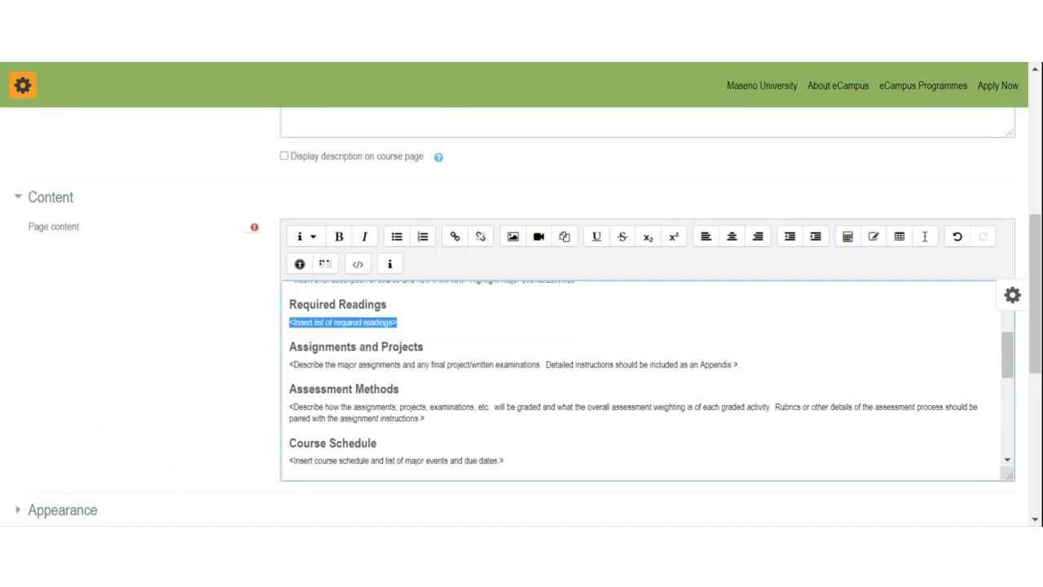
left_click(337, 364)
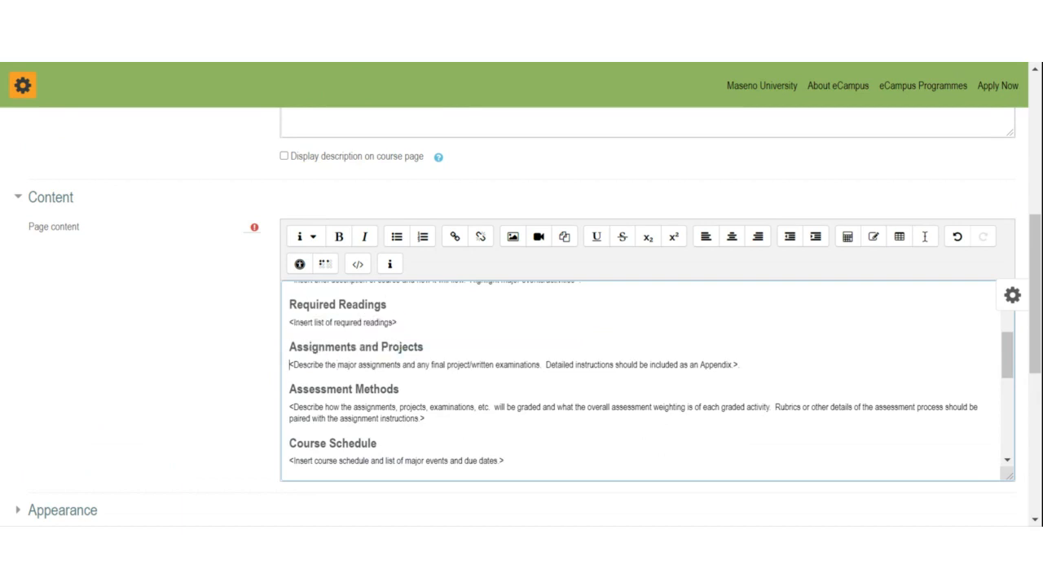
left_click_drag(289, 365, 739, 364)
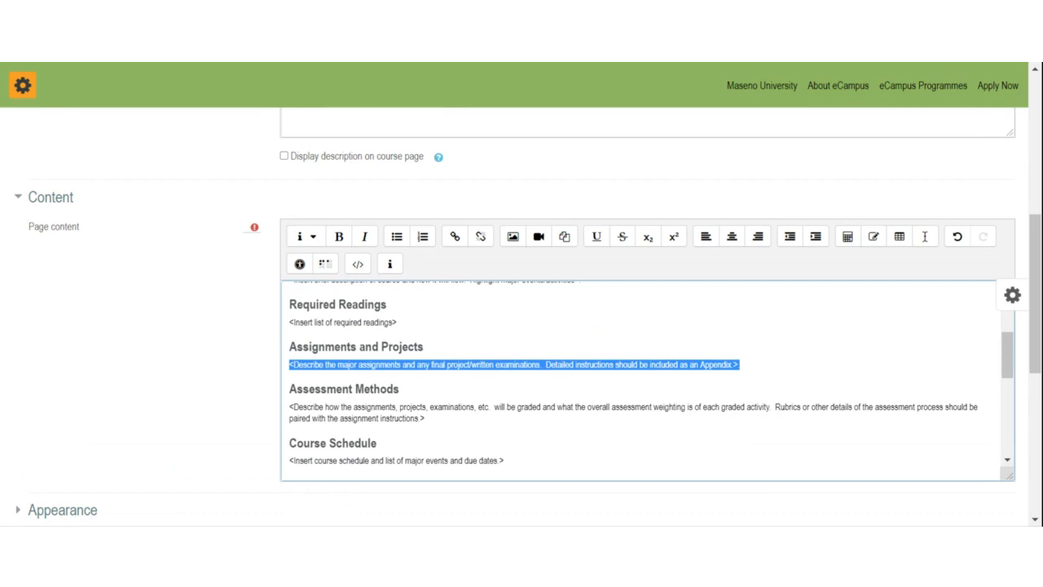
Step: Replace the Assignments and Projects placeholder with 'In this course you will be provided:'
key("BackSpace")
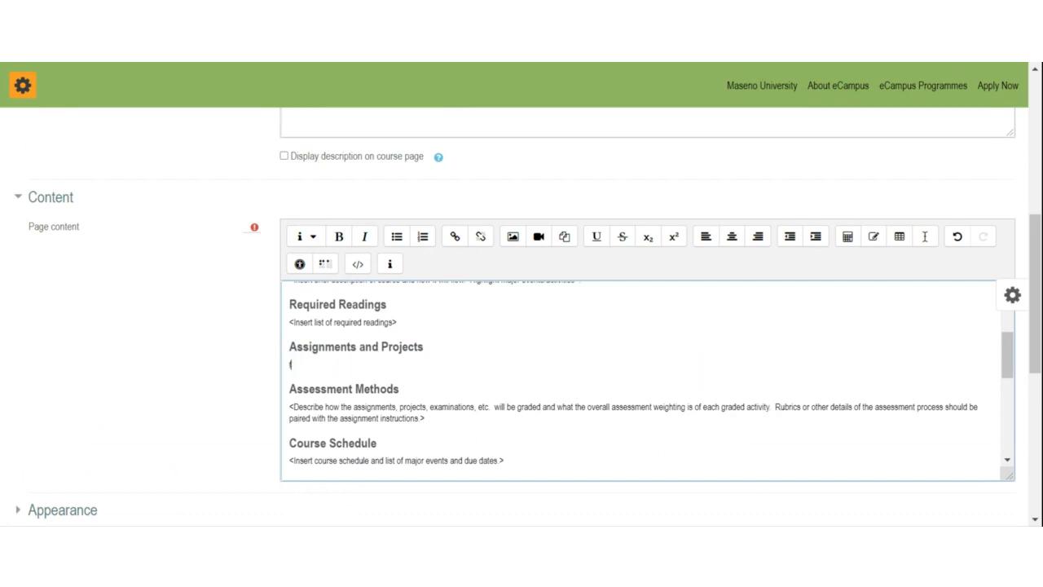
type("iN THIS COURSE")
key("BackSpace")
key("BackSpace")
key("BackSpace")
key("BackSpace")
key("BackSpace")
key("BackSpace")
key("BackSpace")
key("BackSpace")
key("BackSpace")
key("BackSpace")
key("BackSpace")
key("BackSpace")
key("BackSpace")
key("BackSpace")
type("(In this course you will be provided")
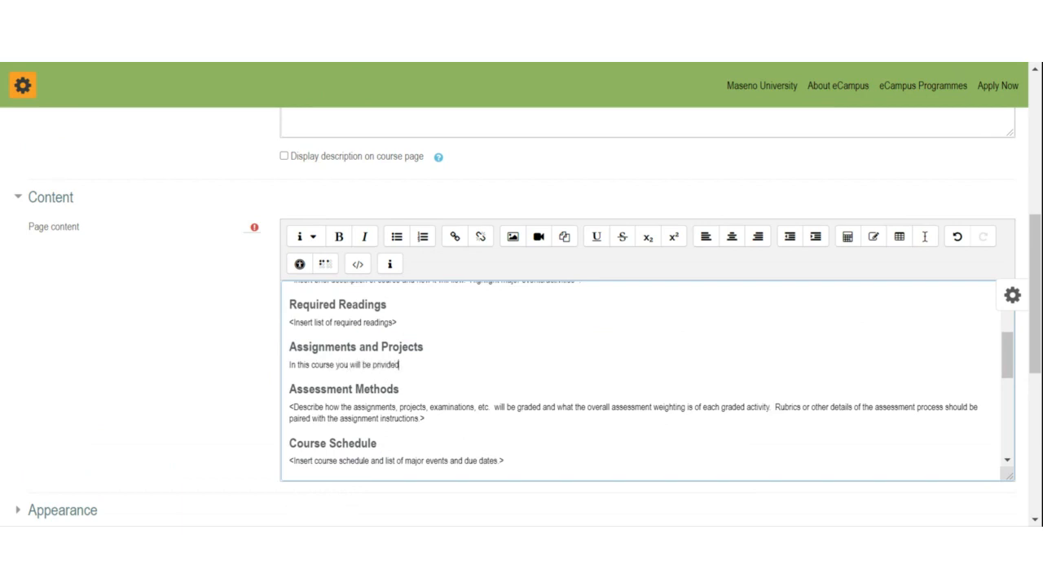
key("BackSpace")
key("BackSpace")
key("BackSpace")
key("BackSpace")
key("BackSpace")
key("BackSpace")
type("ovided")
Step: Add a numbered list below it: 'Self refelction questions' and 'Graded discussions'
key("Return")
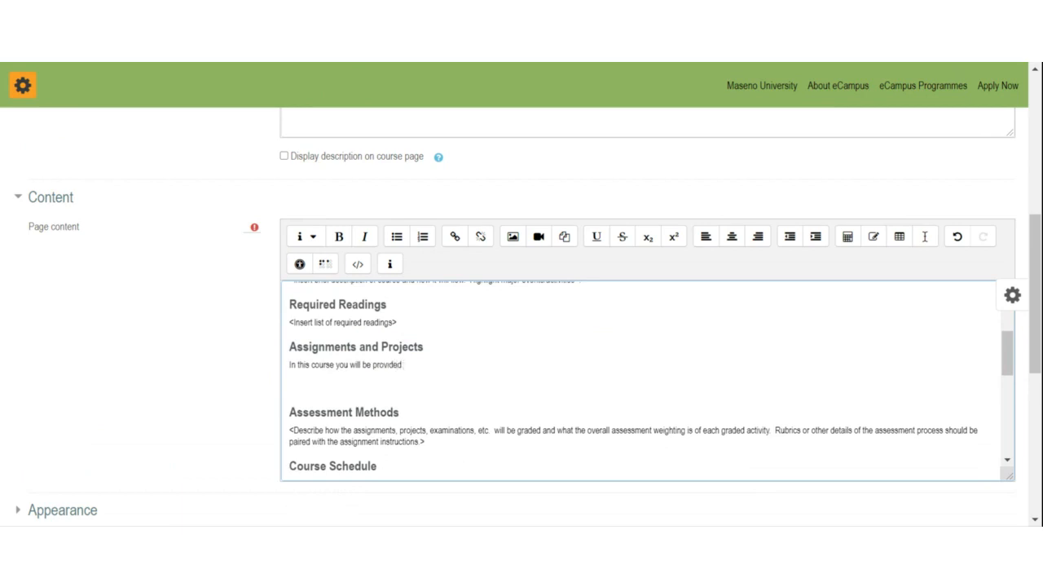
left_click(423, 237)
type("Self refelct")
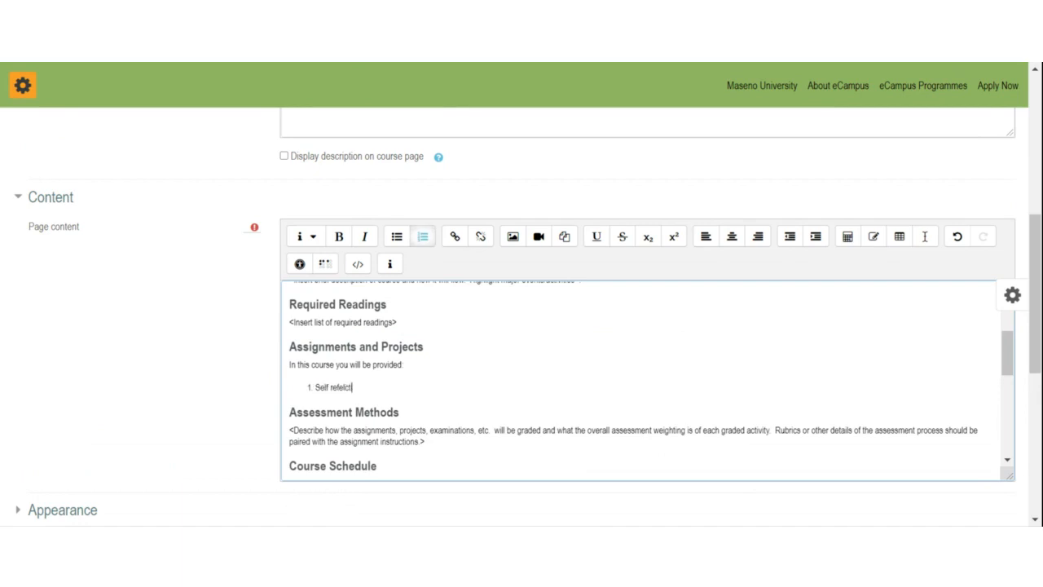
type("ion questions")
key("Return")
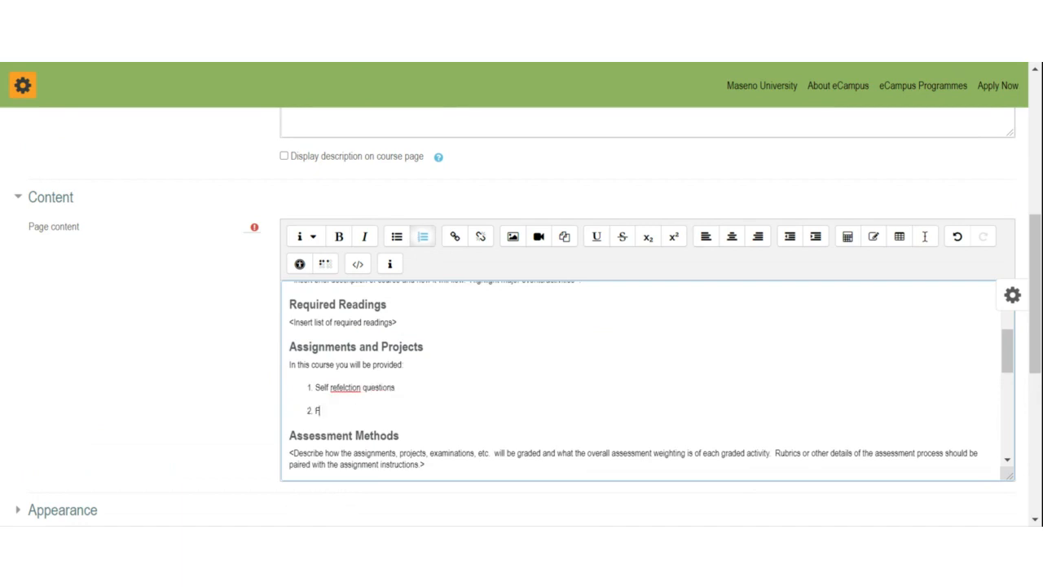
type("Graded discussions")
scroll(644, 379, "up", 2)
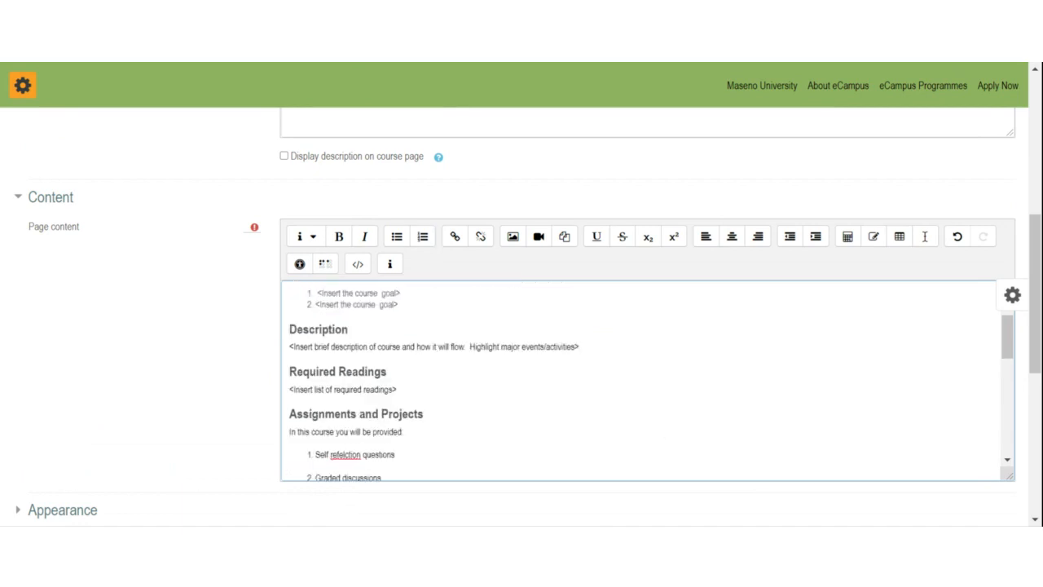
Step: Correct 'refelction' to 'reflection' in the first list item
right_click(344, 469)
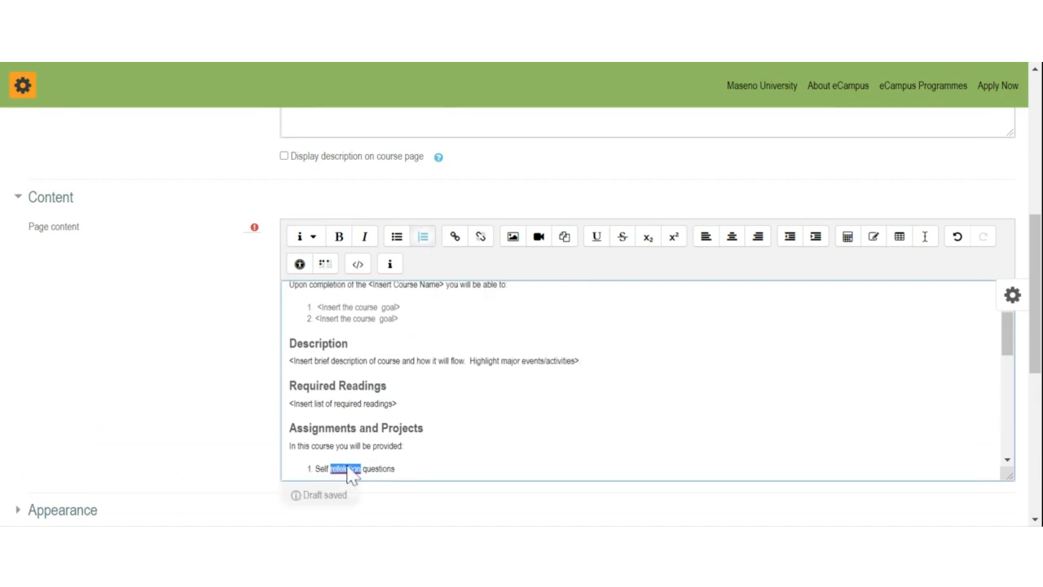
left_click(351, 474)
scroll(351, 473, "down", 2)
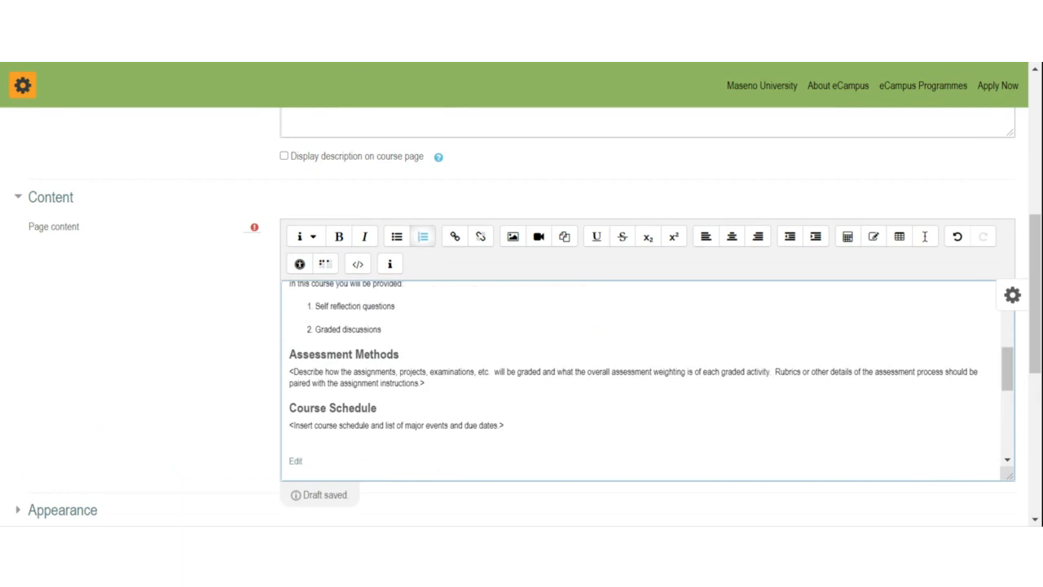
Step: Add an empty third item after 'Graded discussions' and select the Assessment Methods placeholder
left_click_drag(316, 329, 378, 329)
left_click(383, 329)
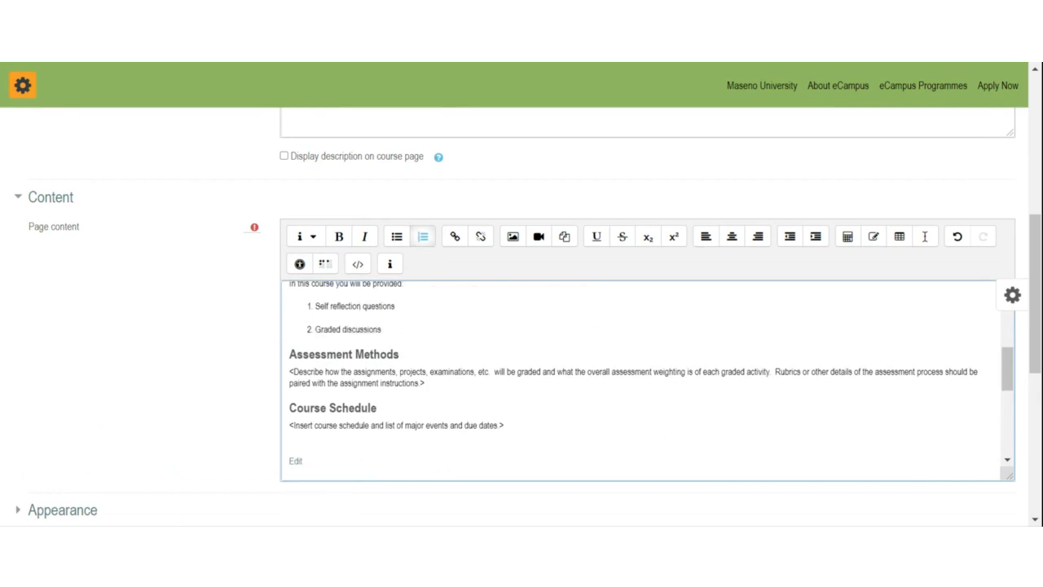
key("Return")
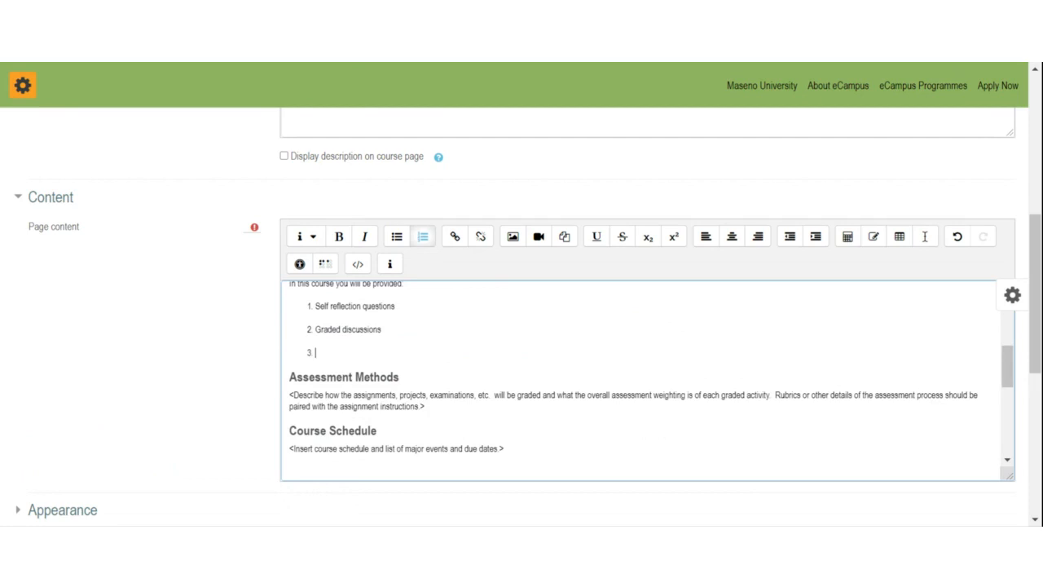
scroll(652, 380, "up", 2)
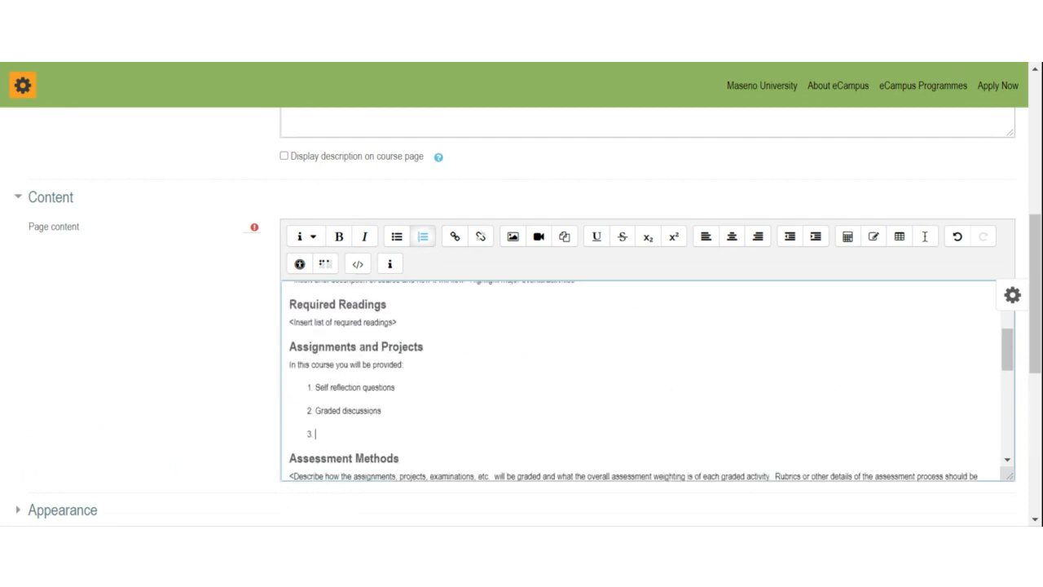
scroll(652, 381, "down", 2)
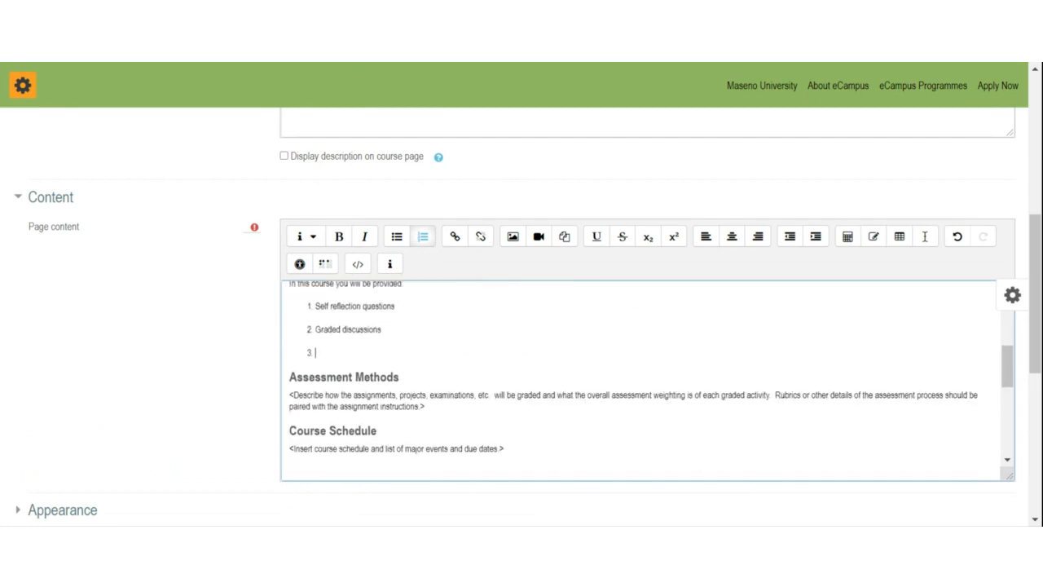
left_click_drag(289, 394, 425, 406)
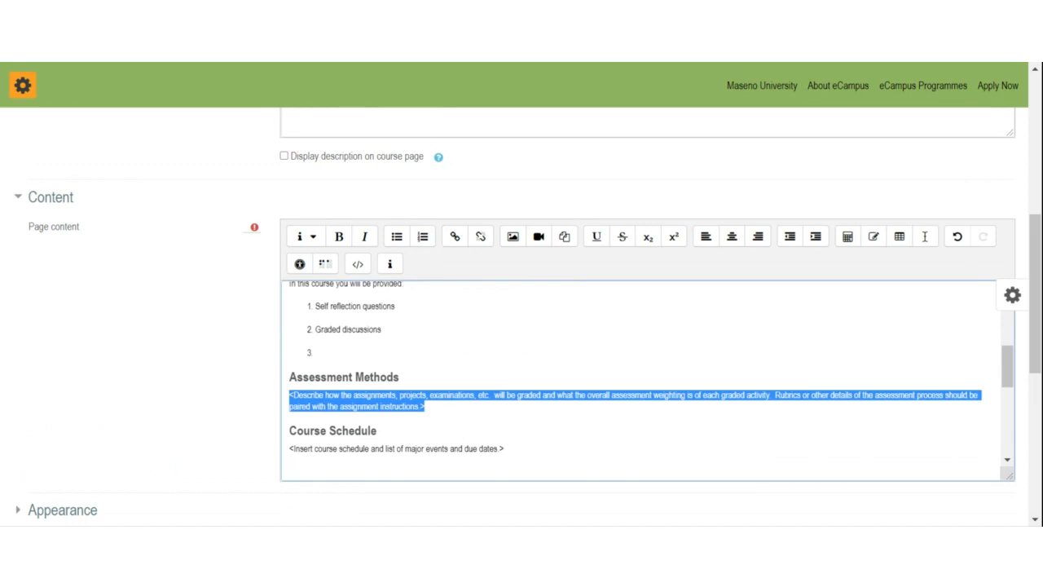
Step: Replace the Assessment Methods placeholder with 'Topic 1:' and 'Topic 2:' lines
key("BackSpace")
type("Top")
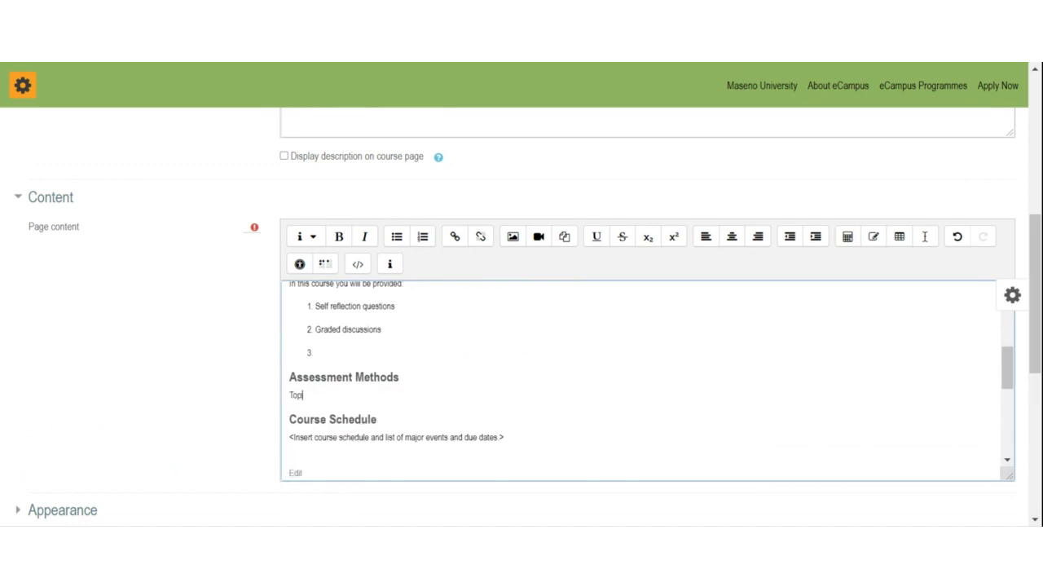
type("ic 1:")
key("Return")
type("Topic 2:")
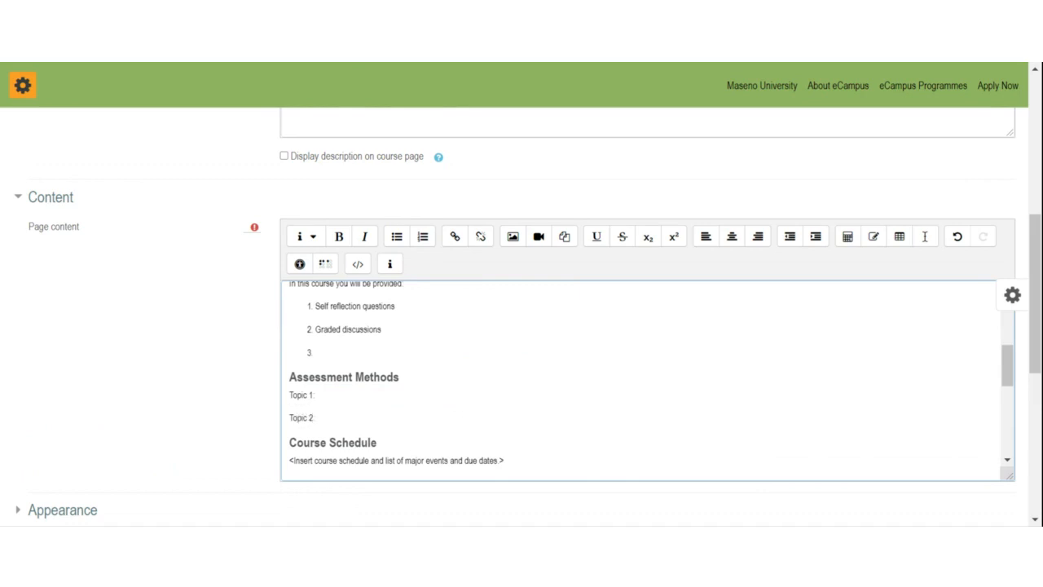
scroll(644, 379, "up", 2)
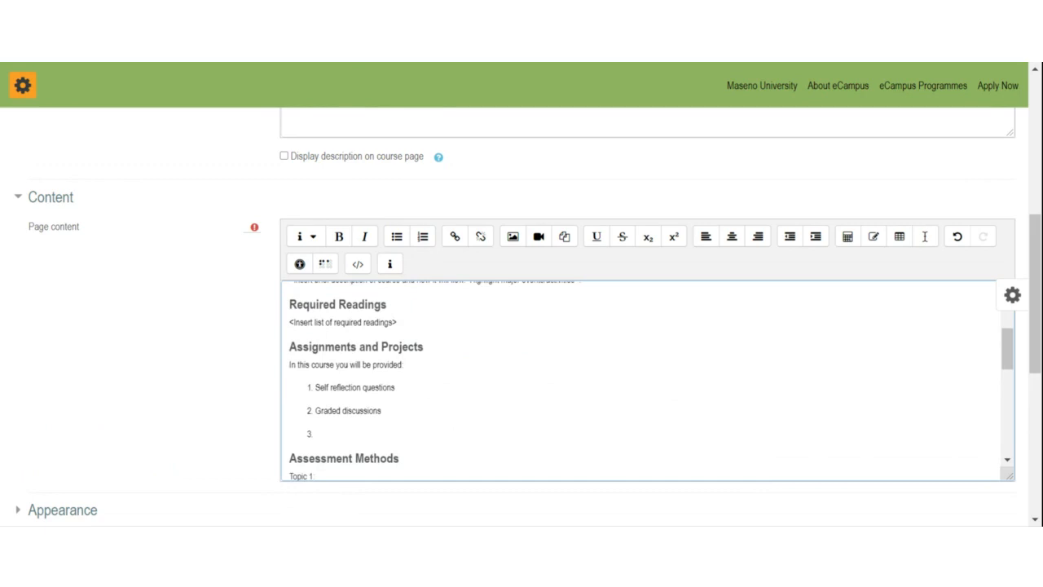
scroll(644, 379, "down", 2)
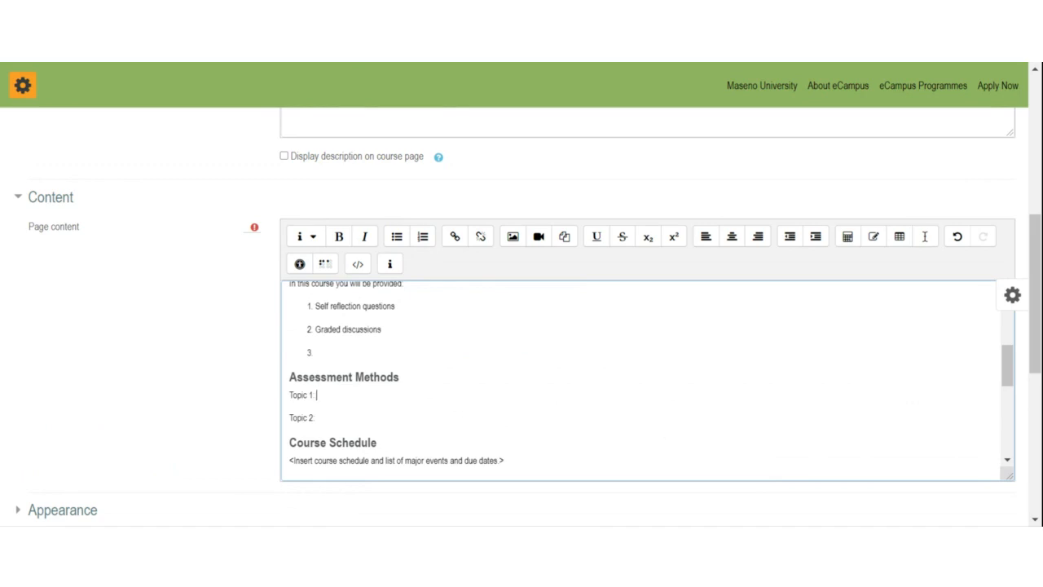
scroll(644, 379, "up", 2)
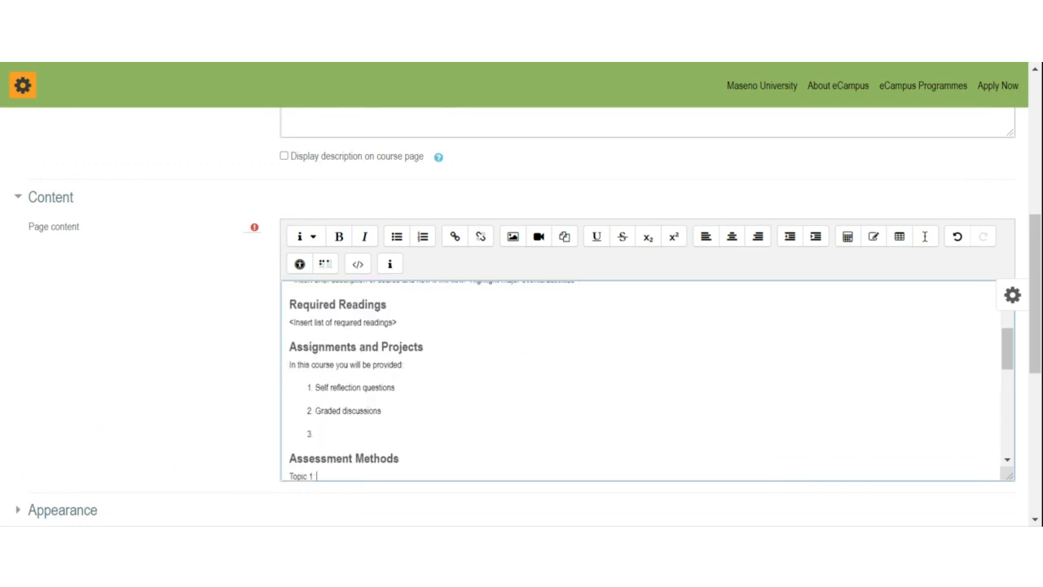
Step: Move the caret from the empty list item past Topic 2 to the line below Edit
left_click(316, 434)
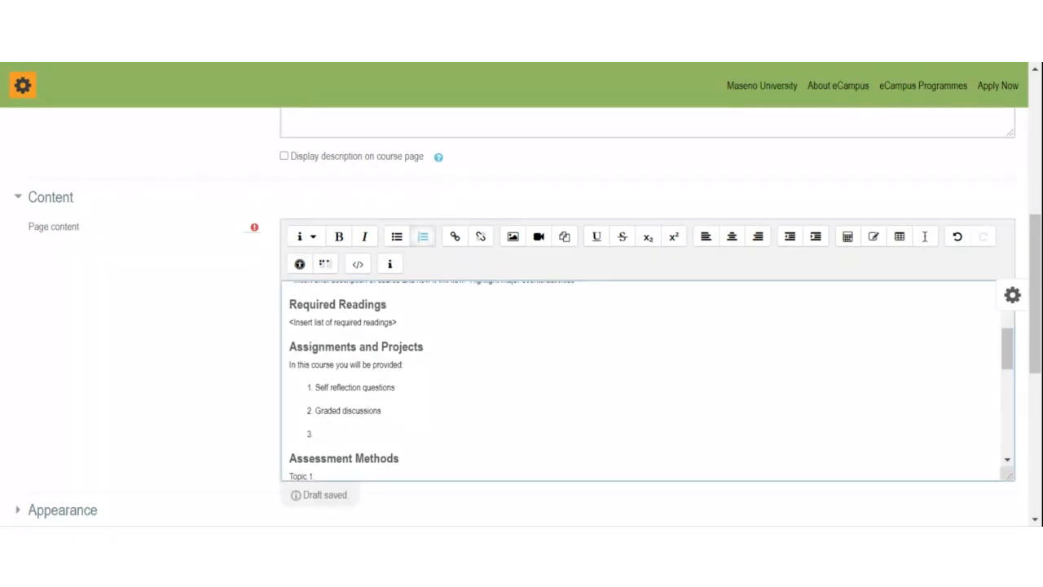
scroll(640, 381, "down", 1)
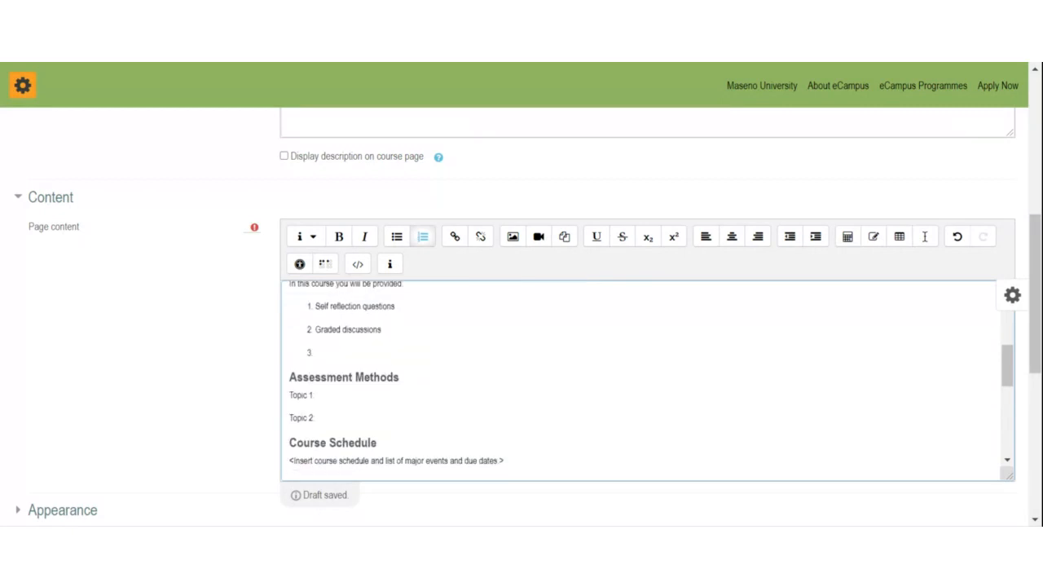
left_click(316, 418)
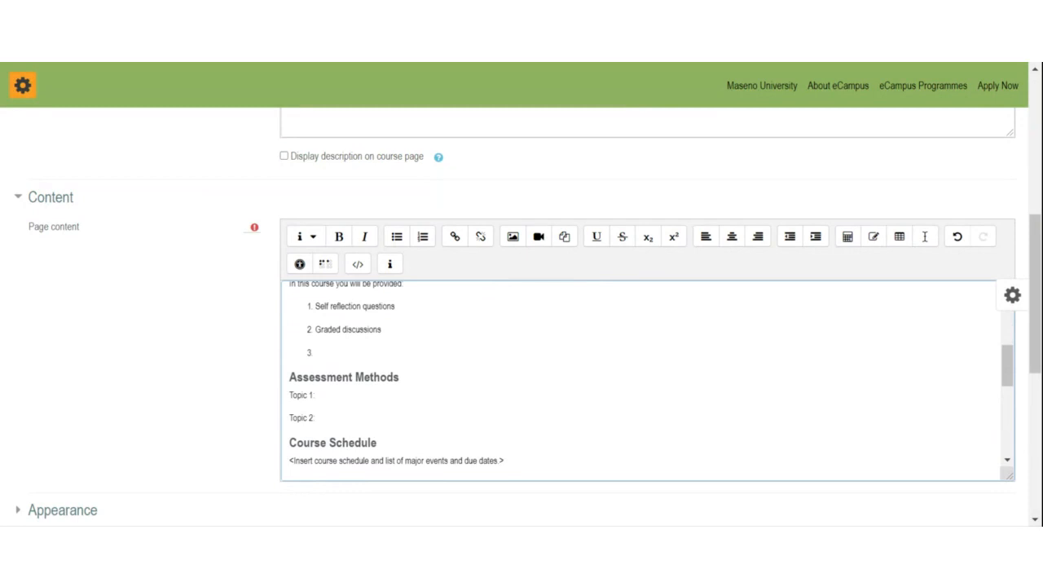
left_click_drag(317, 418, 289, 395)
scroll(293, 400, "up", 2)
scroll(380, 457, "down", 1)
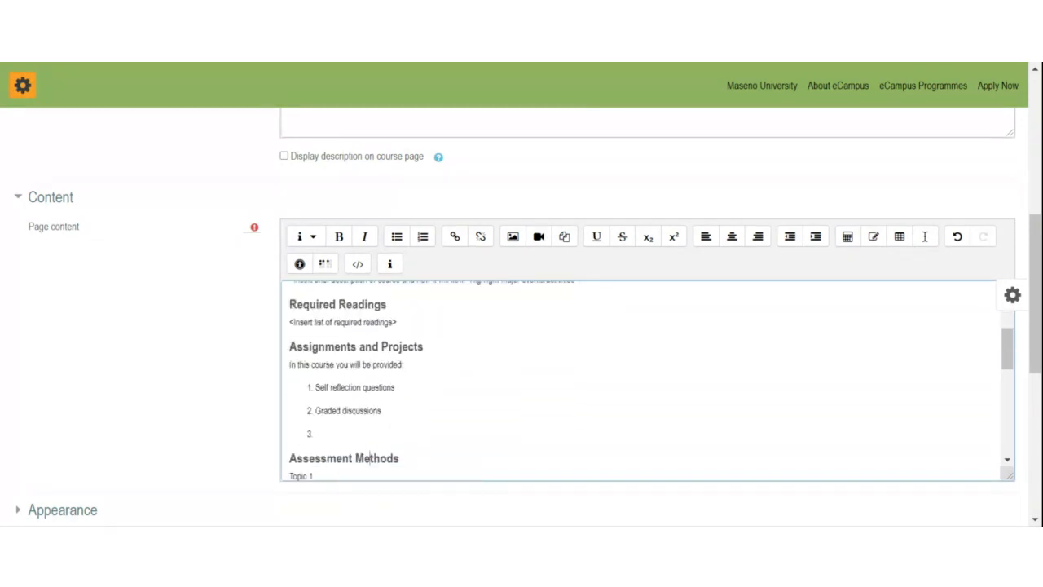
left_click_drag(371, 463, 280, 371)
left_click(356, 388)
scroll(357, 388, "down", 2)
left_click(292, 426)
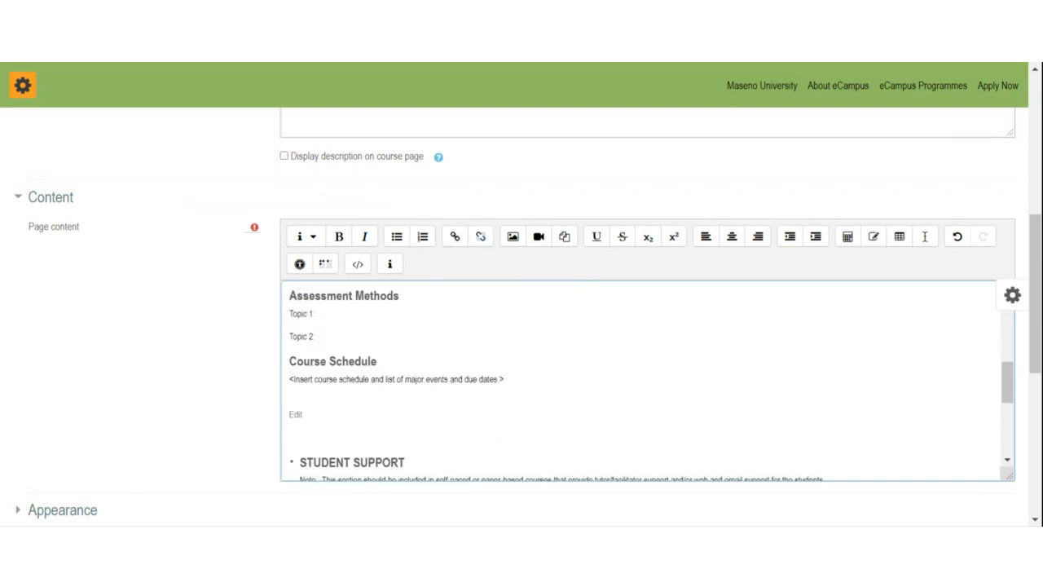
key("alt+Tab")
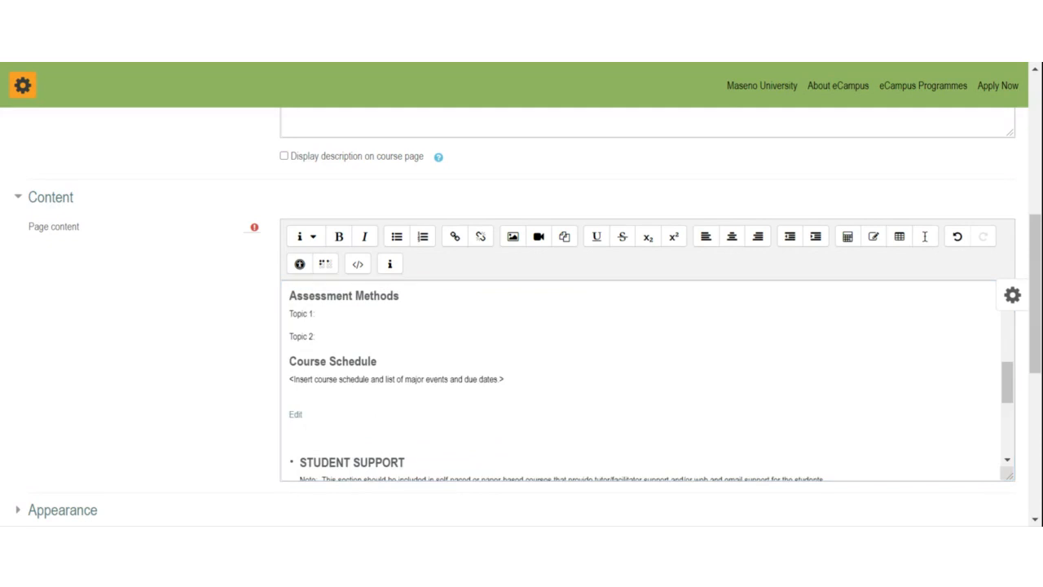
key("alt+Tab")
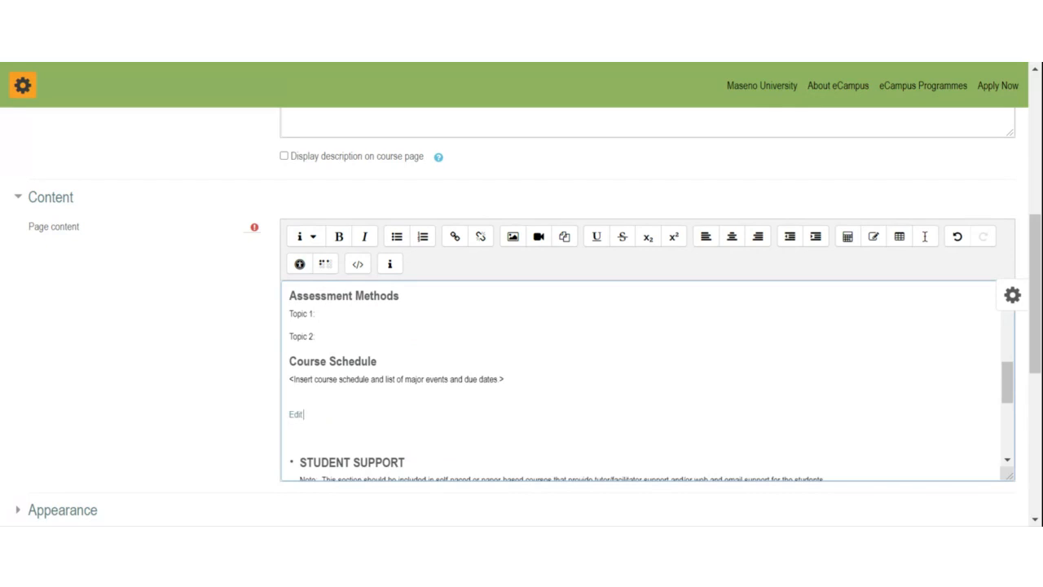
Step: Delete the Course Schedule placeholder line so only 'Edit' remains, then revisit the Topic lines
left_click_drag(289, 379, 504, 380)
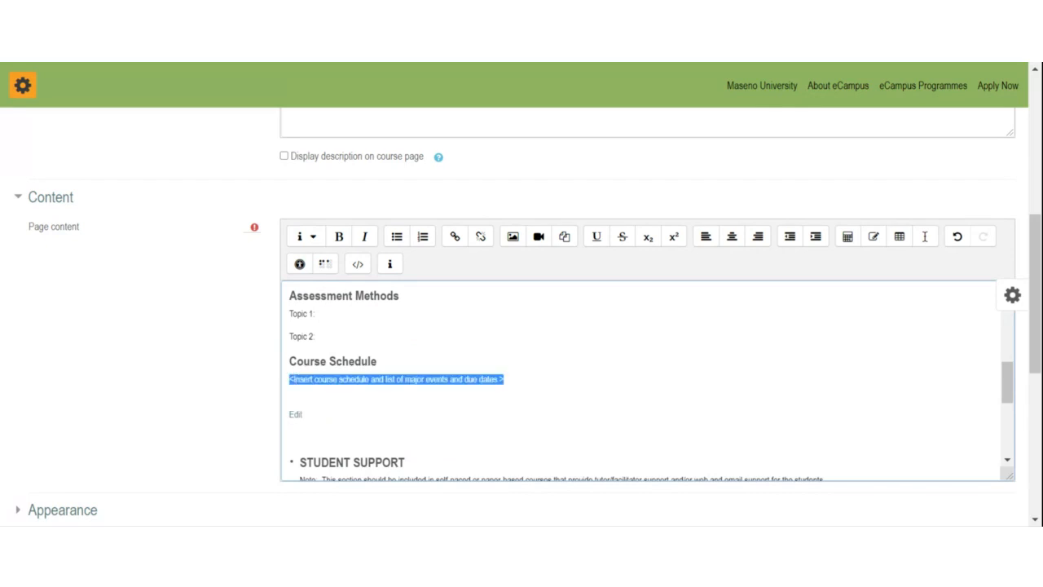
key("BackSpace")
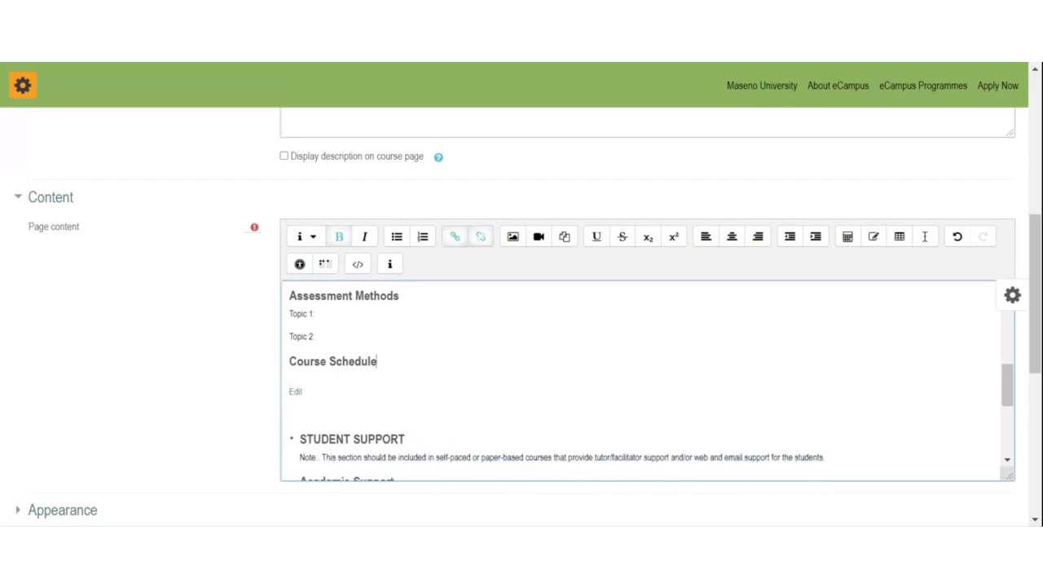
double_click(296, 392)
left_click_drag(304, 393, 274, 388)
left_click(270, 388)
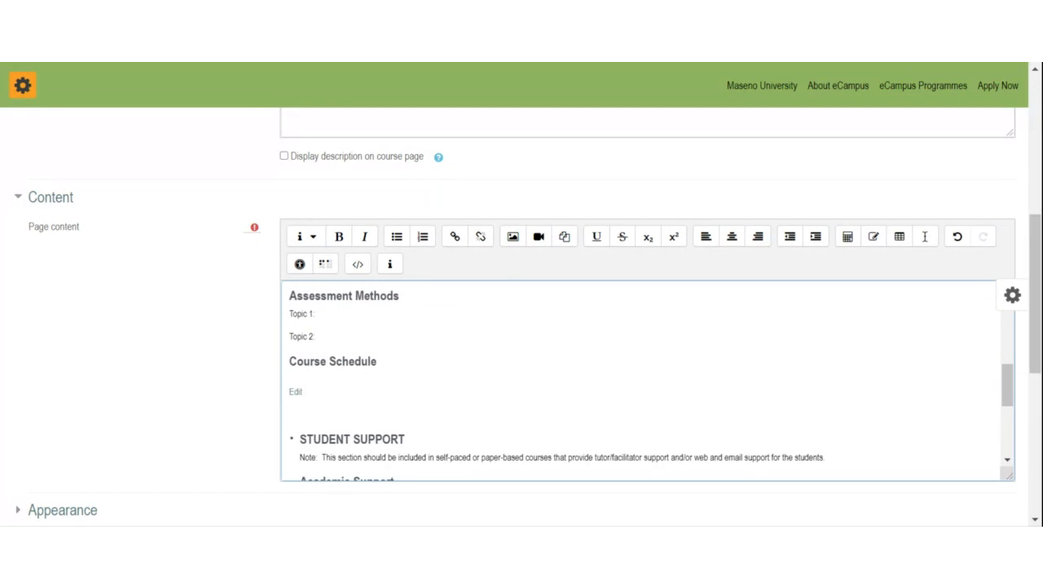
left_click_drag(317, 336, 288, 315)
left_click(292, 403)
left_click(290, 403)
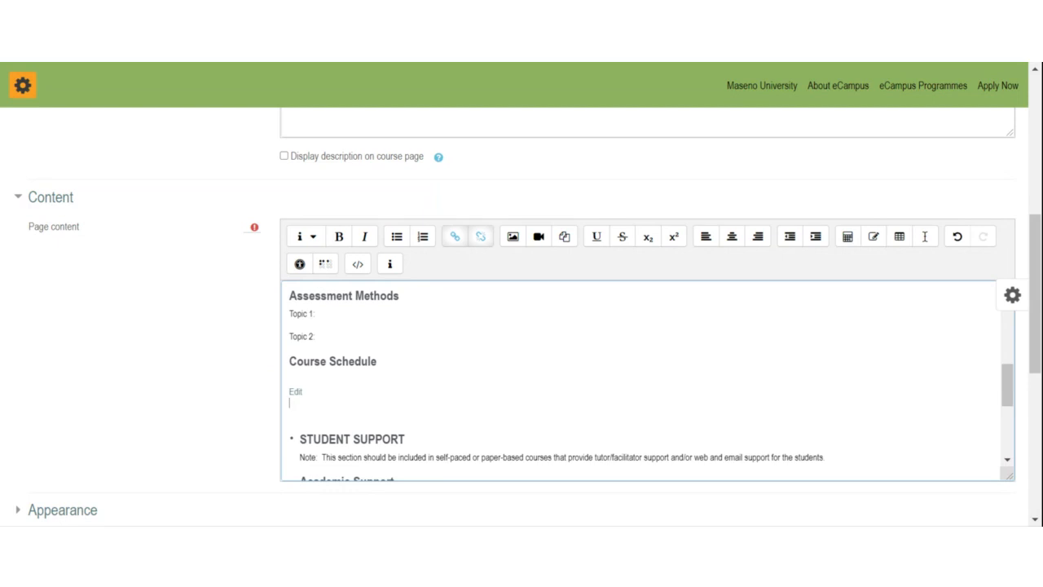
Step: Remove the empty line under Course Schedule and select the Technical Support paragraph
scroll(648, 380, "down", 1)
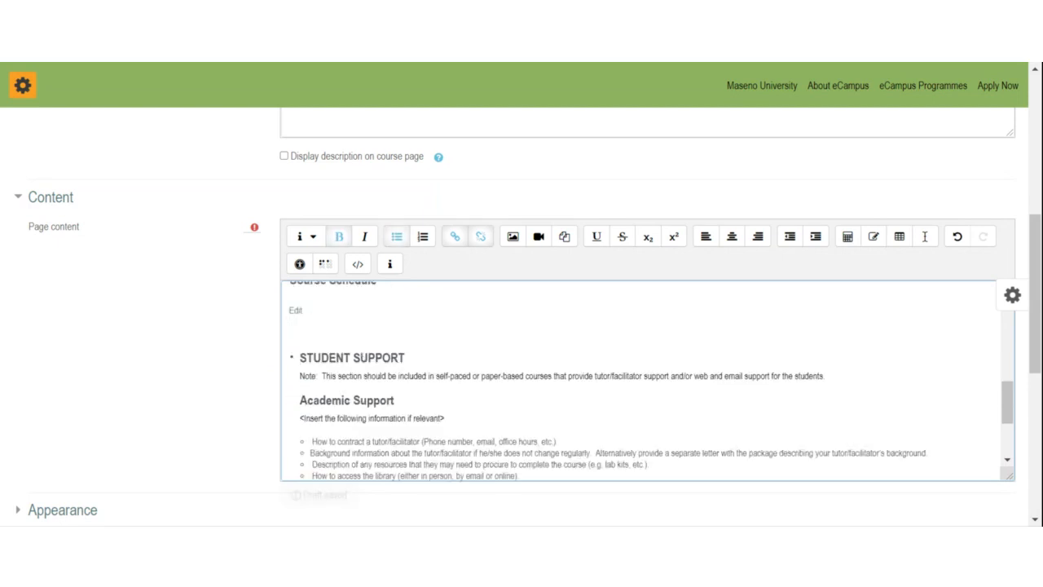
key("Delete")
scroll(648, 380, "down", 1)
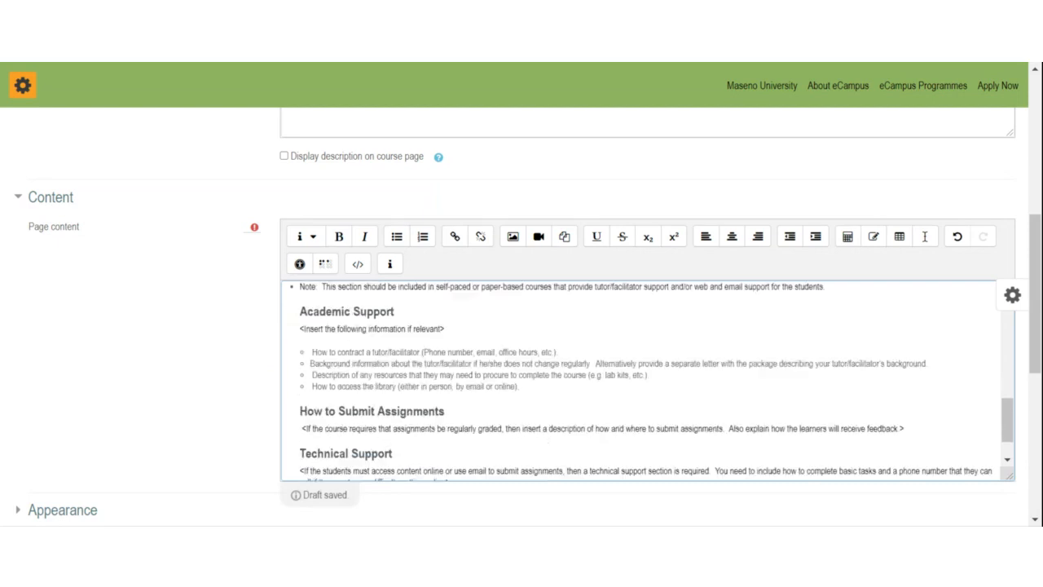
scroll(648, 380, "down", 1)
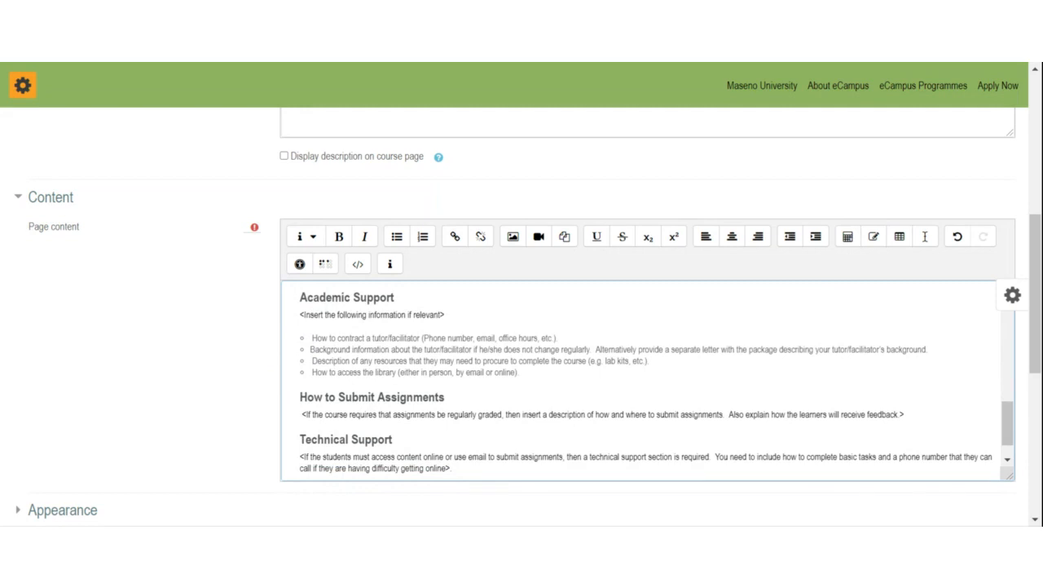
scroll(648, 378, "down", 1)
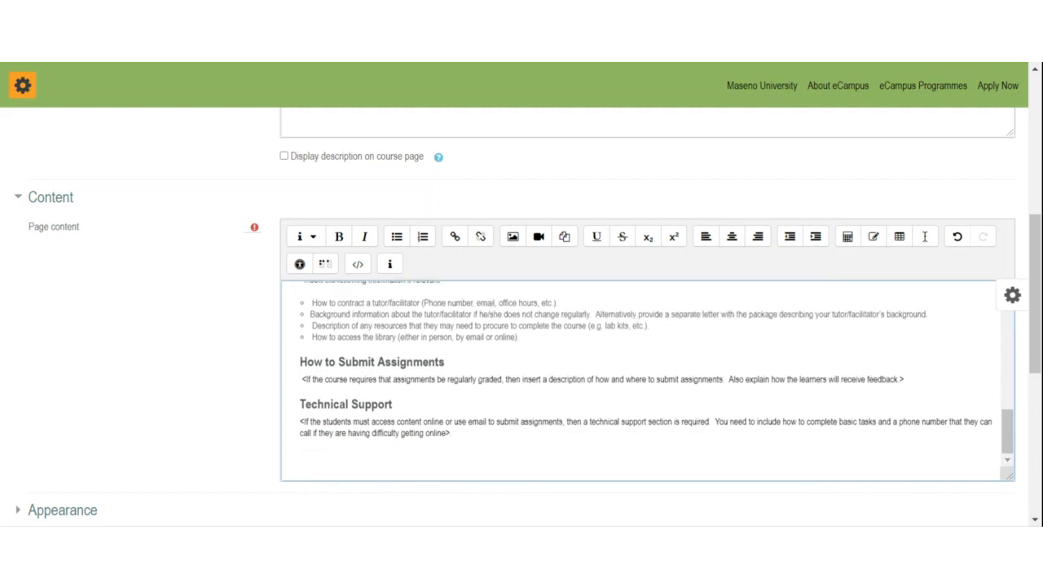
left_click_drag(300, 422, 452, 433)
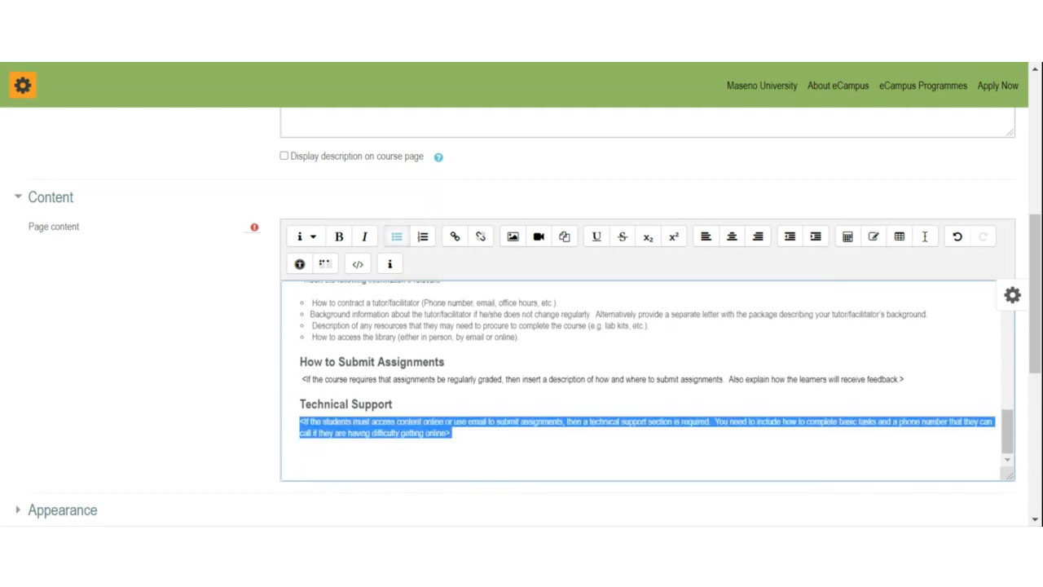
left_click(402, 433)
left_click_drag(300, 422, 452, 433)
Step: Delete the How to Submit Assignments heading and paragraph, then undo the deletion
left_click_drag(300, 362, 905, 379)
key("BackSpace")
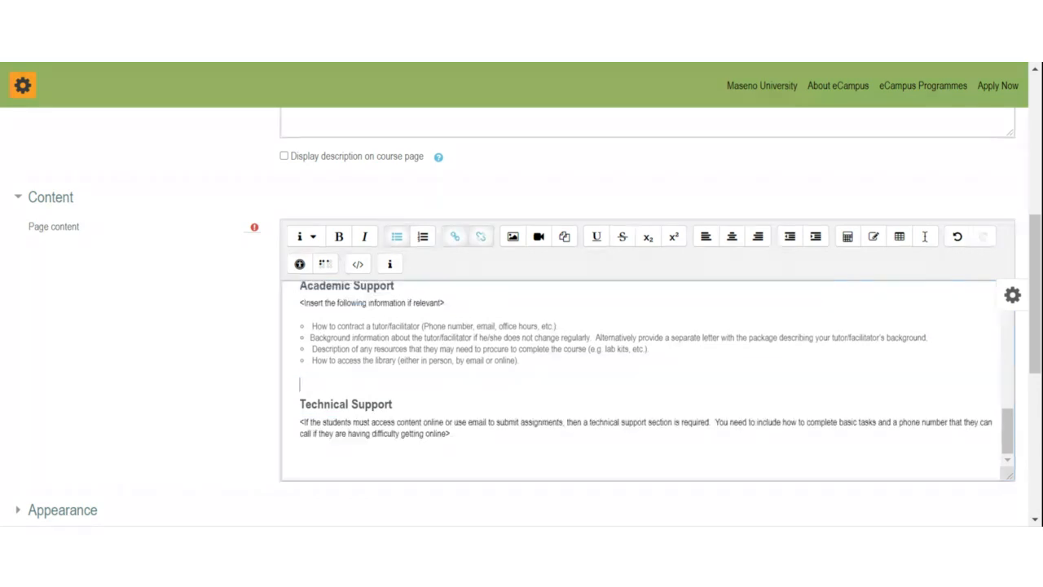
scroll(644, 379, "up", 5)
scroll(643, 379, "up", 2)
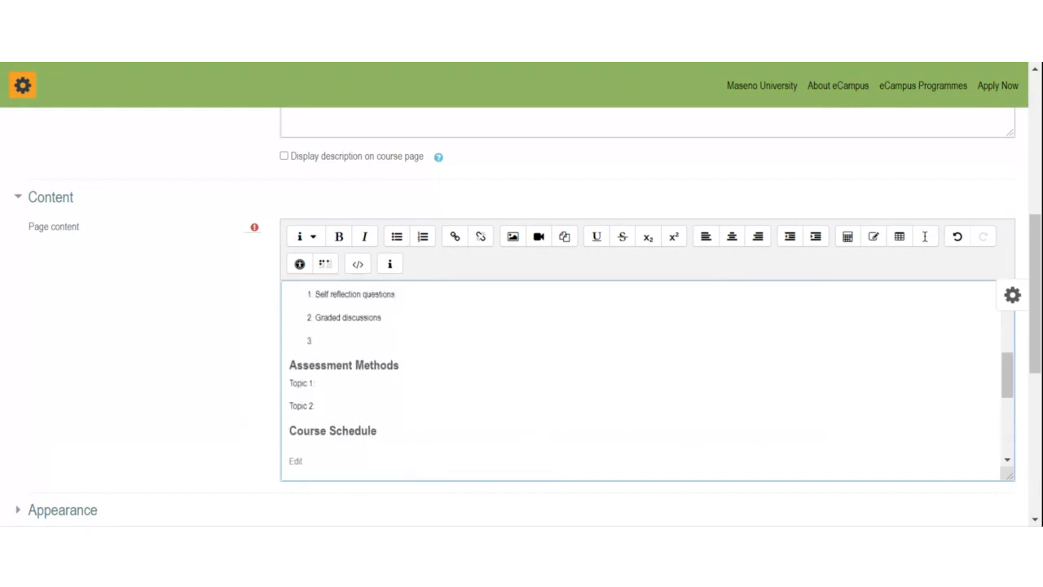
key("ctrl+z")
key("ctrl+z")
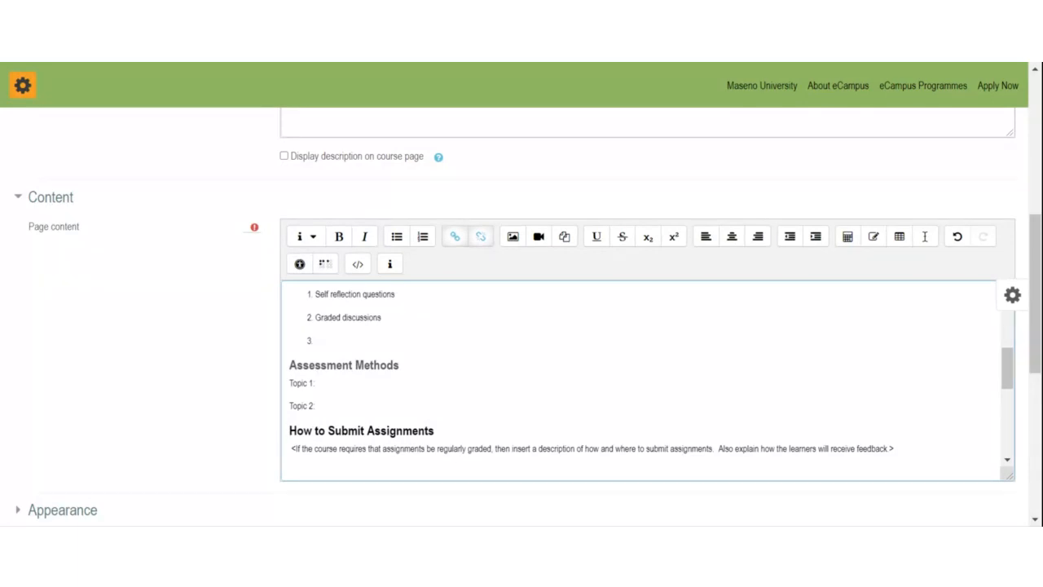
scroll(648, 383, "down", 2)
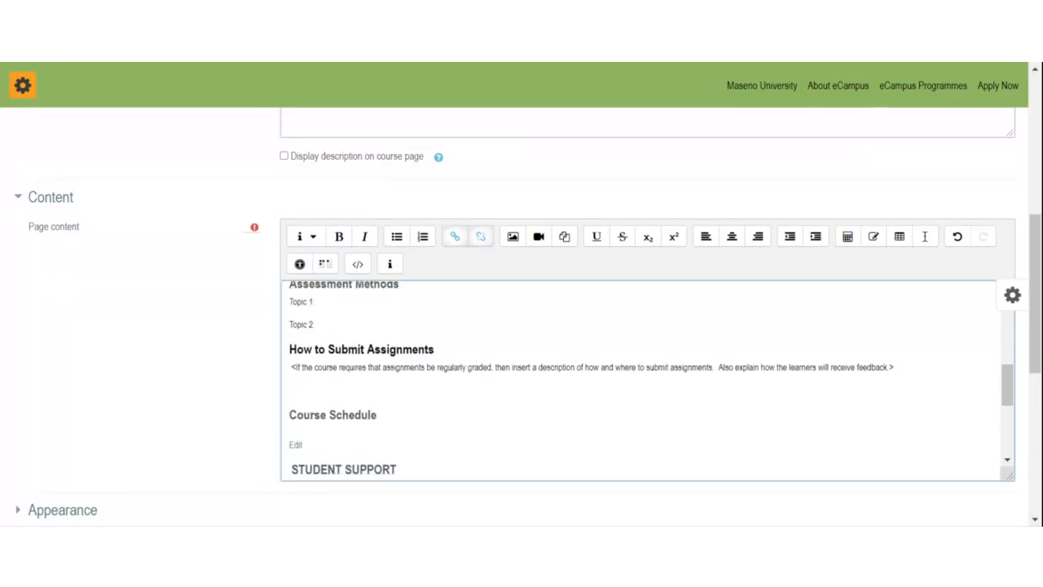
scroll(648, 380, "down", 5)
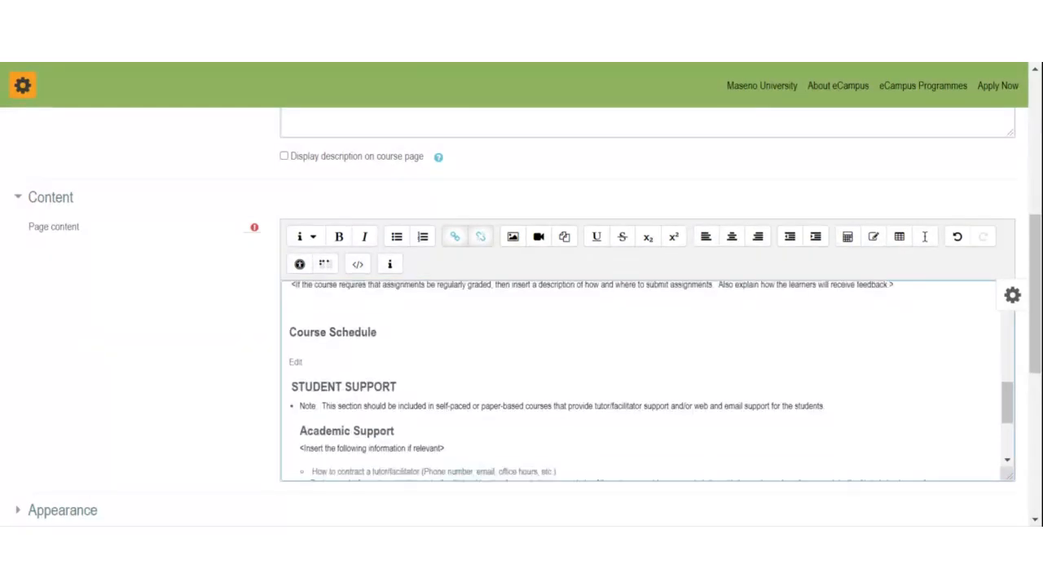
scroll(648, 380, "up", 10)
scroll(648, 381, "down", 3)
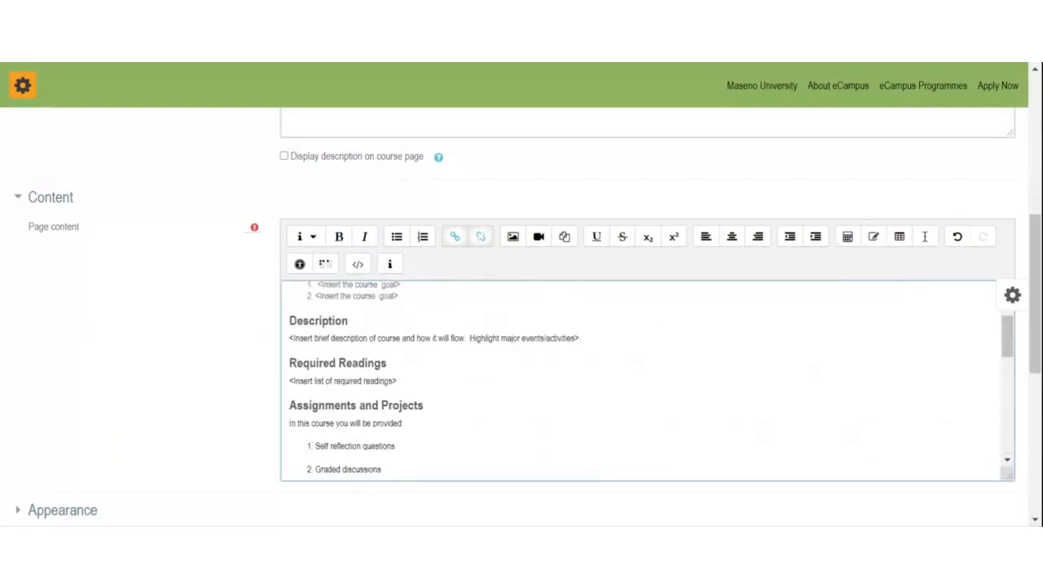
scroll(513, 377, "down", 14)
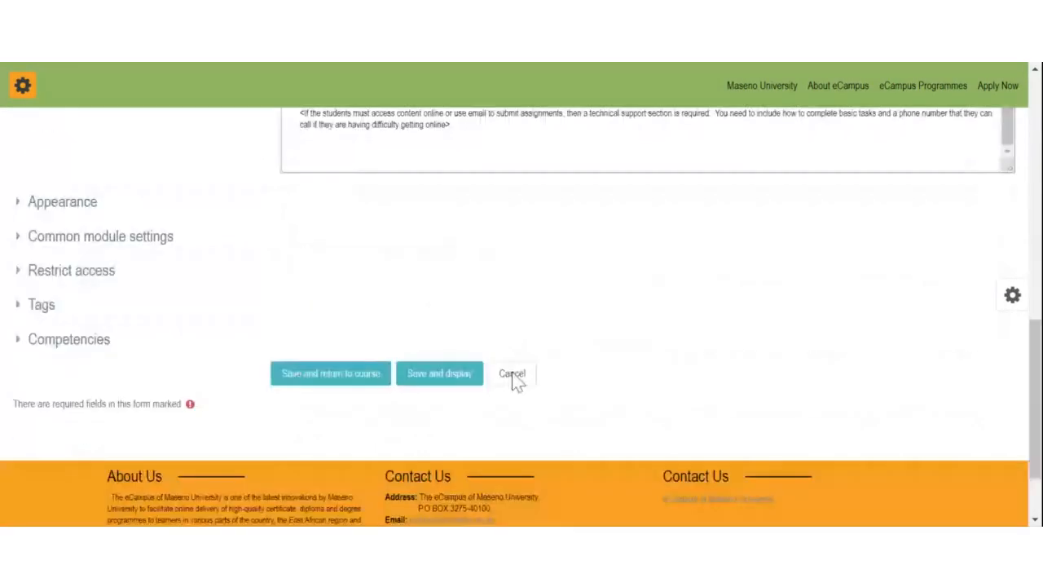
Step: Save the Course Information page and open the General section's summary for editing
left_click(331, 357)
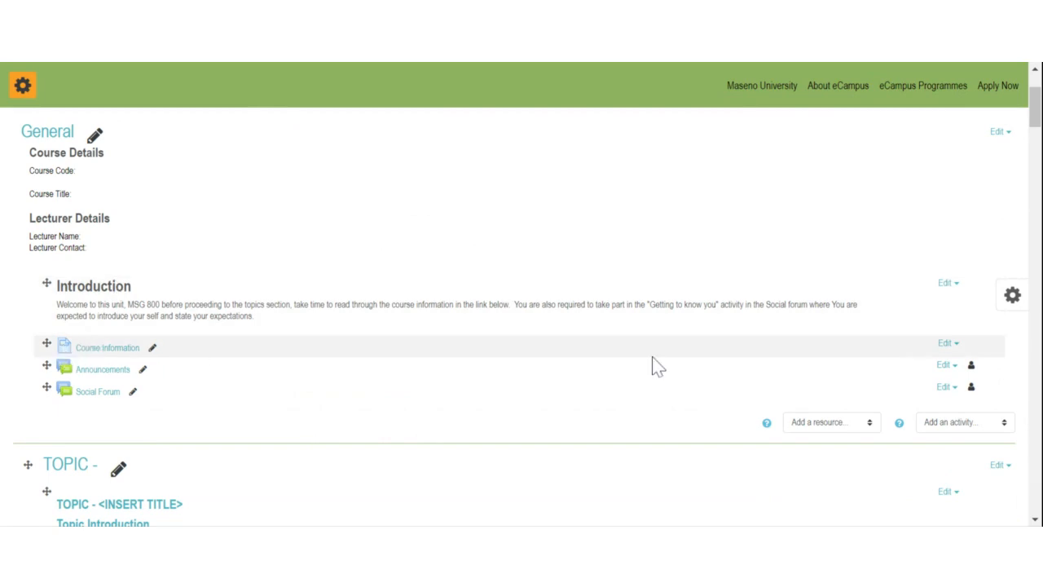
scroll(690, 302, "down", 3)
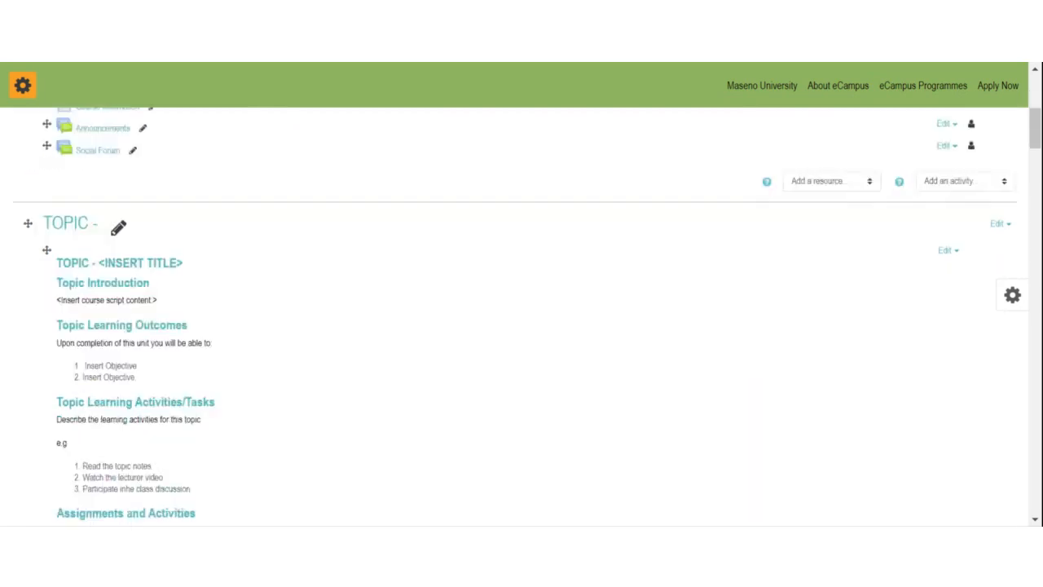
scroll(234, 346, "up", 1)
scroll(241, 344, "up", 3)
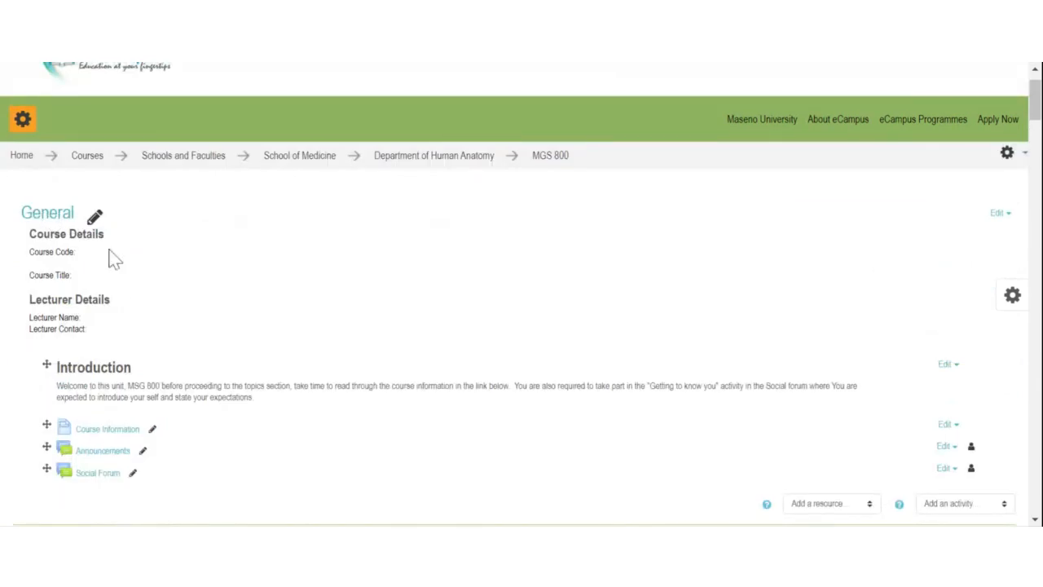
left_click(998, 212)
Step: Enter course code MGS 800 and course title Surgical Anatomy in the General section summary
left_click(962, 236)
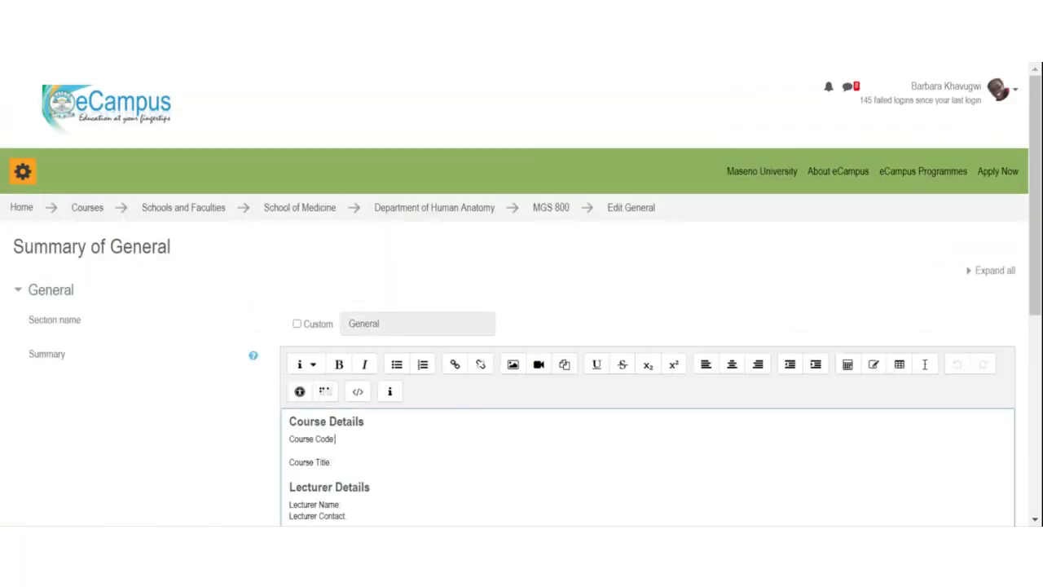
type("Mgs")
key("BackSpace")
key("BackSpace")
key("BackSpace")
type("GS 800")
key("Down")
key("Down")
key("Up")
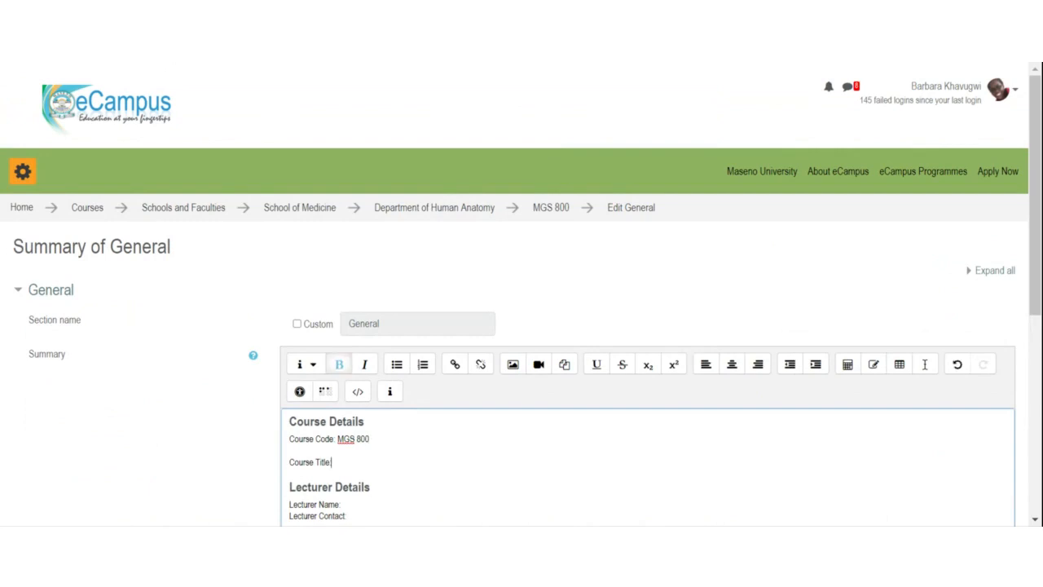
type("S")
key("BackSpace")
type("Surgical")
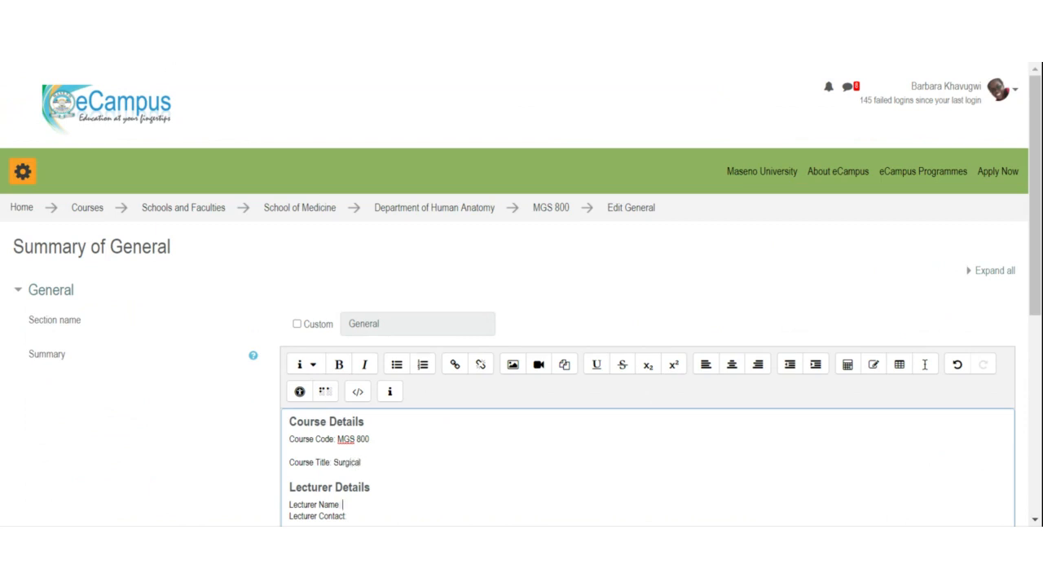
type("Dr")
type(" Anatom")
type("y")
Step: Complete the lecturer's name, phone number and e-mail, then save the General section
scroll(521, 326, "down", 1)
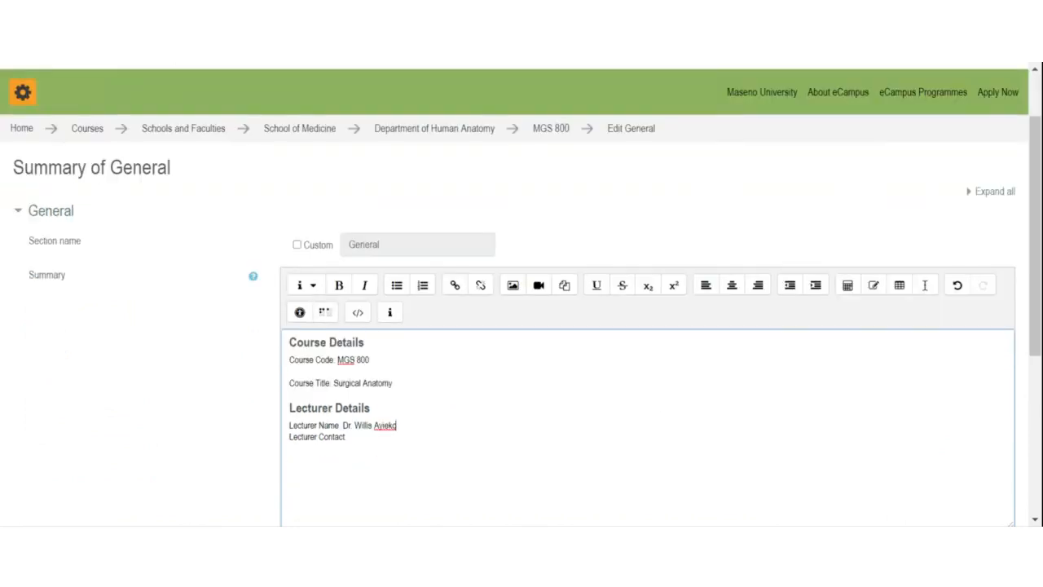
left_click(379, 423)
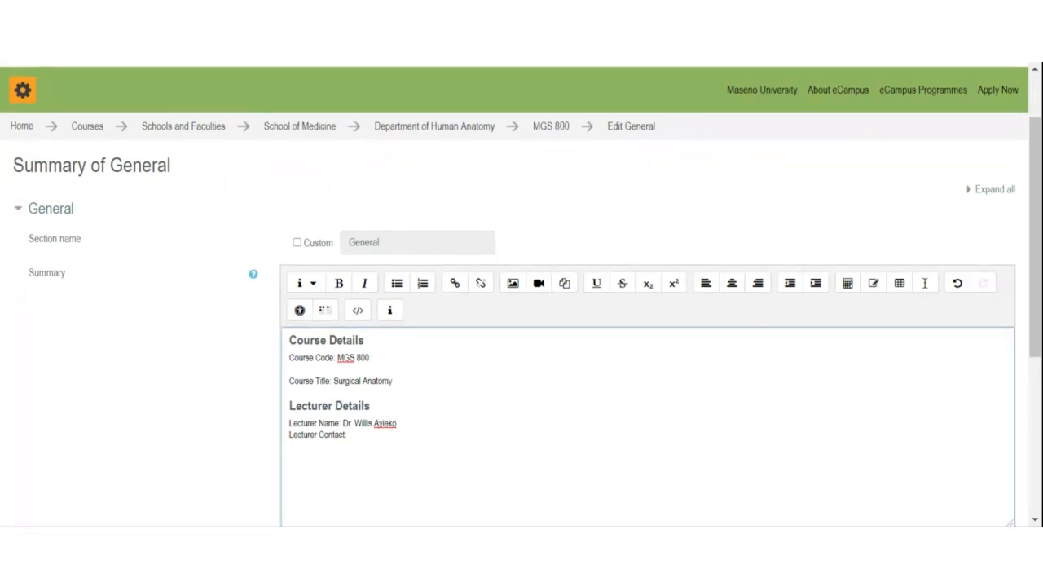
key("BackSpace")
type("O")
type("lECTUR")
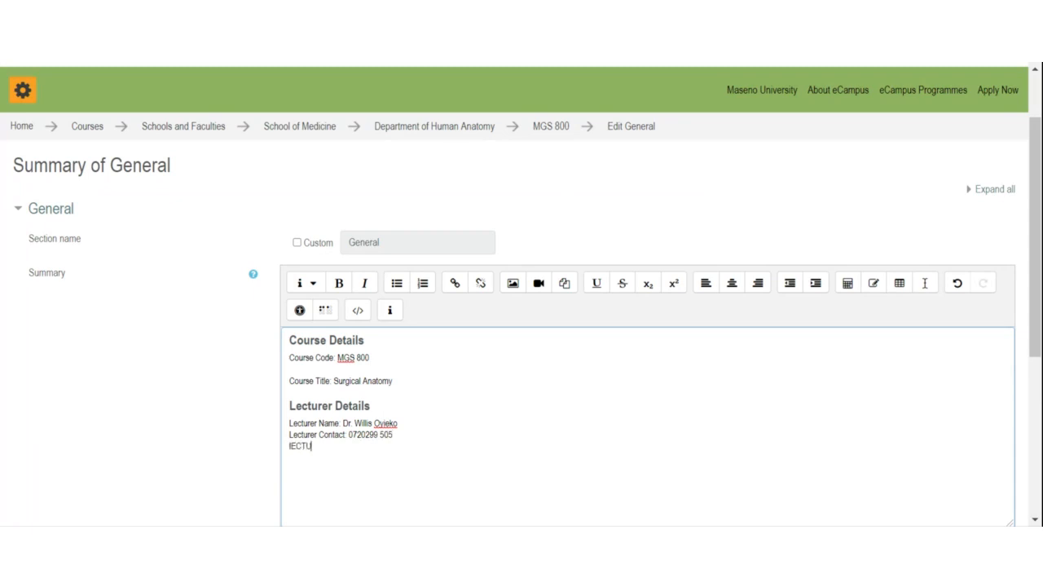
key("BackSpace")
key("BackSpace")
key("BackSpace")
key("BackSpace")
key("BackSpace")
key("BackSpace")
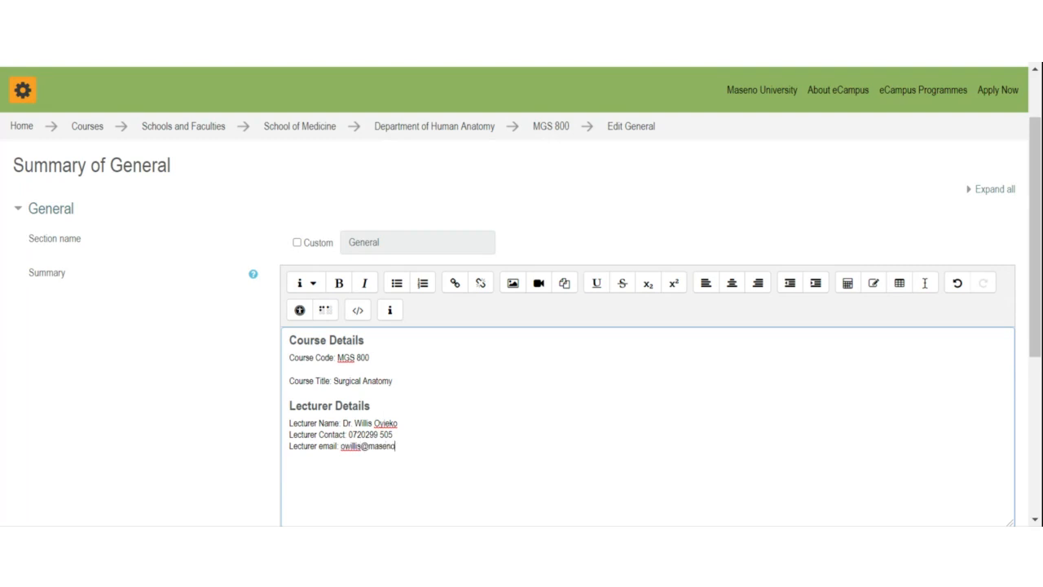
scroll(414, 291, "down", 3)
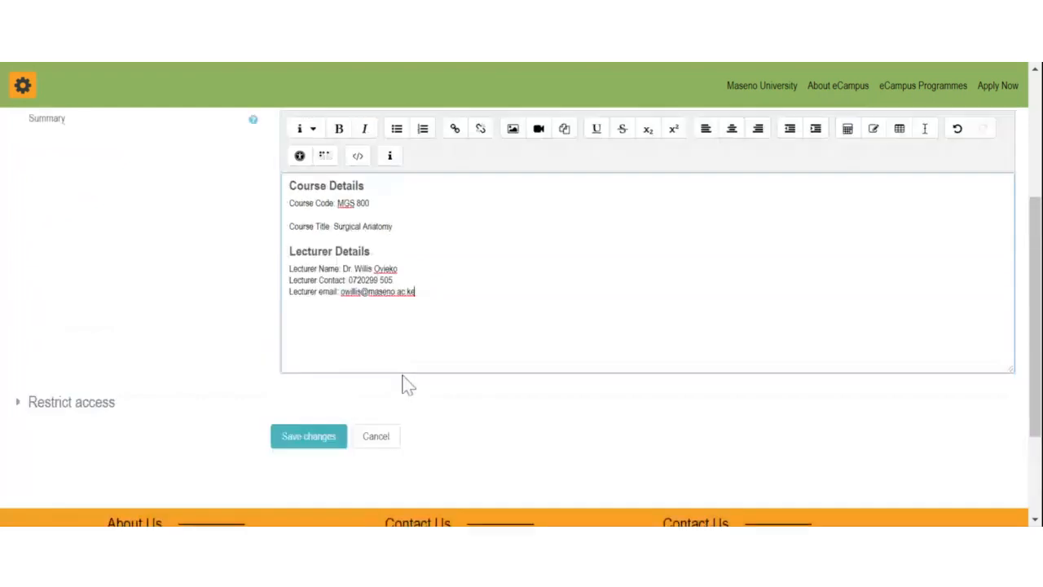
left_click(318, 436)
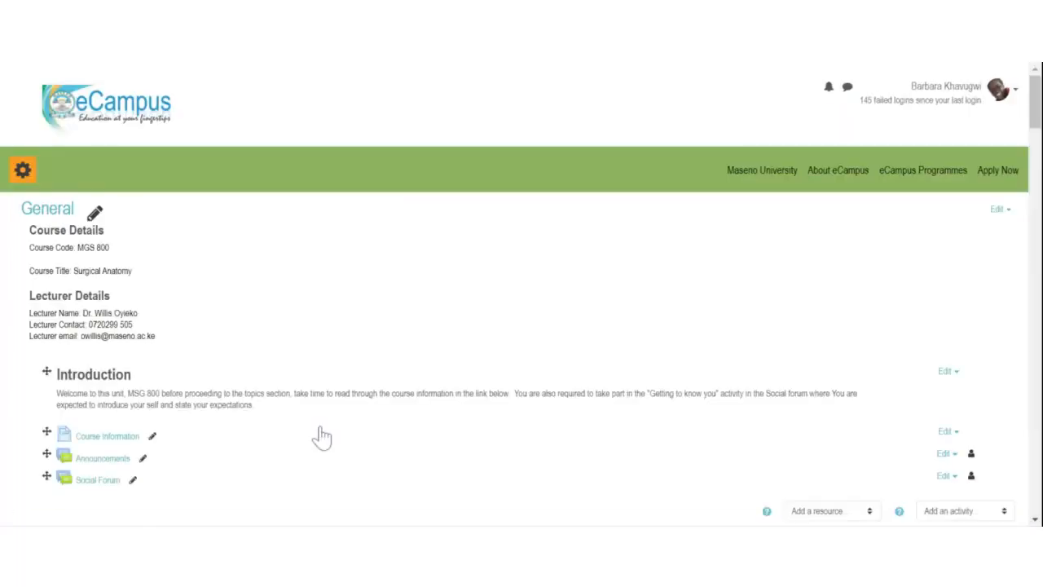
Step: Reopen the Course Information label settings and save them with 'Save and return to course'
scroll(226, 348, "up", 1)
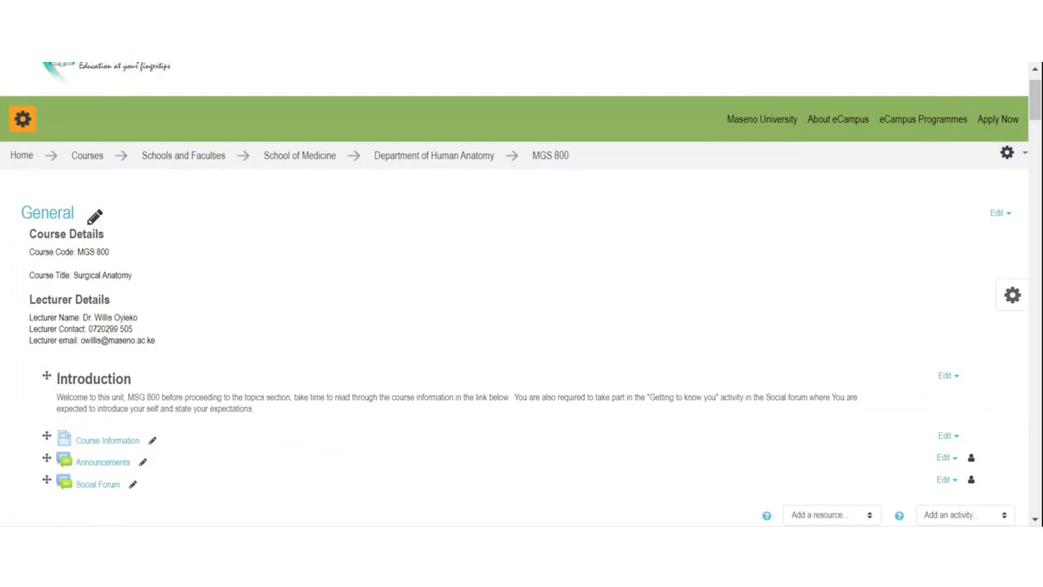
scroll(106, 252, "down", 2)
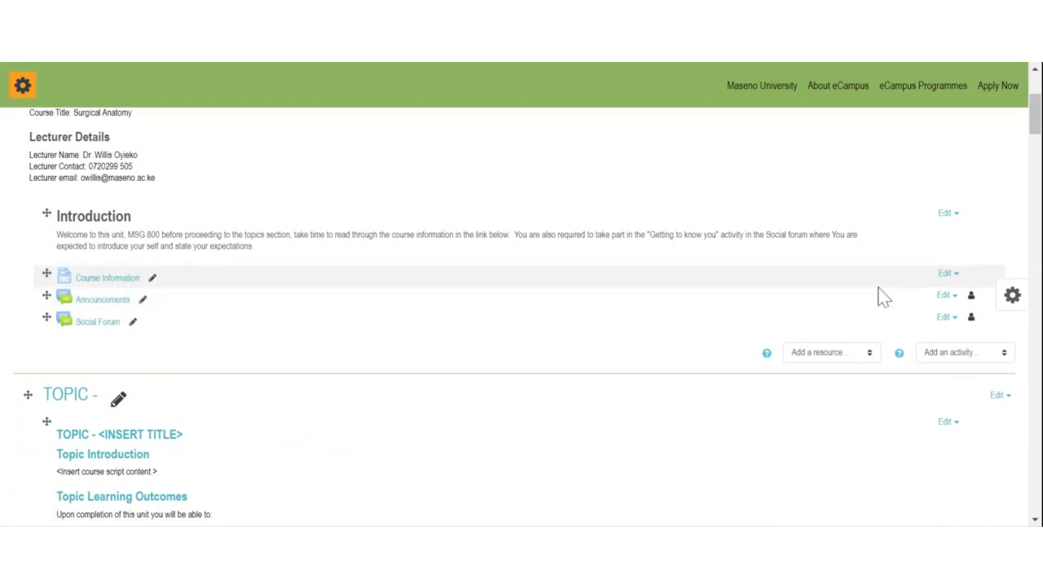
left_click(945, 274)
left_click(561, 289)
scroll(191, 340, "down", 3)
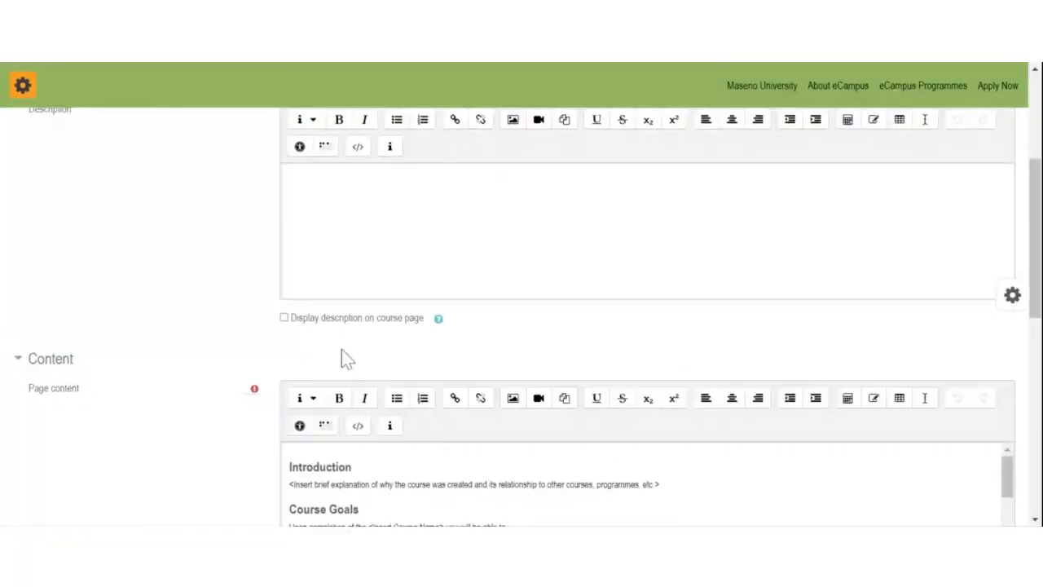
scroll(349, 358, "down", 3)
scroll(310, 292, "down", 15)
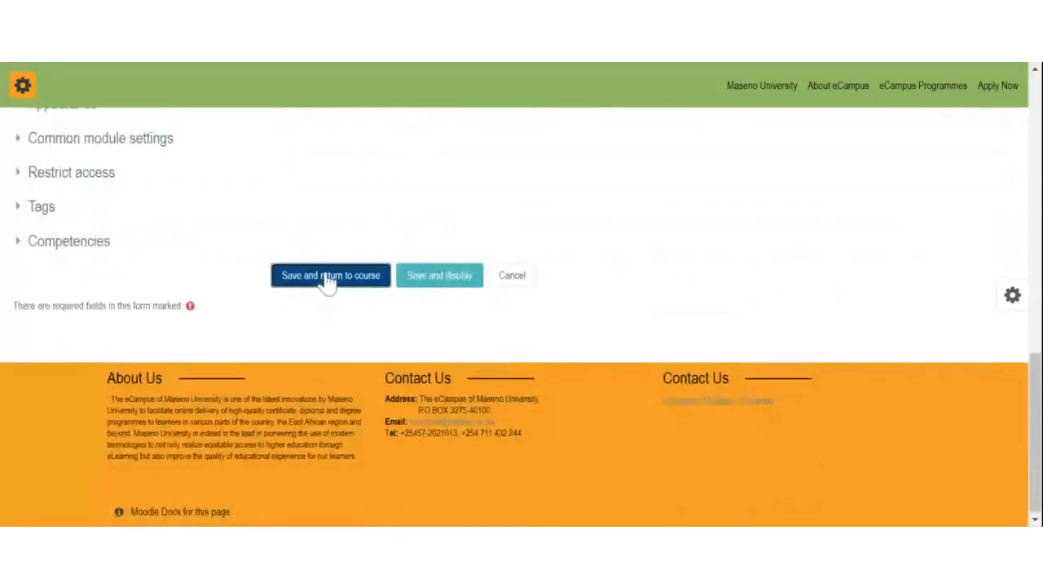
left_click(328, 279)
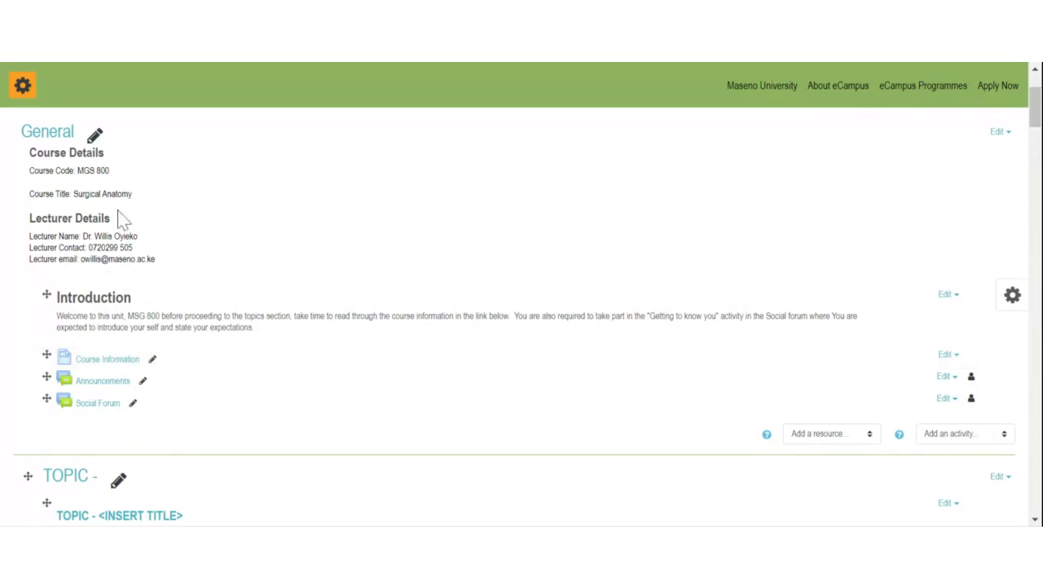
Step: Rename the first topic section heading to 'Topic :Bony Pelvis'
scroll(121, 226, "down", 2)
scroll(121, 226, "down", 1)
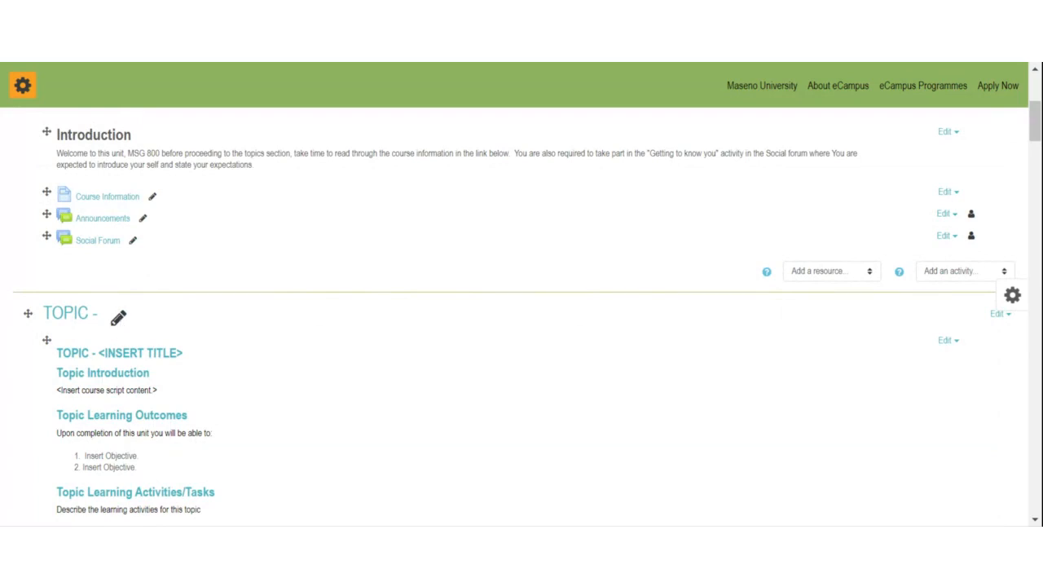
left_click(119, 319)
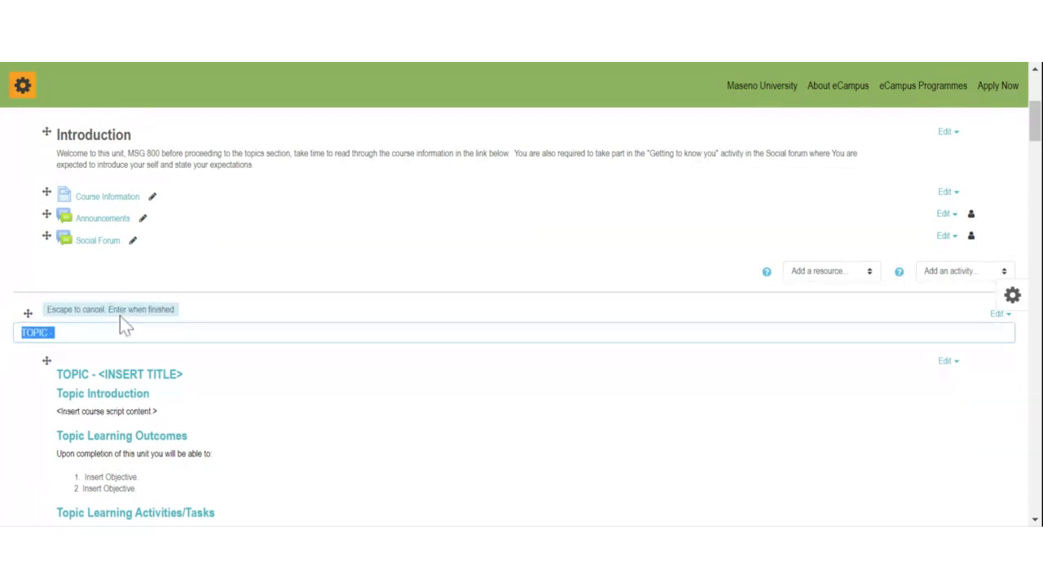
type("Topic :Bonr")
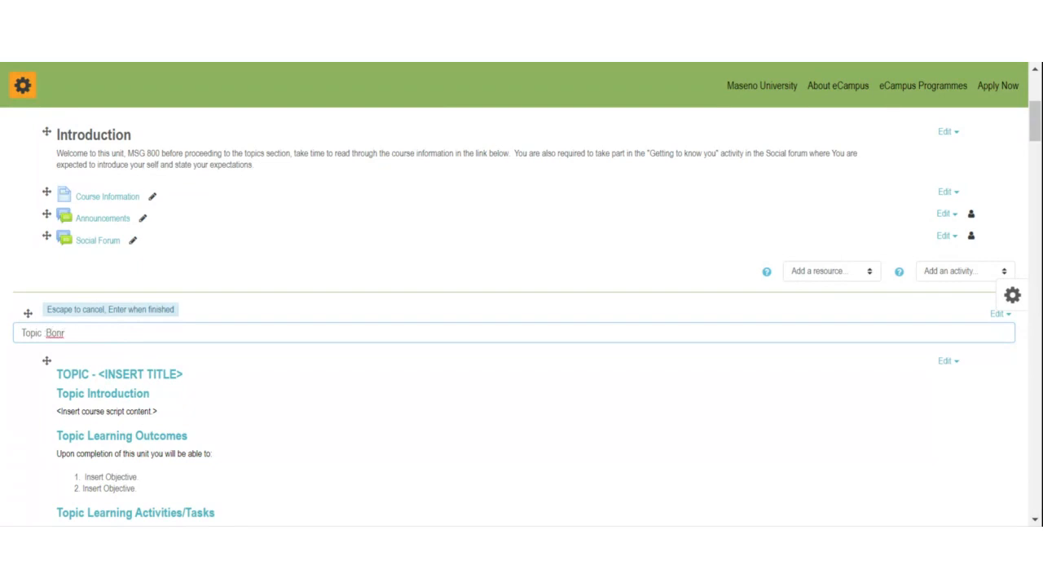
key("BackSpace")
key("BackSpace")
type("ne")
key("BackSpace")
type("y Pelvis")
key("Return")
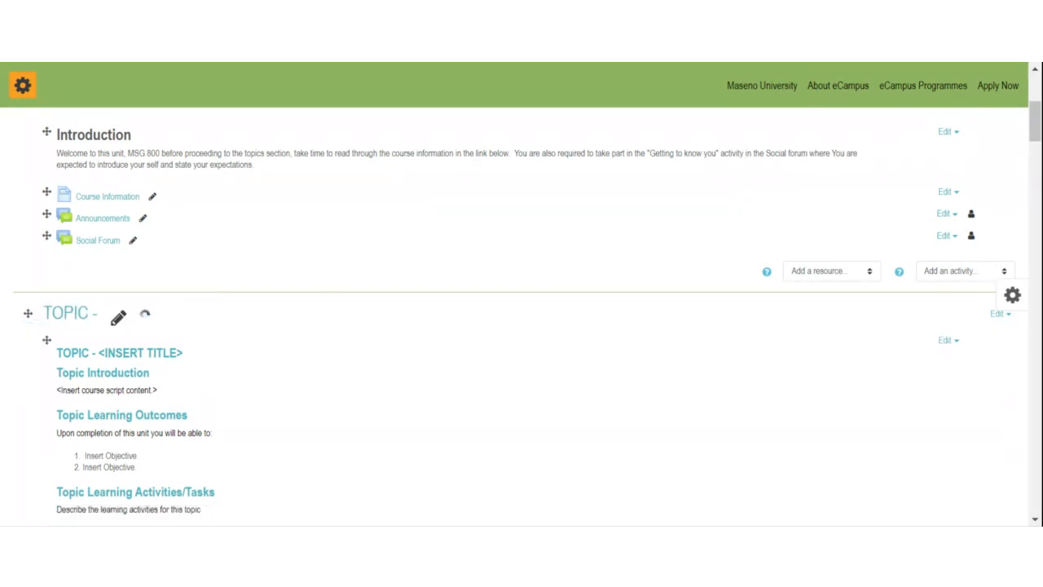
Step: Correct the section title to 'Topic 1 :Bony Pelvis', fixing the spelling of Bony
scroll(165, 335, "down", 1)
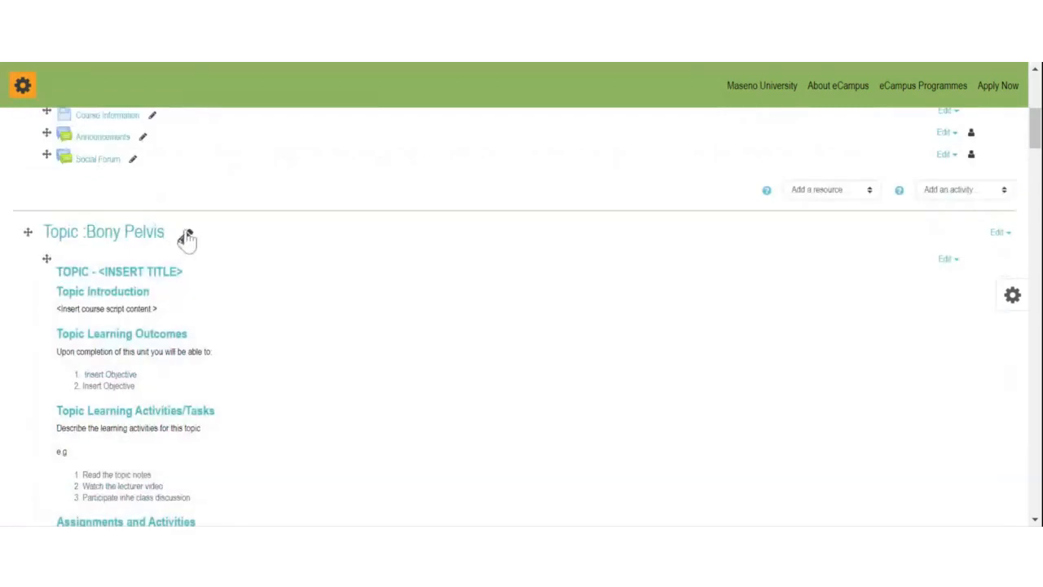
left_click(187, 236)
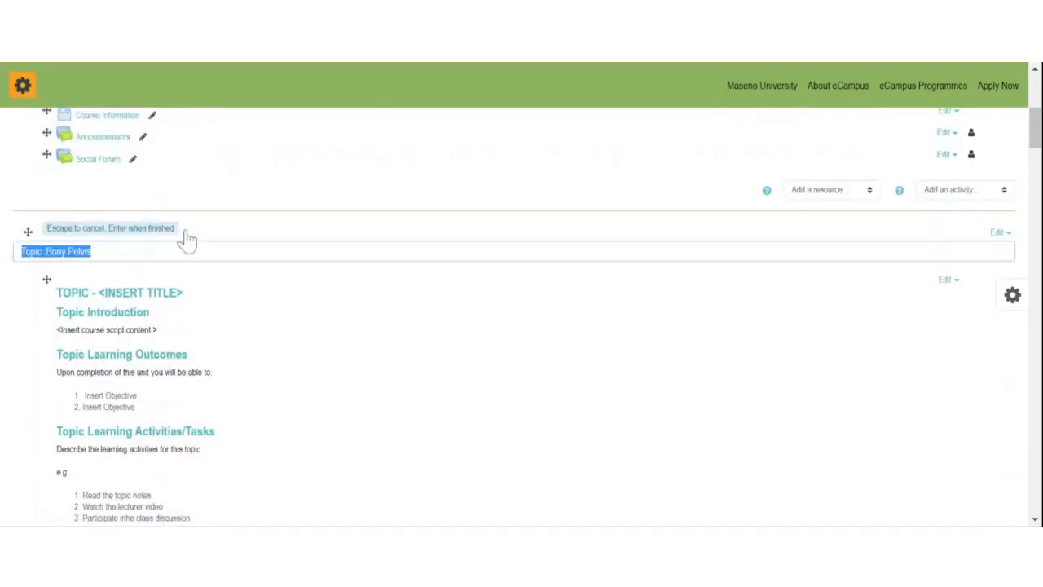
left_click(42, 251)
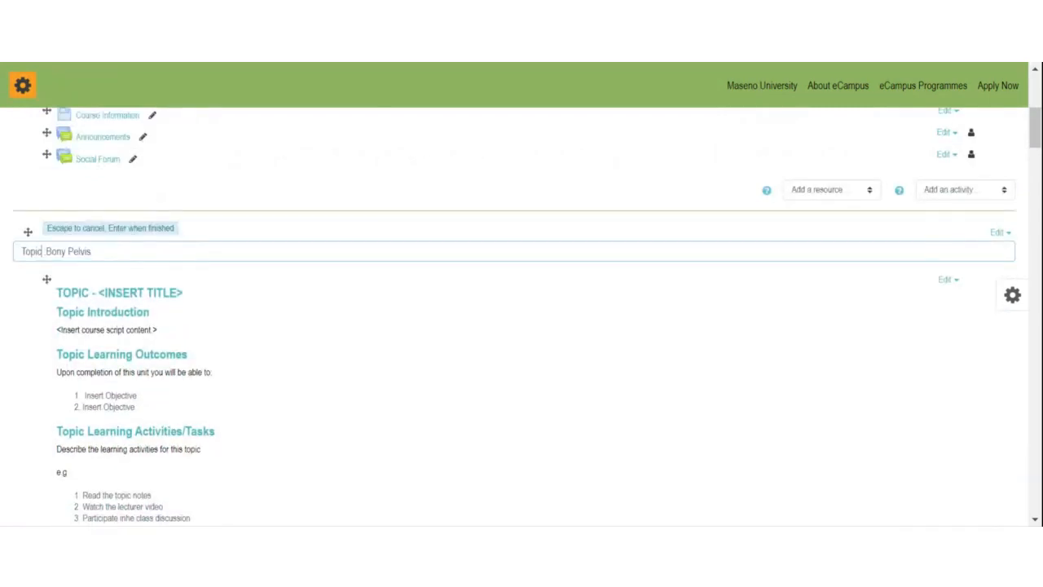
type("1")
key("Return")
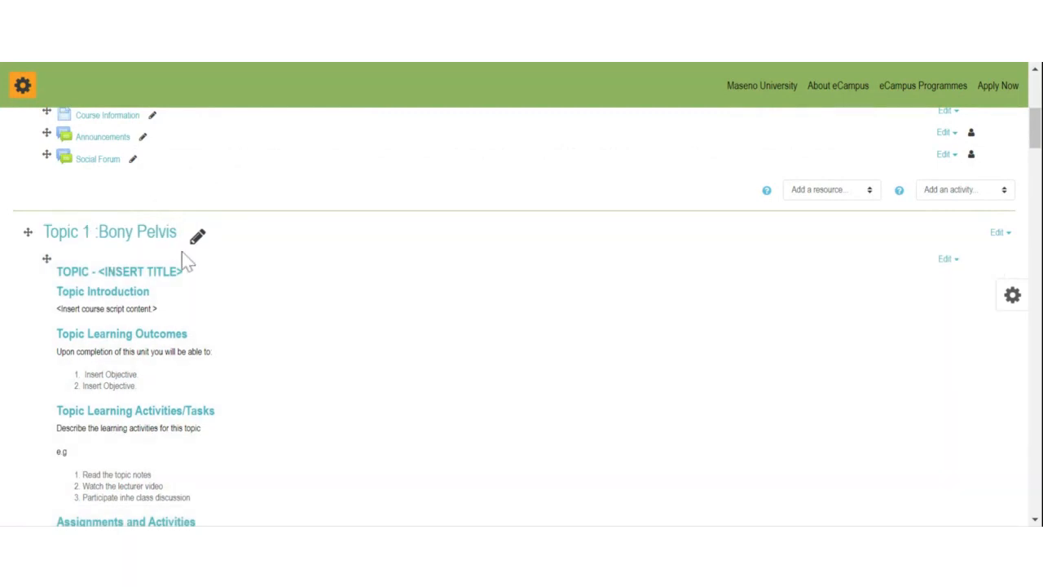
left_click(194, 238)
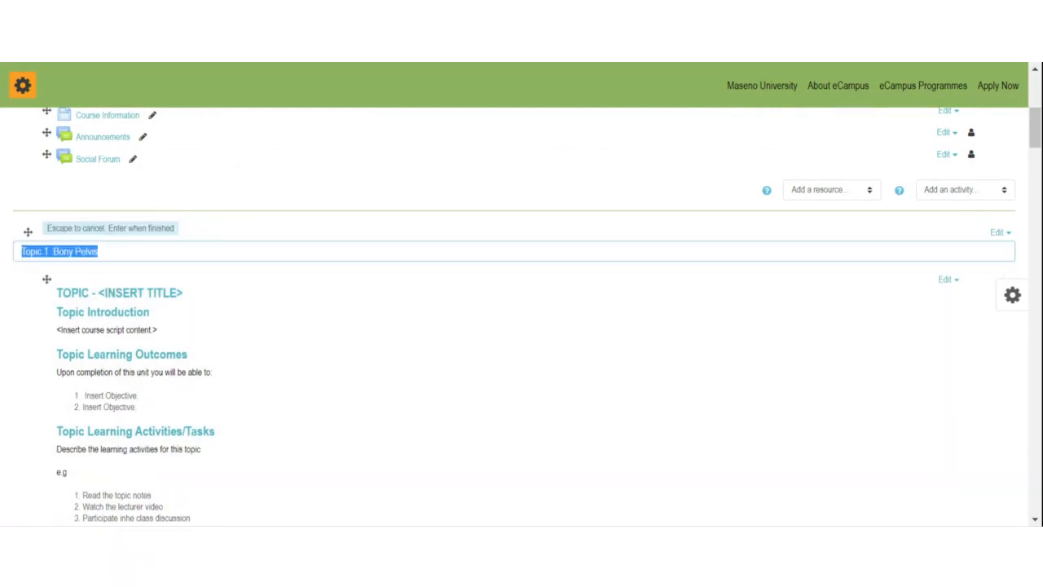
left_click(64, 252)
type("n")
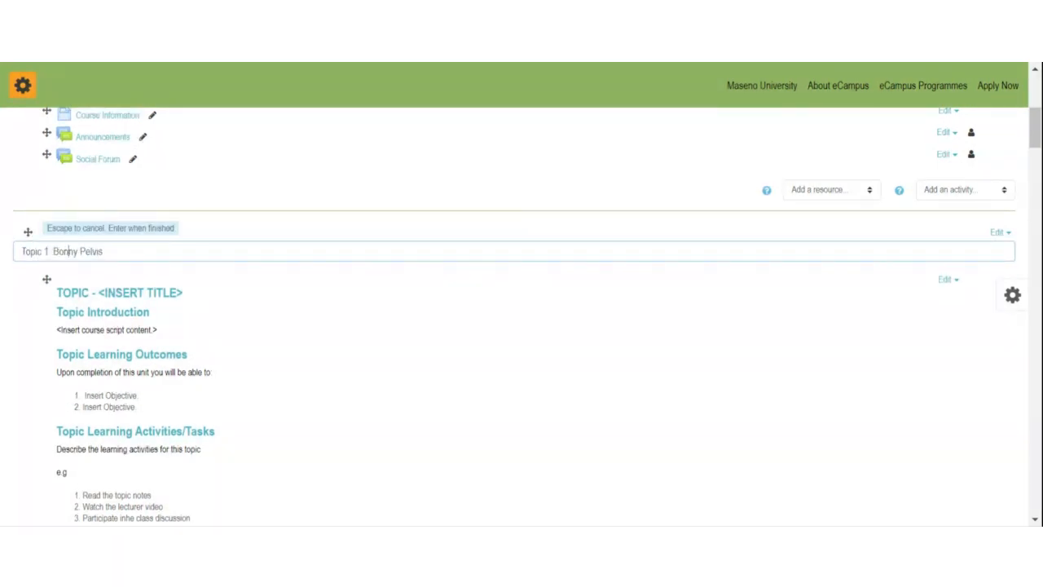
left_click(103, 252)
left_click(68, 252)
key("BackSpace")
key("Return")
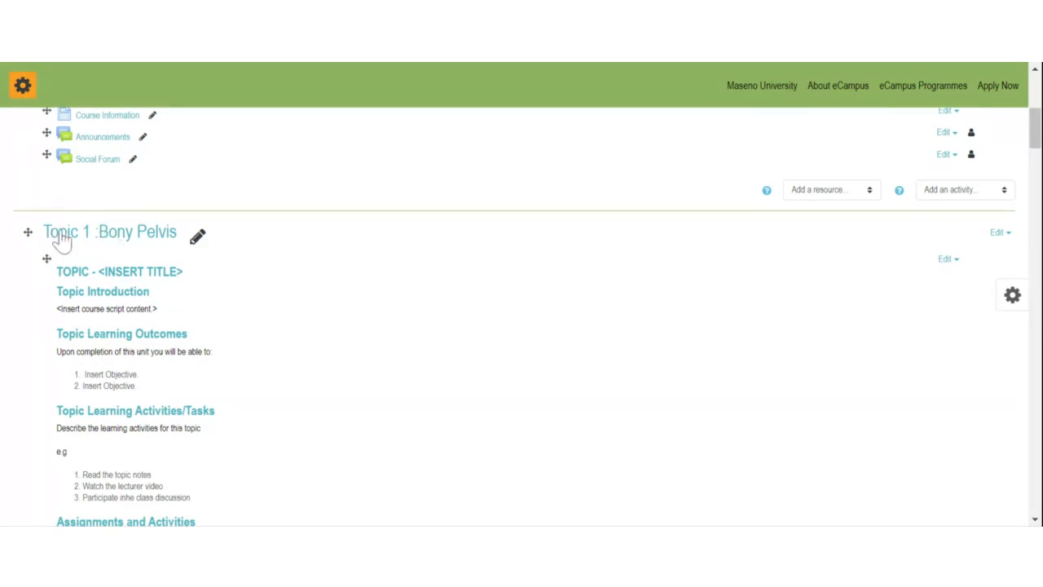
scroll(204, 238, "down", 1)
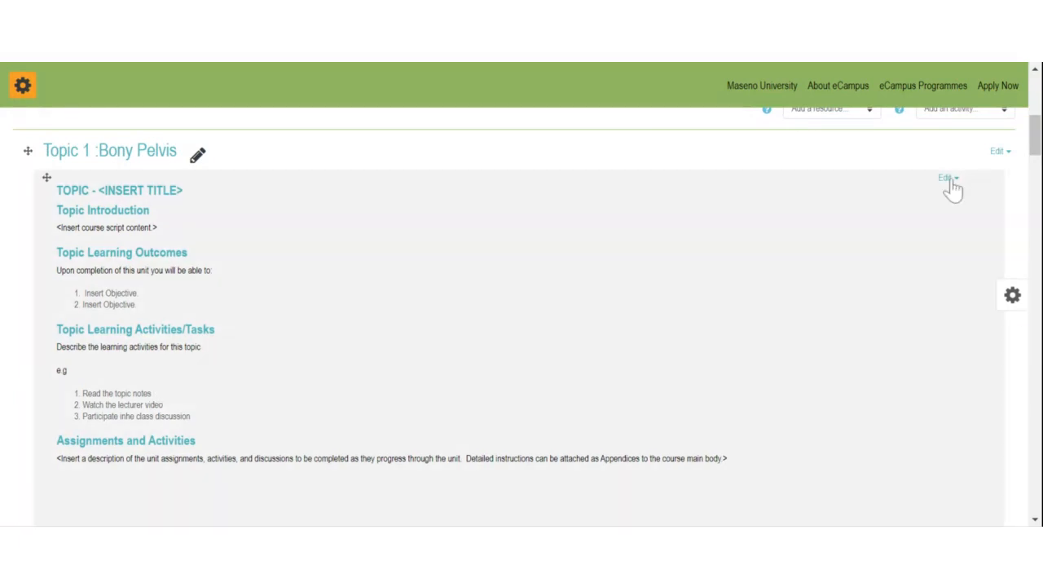
Step: Change the label heading to 'TOPIC 1 - Bony Pelvis' and replace the script placeholder with 'In this topic ....'
left_click(948, 179)
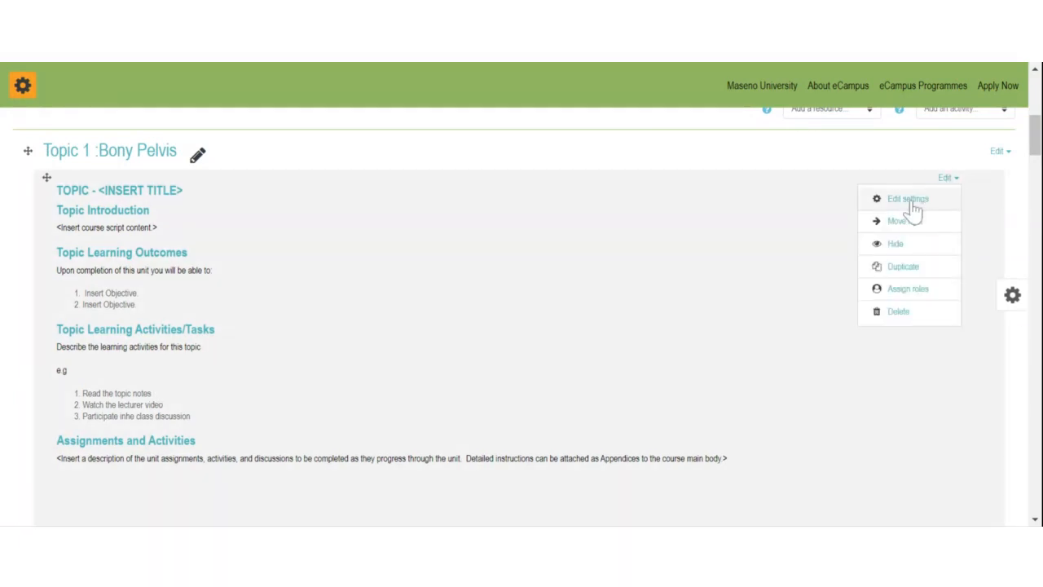
left_click(911, 200)
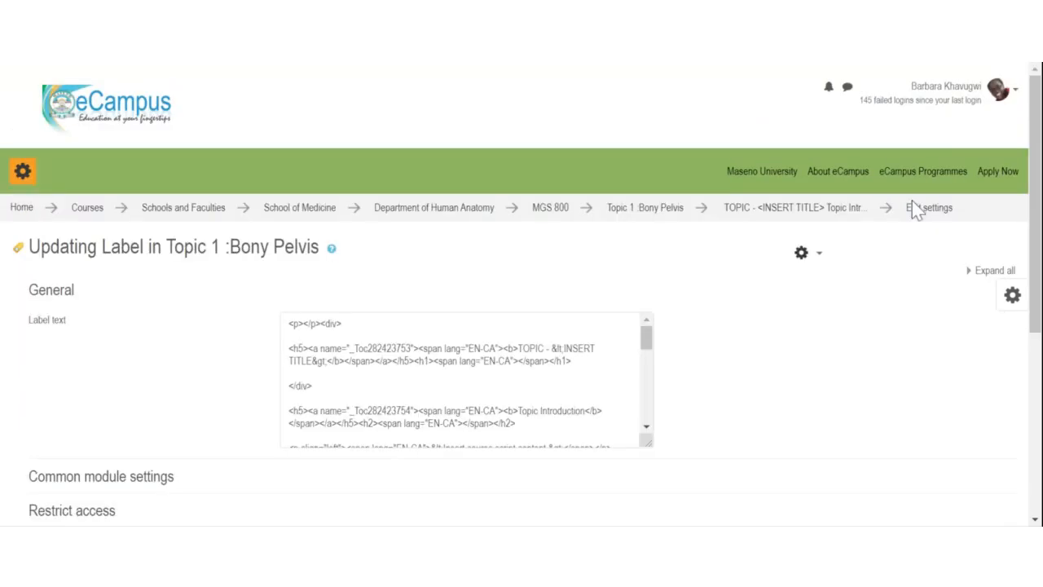
scroll(662, 292, "down", 1)
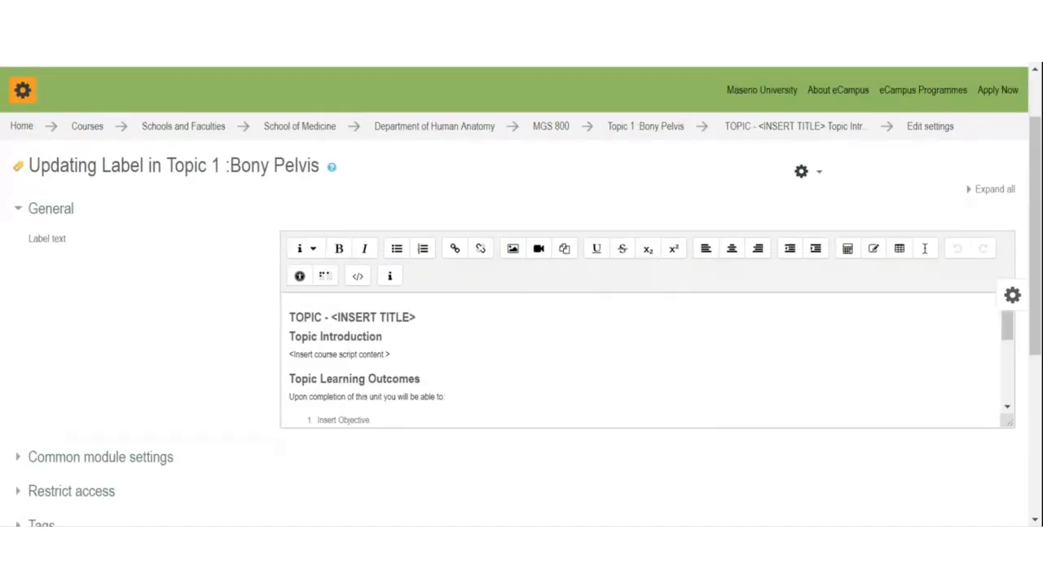
left_click(415, 318)
type("1")
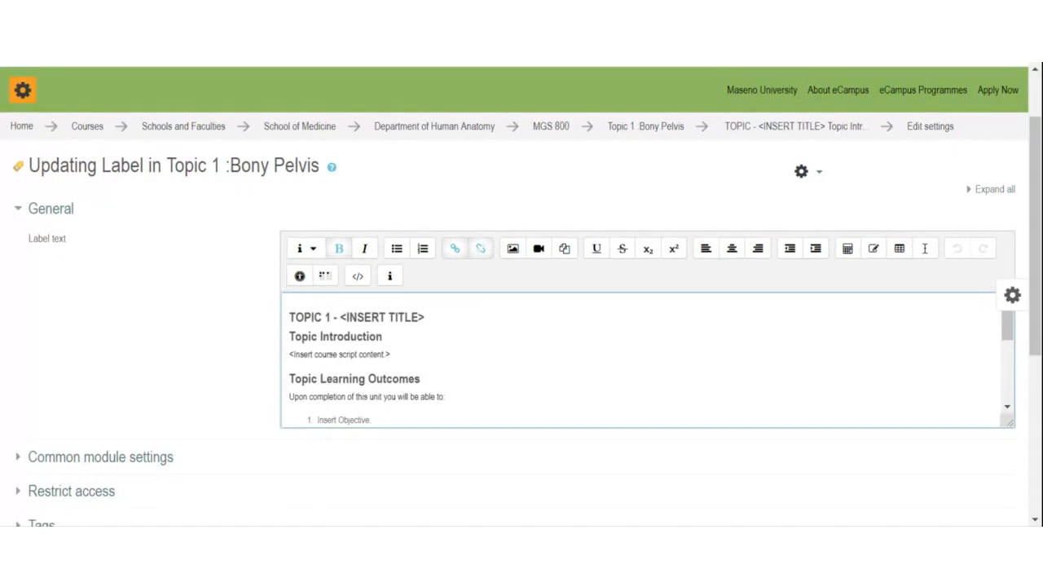
key("shift+End")
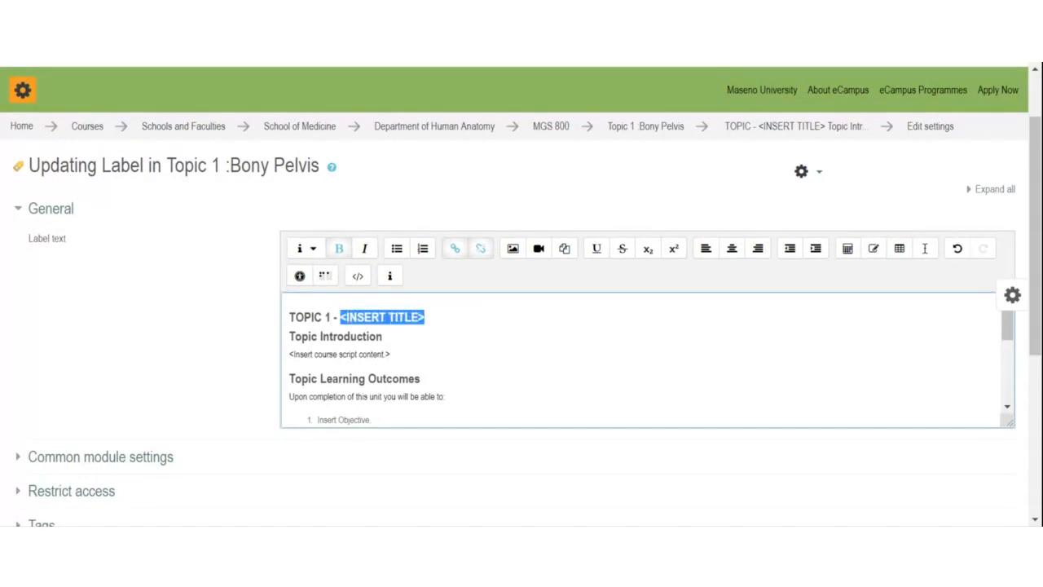
type("B")
type("ony ")
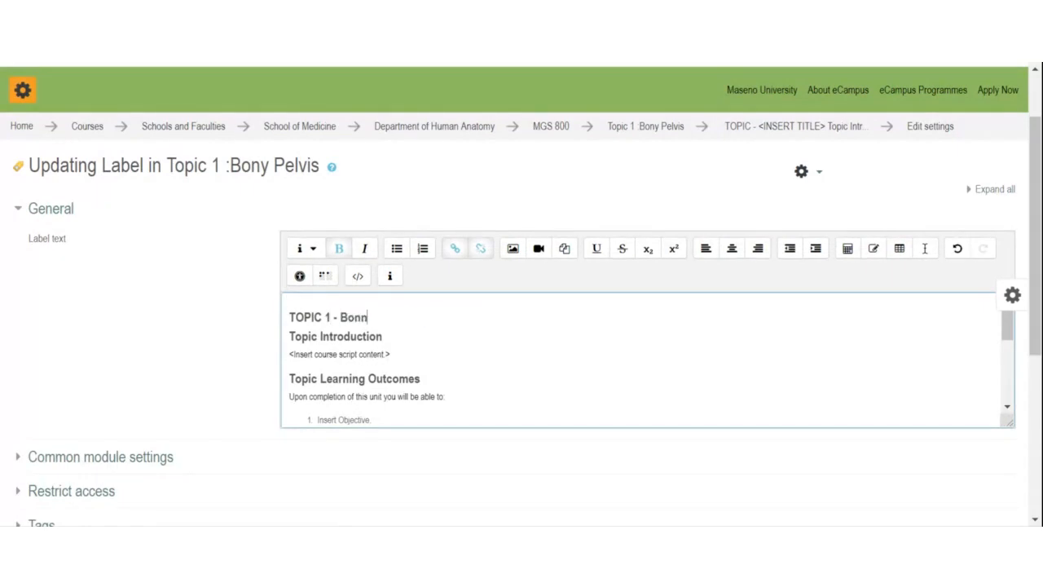
type("Pelvis")
key("shift+End")
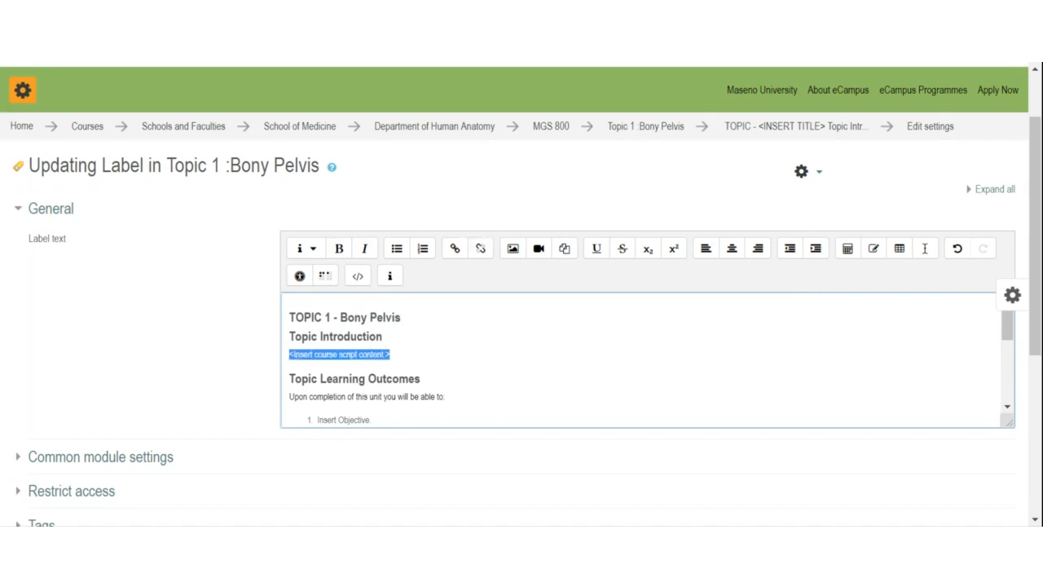
type("In th")
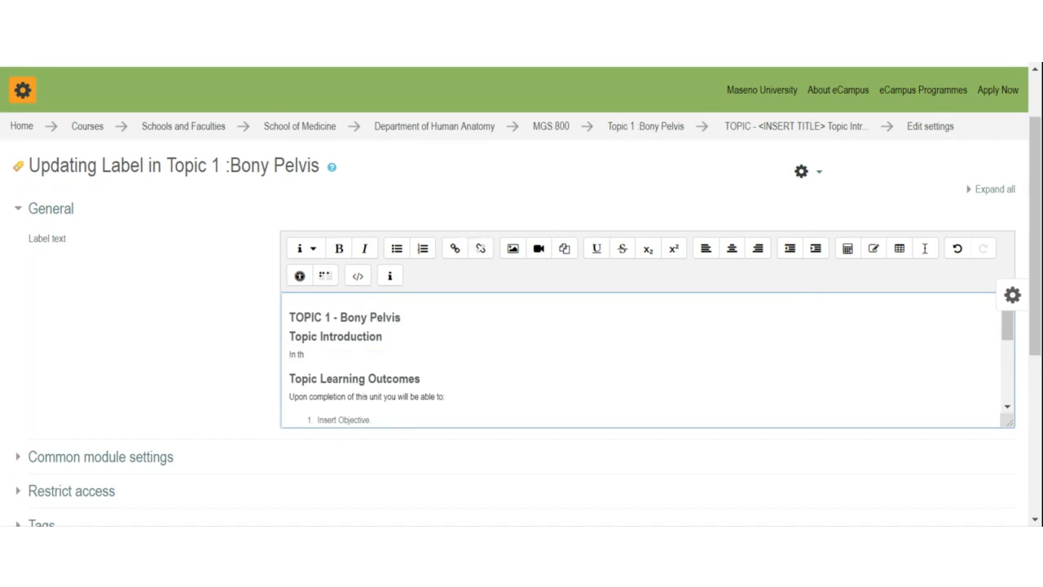
type("is topic .....")
scroll(641, 359, "down", 2)
scroll(641, 359, "up", 1)
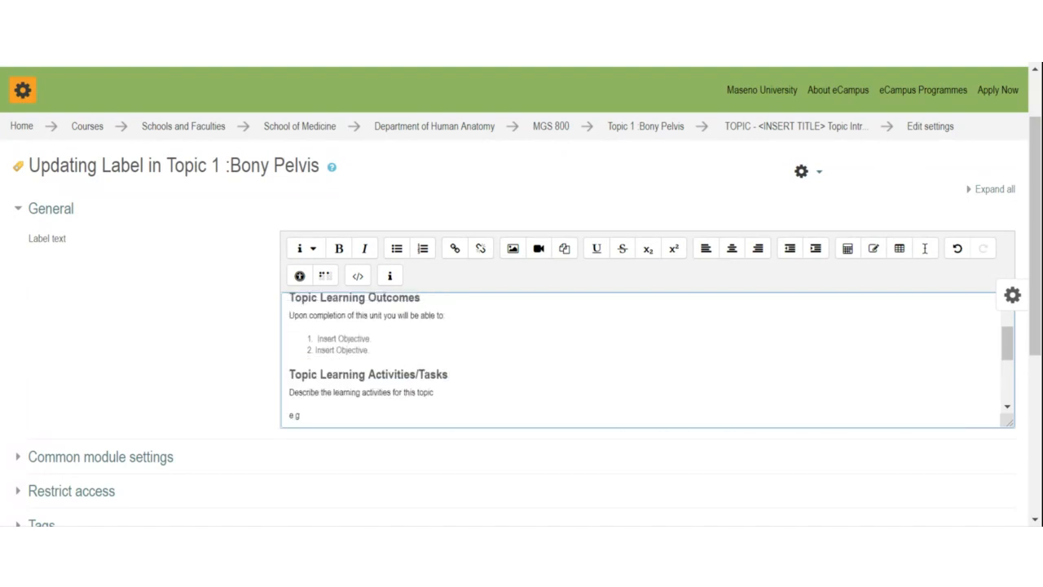
Step: Change 'unit' to 'topic', set objectives 'Describe anatomy....' and 'Explain....', and add a third item
key("BackSpace")
key("BackSpace")
key("BackSpace")
key("BackSpace")
type("topic")
left_click_drag(317, 338, 371, 338)
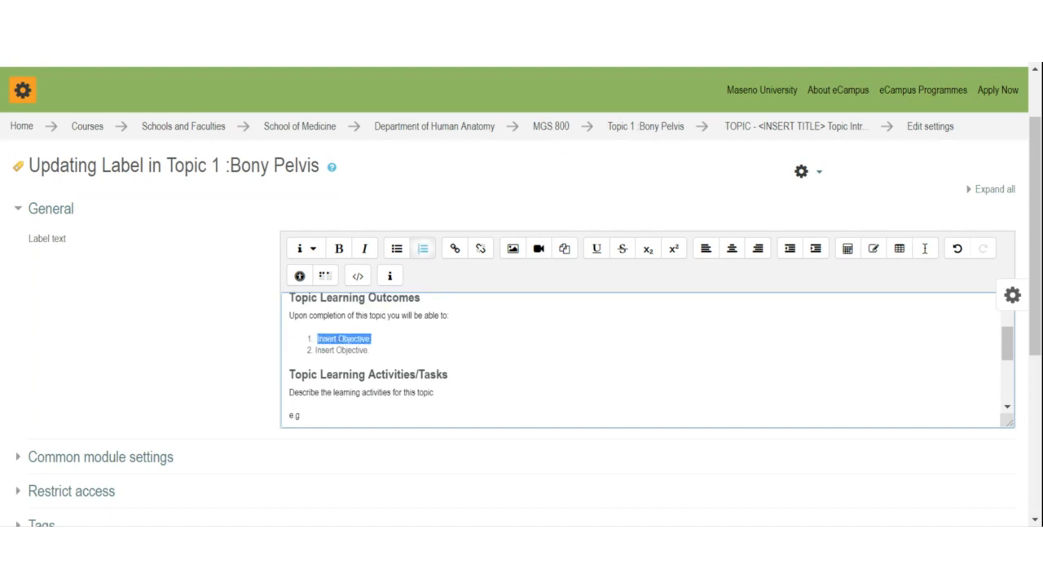
type("Descri")
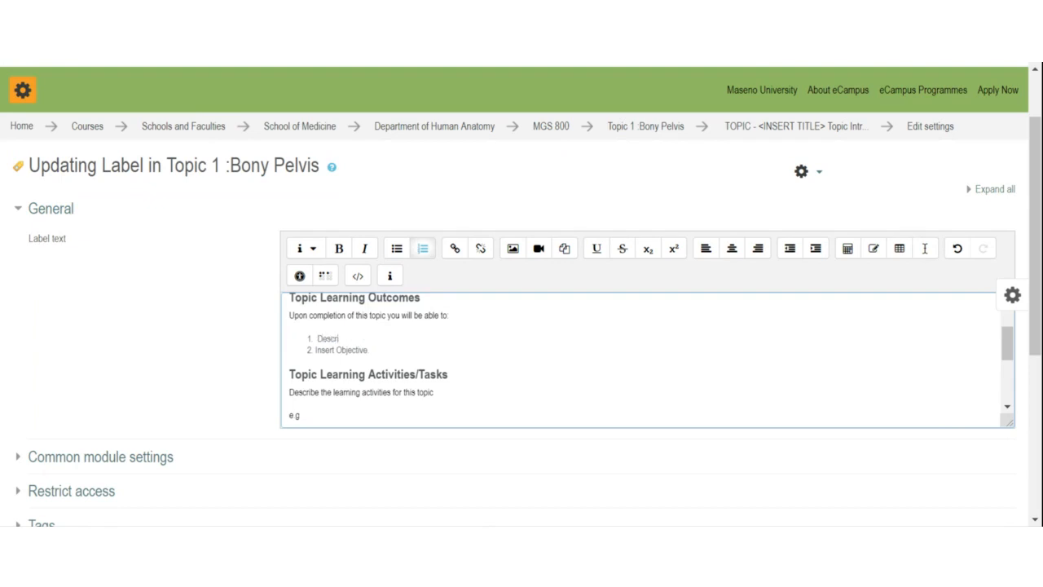
type("be...")
key("BackSpace")
key("BackSpace")
key("BackSpace")
key("BackSpace")
key("BackSpace")
key("BackSpace")
key("BackSpace")
key("BackSpace")
key("BackSpace")
key("BackSpace")
key("BackSpace")
key("BackSpace")
key("BackSpace")
key("BackSpace")
key("BackSpace")
key("BackSpace")
key("BackSpace")
type("ex")
key("BackSpace")
key("BackSpace")
type("Explain...")
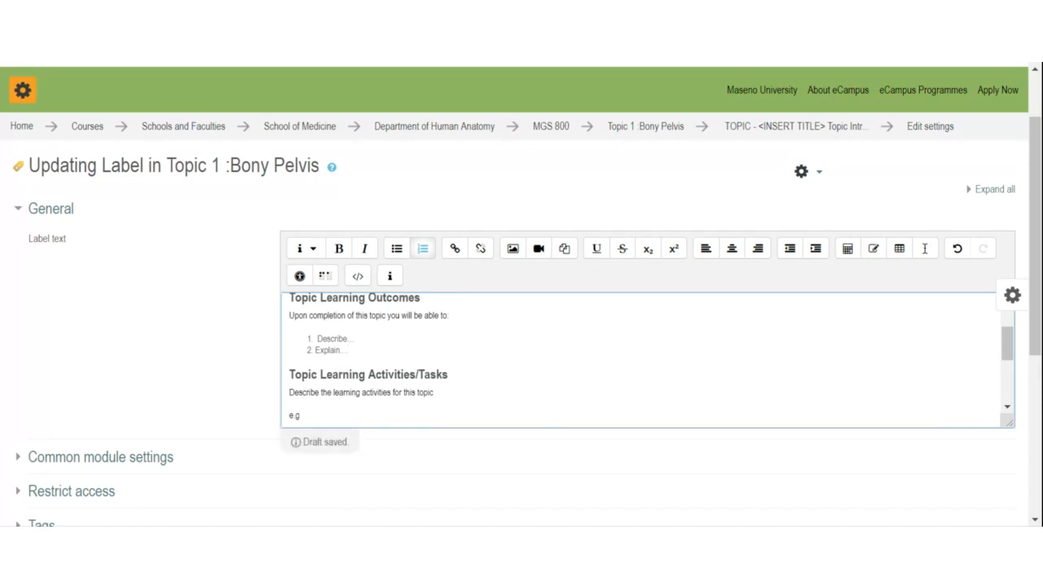
type("and")
type("tomy")
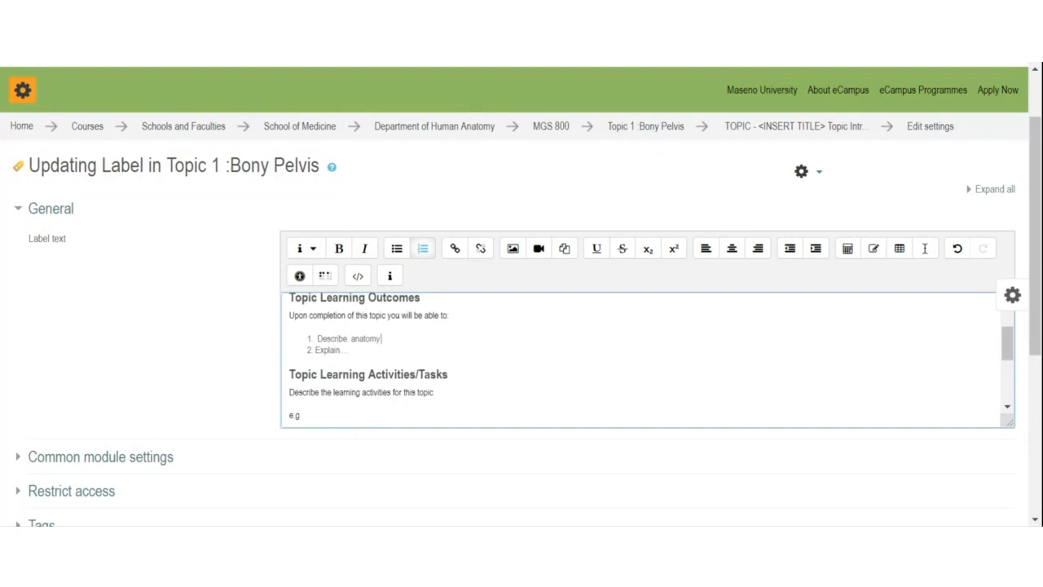
type("...")
left_click(359, 374)
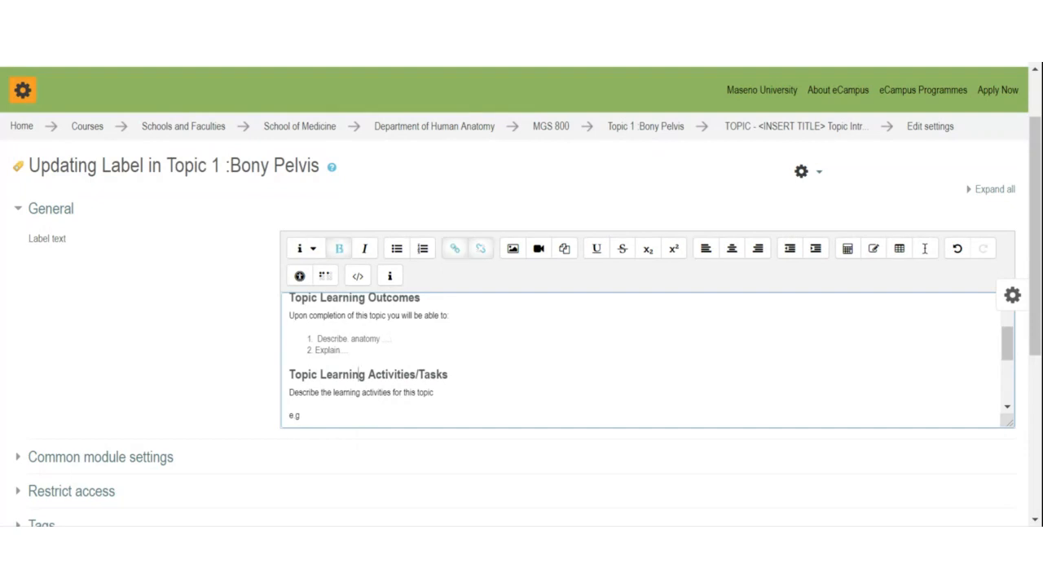
left_click(348, 351)
key("Return")
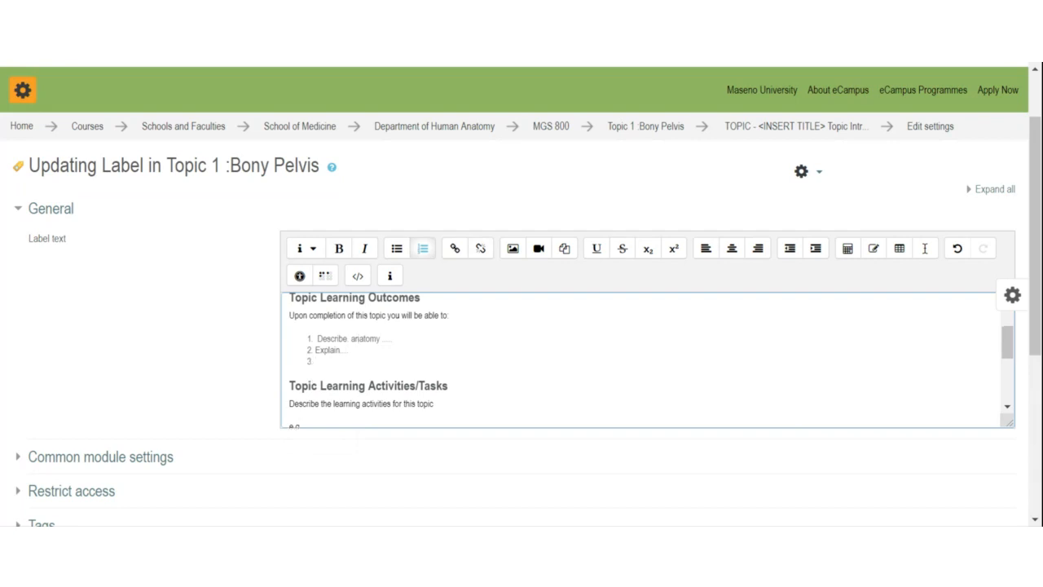
Step: Replace the sample activities text with a numbered list: '1. Reading' and '2. A'
scroll(644, 359, "down", 2)
left_click(299, 346)
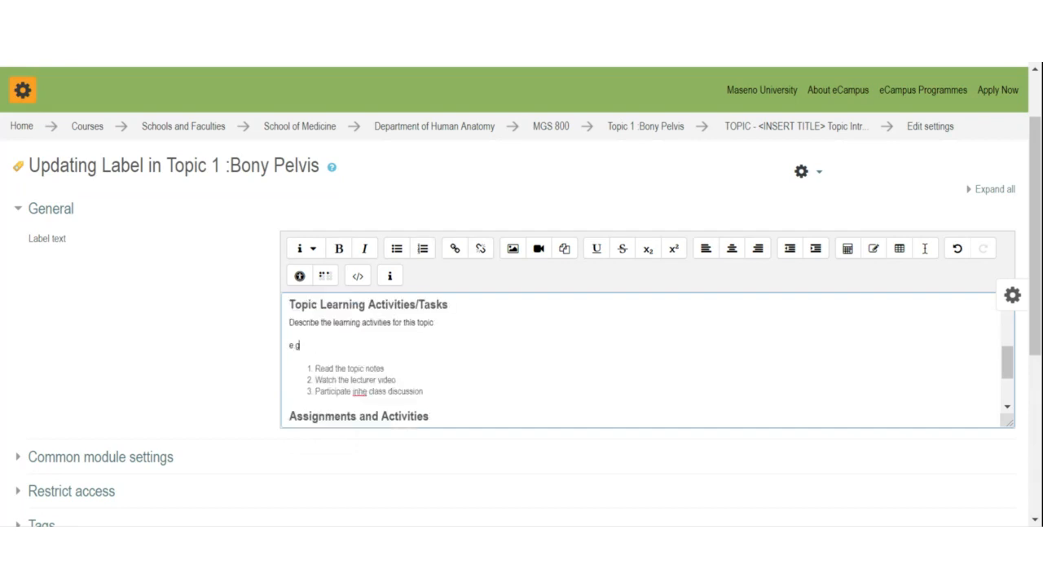
left_click_drag(289, 323, 424, 392)
key("Delete")
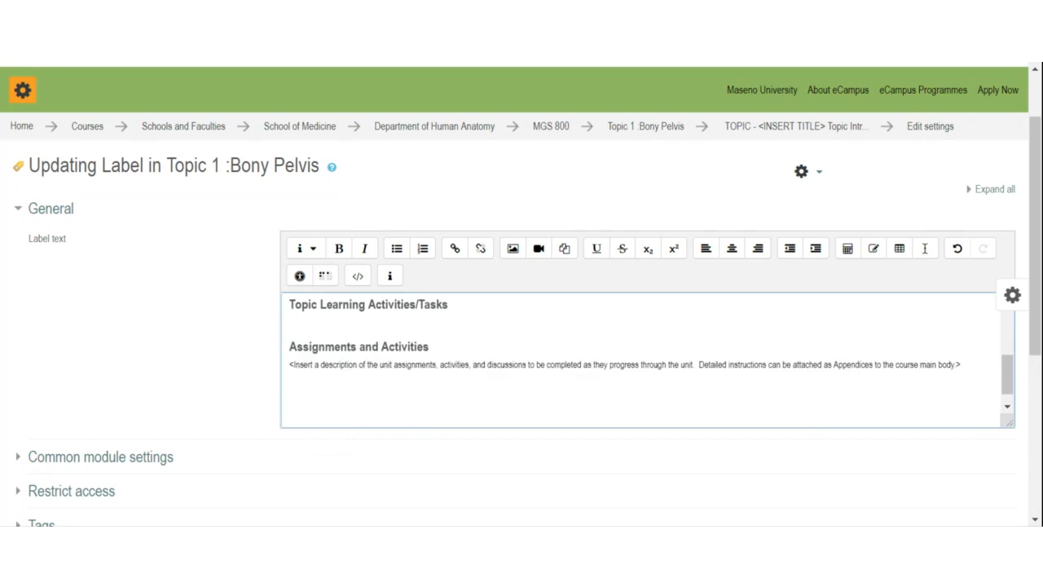
type("1. Reading")
key("Return")
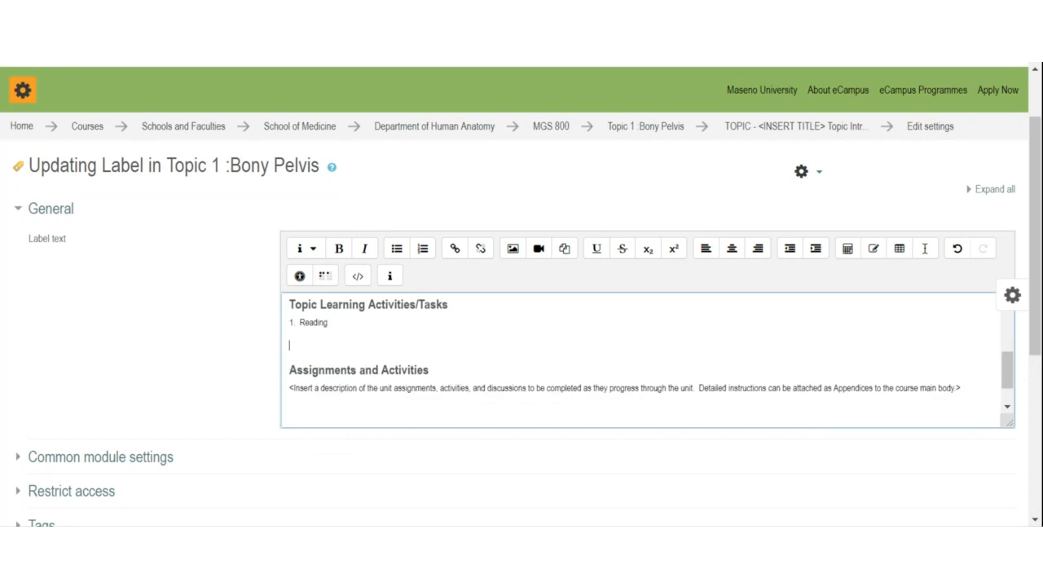
type("2. A")
Step: Select the assignments placeholder line below the activities list
scroll(641, 360, "up", 3)
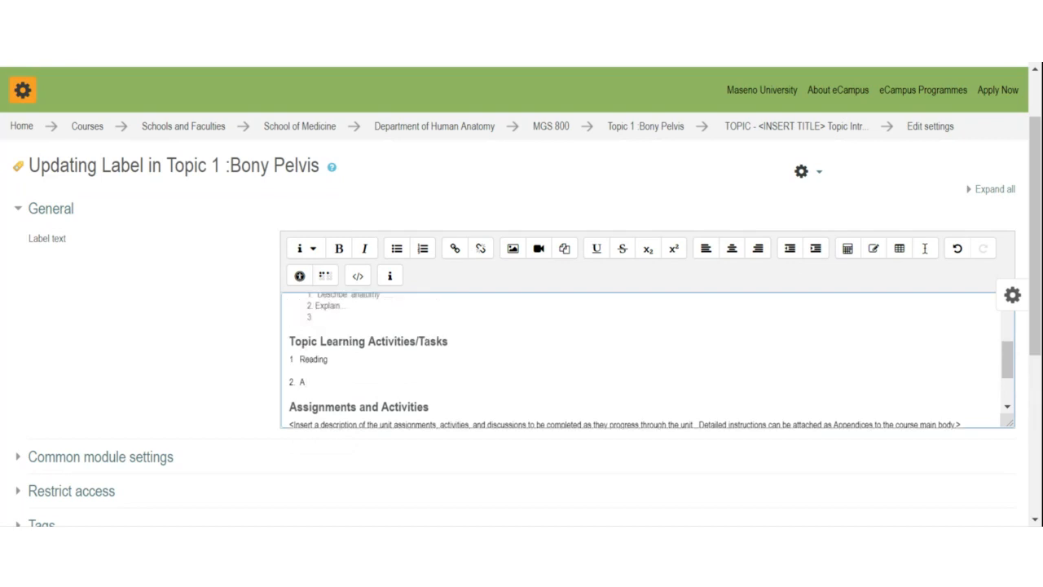
scroll(641, 361, "down", 2)
scroll(641, 360, "down", 1)
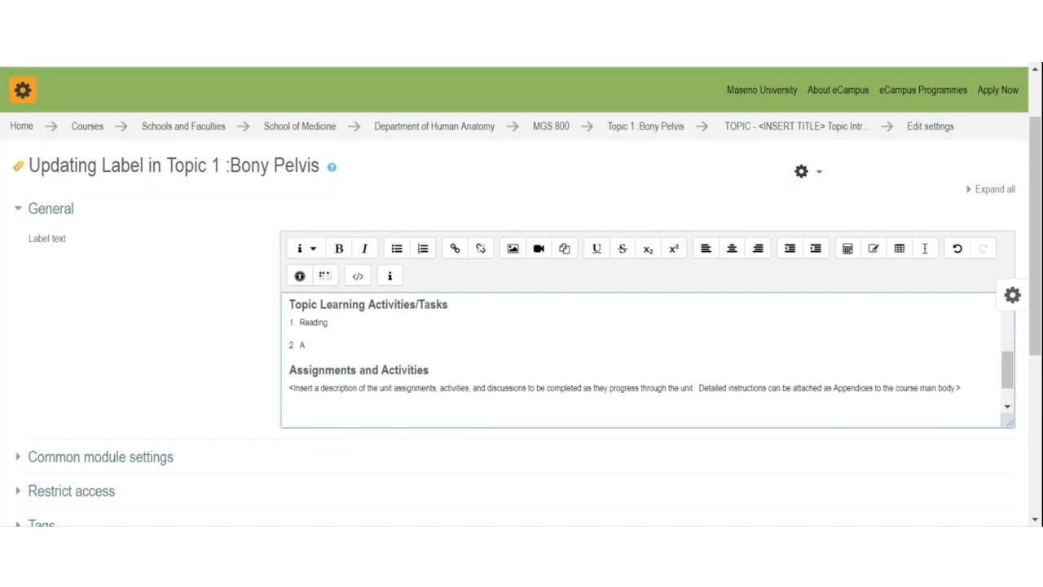
triple_click(291, 388)
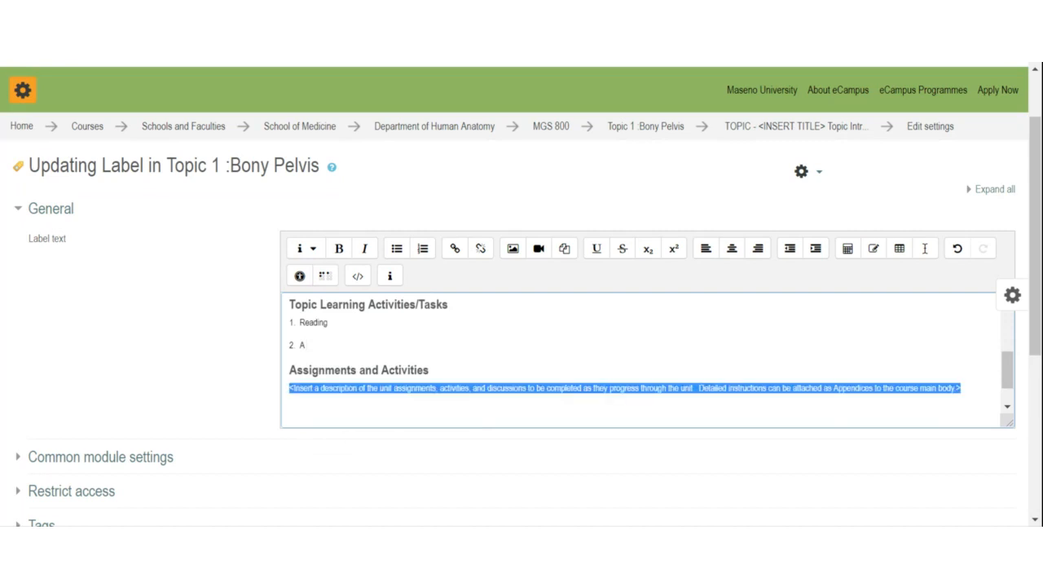
left_click(306, 345)
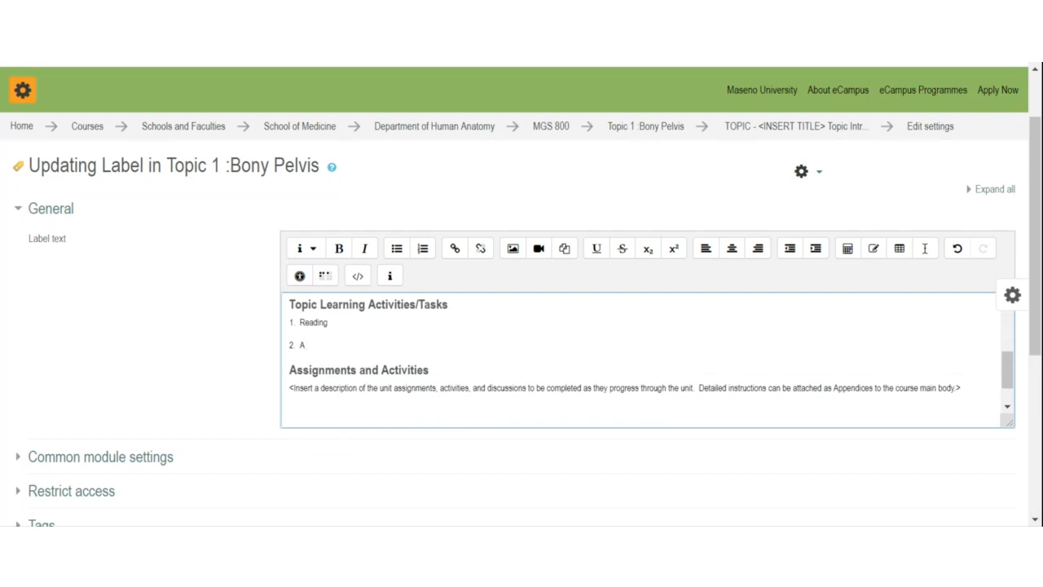
triple_click(291, 388)
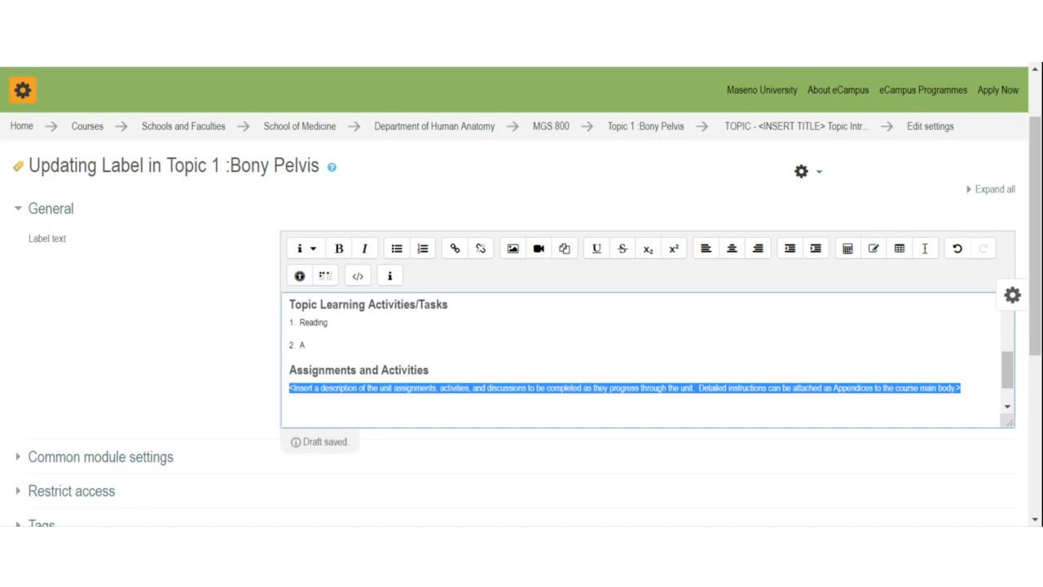
left_click(317, 388)
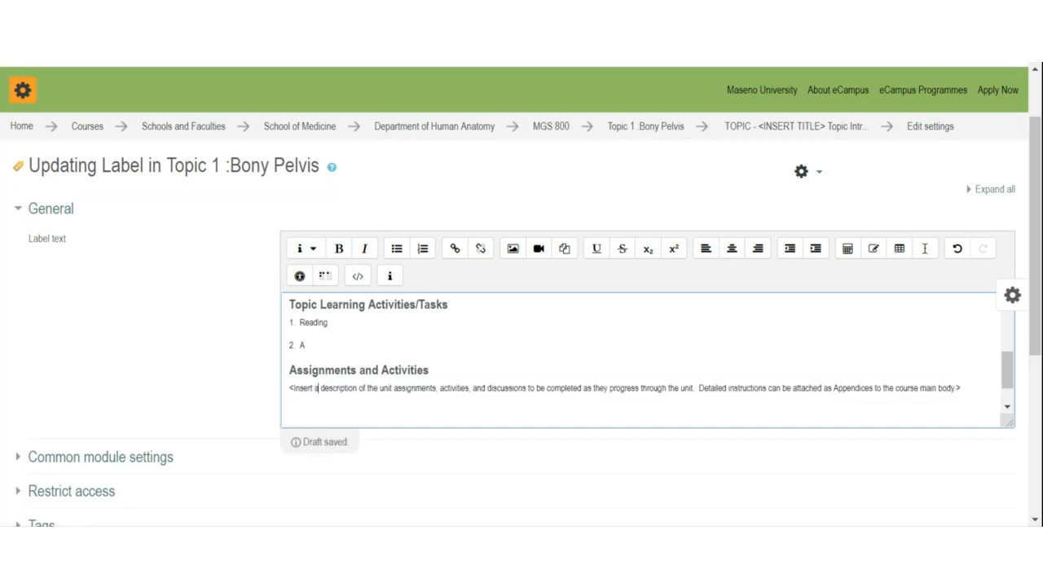
key("shift+End")
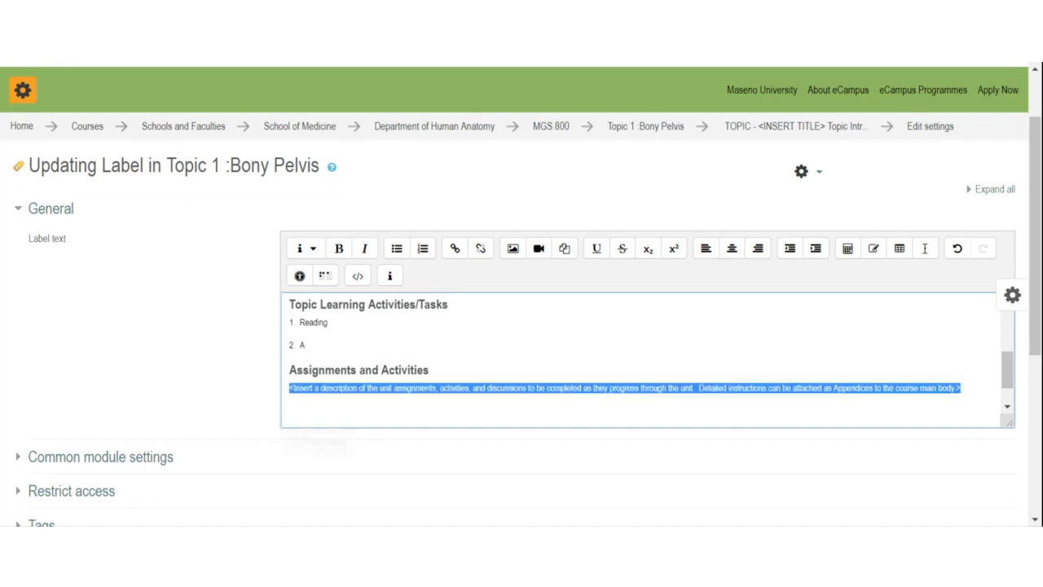
scroll(644, 359, "up", 8)
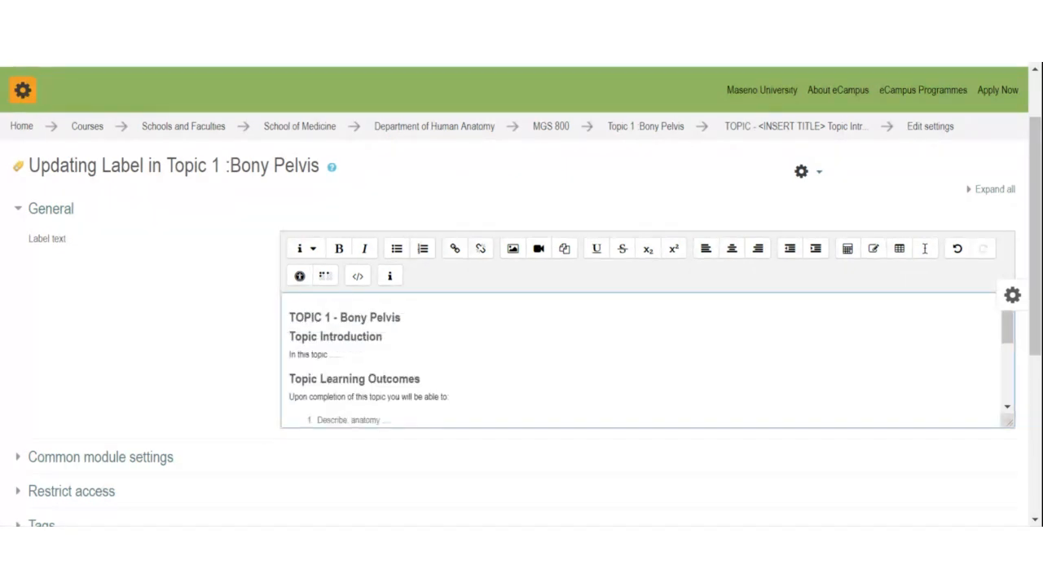
scroll(644, 358, "down", 3)
scroll(644, 358, "up", 3)
left_click_drag(302, 378, 419, 397)
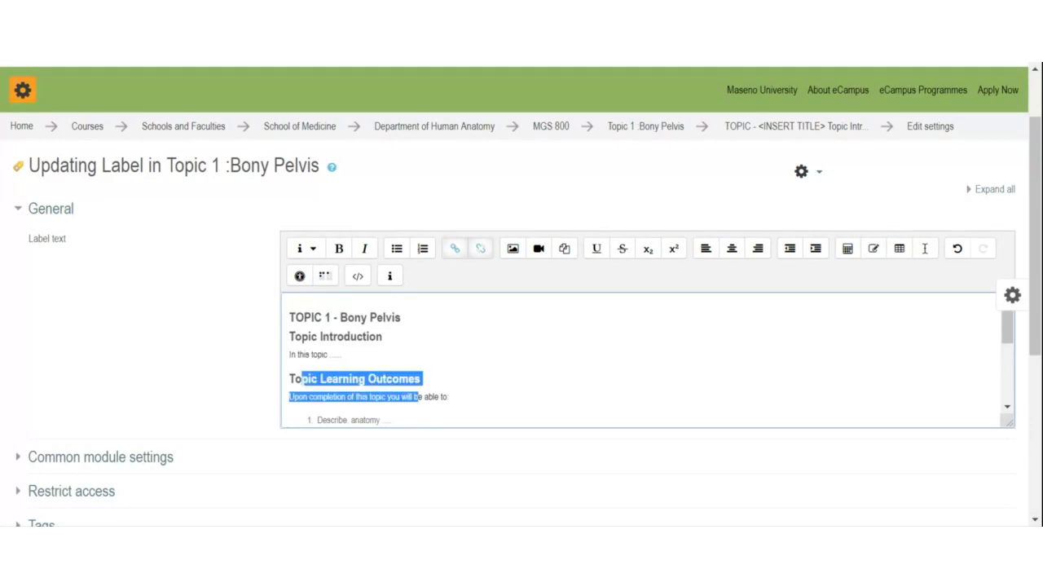
scroll(420, 397, "down", 1)
left_click_drag(312, 385, 449, 386)
scroll(448, 387, "down", 1)
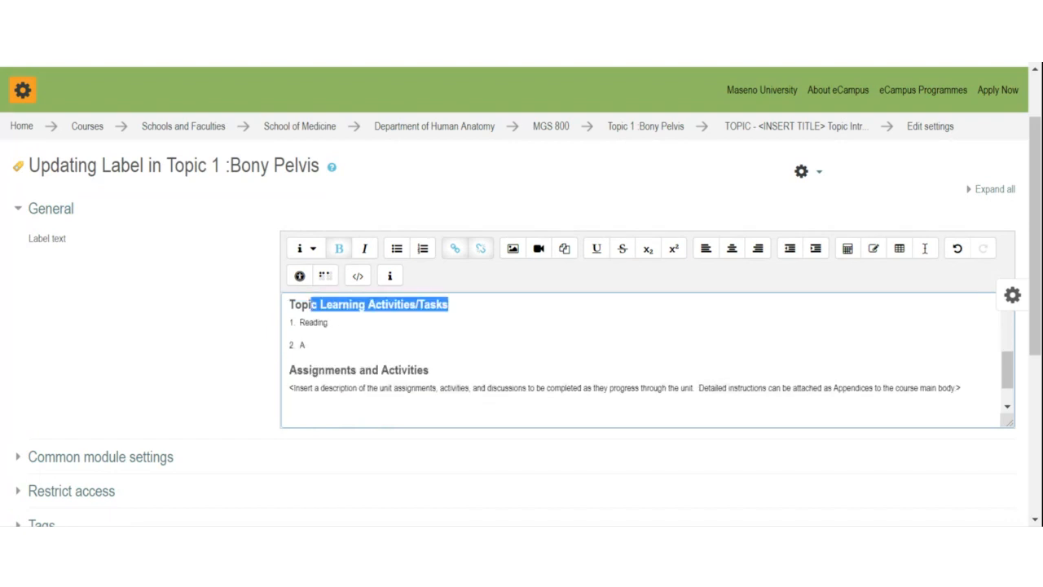
left_click_drag(303, 370, 430, 370)
scroll(429, 370, "up", 1)
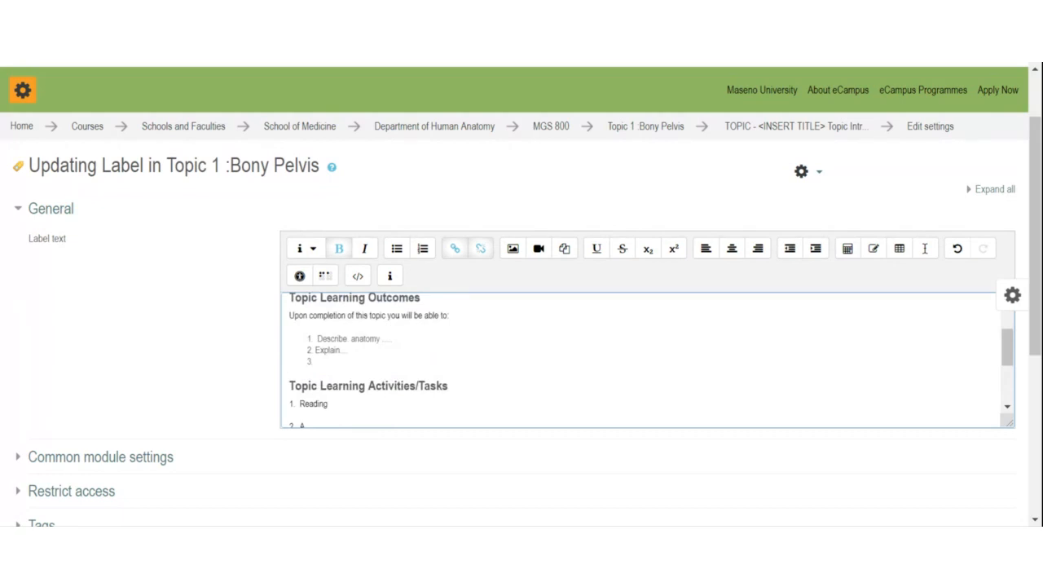
scroll(651, 360, "down", 1)
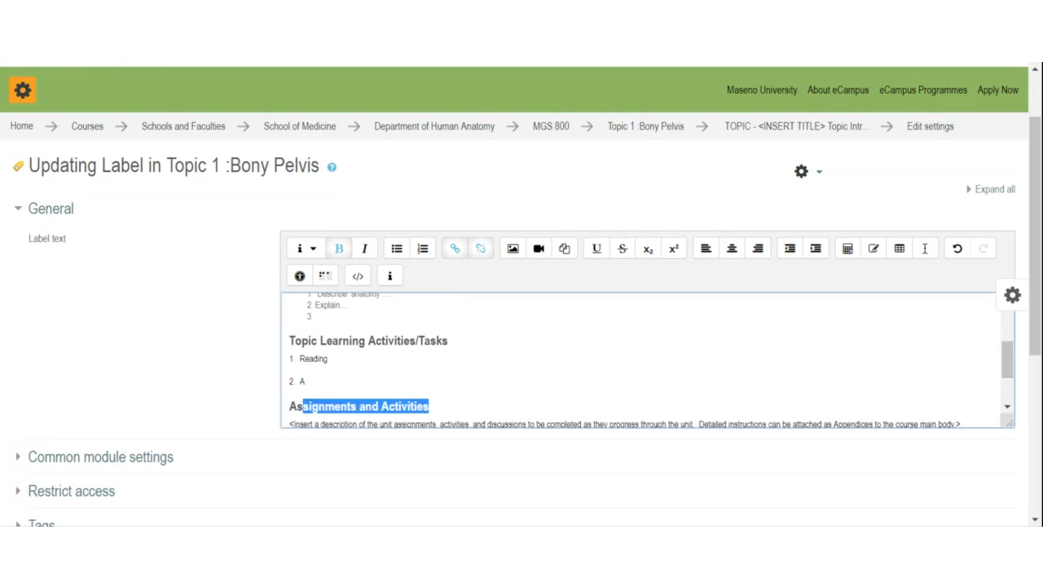
scroll(644, 359, "up", 1)
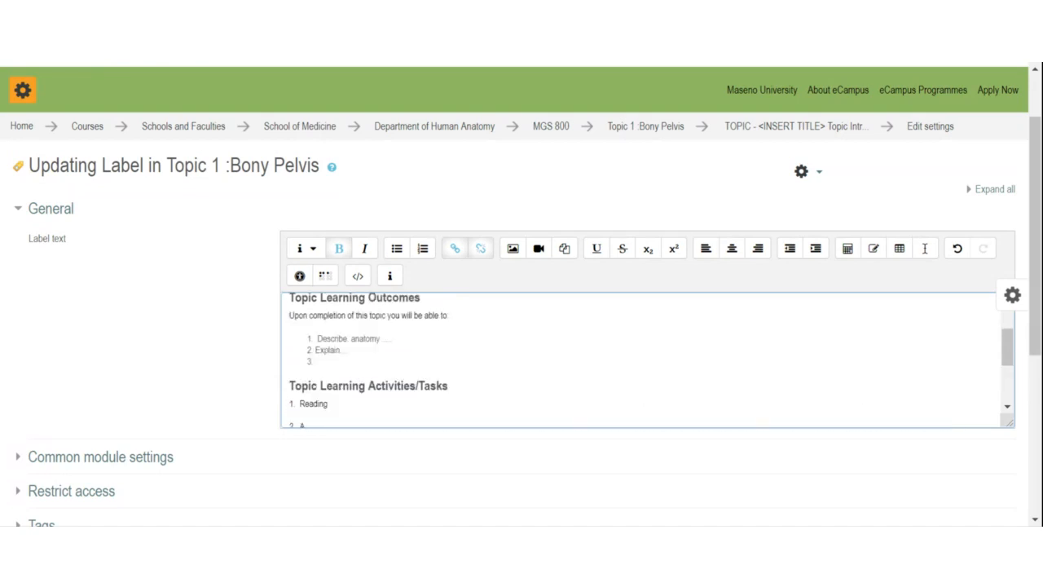
scroll(644, 359, "down", 1)
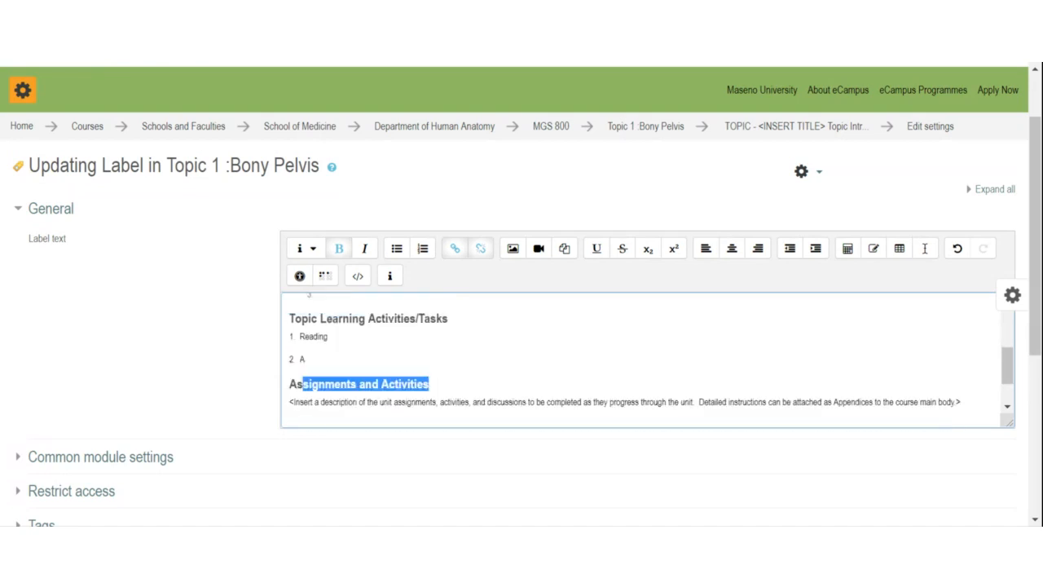
left_click(290, 411)
key("Up")
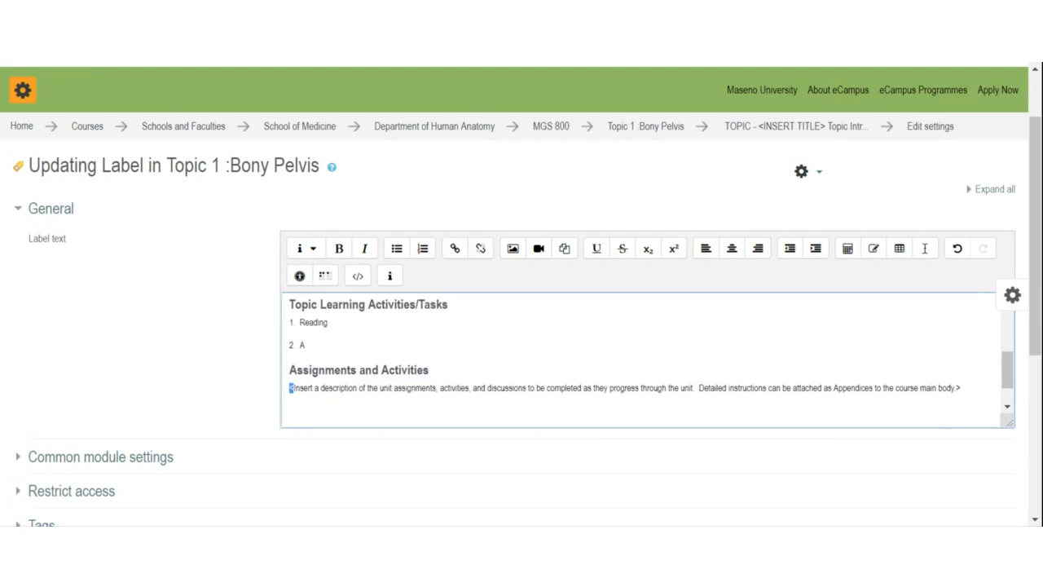
key("shift+End")
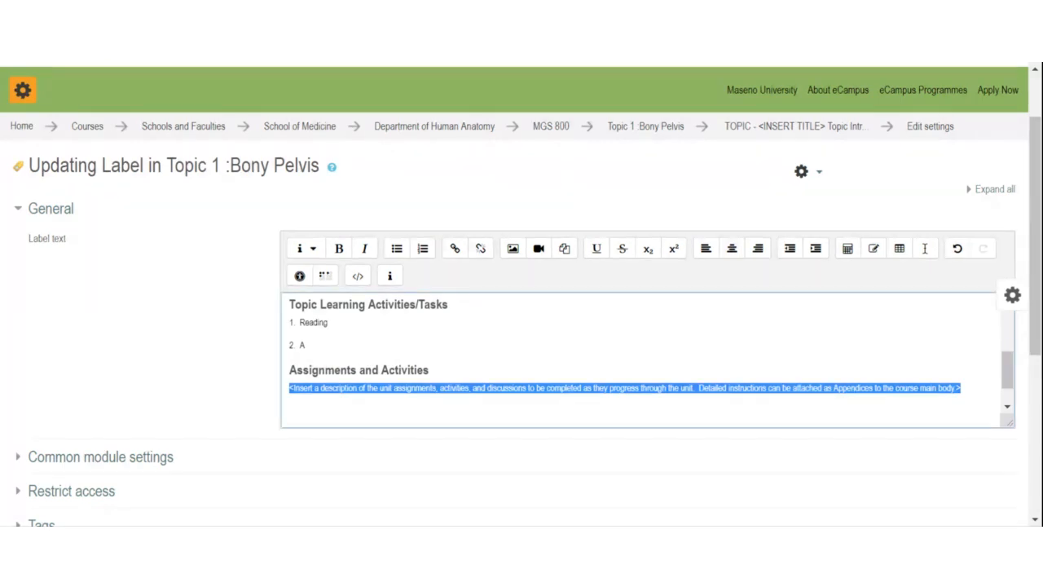
scroll(641, 360, "up", 1)
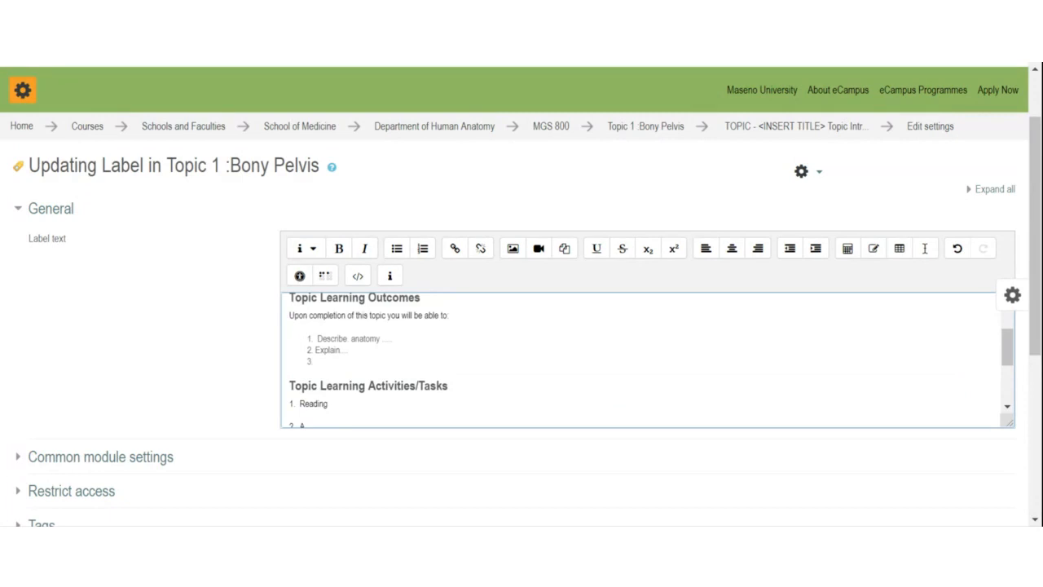
scroll(641, 360, "down", 1)
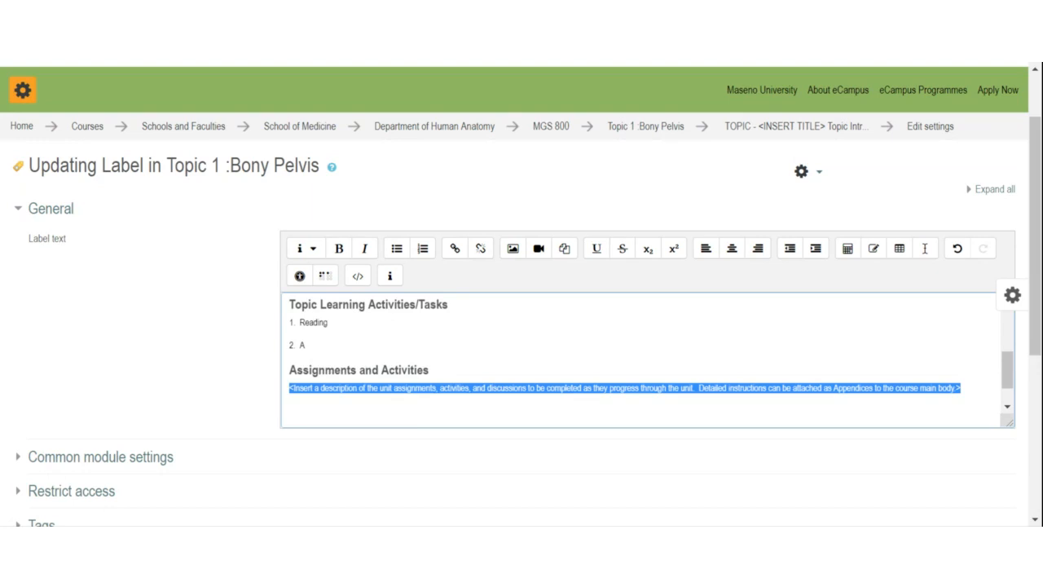
scroll(641, 360, "down", 1)
Step: Save the Bony Pelvis label and return to the MGS 800 course page
scroll(522, 326, "down", 2)
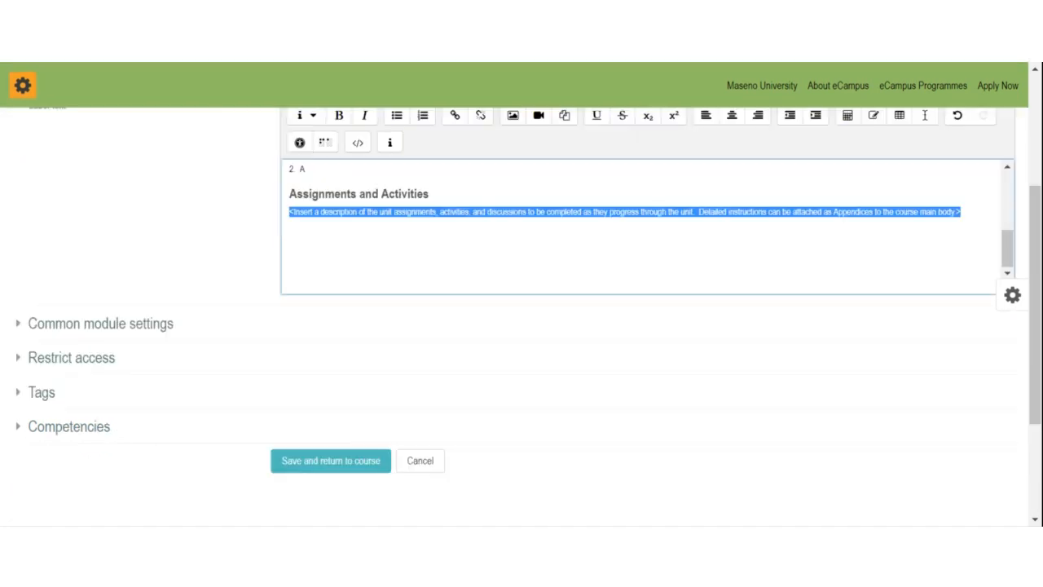
left_click(345, 431)
left_click(328, 438)
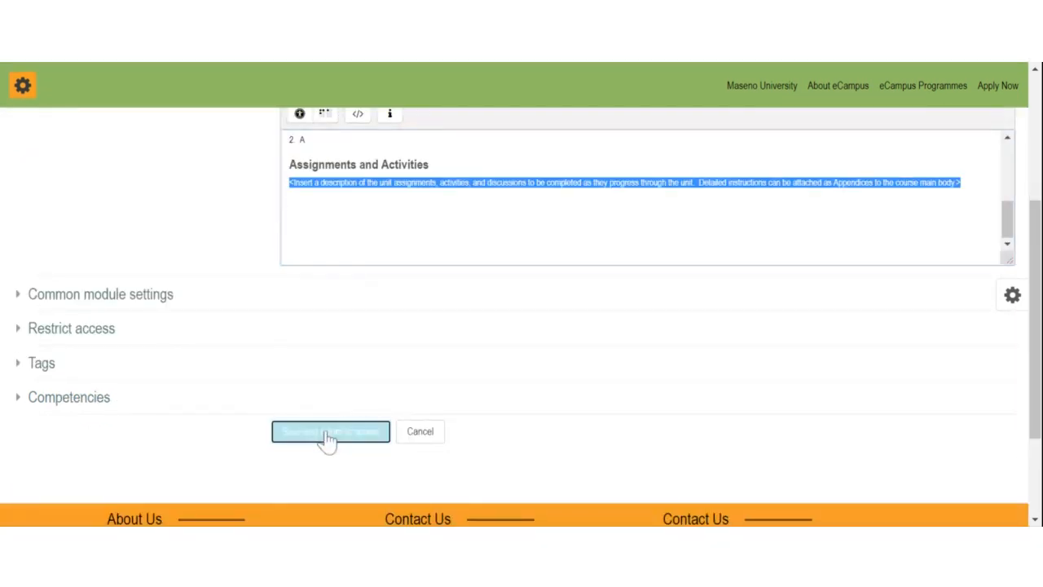
scroll(334, 436, "down", 15)
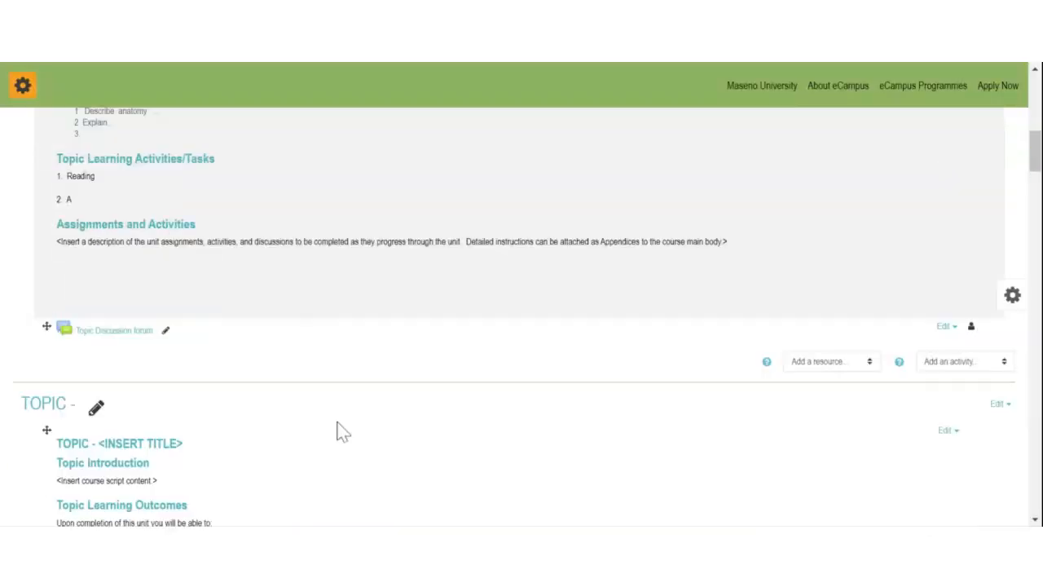
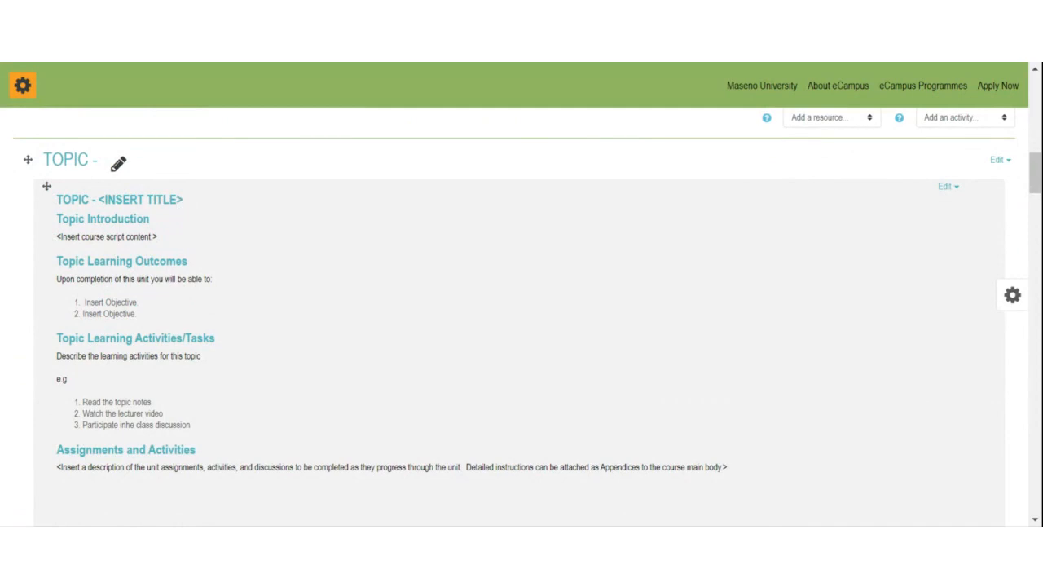
Step: Review Topic 1, highlighting its first two learning outcomes
scroll(149, 254, "up", 2)
scroll(150, 254, "up", 5)
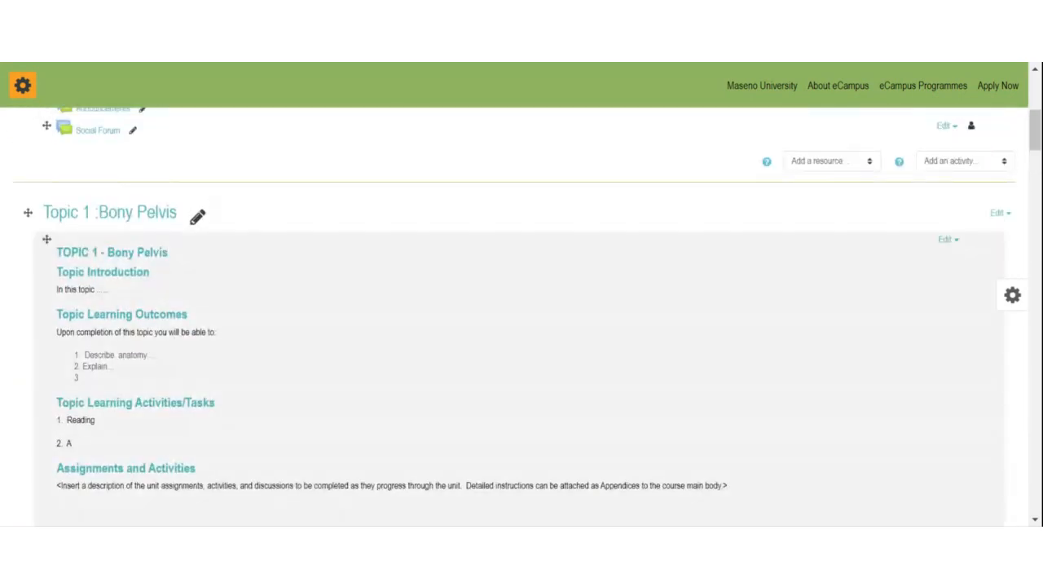
left_click_drag(83, 355, 119, 368)
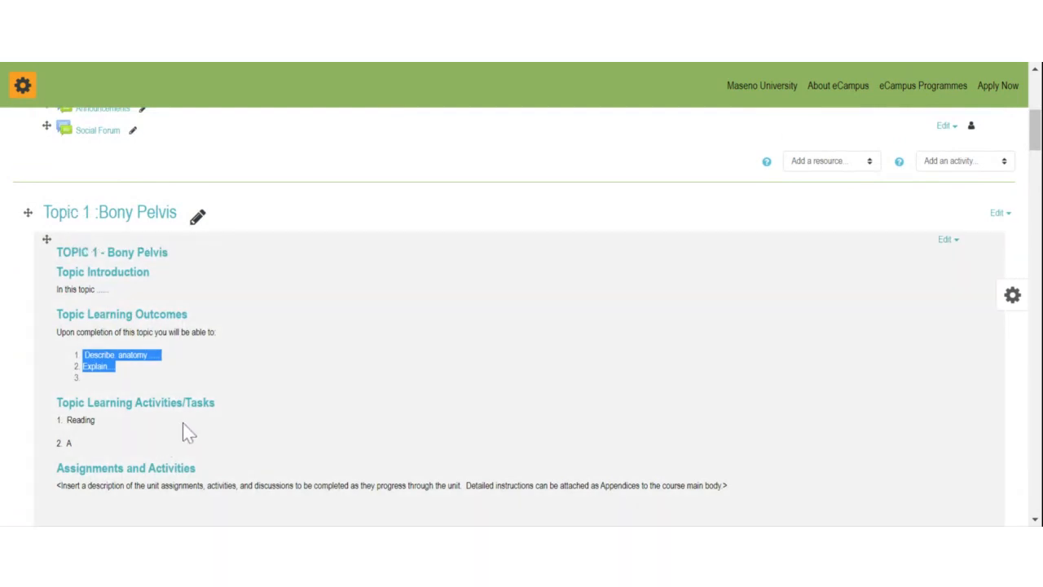
scroll(228, 413, "down", 2)
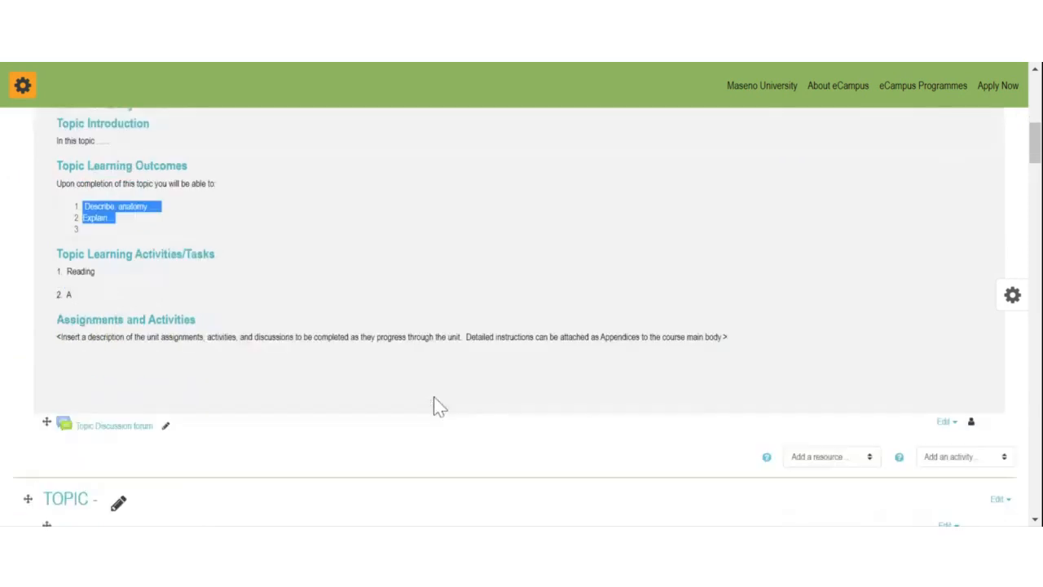
scroll(456, 395, "down", 1)
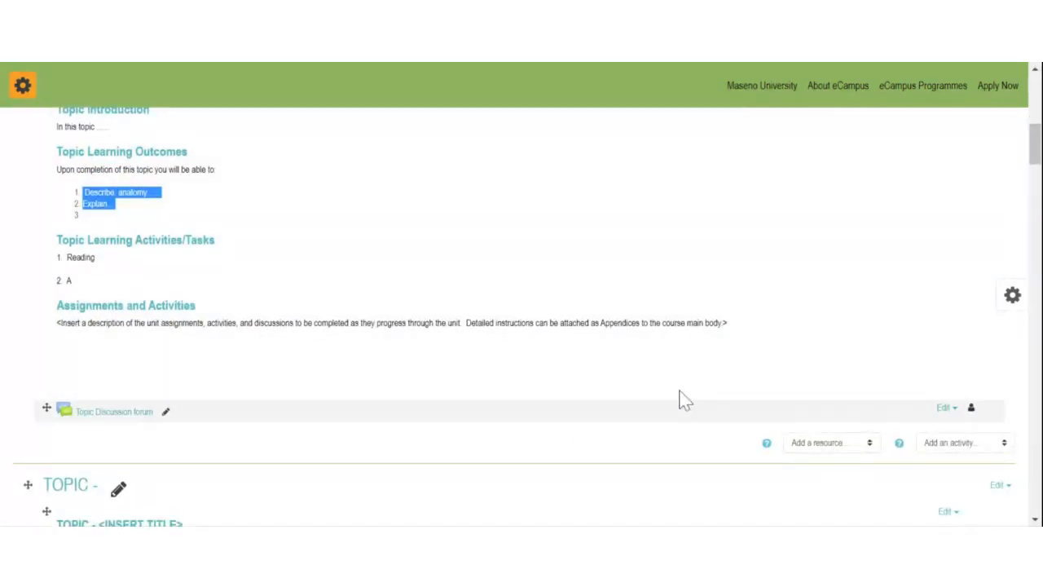
scroll(461, 324, "up", 1)
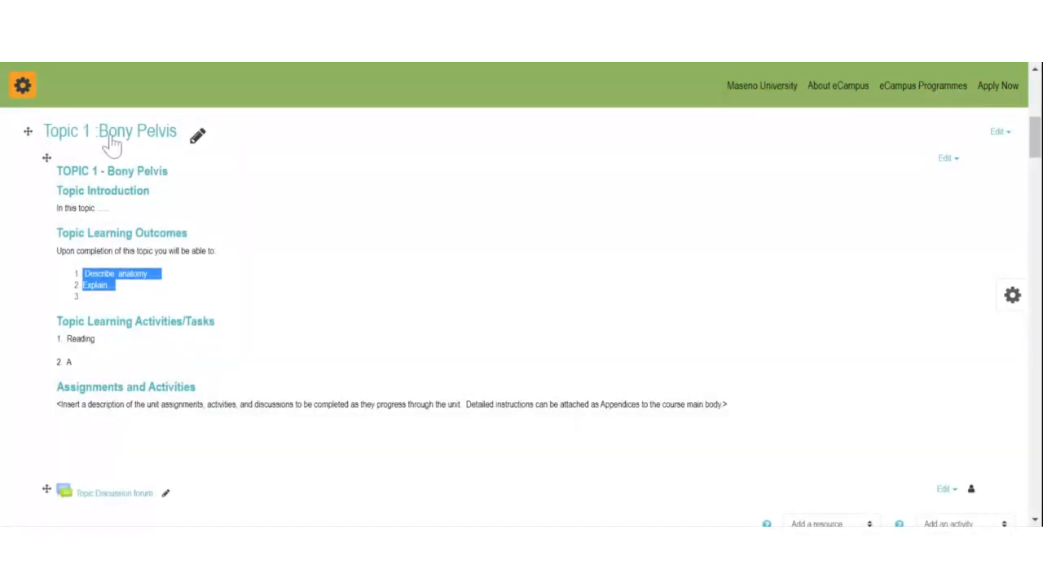
scroll(570, 232, "down", 1)
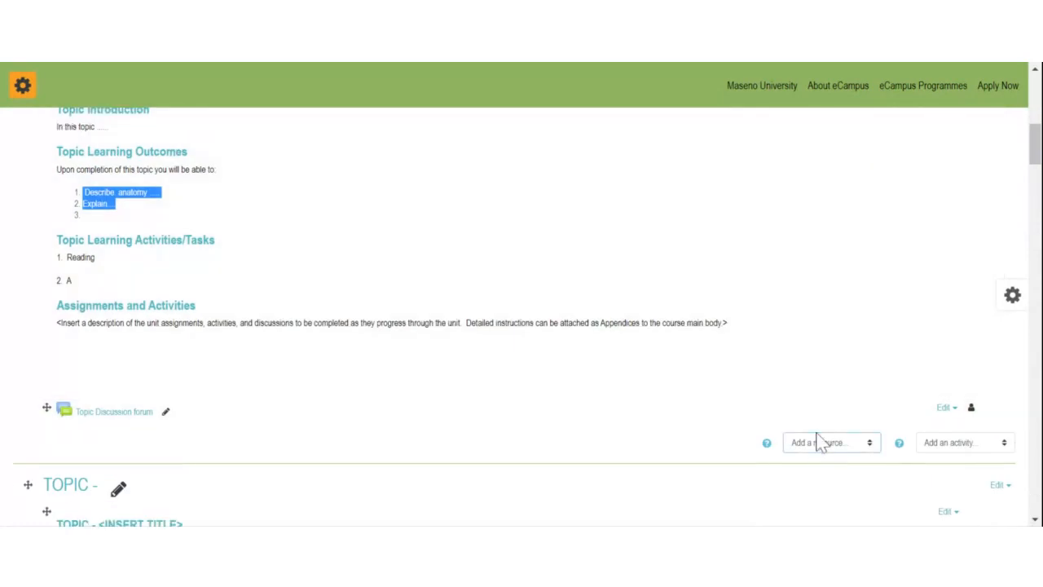
Step: Add the ANATOMY PDF to Topic 1 as a file resource named 'Topic 1 Notes' and save
left_click(821, 442)
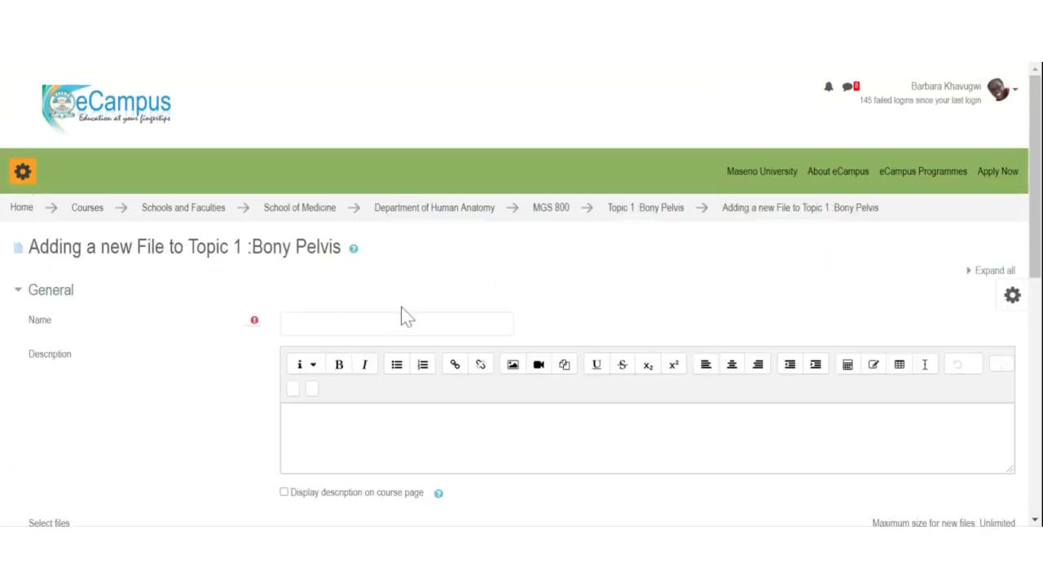
type("Topic")
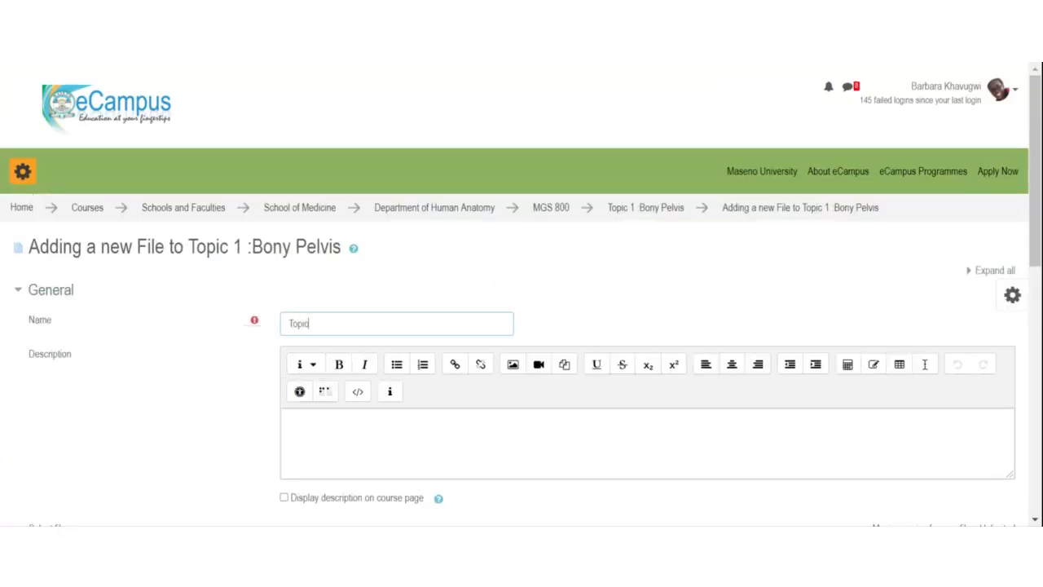
type(" 1 Notes")
scroll(521, 293, "down", 3)
left_click(295, 303)
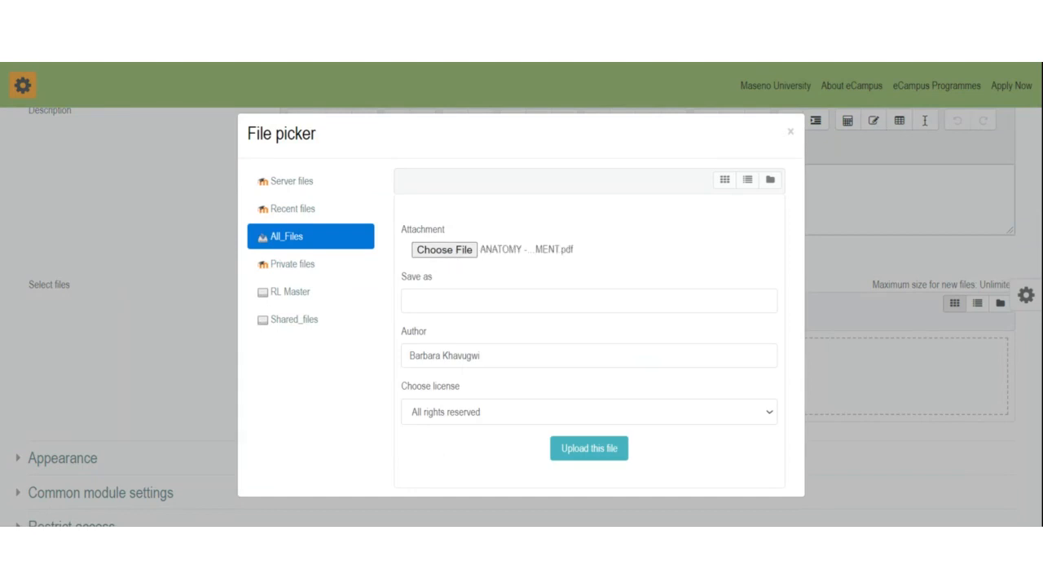
left_click(584, 450)
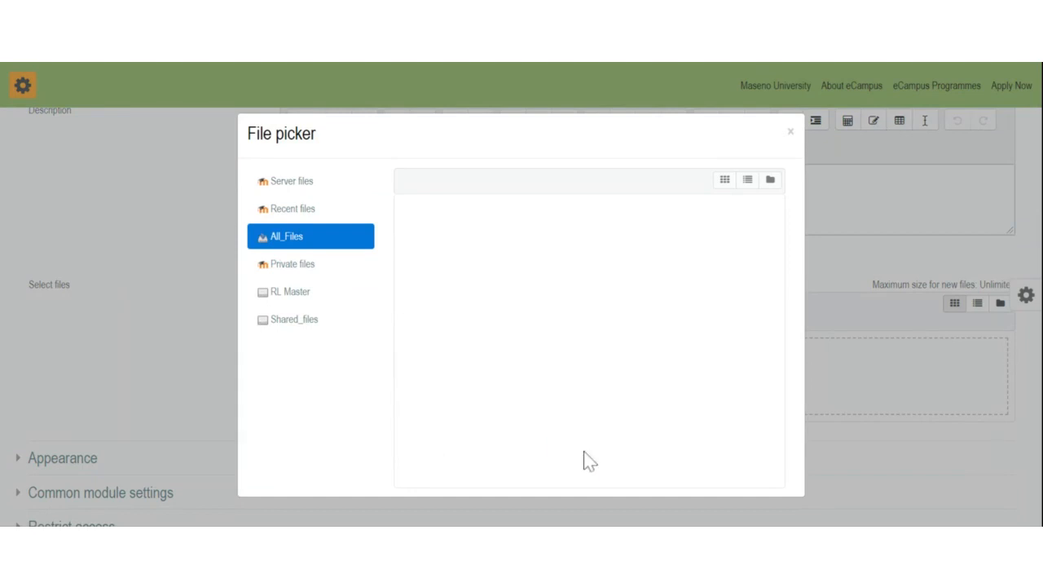
scroll(610, 400, "down", 3)
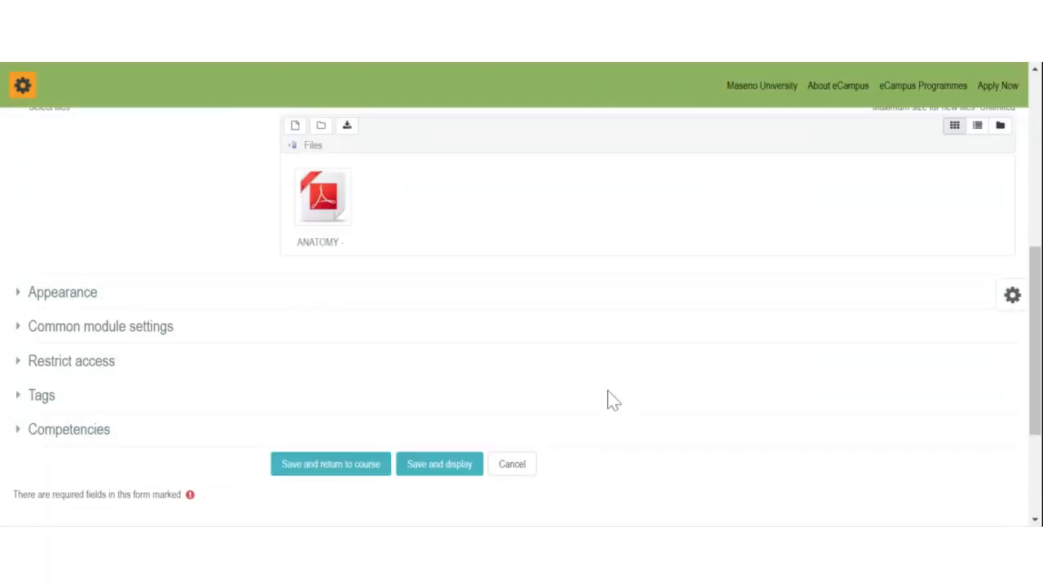
left_click(351, 403)
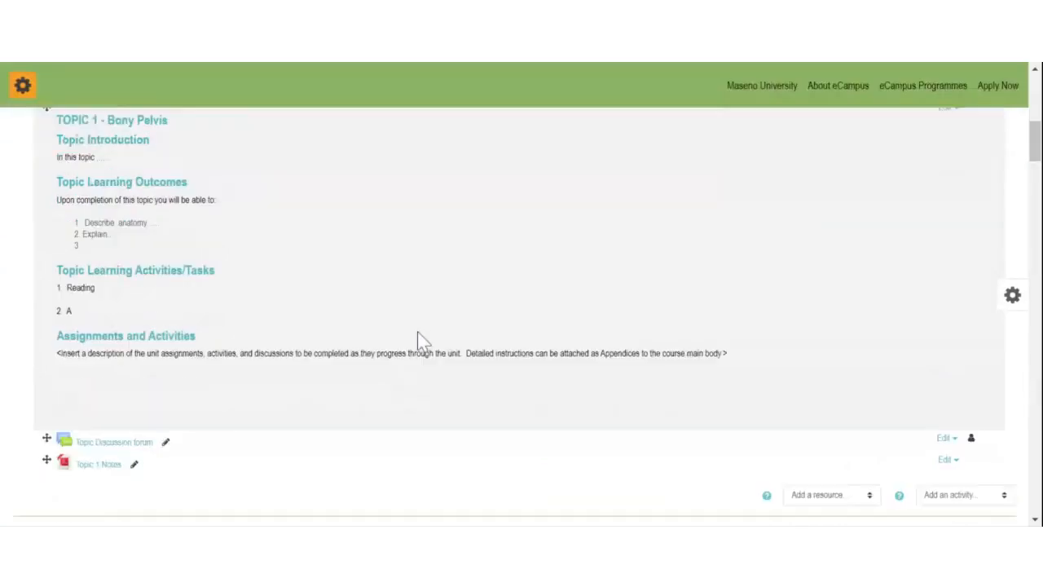
Step: Drag Topic 1 Notes above the Topic Discussion forum in the Topic 1 section
scroll(418, 332, "up", 3)
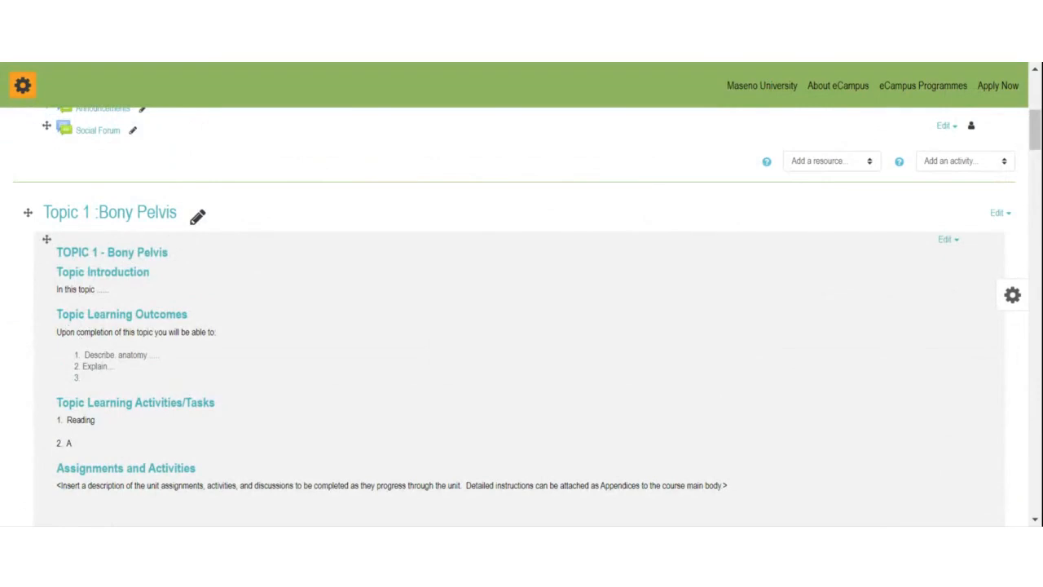
scroll(114, 368, "down", 1)
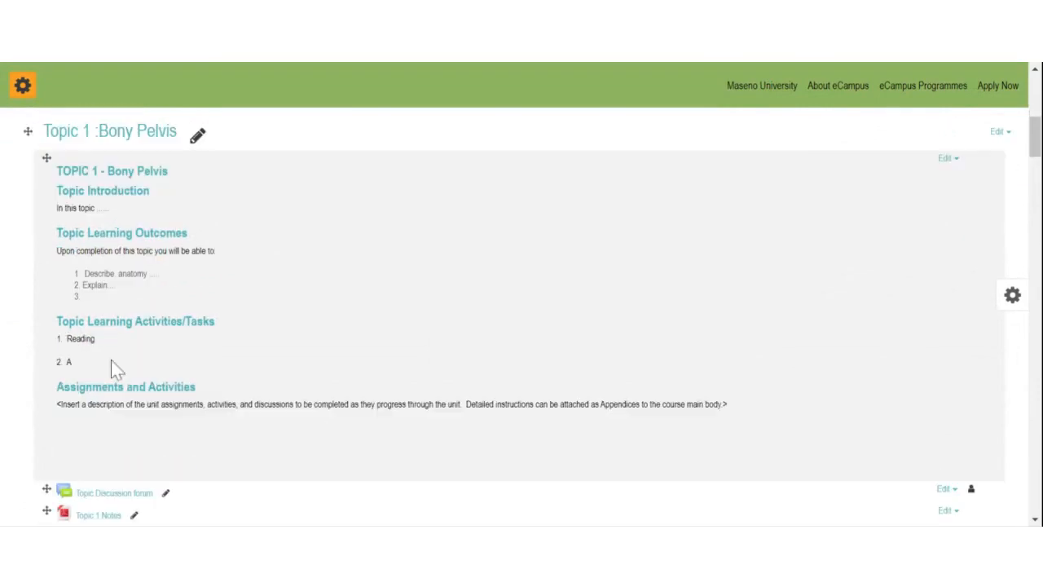
scroll(244, 400, "down", 1)
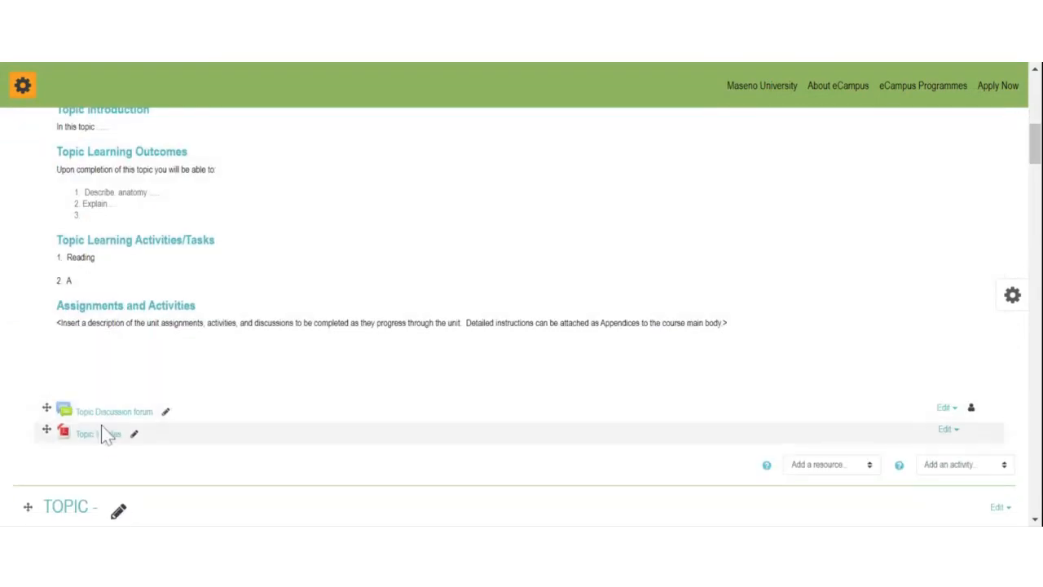
left_click_drag(48, 430, 46, 411)
scroll(321, 400, "up", 2)
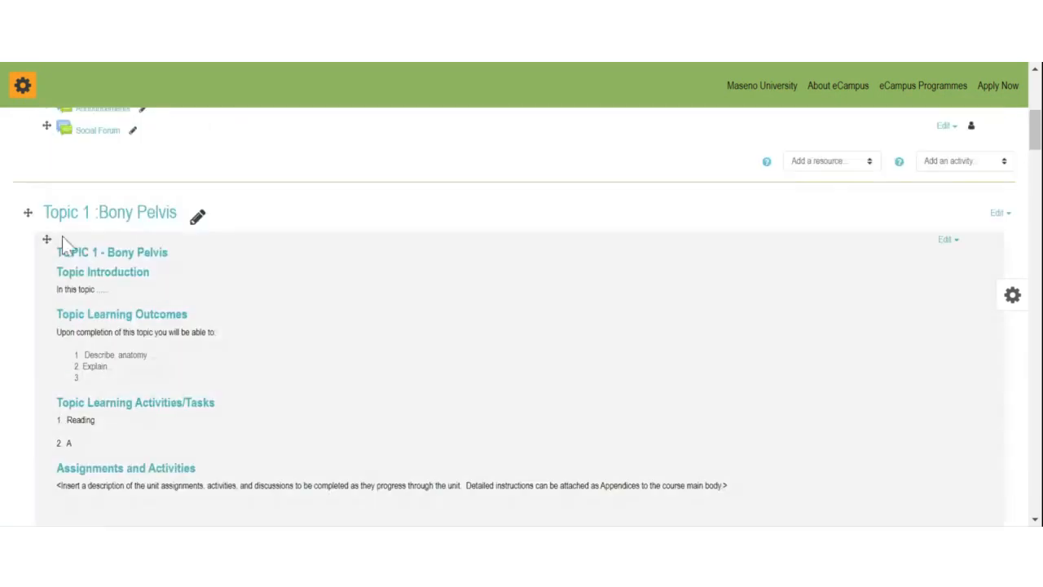
scroll(269, 343, "down", 4)
scroll(244, 309, "down", 1)
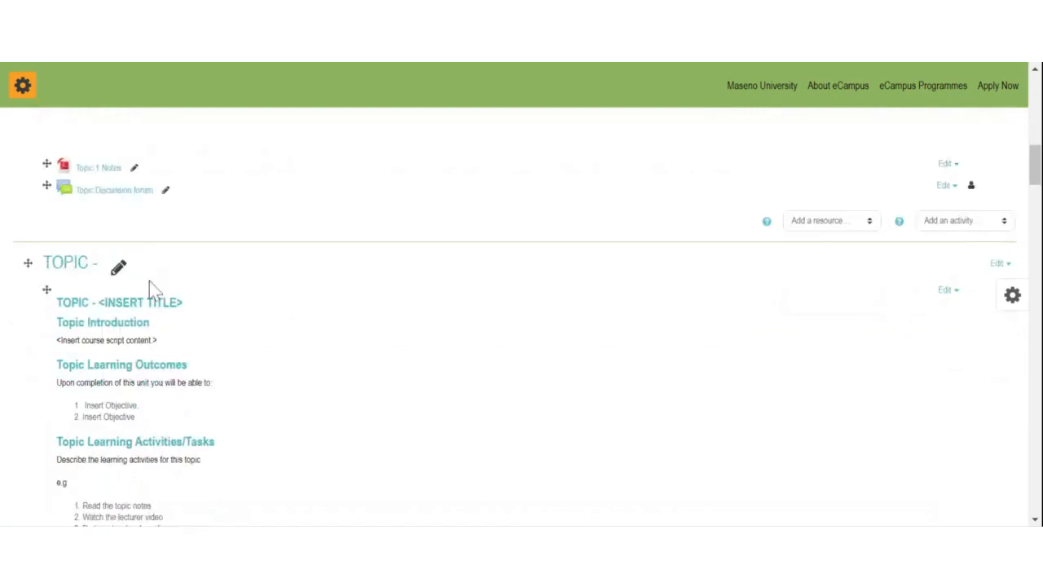
Step: Rename the empty TOPIC section heading after Topic 1 to 'Topic 2'
left_click(119, 269)
type("Topic 2:")
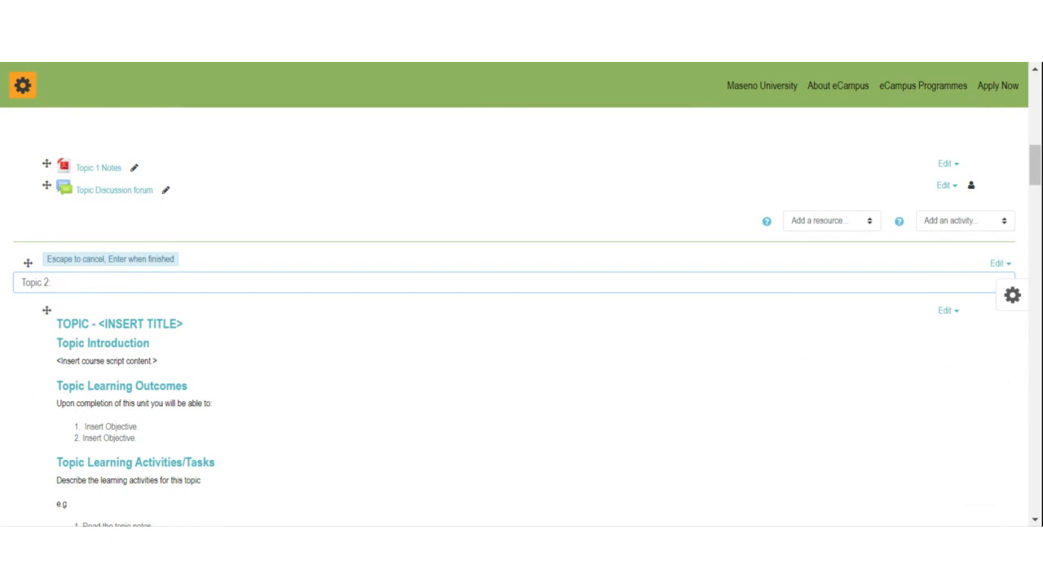
key("Return")
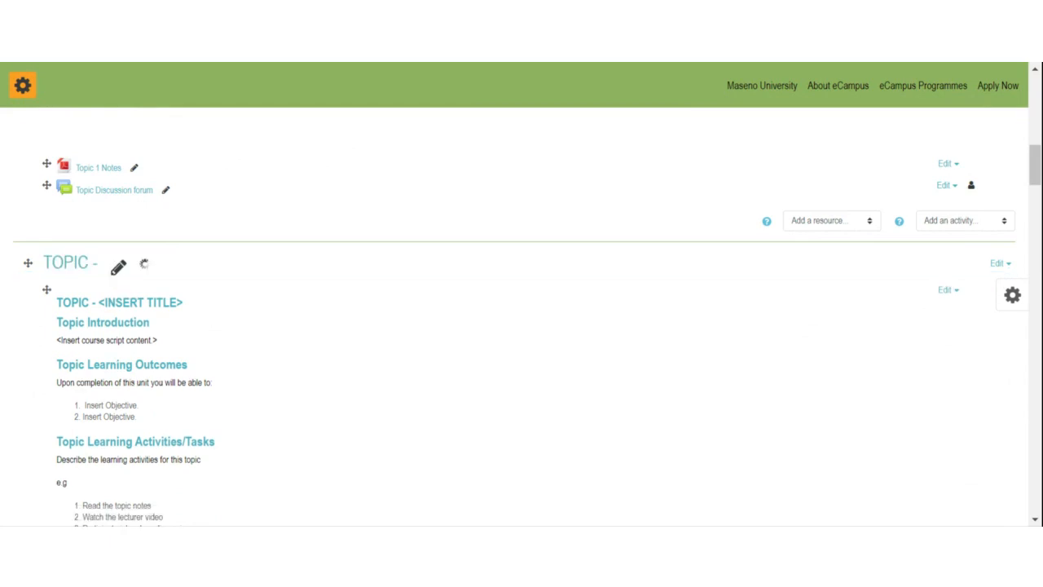
scroll(519, 316, "up", 4)
scroll(214, 269, "down", 3)
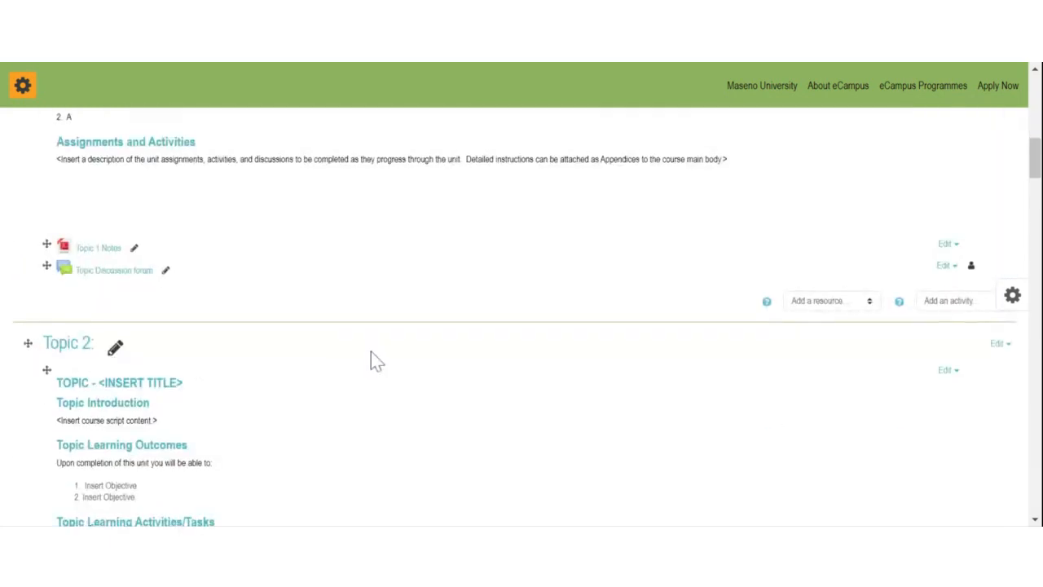
scroll(372, 362, "down", 2)
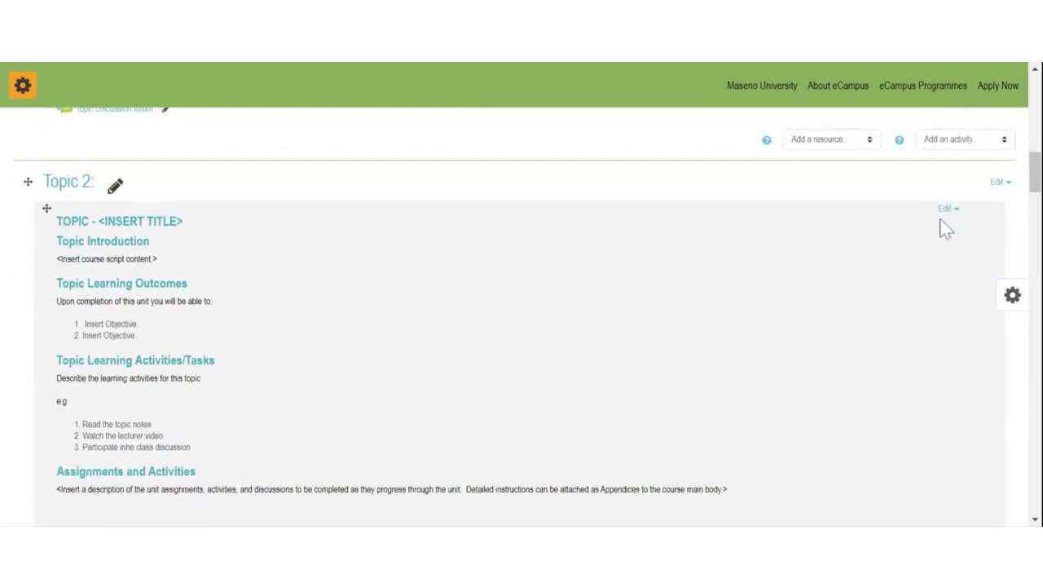
Step: Open the Topic 2 label's settings, enlarge the editor to view the template, and save unchanged
left_click(947, 211)
left_click(930, 234)
scroll(265, 280, "down", 5)
scroll(269, 277, "up", 1)
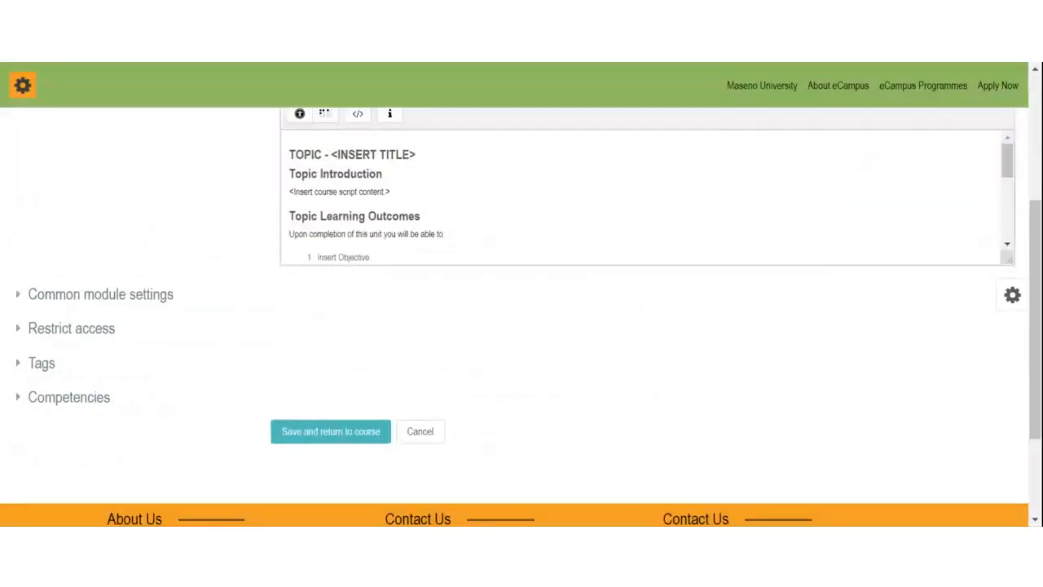
left_click_drag(1009, 259, 985, 495)
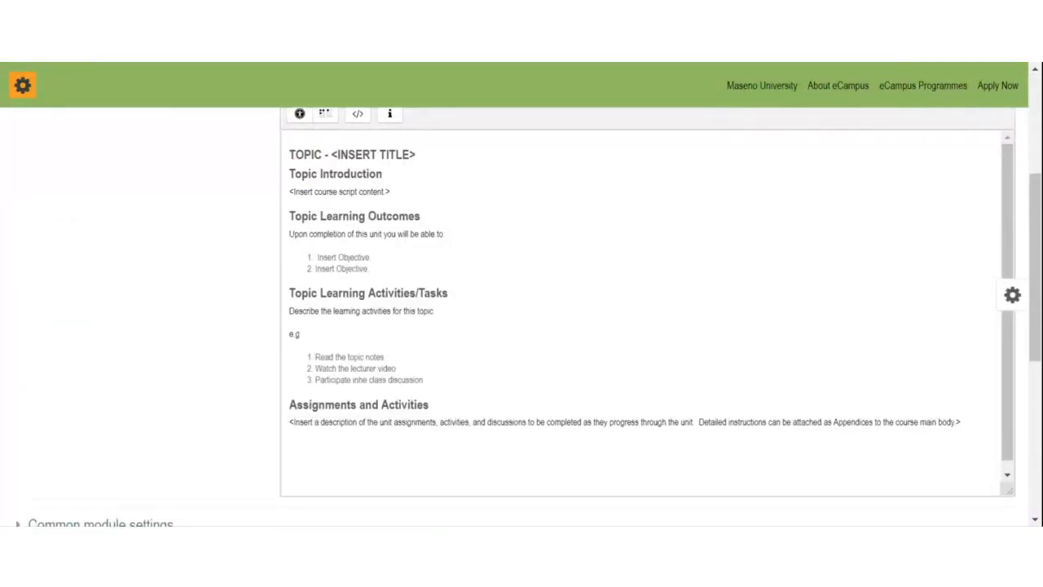
scroll(644, 306, "down", 1)
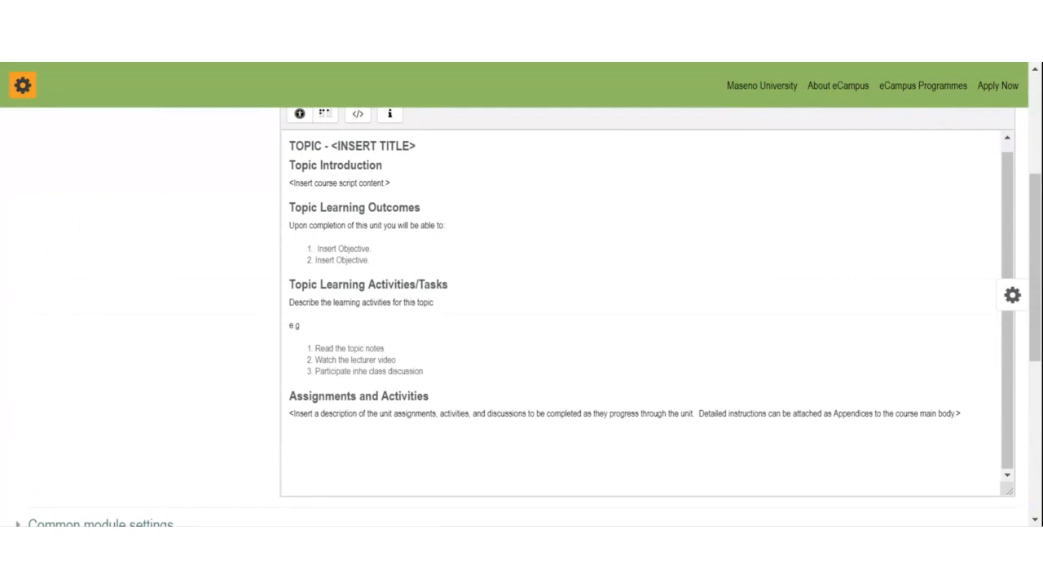
scroll(438, 424, "down", 3)
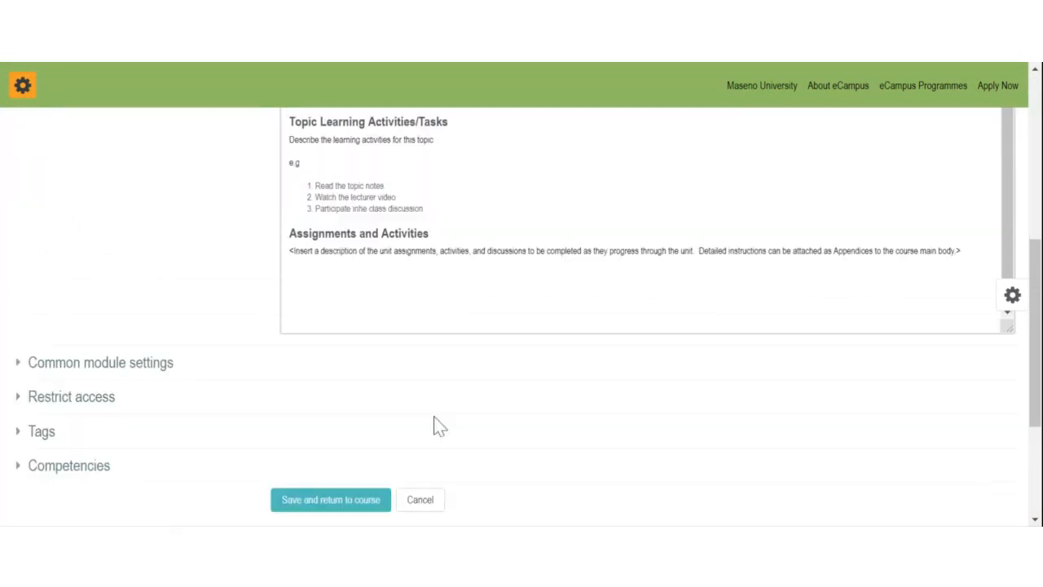
left_click(352, 505)
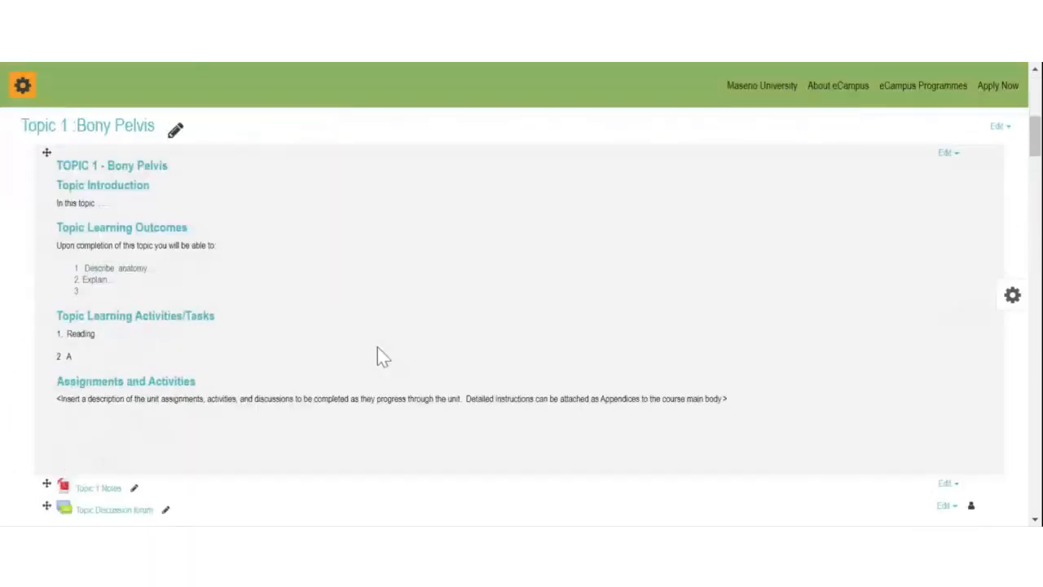
Step: Open the Adding a new File form for Topic 2, then return to the MGS 800 course page
scroll(377, 348, "down", 10)
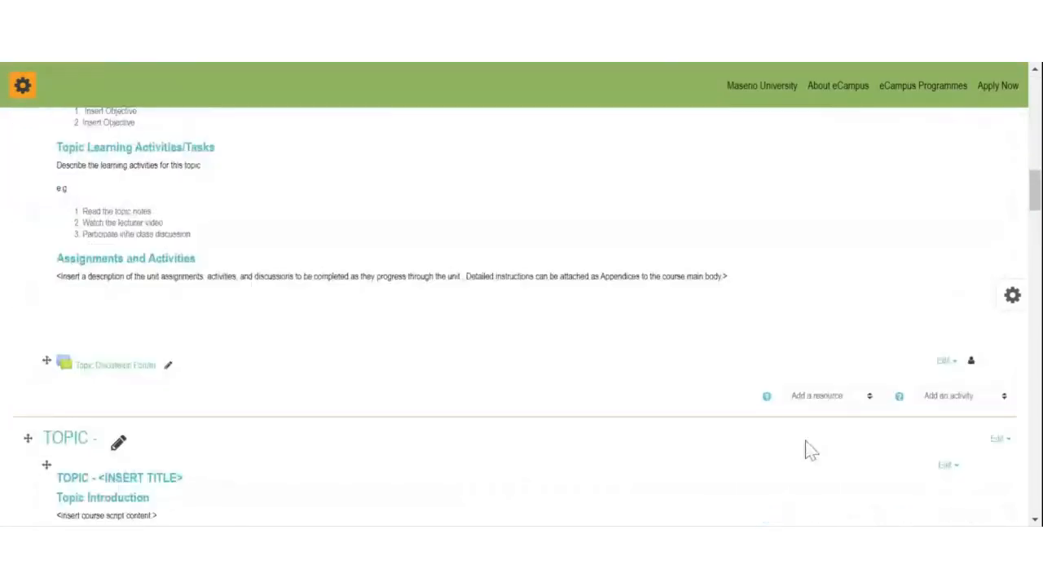
scroll(806, 441, "down", 1)
left_click(829, 360)
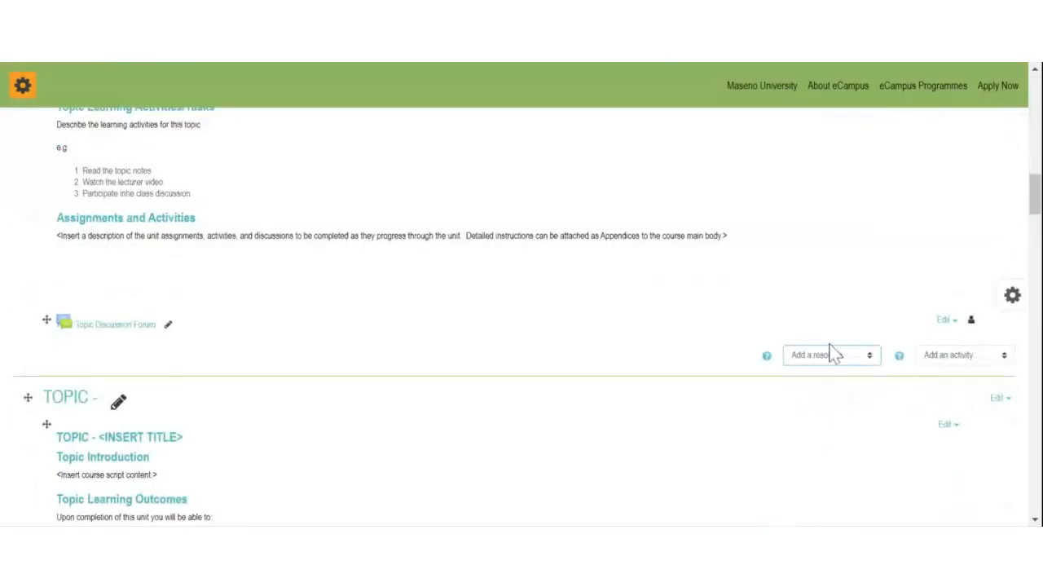
left_click(790, 168)
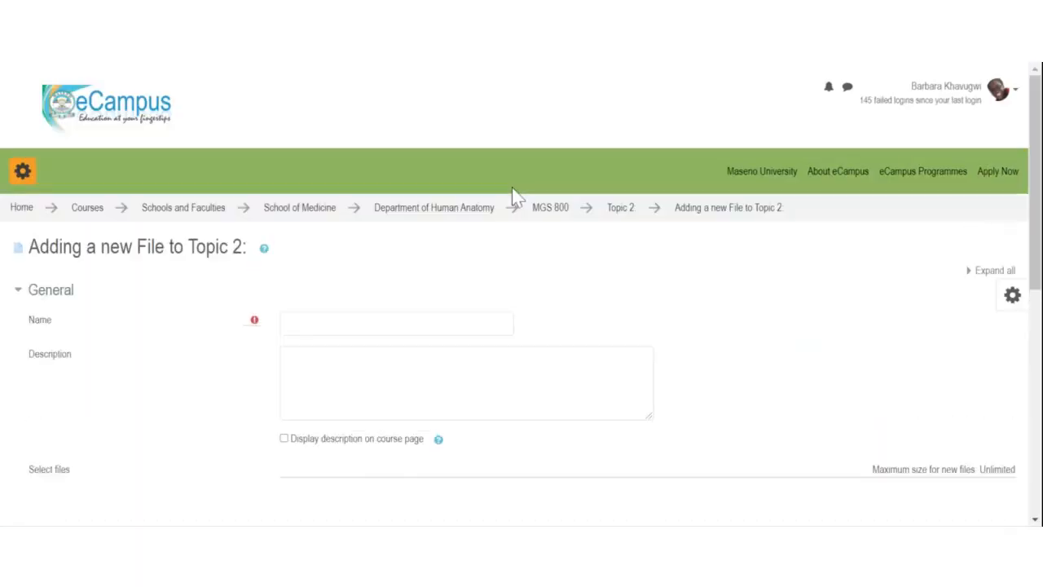
left_click(551, 208)
Step: Scroll through the MGS 800 topic sections and back to the top of the course page
scroll(163, 302, "down", 5)
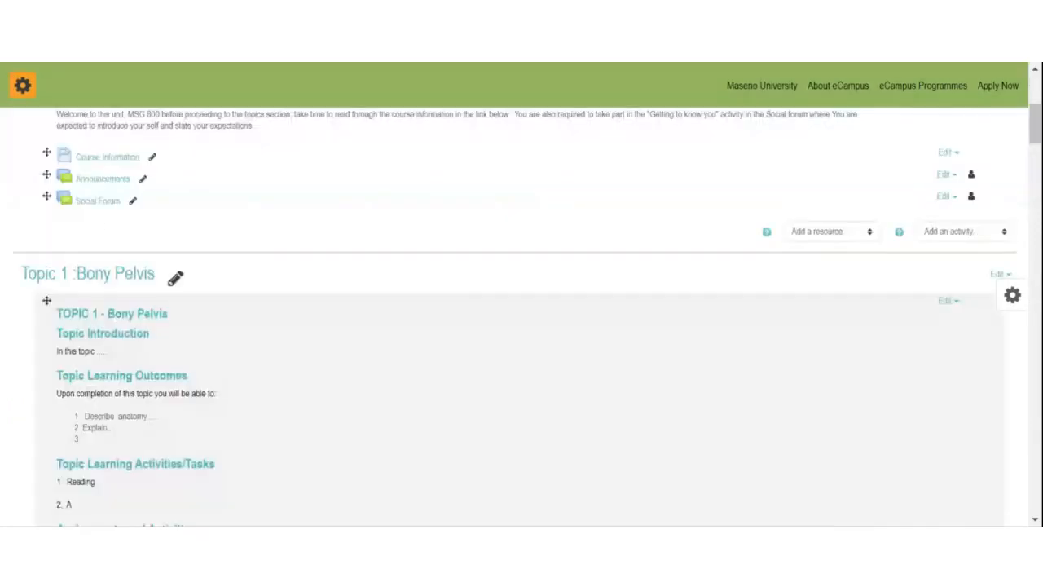
scroll(282, 263, "down", 10)
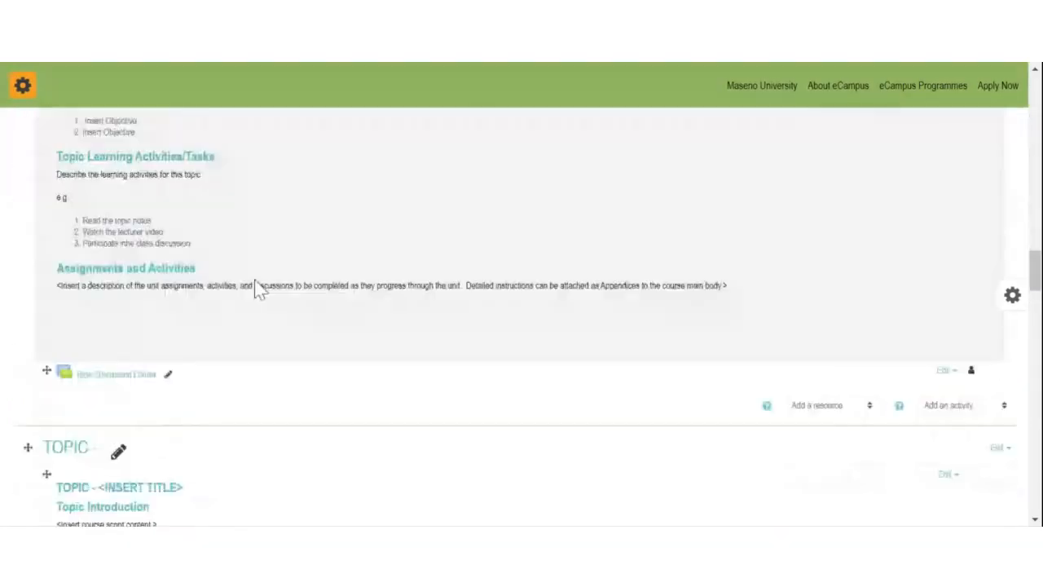
scroll(255, 295, "down", 15)
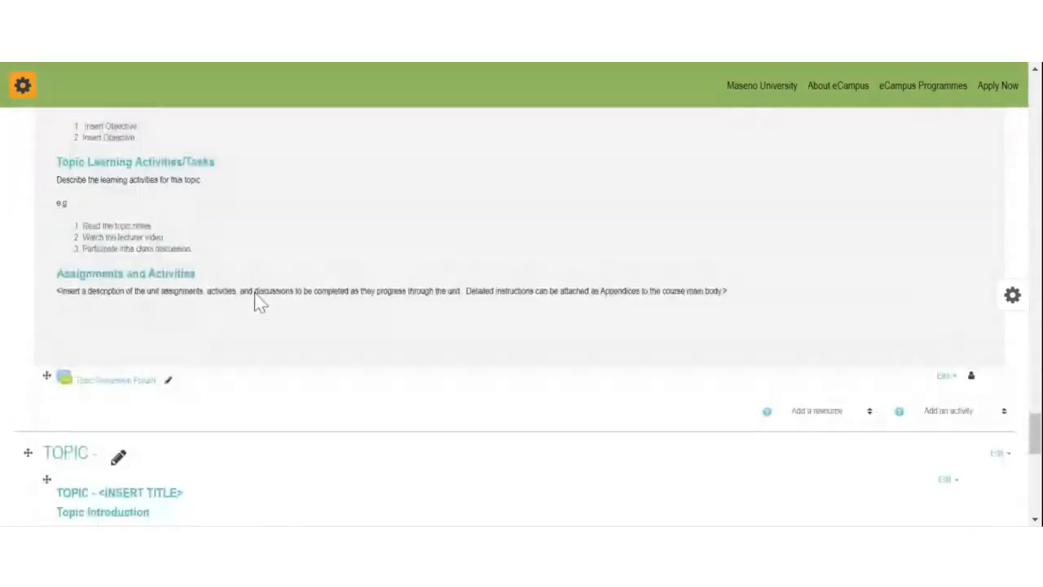
scroll(253, 318, "down", 5)
scroll(259, 316, "up", 6)
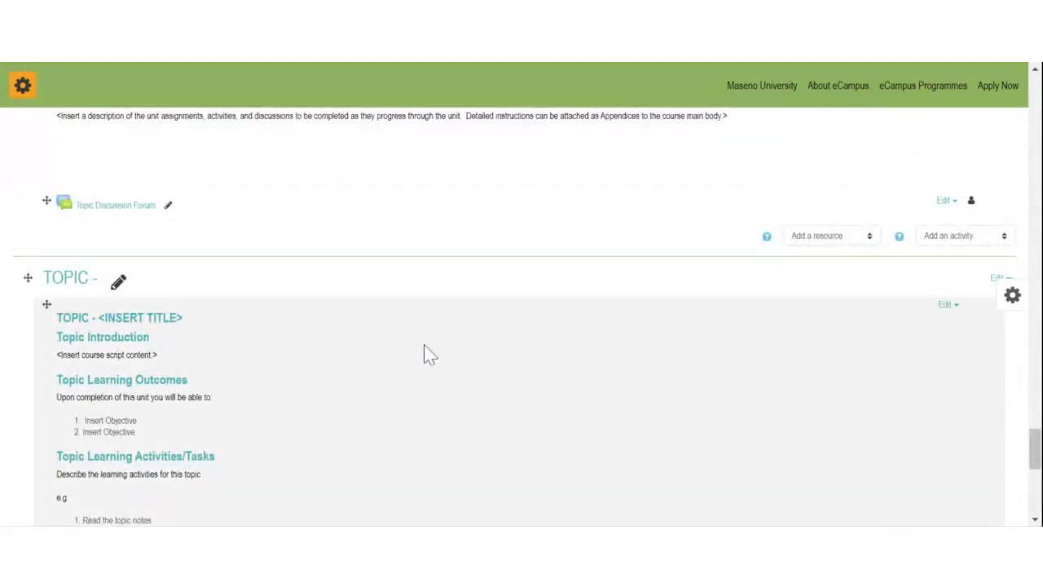
scroll(424, 345, "up", 2)
scroll(429, 350, "down", 4)
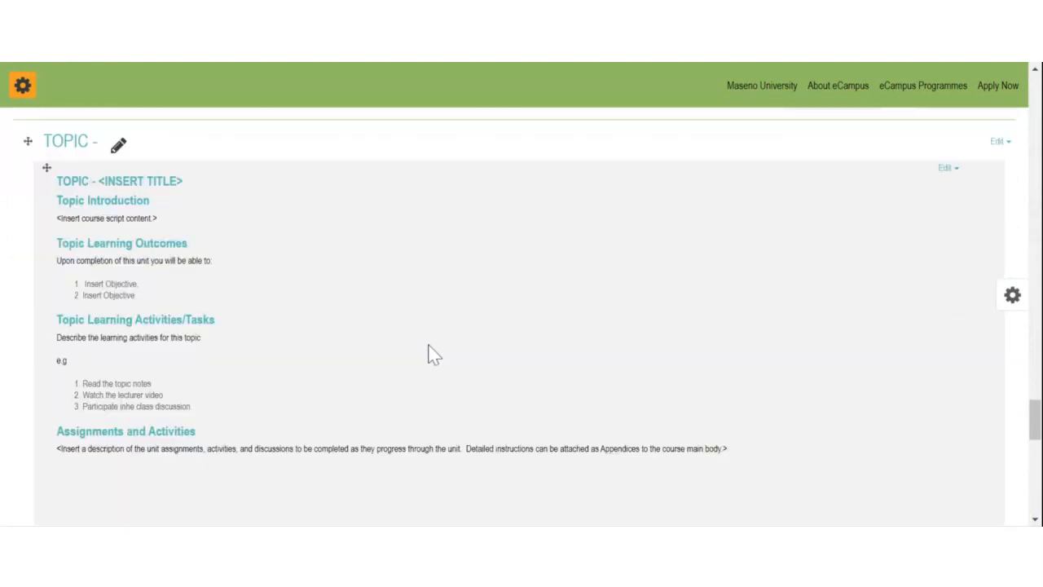
scroll(429, 340, "up", 1)
scroll(429, 342, "up", 4)
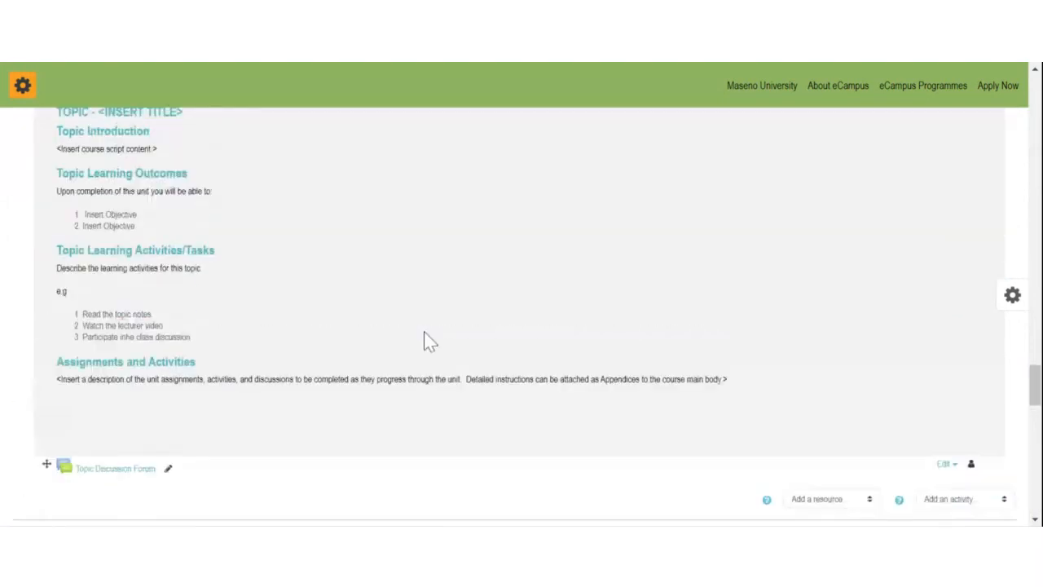
scroll(430, 334, "down", 1)
scroll(430, 327, "down", 3)
scroll(429, 327, "up", 1)
scroll(430, 326, "down", 3)
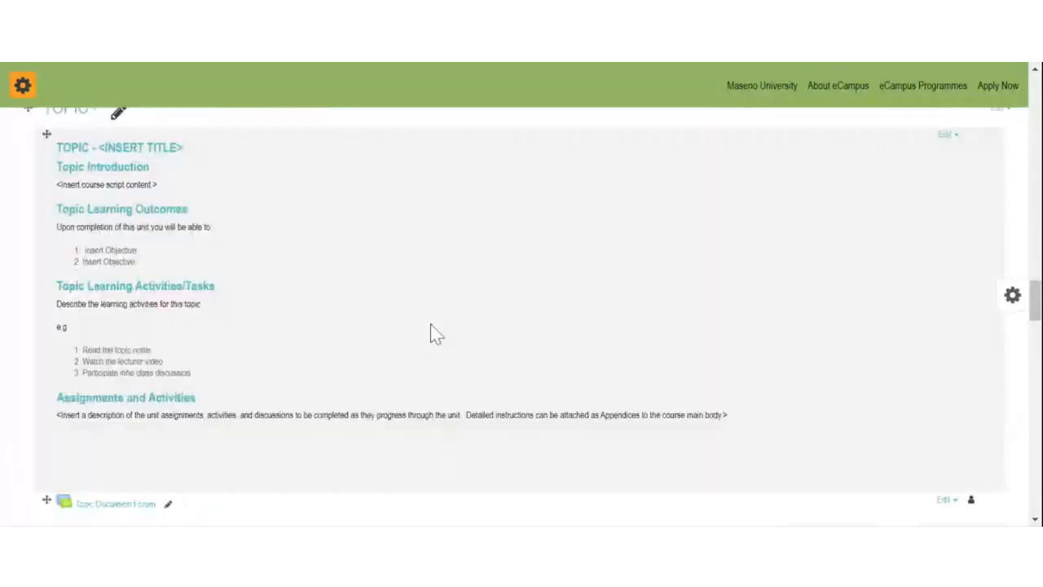
scroll(434, 330, "up", 2)
scroll(431, 324, "up", 3)
scroll(432, 324, "down", 5)
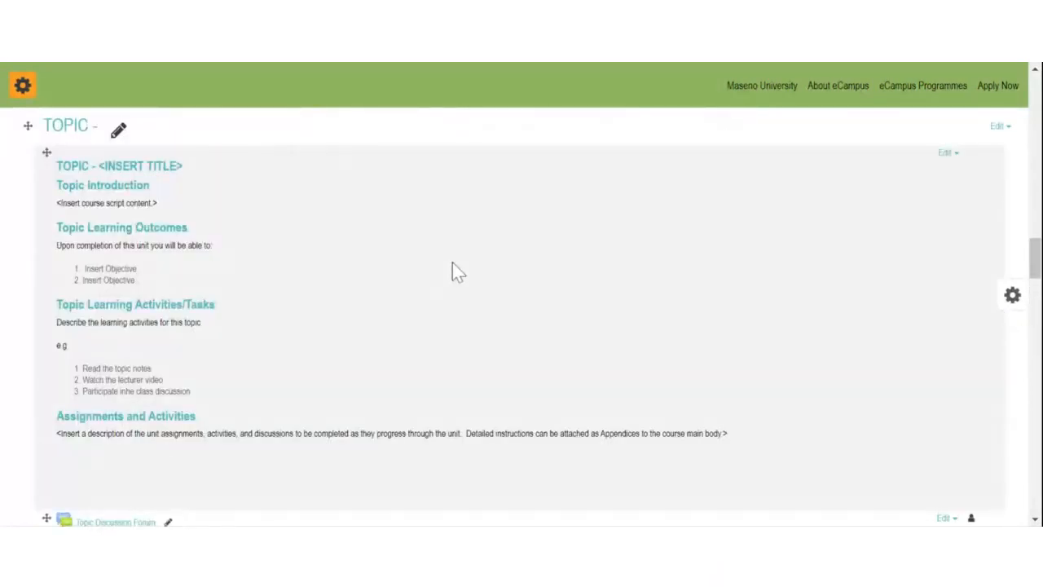
scroll(452, 261, "up", 7)
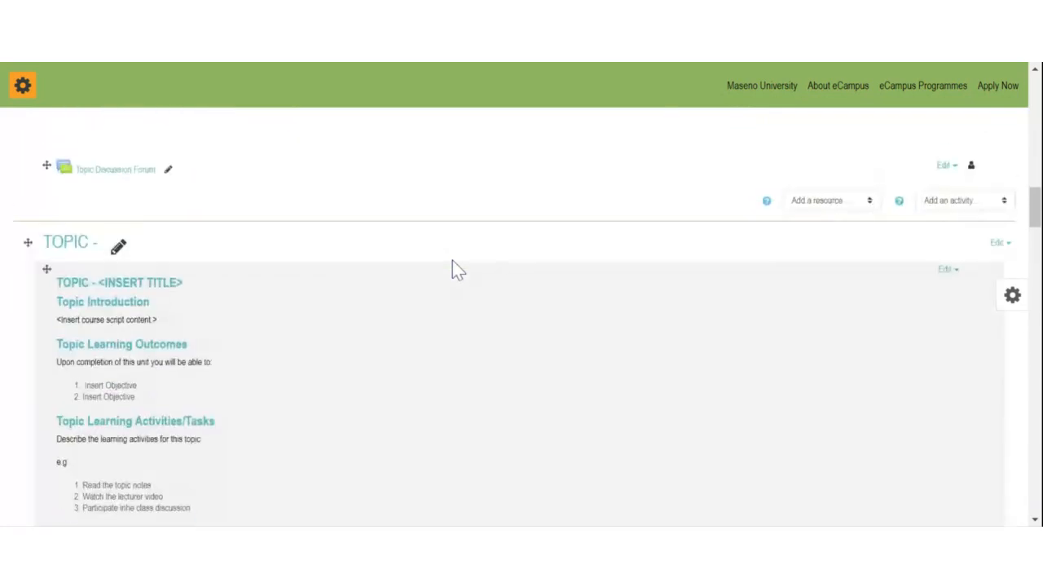
scroll(453, 261, "up", 6)
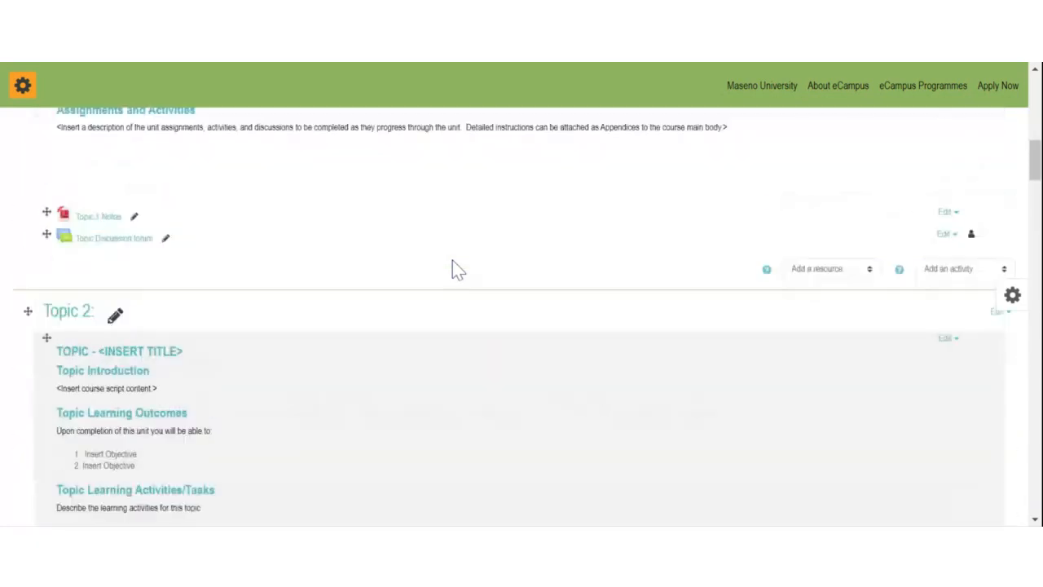
scroll(453, 261, "up", 10)
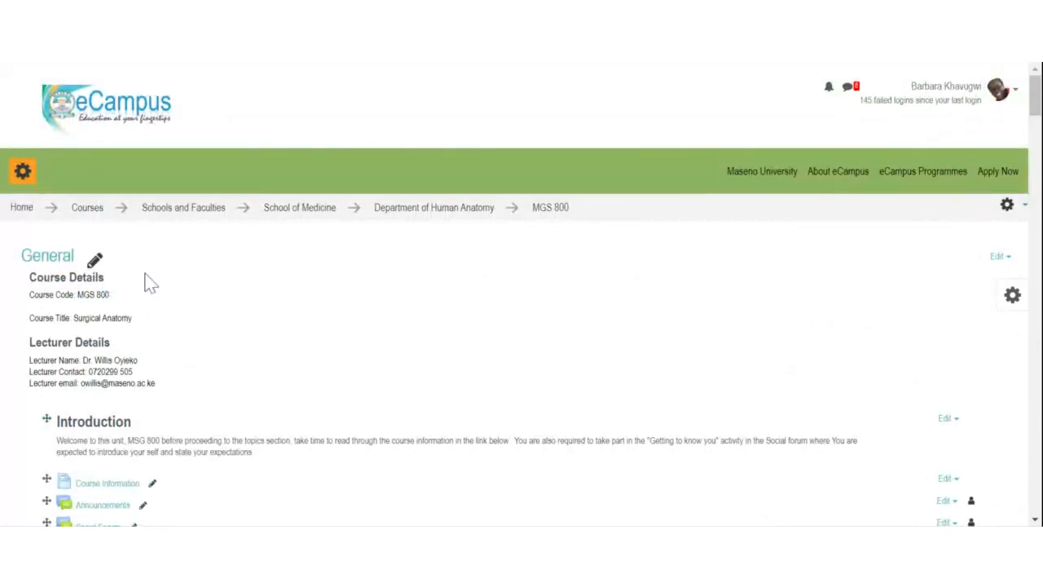
Step: Highlight the course and lecturer details in the General section
left_click(1008, 210)
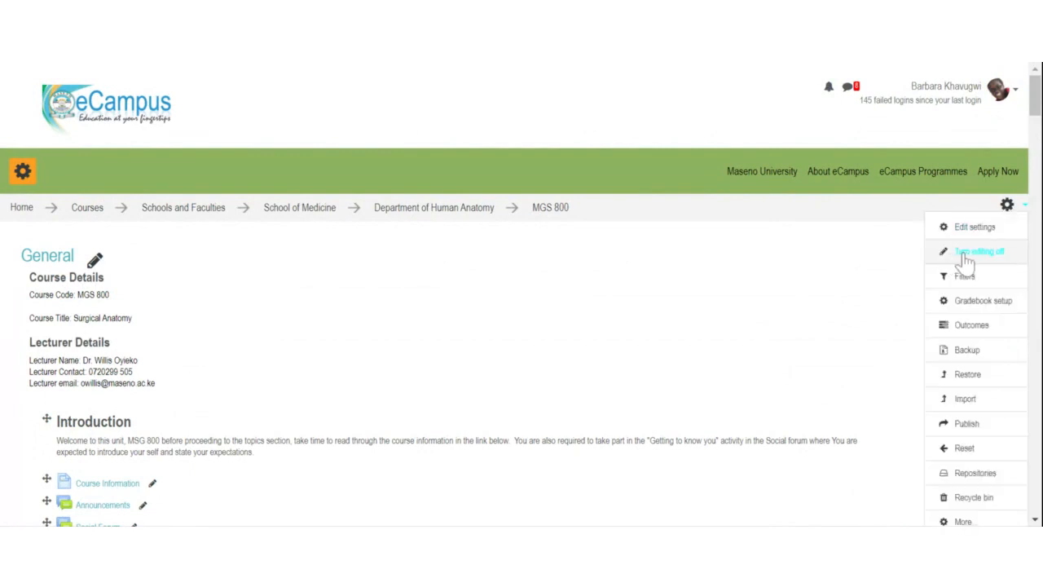
left_click(368, 341)
scroll(411, 336, "down", 1)
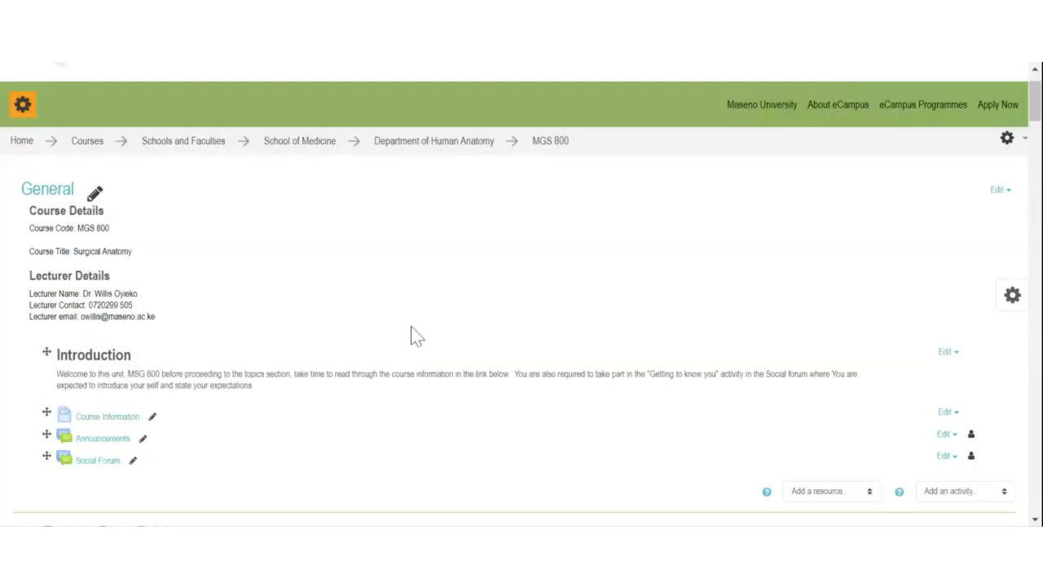
left_click_drag(30, 195, 177, 314)
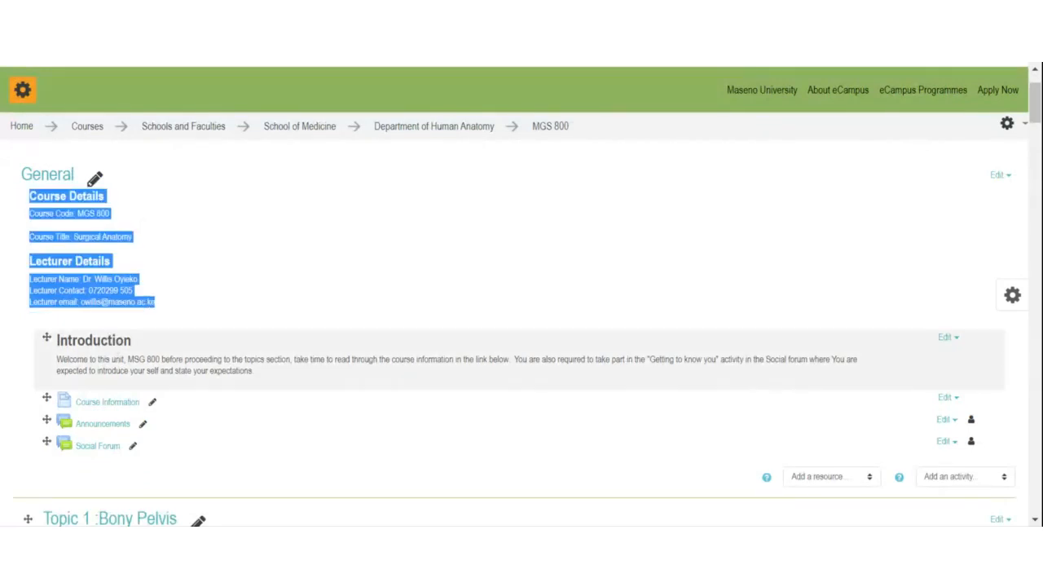
Step: Turn editing off for the MGS 800 course from the gear menu
scroll(294, 373, "down", 3)
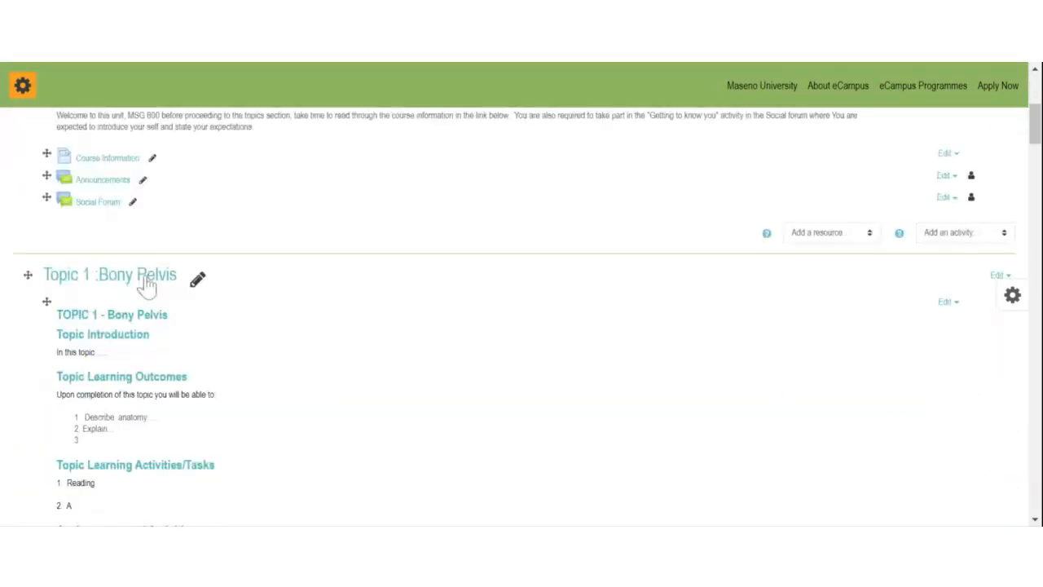
scroll(275, 203, "up", 2)
scroll(289, 203, "down", 6)
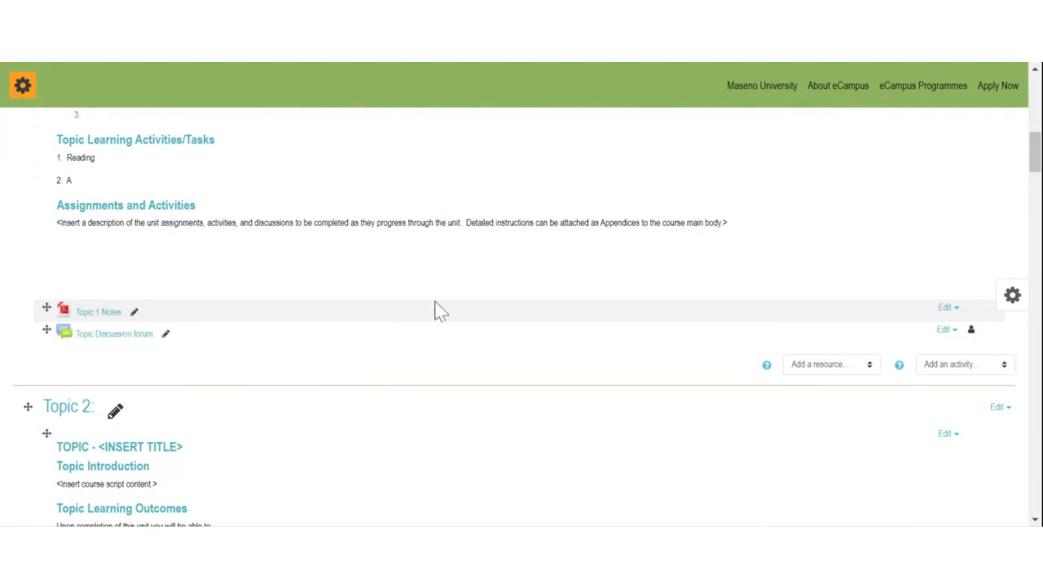
scroll(434, 308, "up", 10)
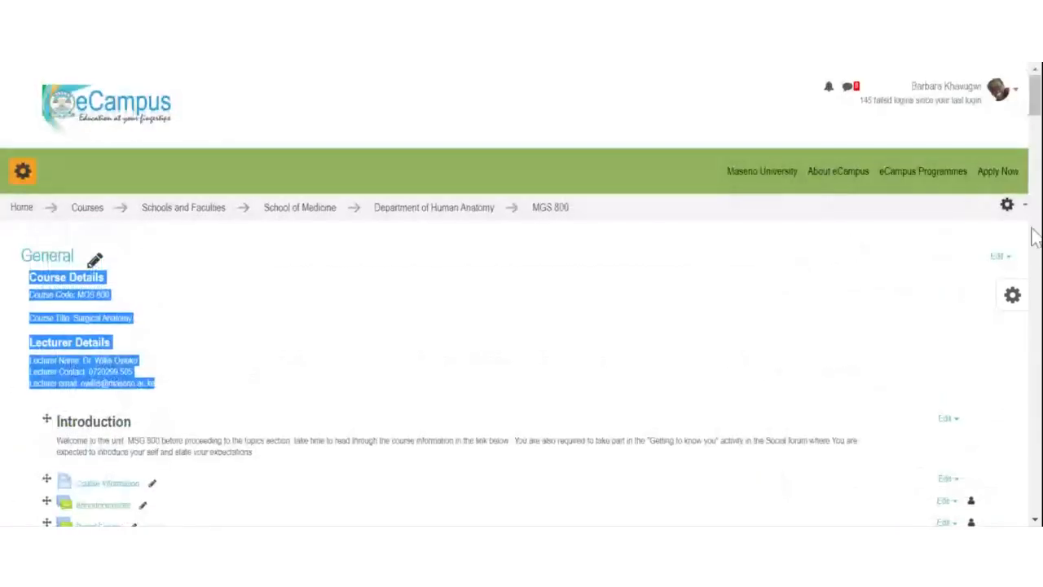
left_click(1008, 203)
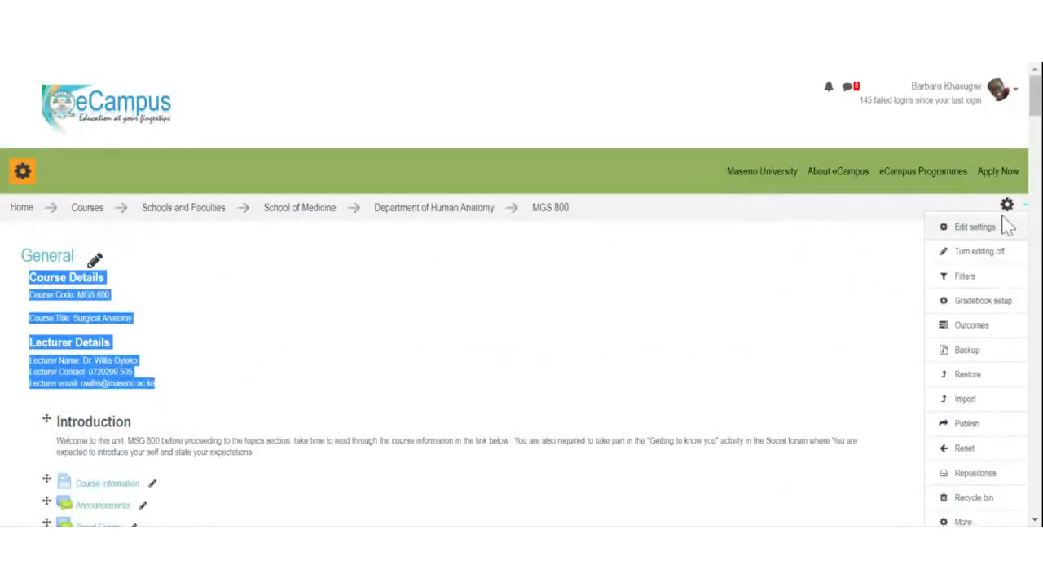
left_click(973, 252)
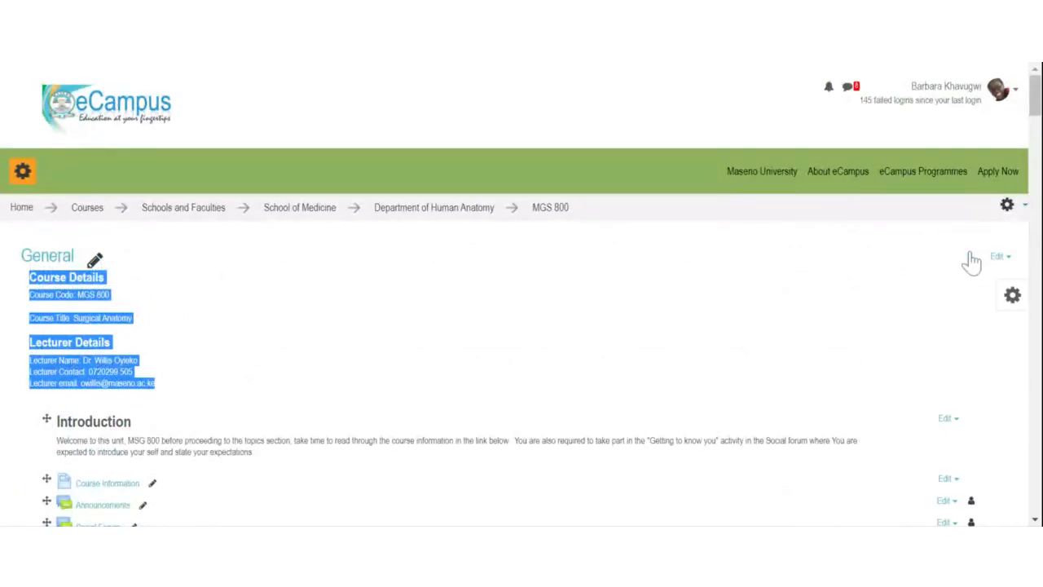
scroll(531, 309, "down", 5)
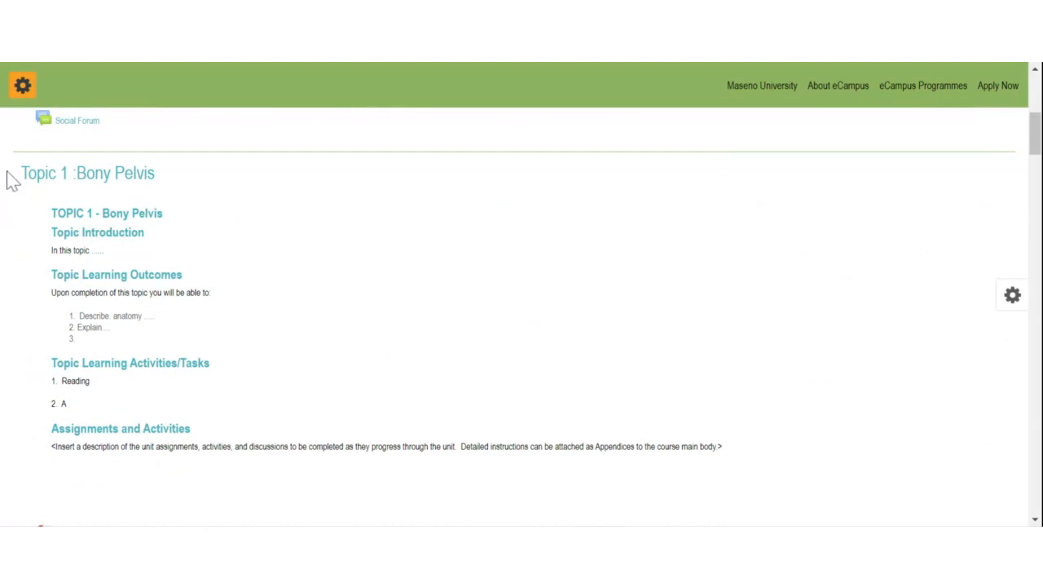
left_click_drag(12, 175, 258, 334)
scroll(326, 334, "down", 1)
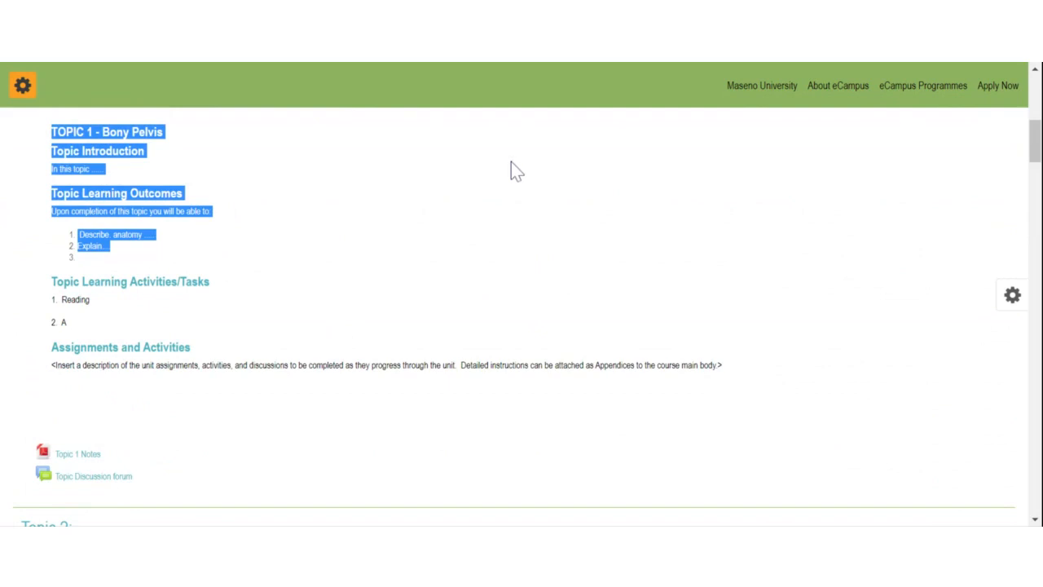
left_click(520, 62)
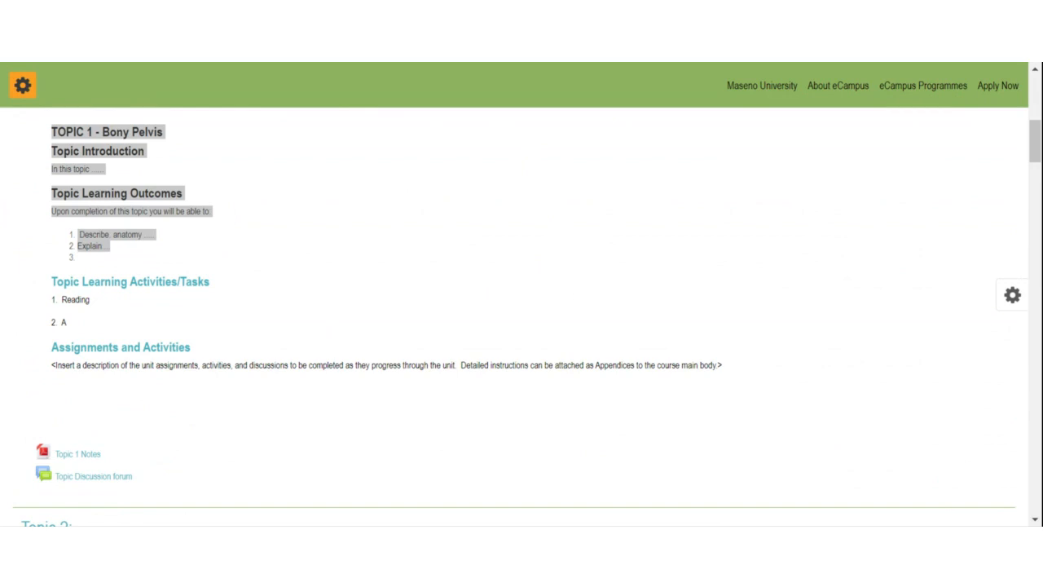
Step: Switch back to the browser showing the MGS 800 course page
key("alt+Tab")
scroll(316, 272, "up", 3)
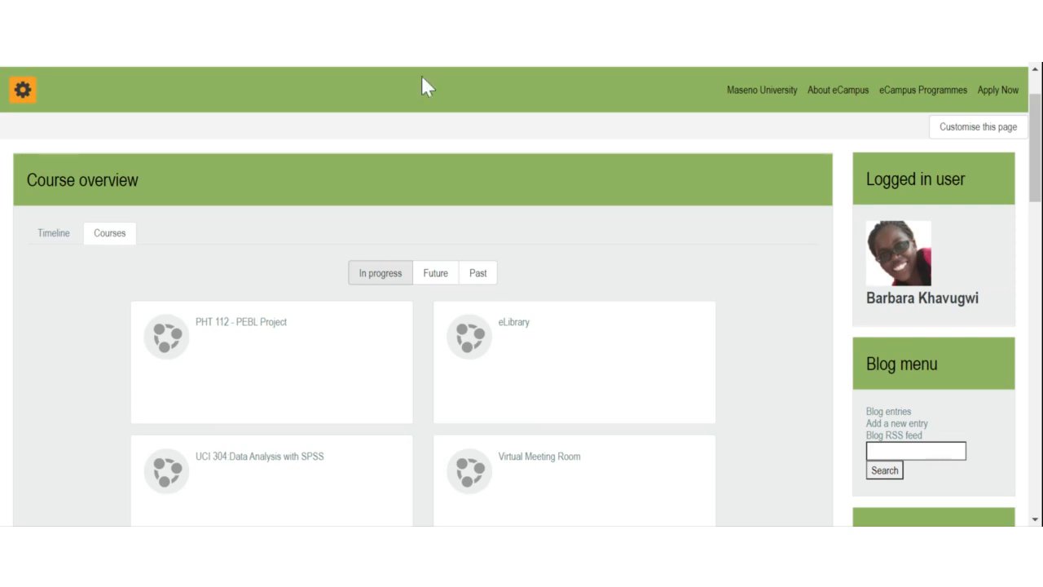
Step: Open Edit profile from Preferences, check the email field, and submit with Update profile
scroll(796, 251, "up", 2)
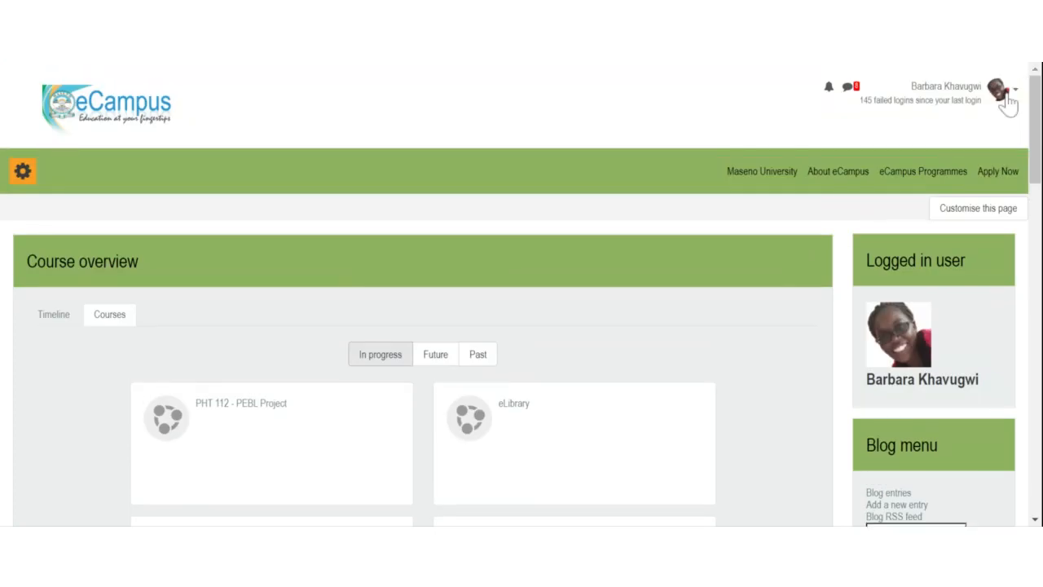
left_click(1010, 98)
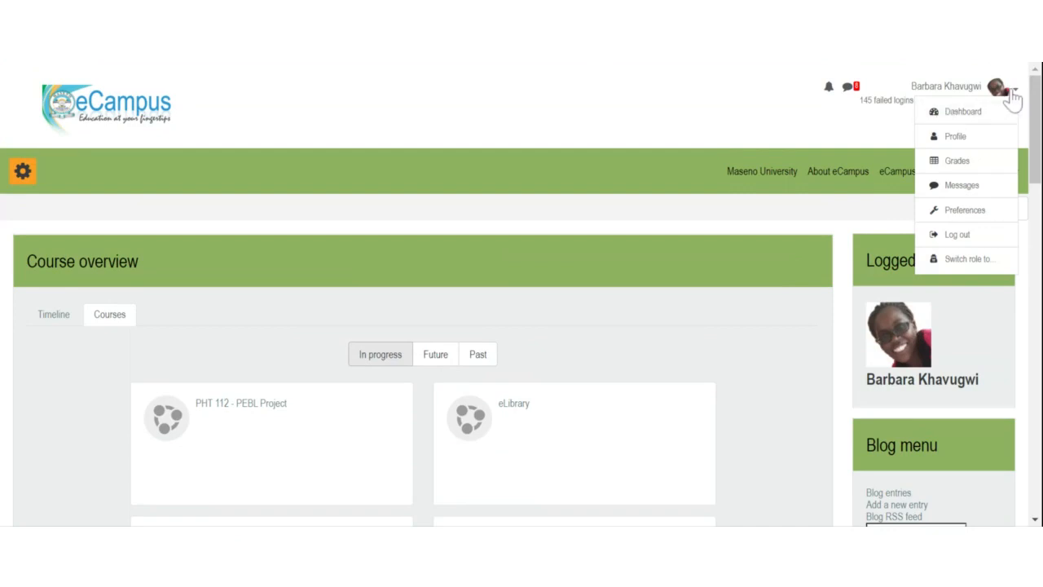
left_click(962, 210)
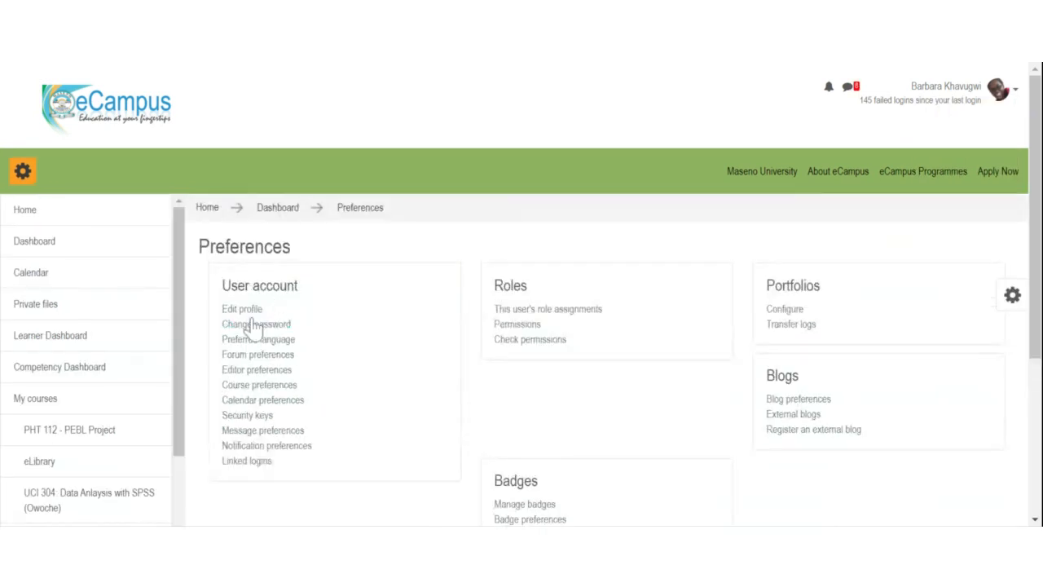
left_click(242, 312)
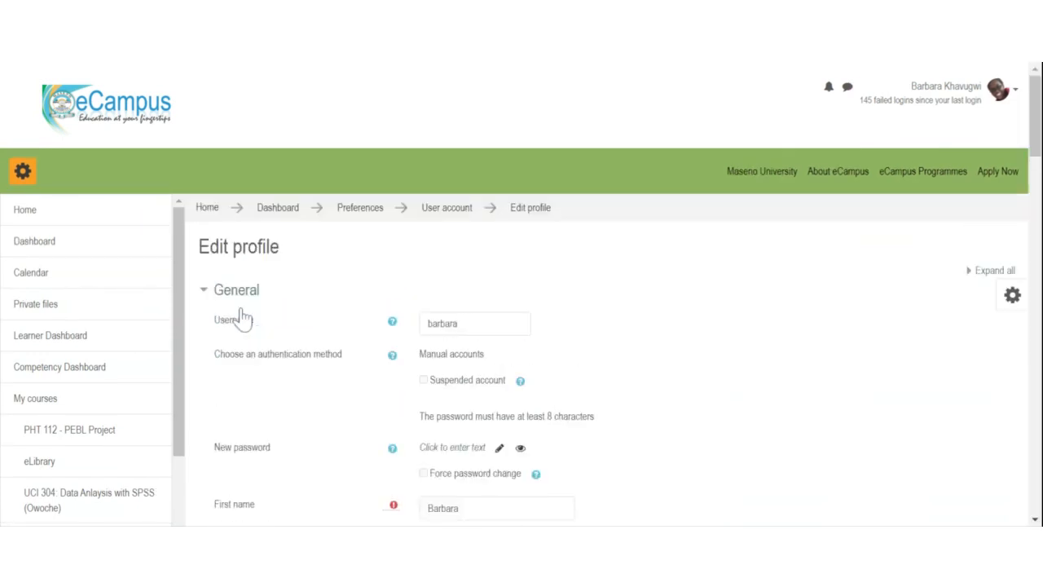
scroll(496, 318, "down", 5)
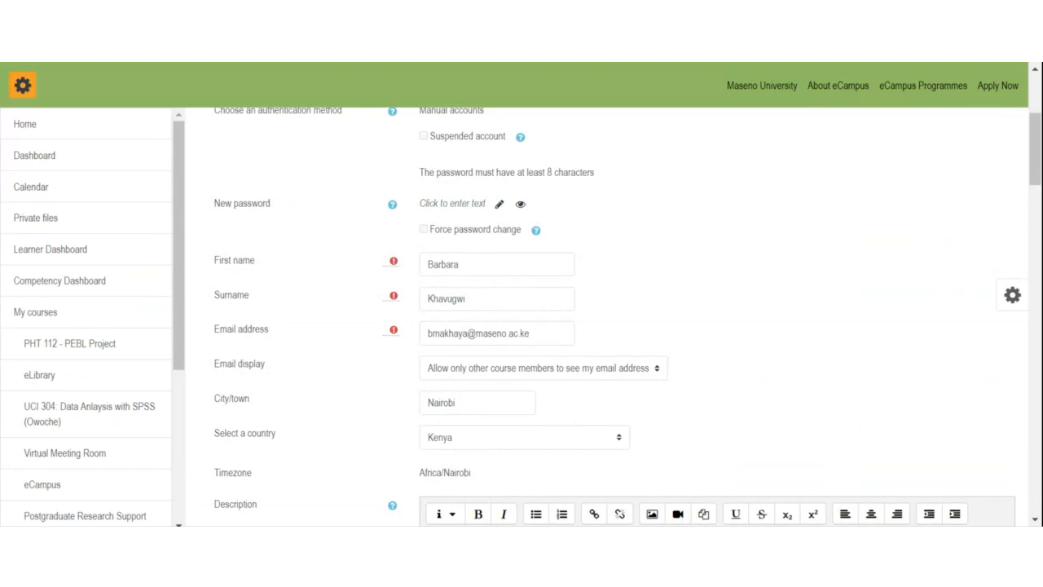
left_click_drag(428, 334, 530, 333)
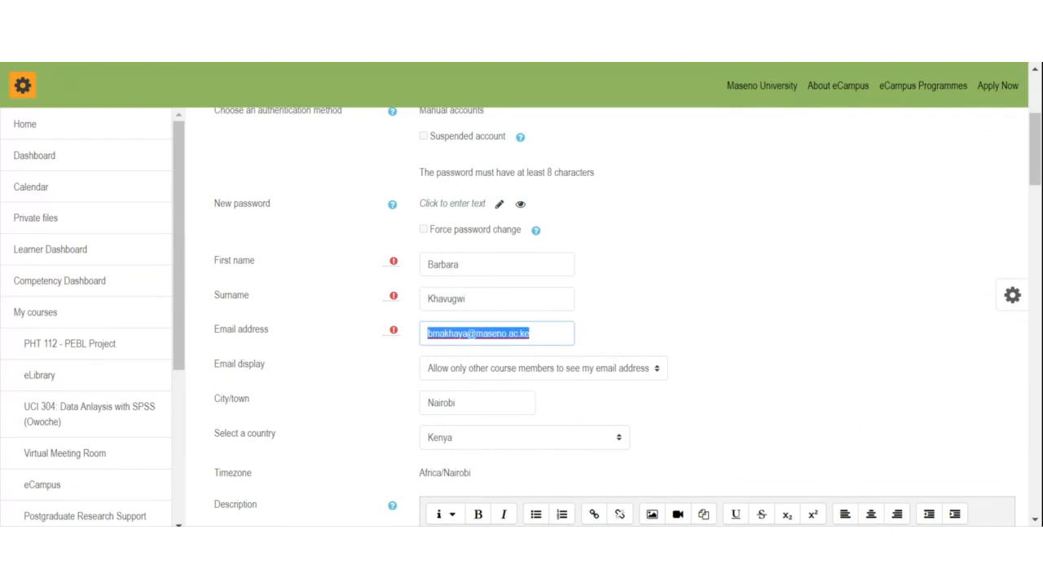
scroll(490, 379, "down", 5)
scroll(490, 380, "down", 15)
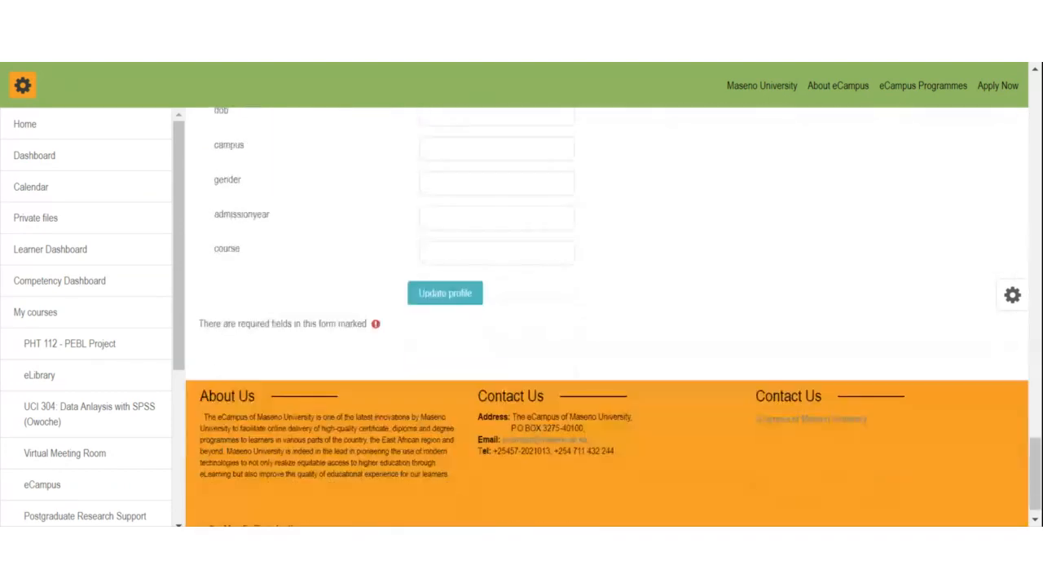
left_click(444, 275)
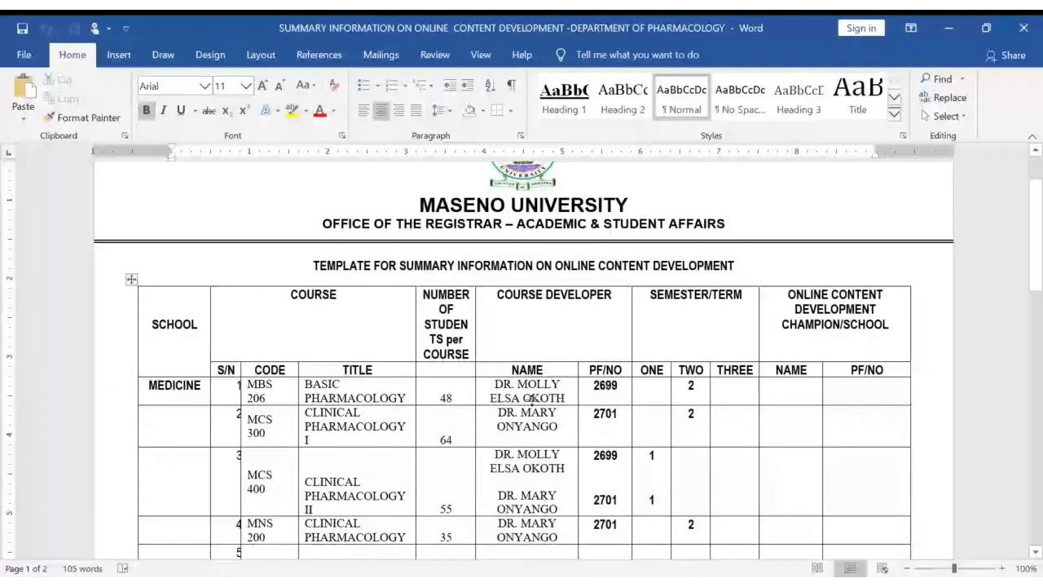
scroll(534, 571, "down", 1)
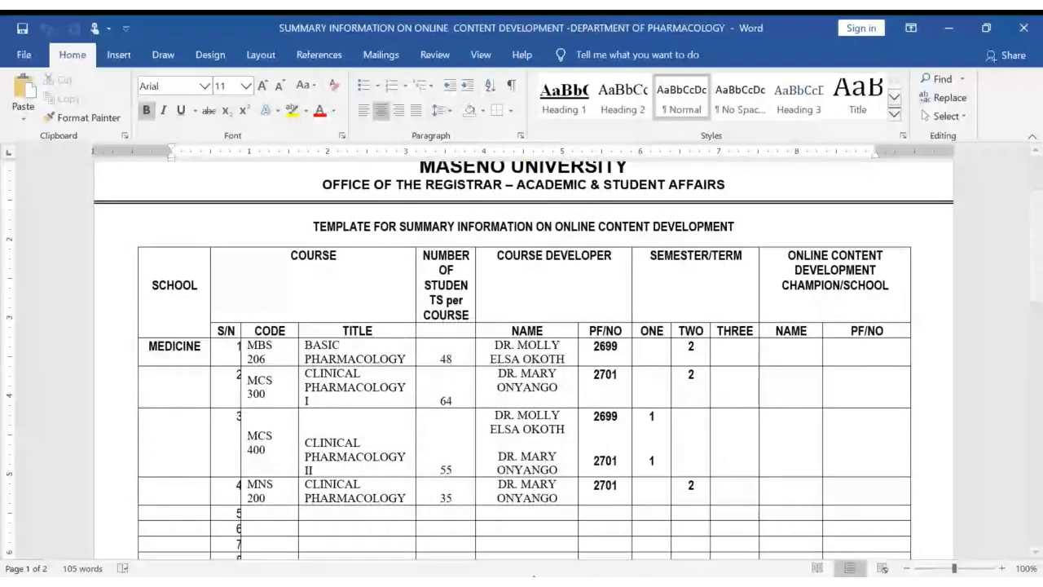
left_click(534, 578)
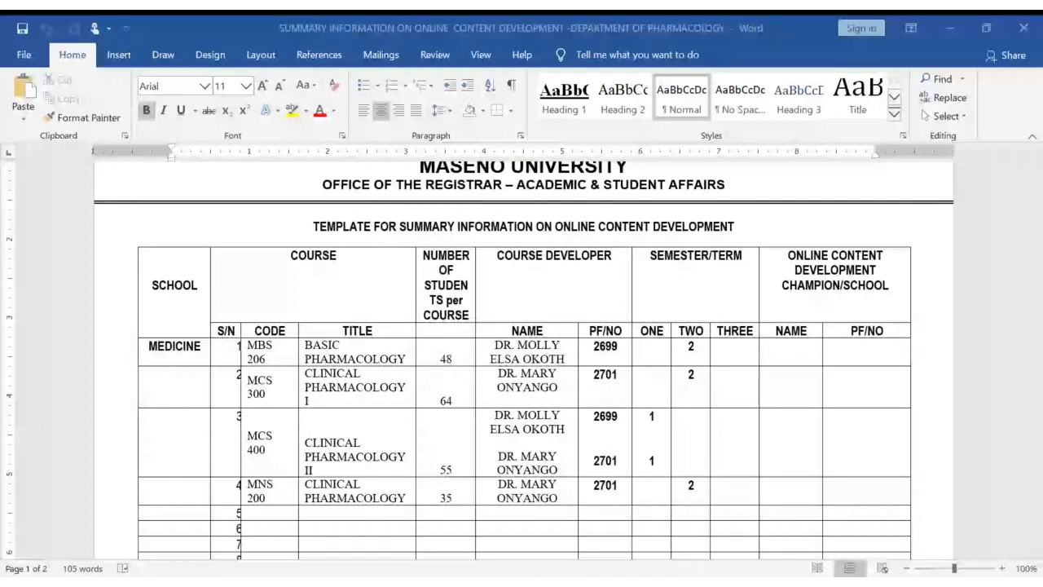